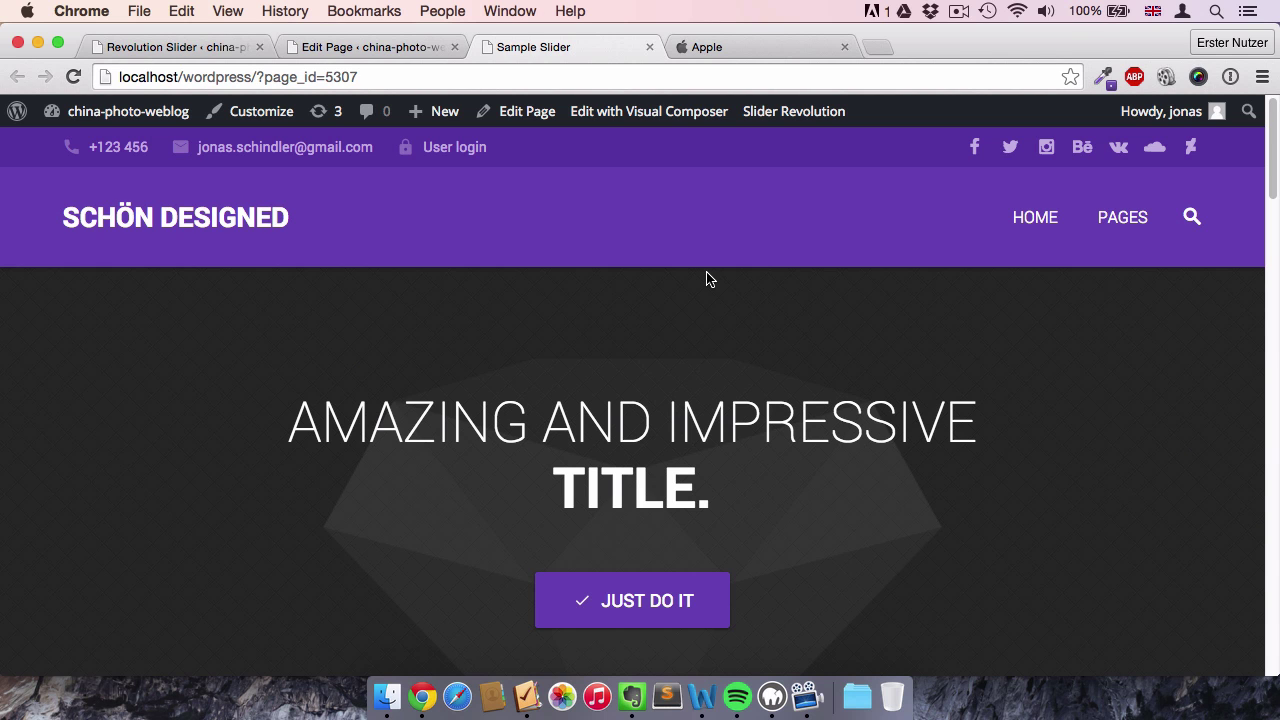
- Examine the hero slider on the Apple homepage, going through its slides and back to the iPhone 6S slide
left_click(716, 47)
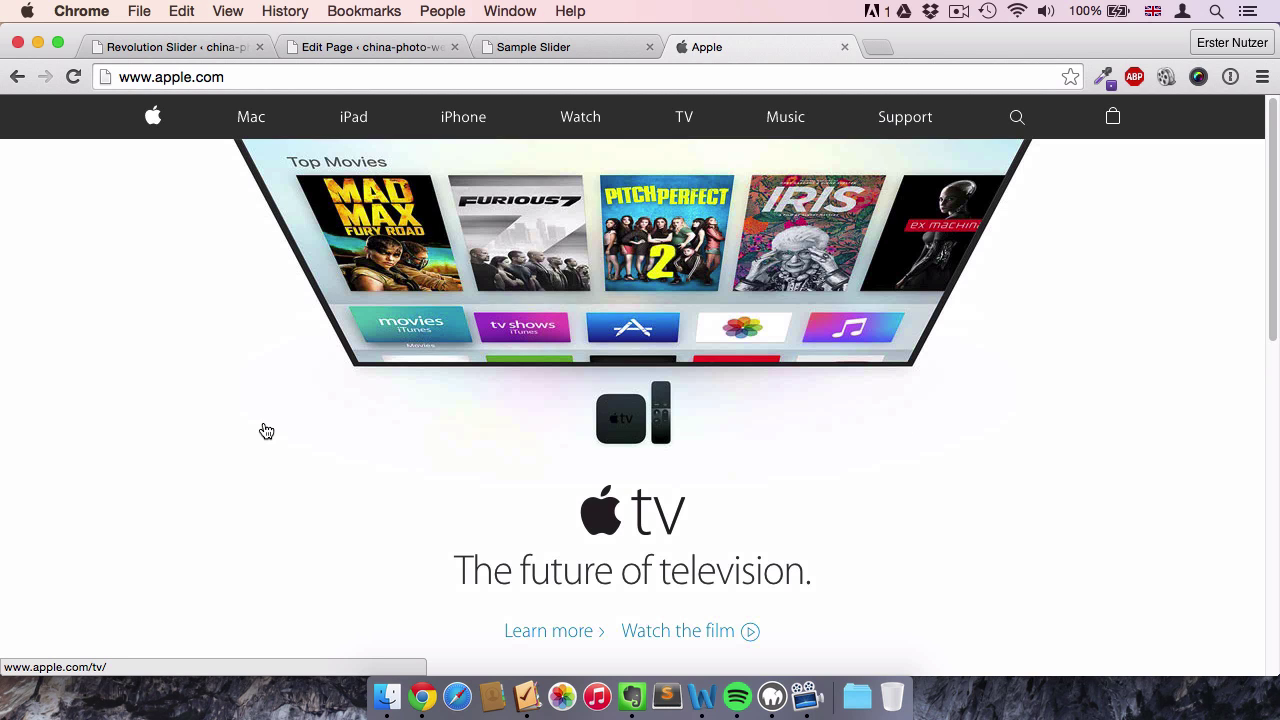
scroll(1132, 597, "down", 1)
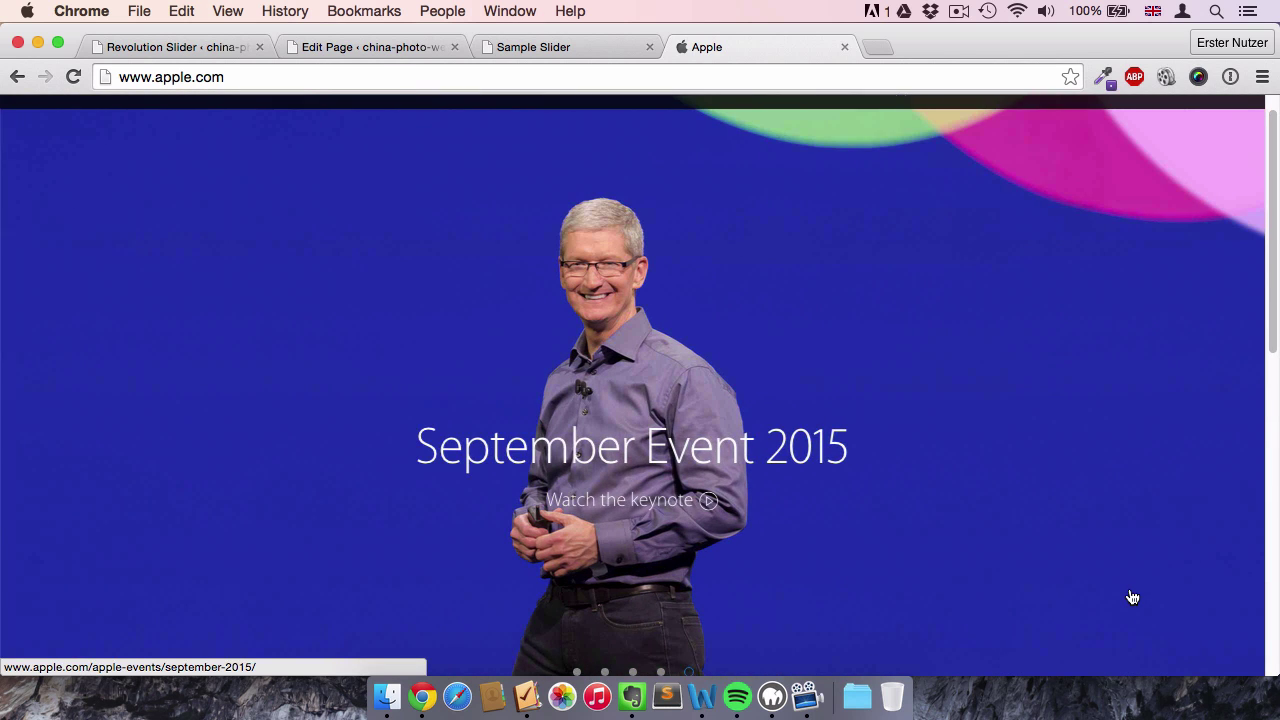
scroll(618, 560, "down", 1)
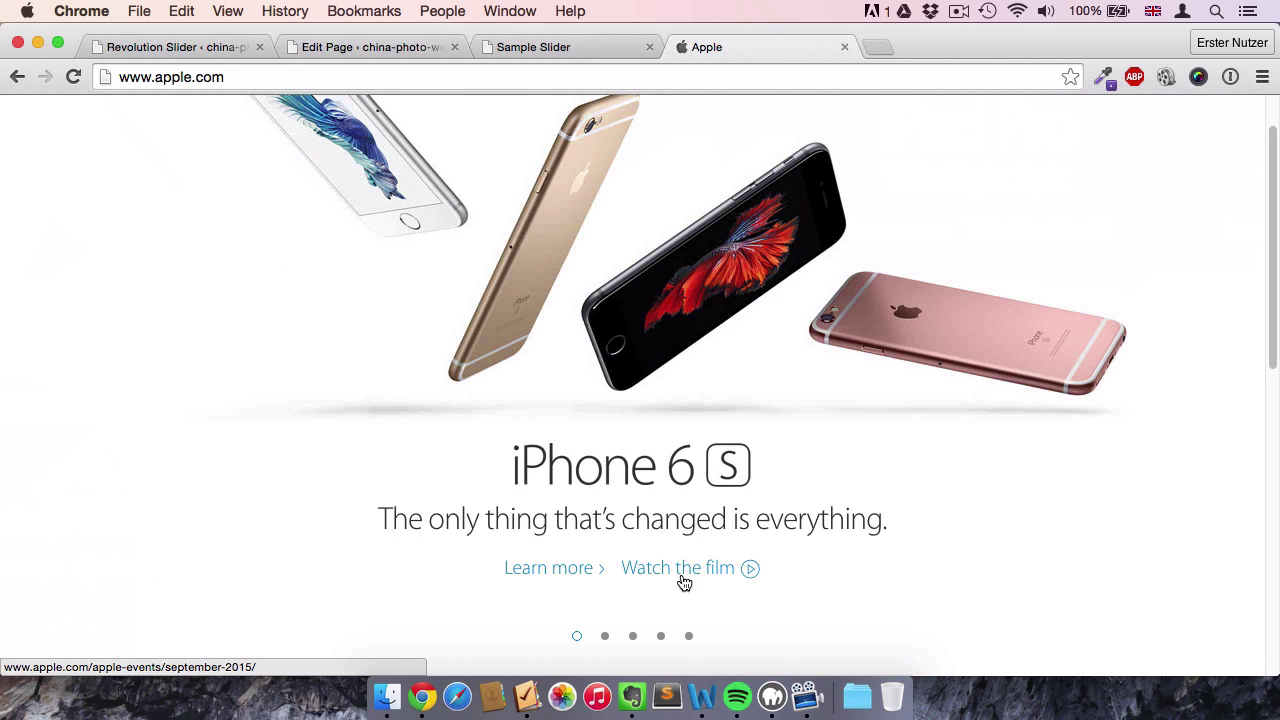
left_click(632, 638)
left_click(660, 638)
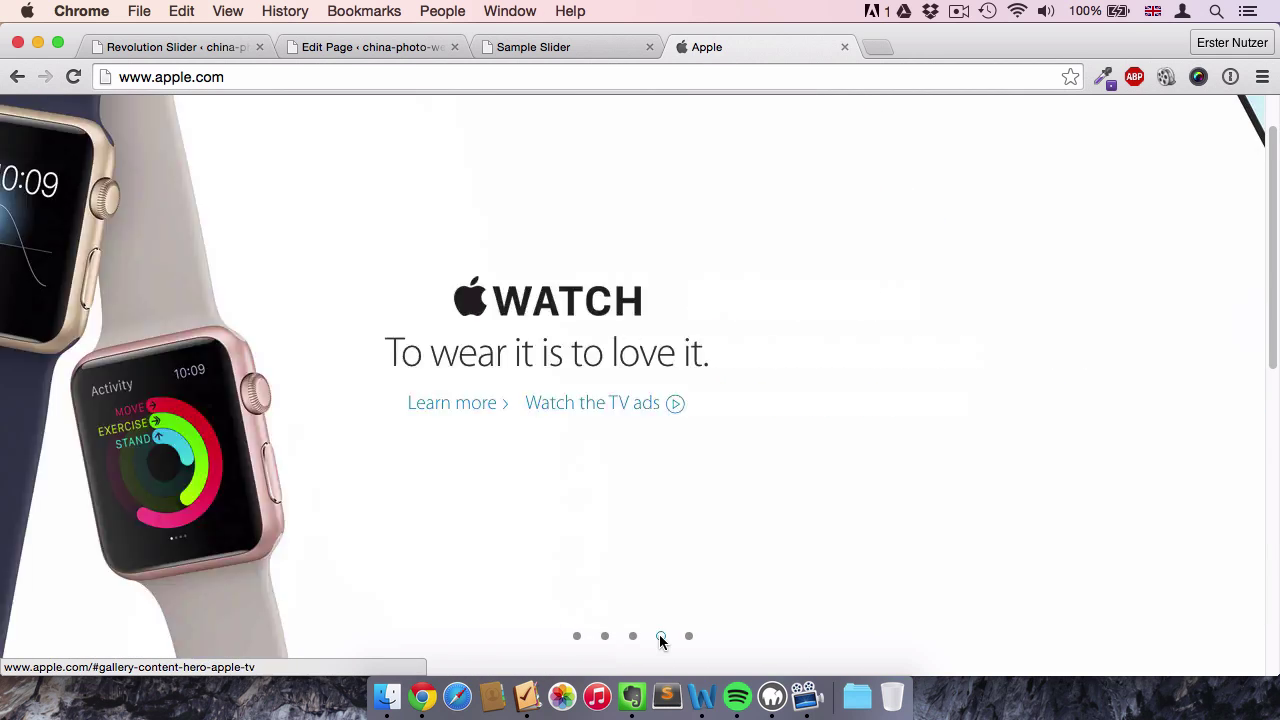
left_click(689, 638)
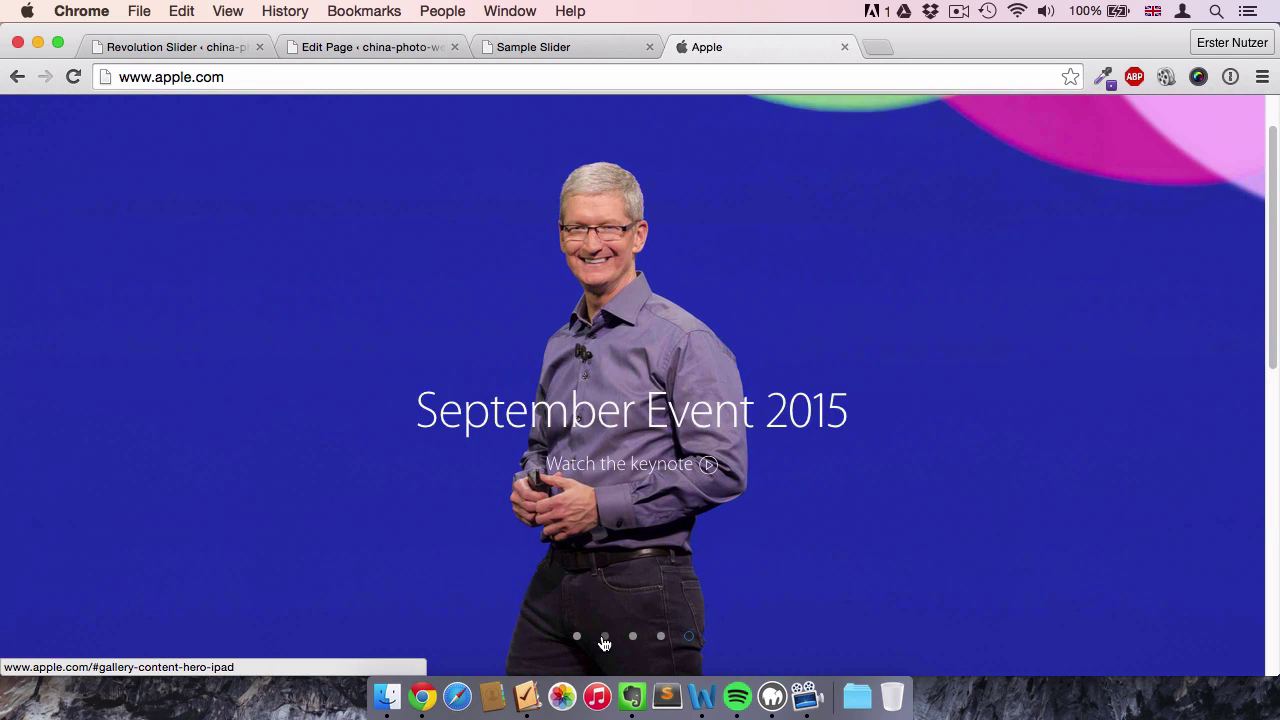
left_click(603, 638)
left_click(579, 638)
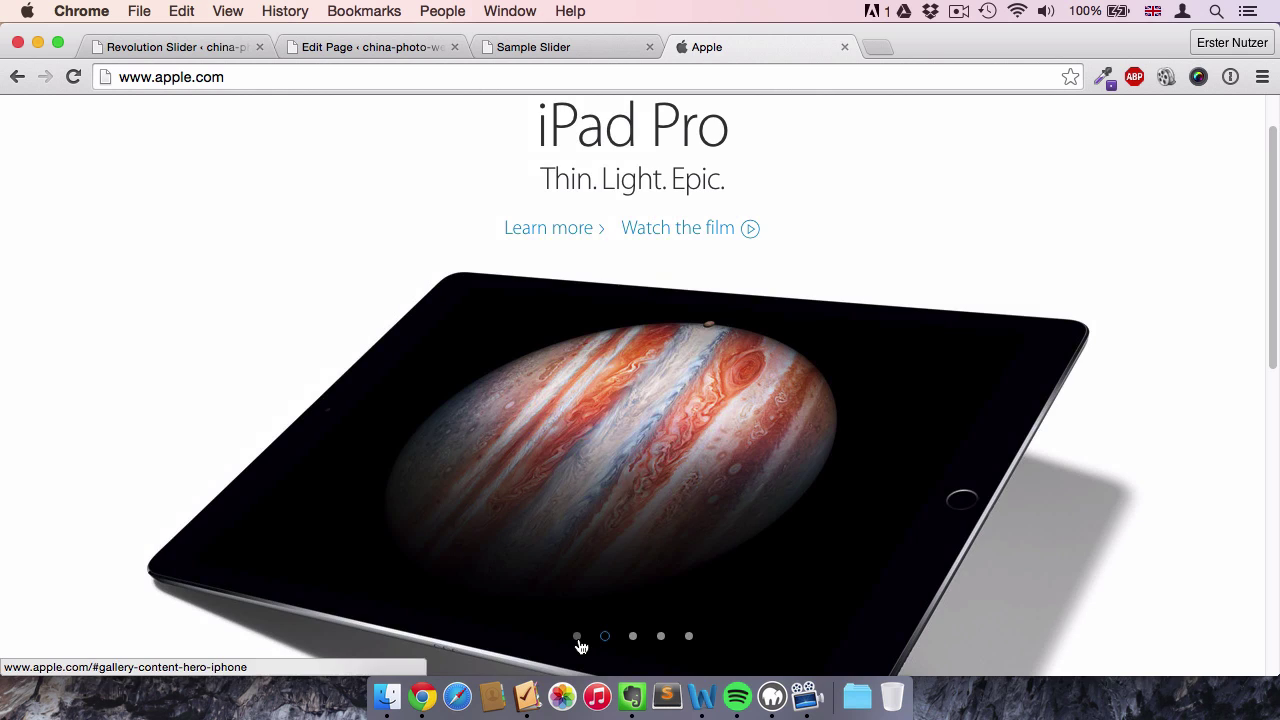
left_click(579, 638)
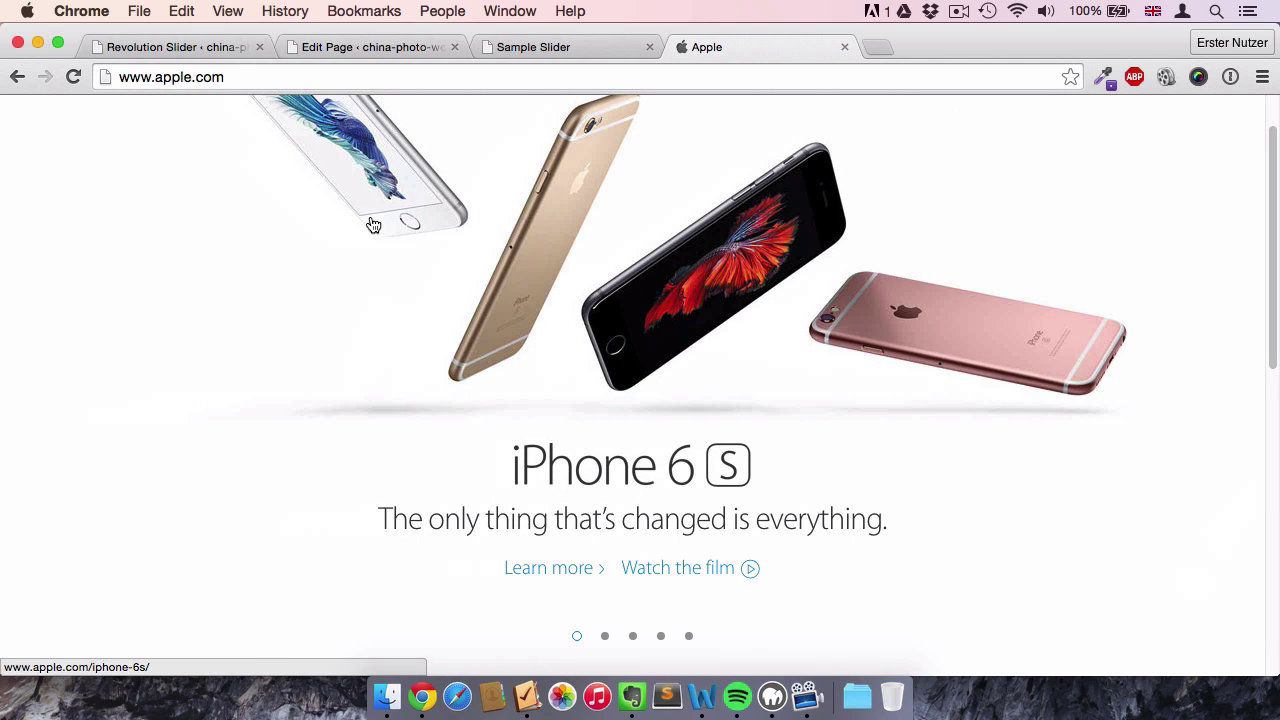
- Open the Revolution Slider overview from the WordPress admin dashboard
left_click(208, 48)
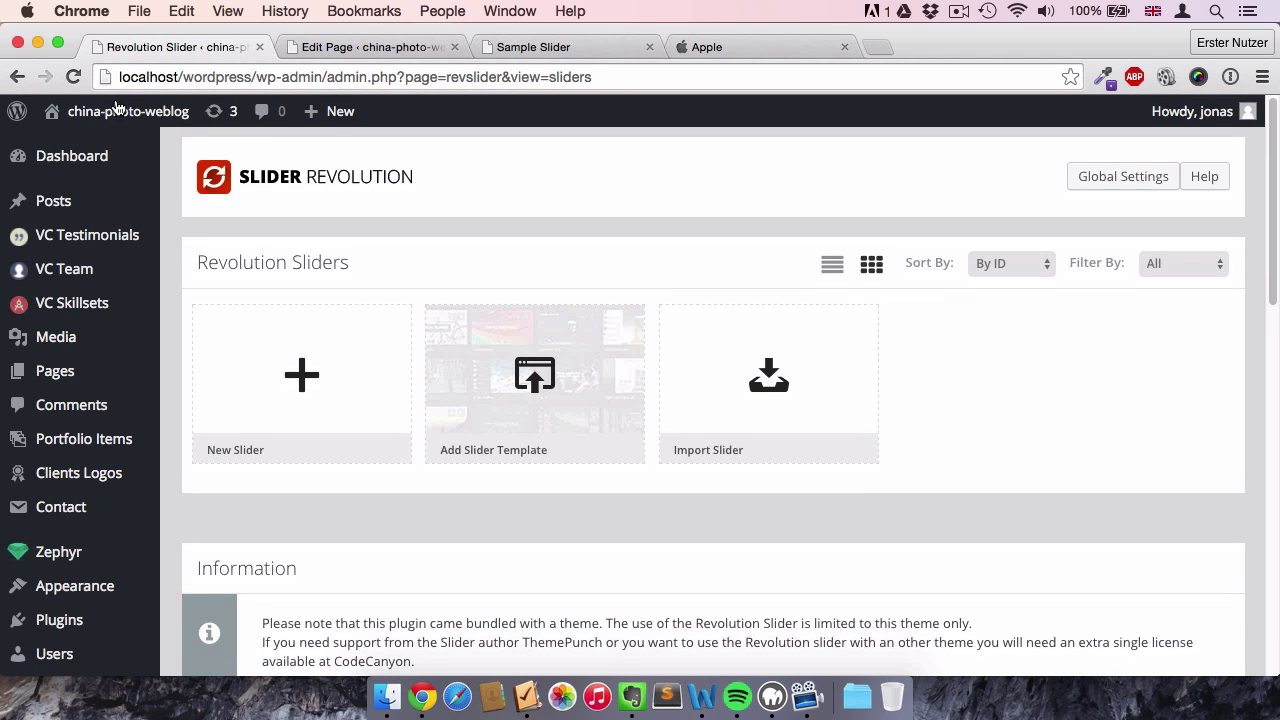
left_click(95, 156)
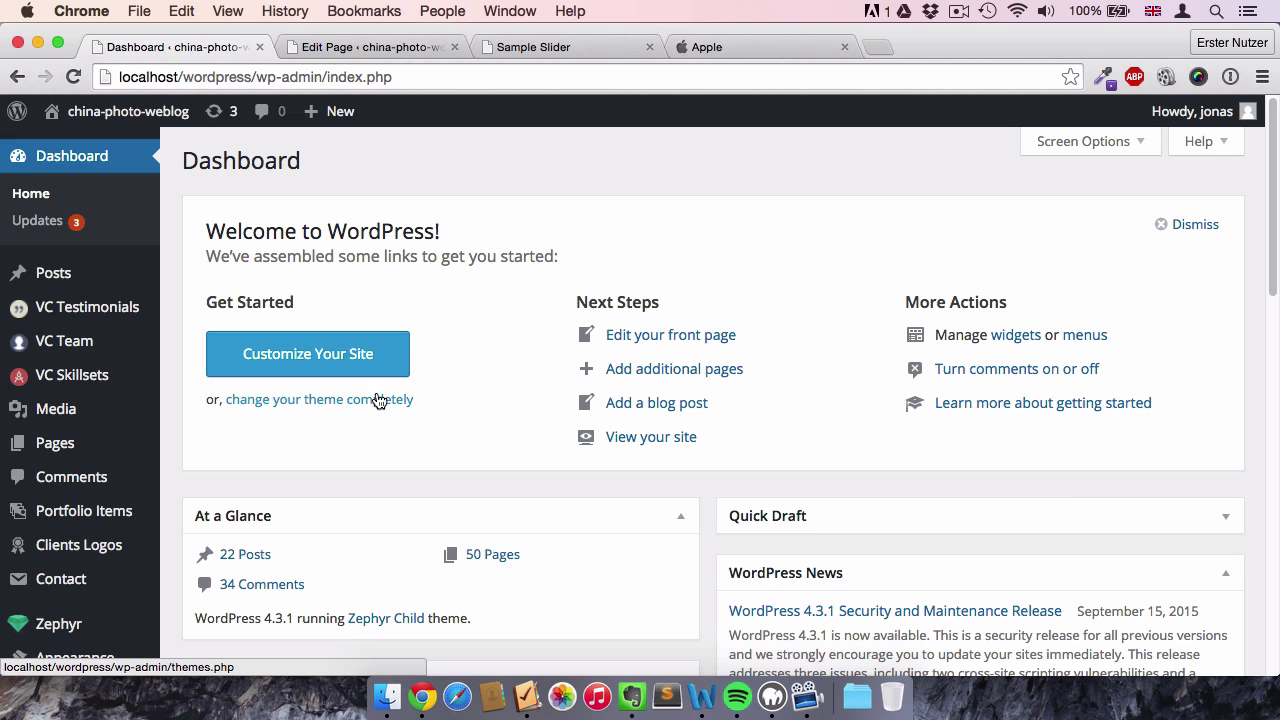
scroll(169, 317, "down", 4)
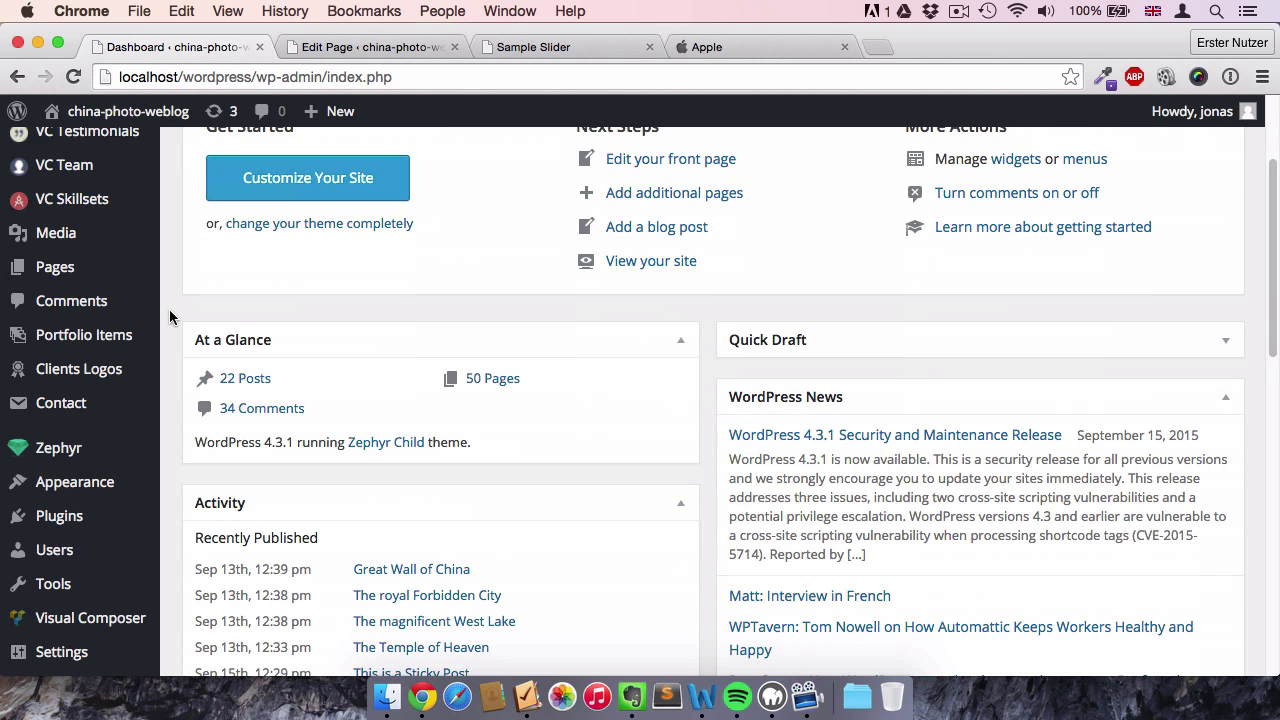
scroll(169, 317, "down", 1)
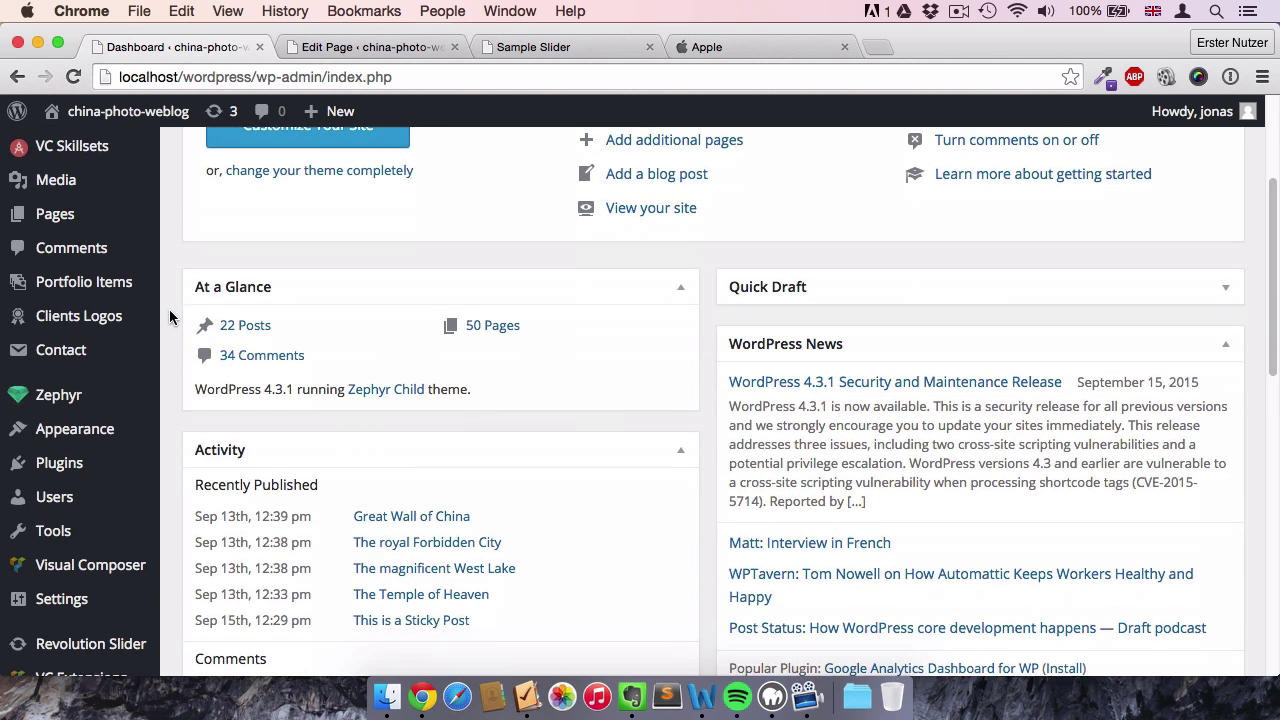
scroll(169, 317, "down", 1)
left_click(78, 594)
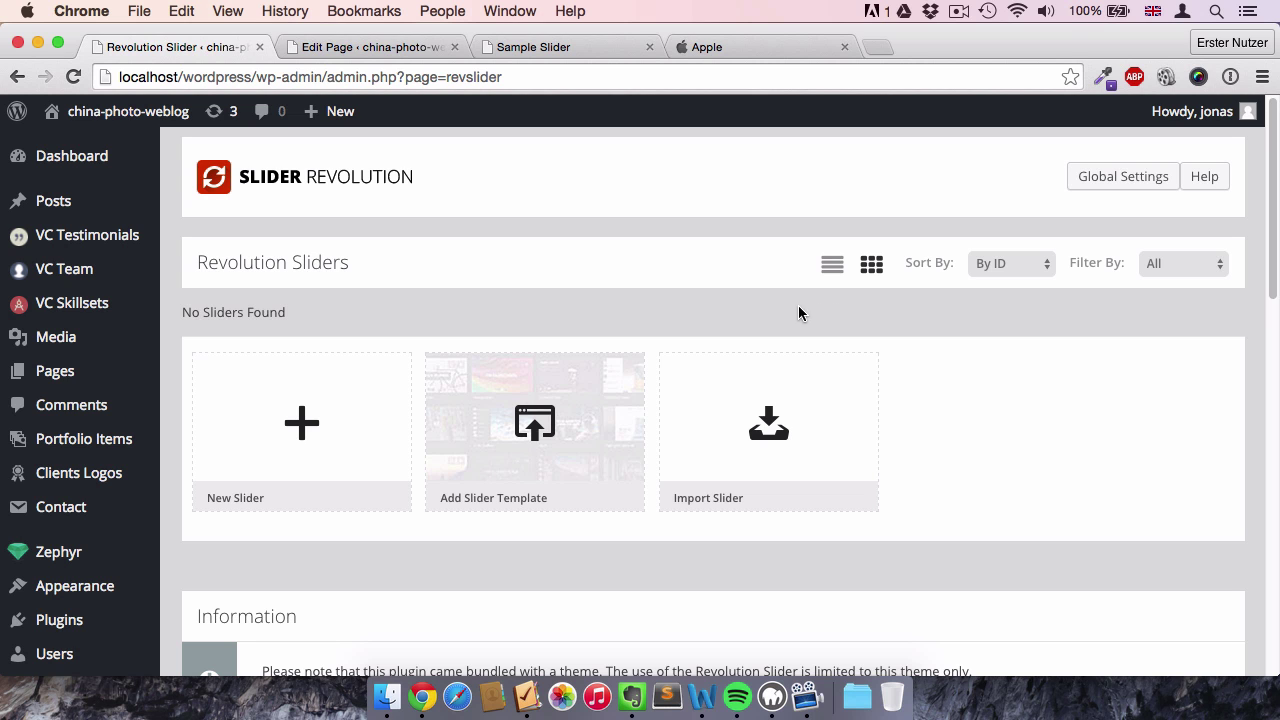
- Review the live Sample Slider page, and in its editor delete the row holding the custom heading and JUST DO IT button
left_click(531, 47)
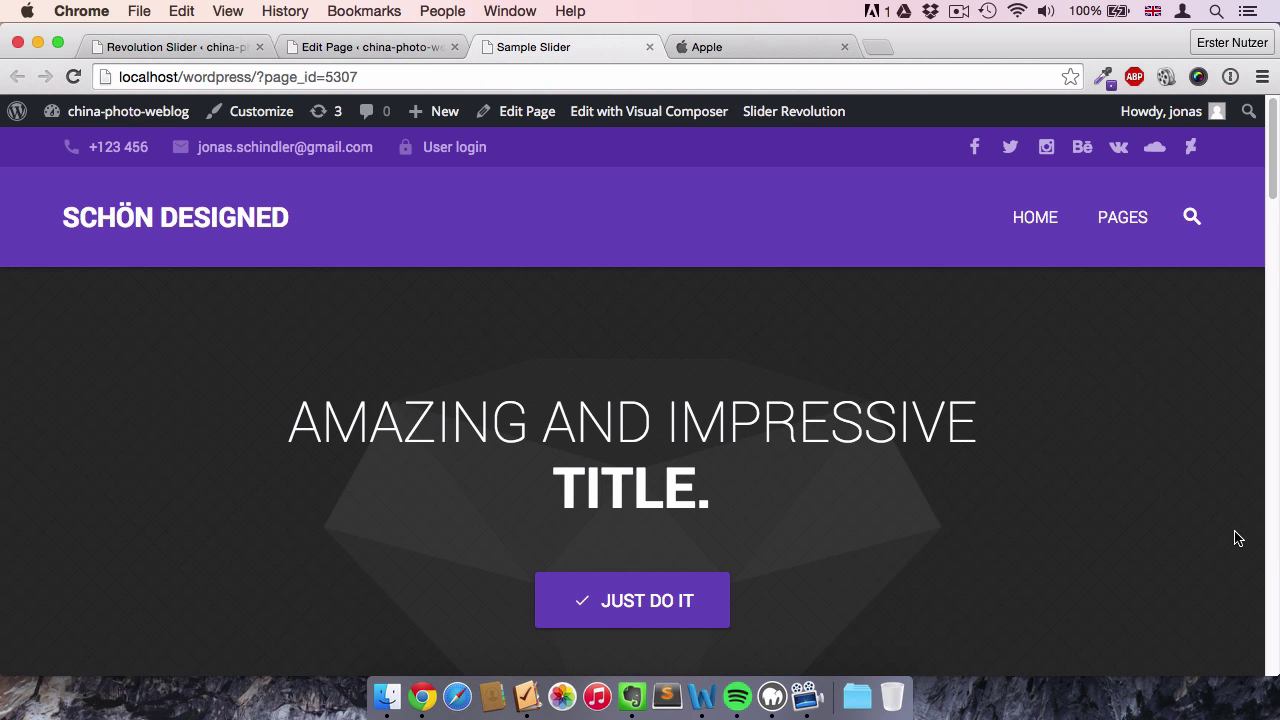
scroll(1236, 538, "down", 5)
scroll(1236, 538, "up", 5)
left_click(338, 52)
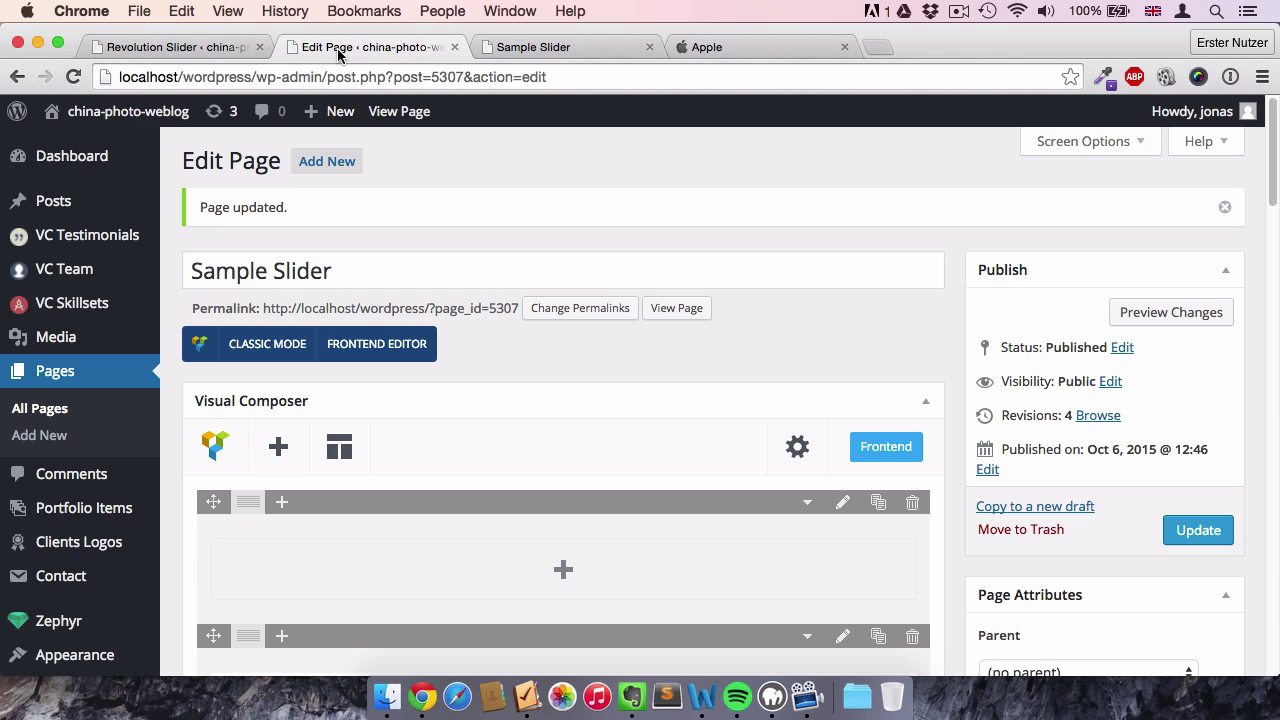
scroll(974, 555, "down", 5)
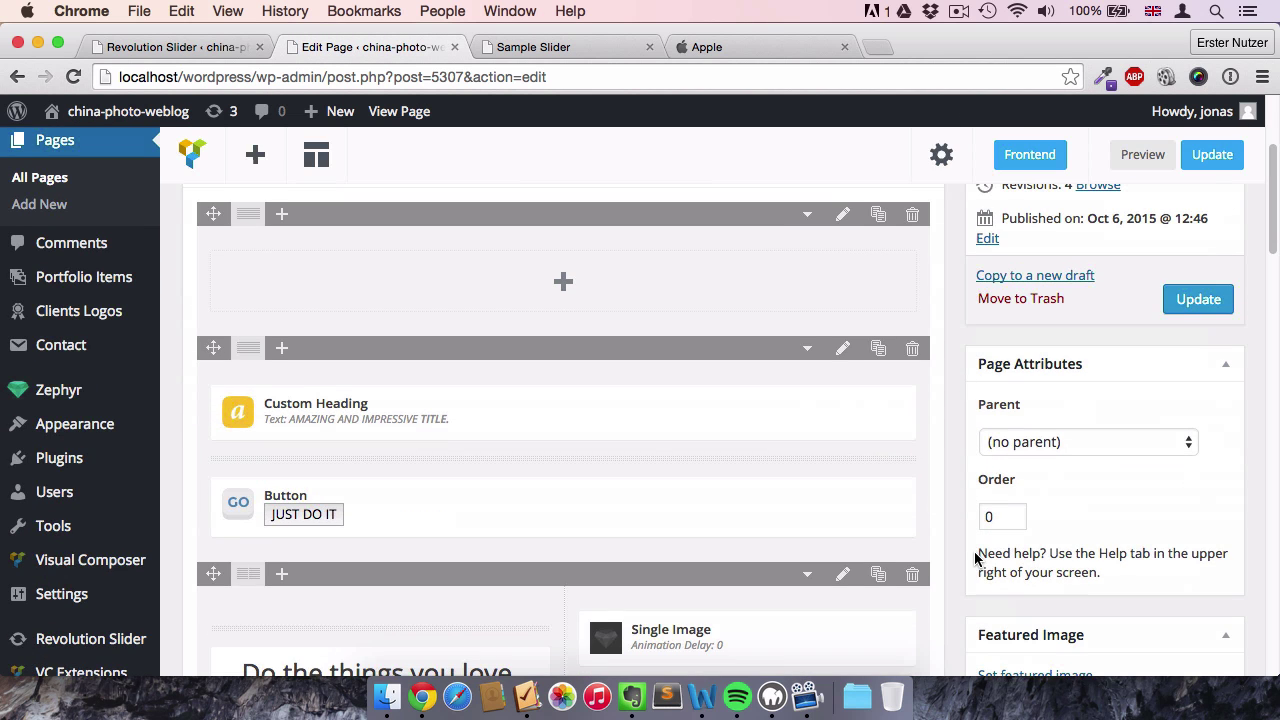
left_click(912, 349)
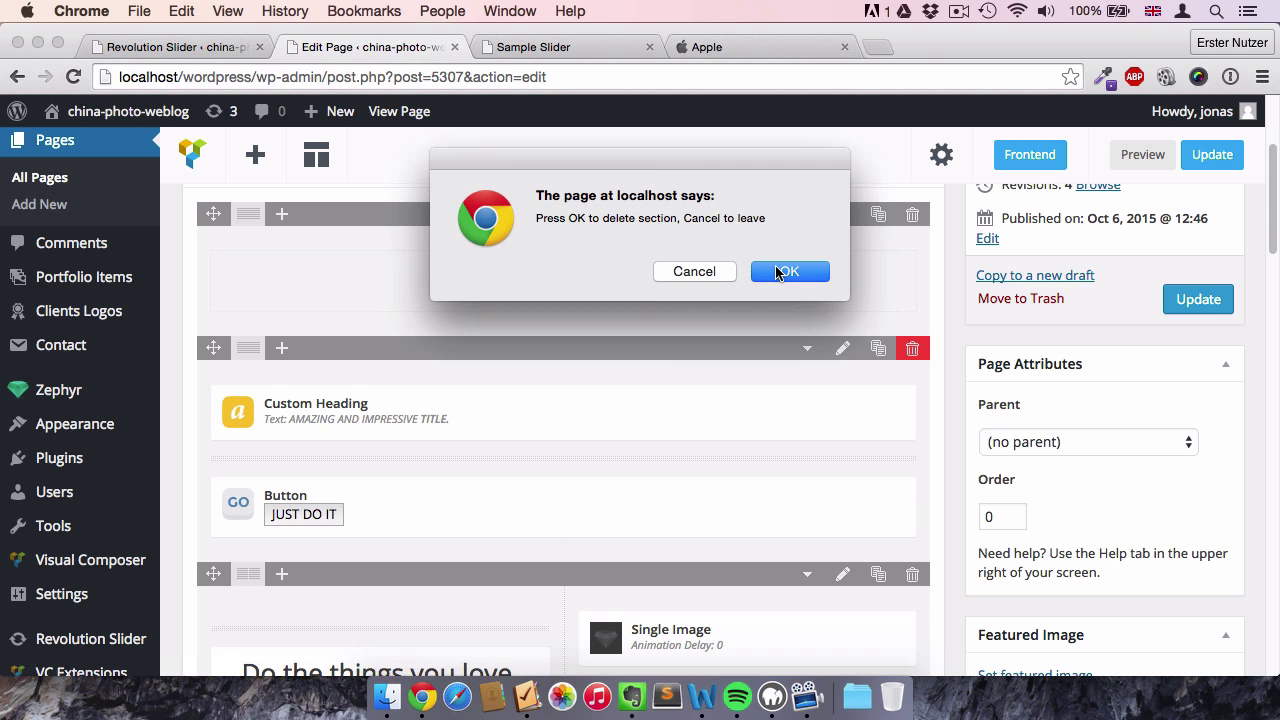
left_click(784, 272)
scroll(945, 288, "up", 4)
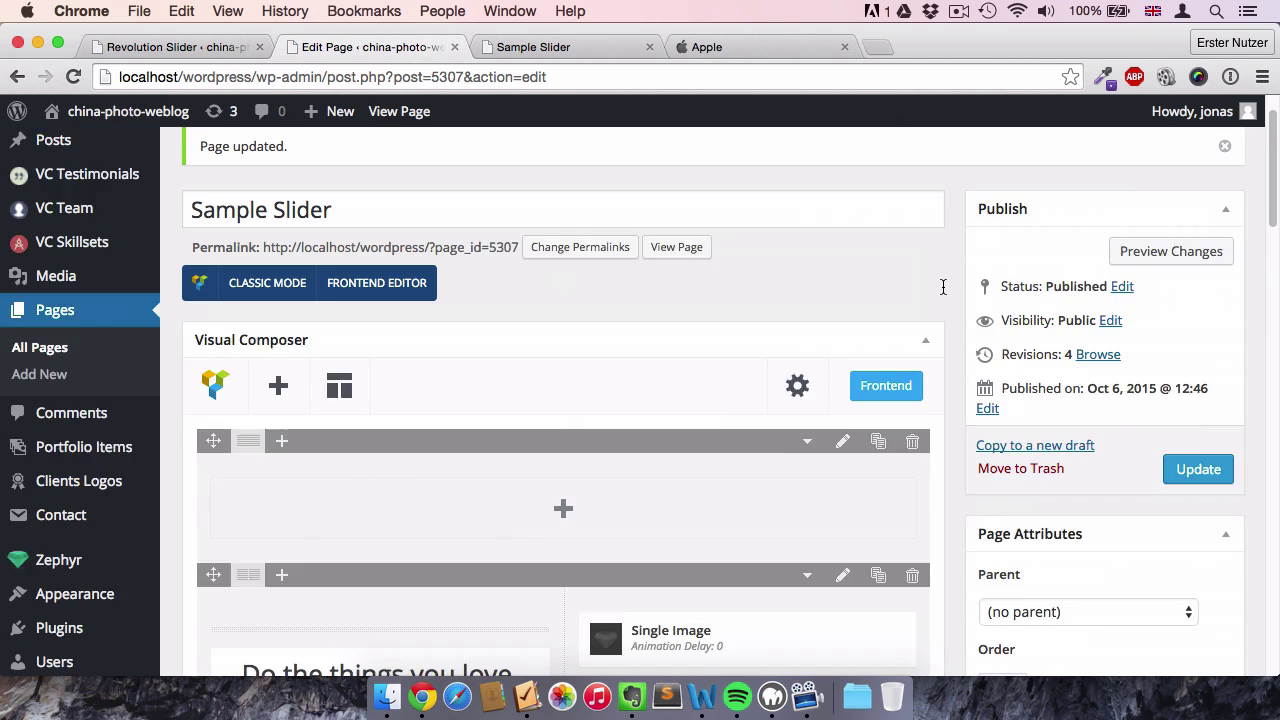
scroll(942, 287, "up", 2)
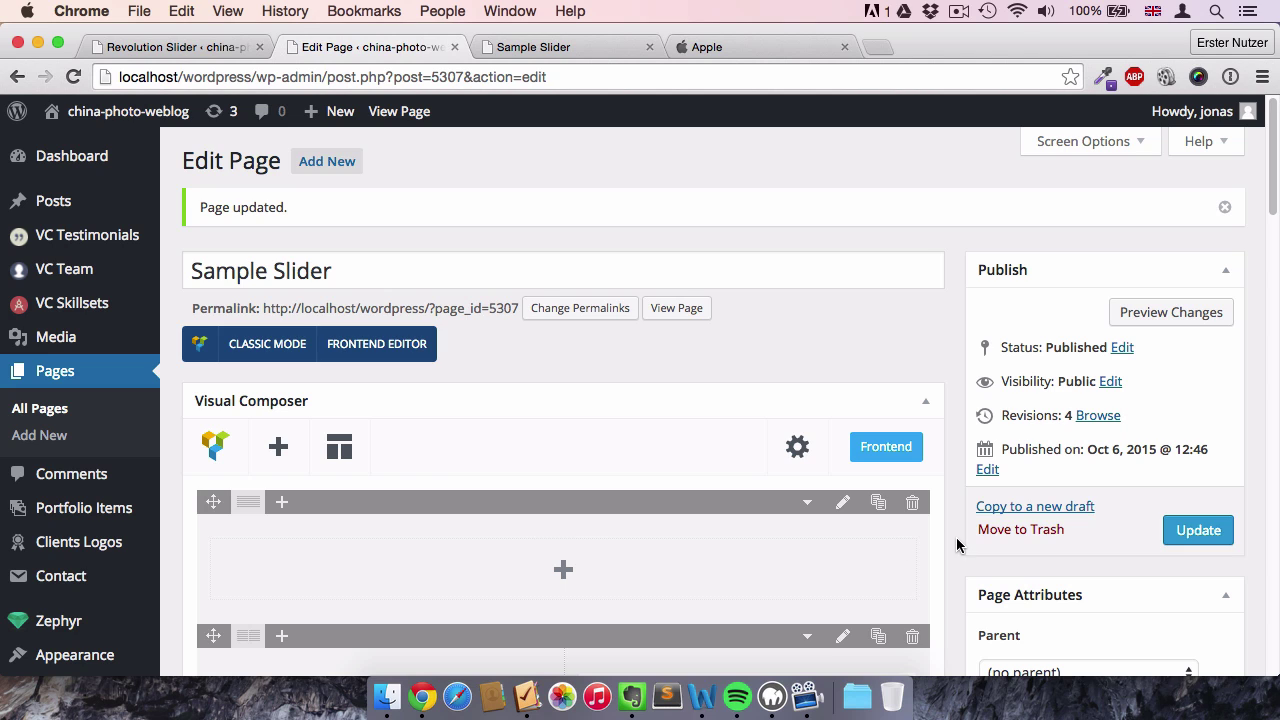
scroll(649, 286, "down", 3)
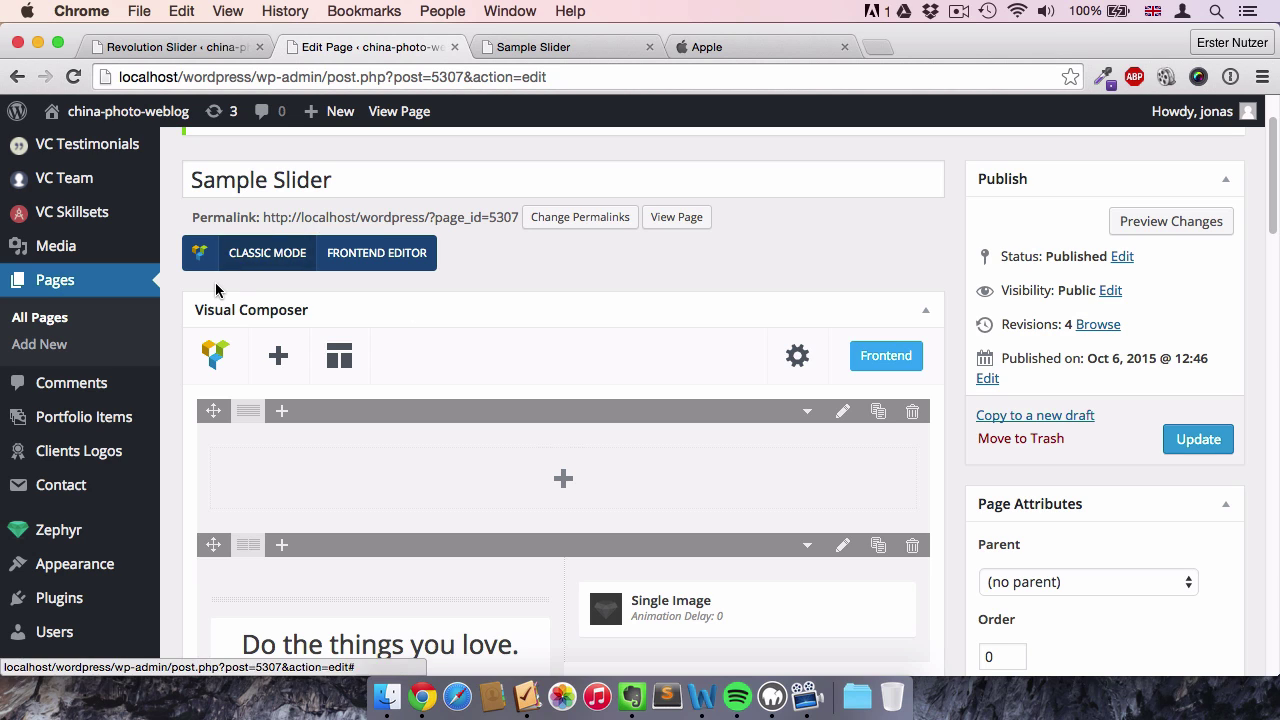
- Start a new slider in Revolution Slider and look over its content source options
left_click(152, 46)
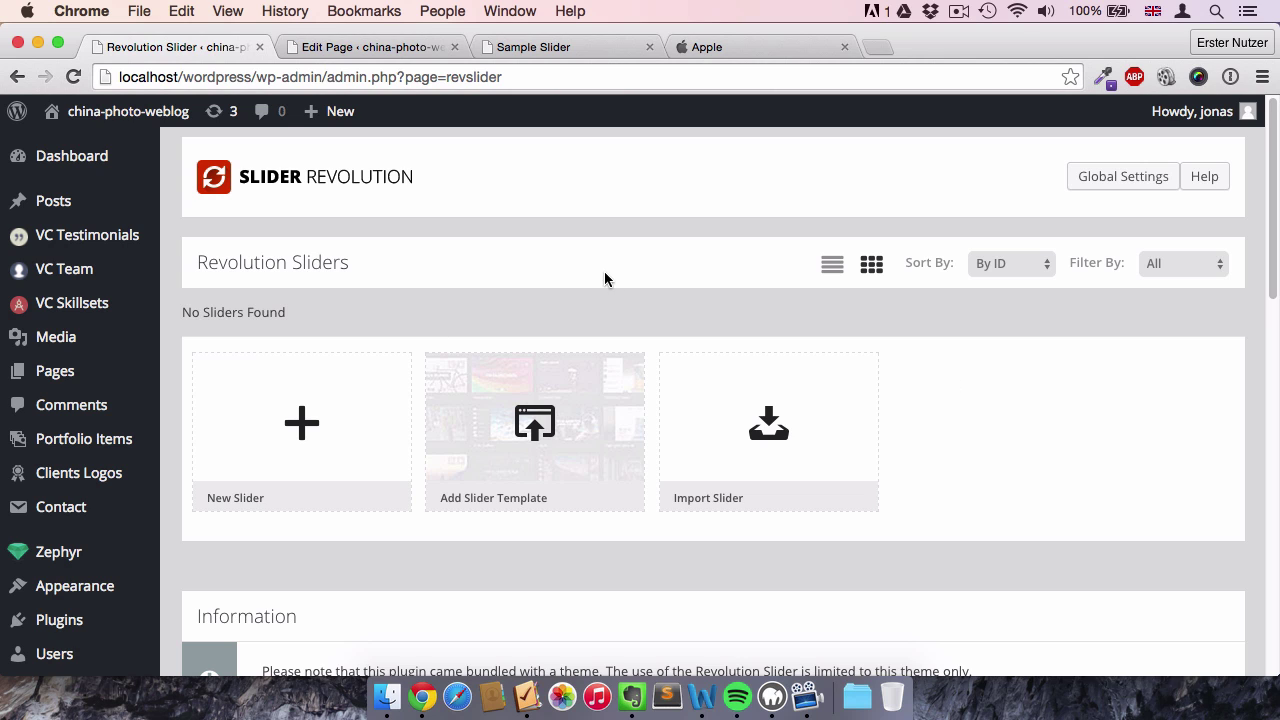
scroll(289, 568, "down", 3)
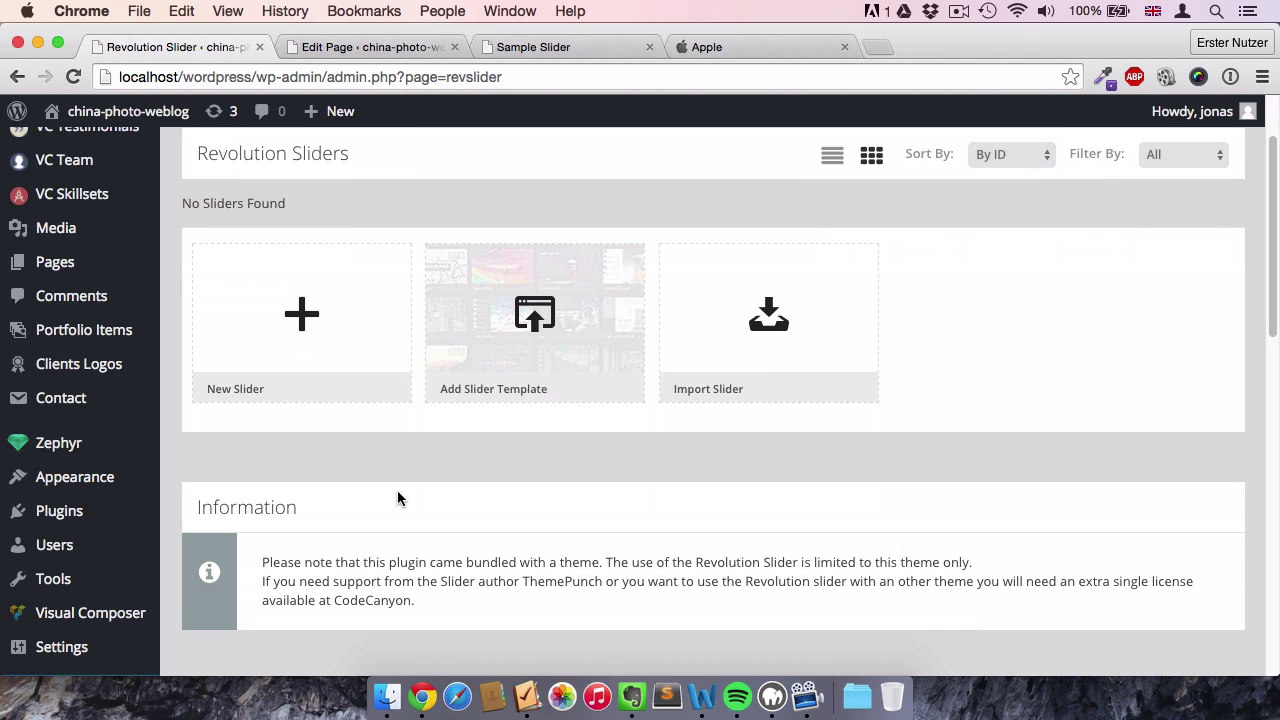
left_click(322, 326)
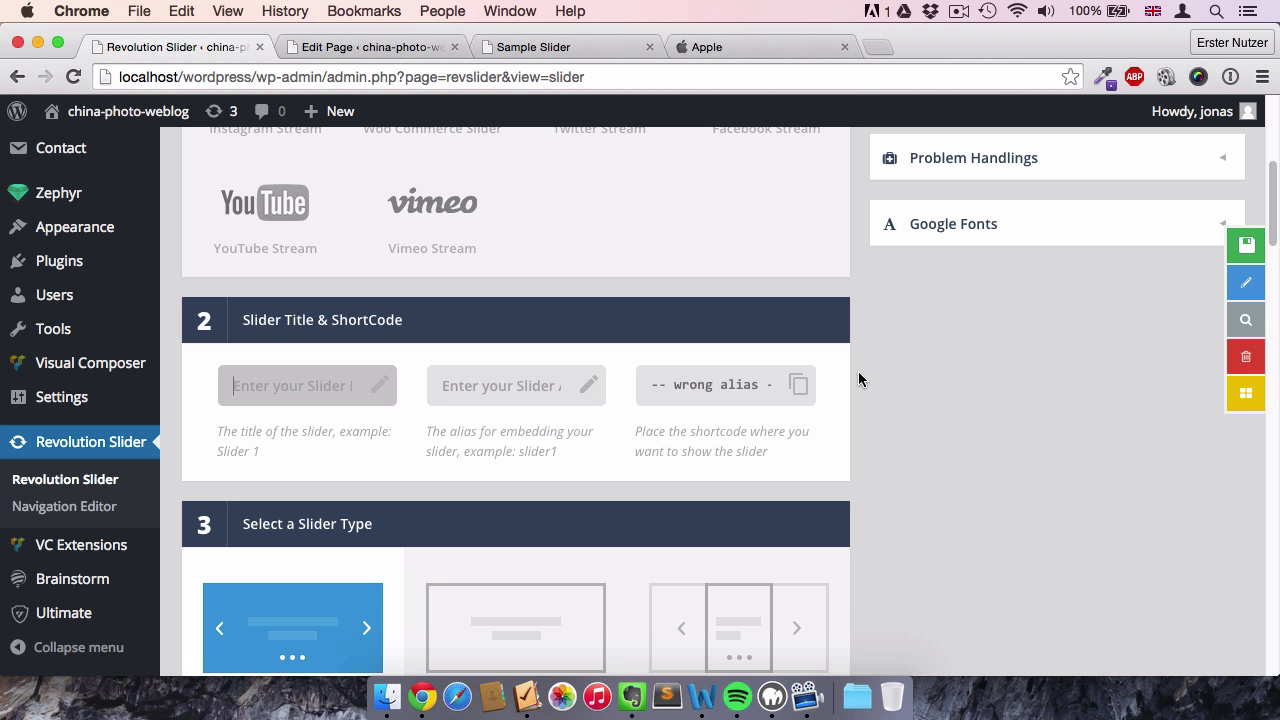
scroll(858, 378, "up", 3)
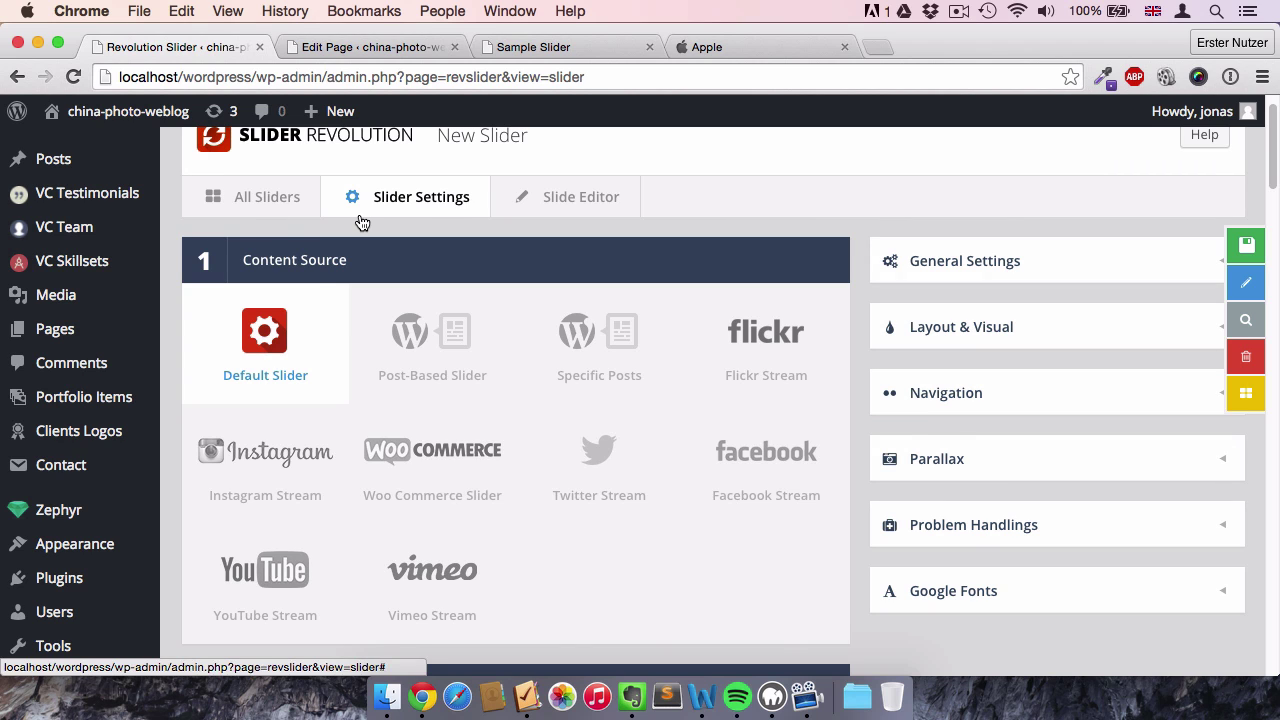
mouse_move(165, 274)
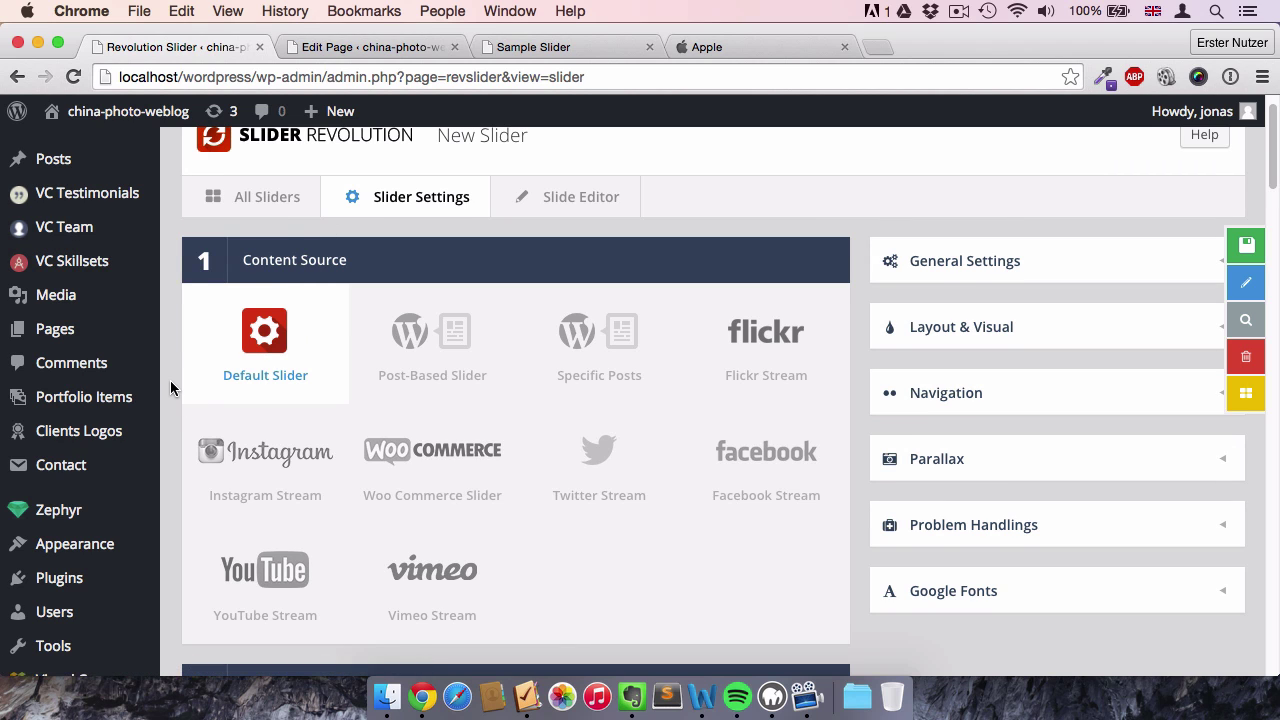
scroll(171, 388, "down", 2)
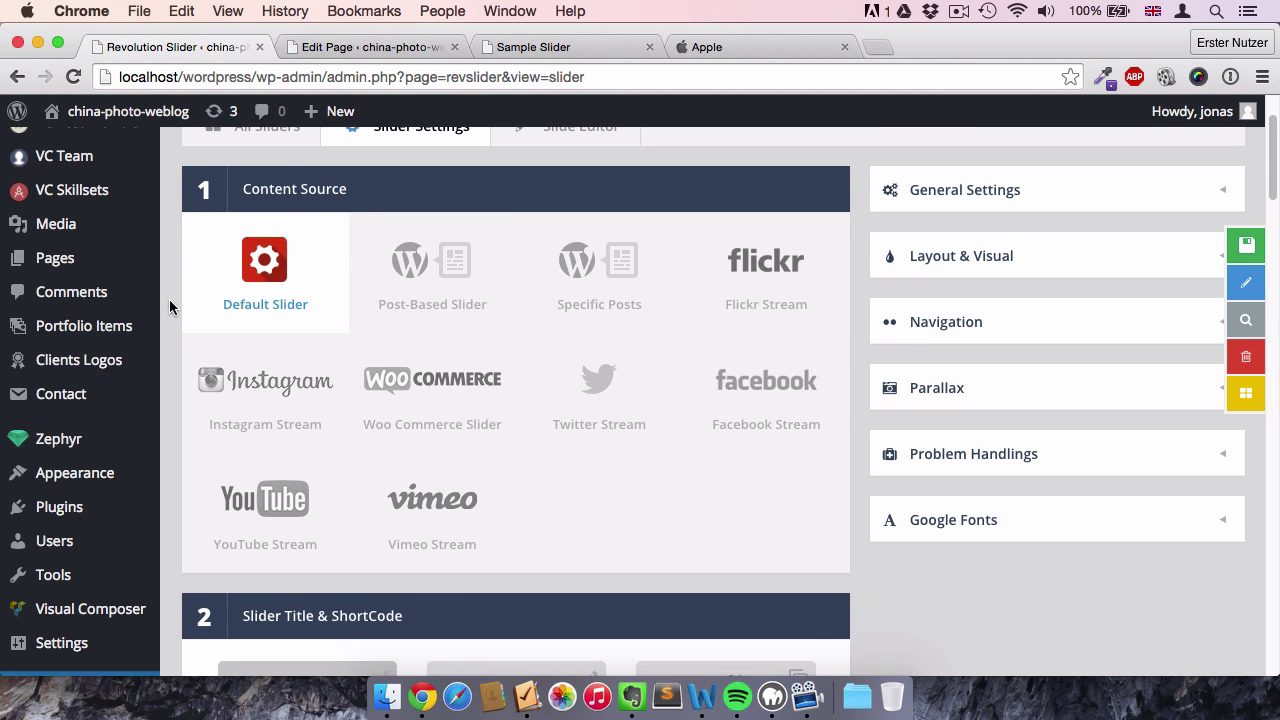
- Enter "slider 1" as both the slider's title and alias, and copy its shortcode
scroll(169, 299, "down", 5)
left_click(240, 360)
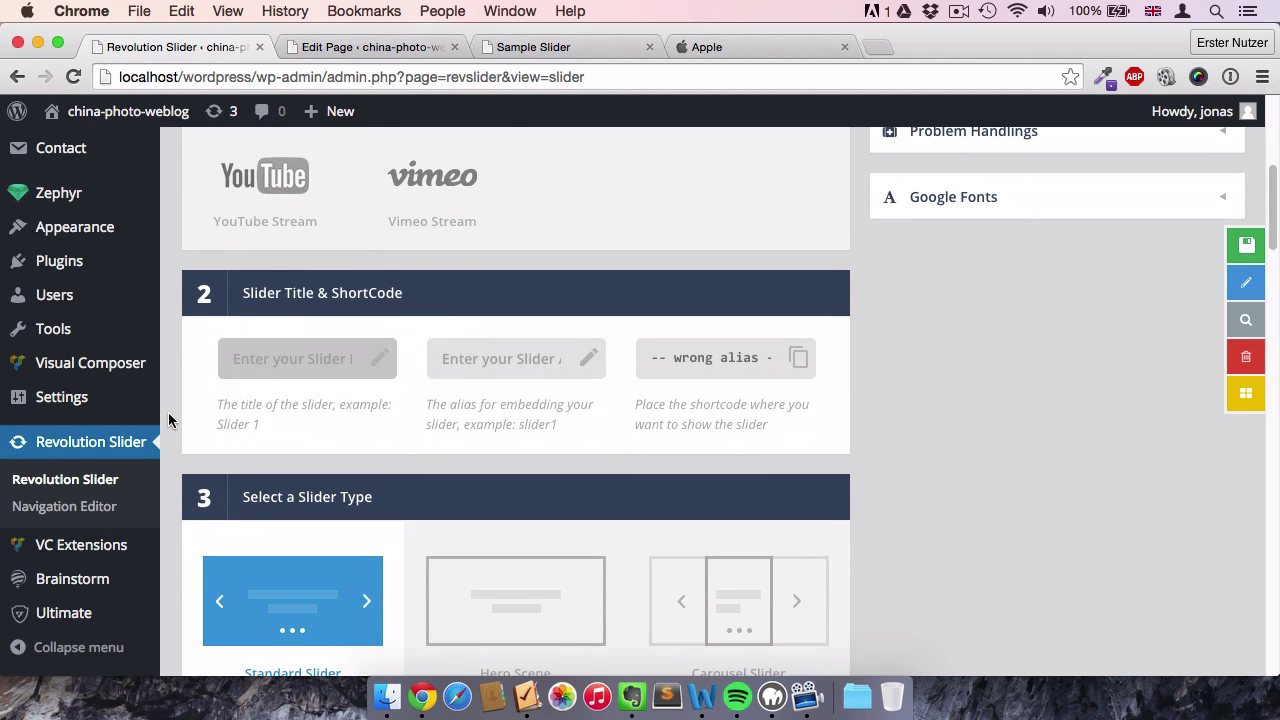
type("slider 1")
key("Tab")
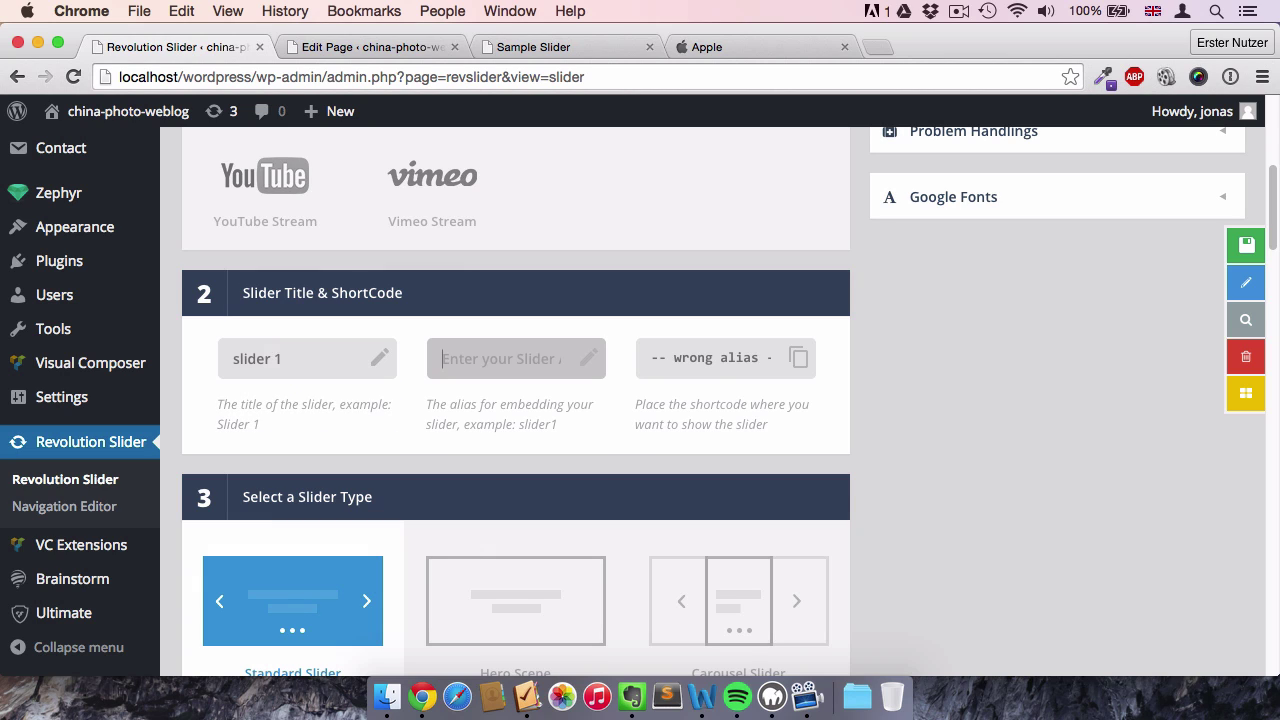
type("slider 1")
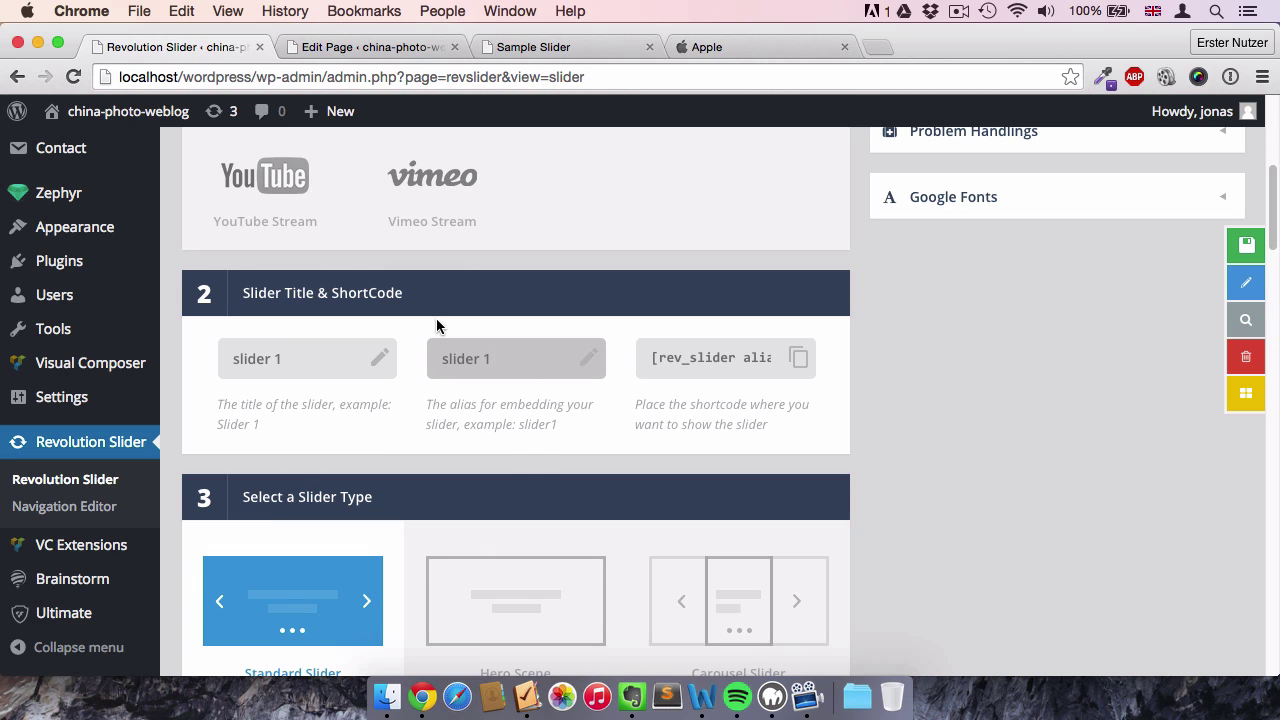
left_click(736, 359)
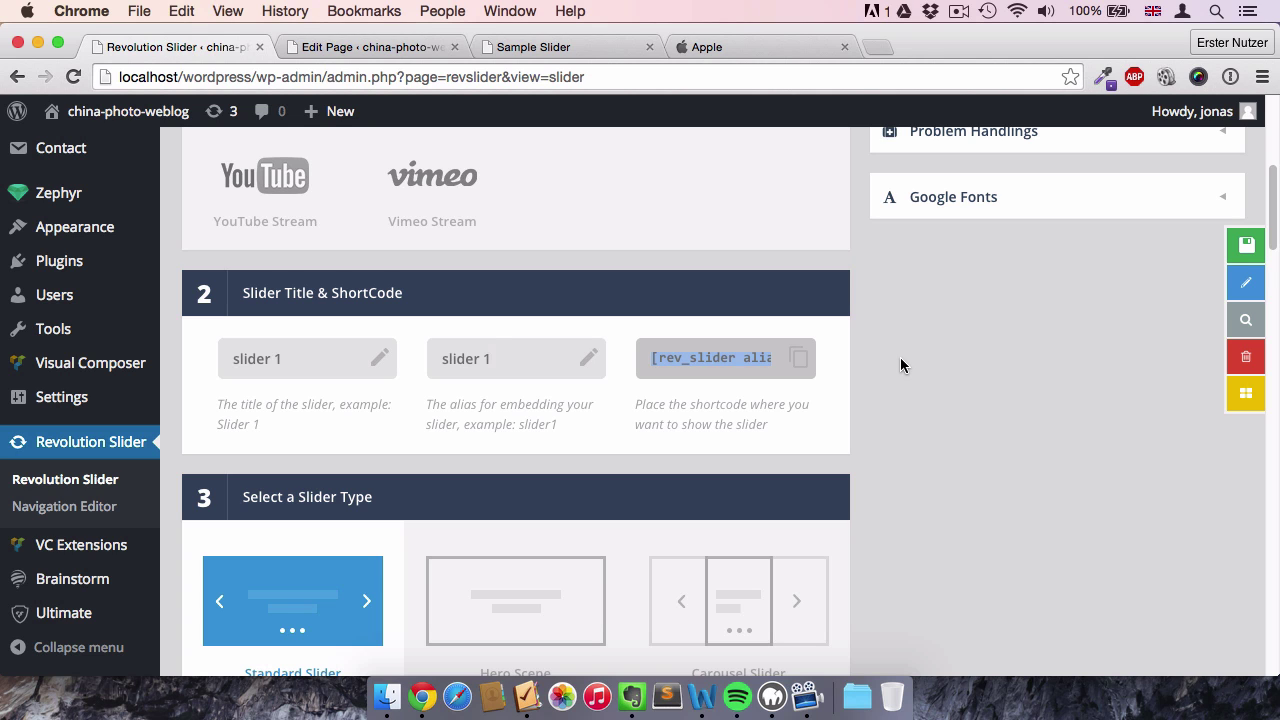
- Add a Text Block to the empty first row of the Sample Slider page, containing only [rev_slider alias="slider 1"], and save it
left_click(372, 50)
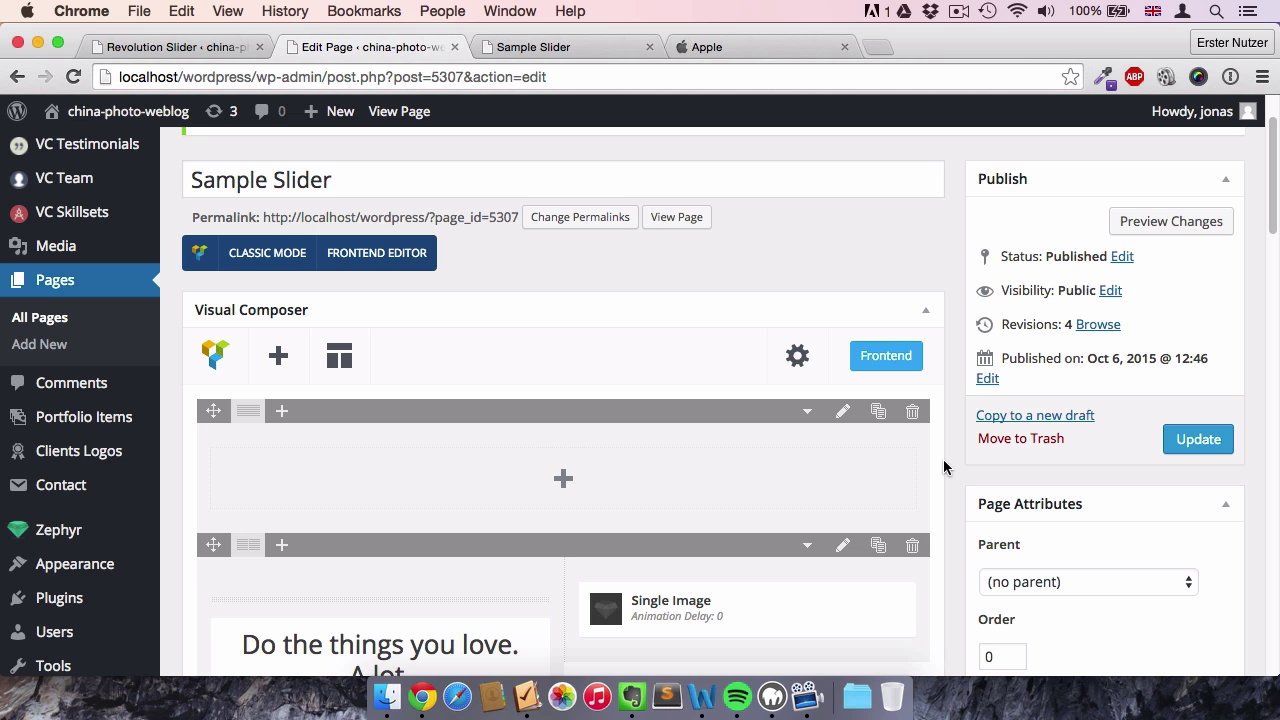
left_click(563, 482)
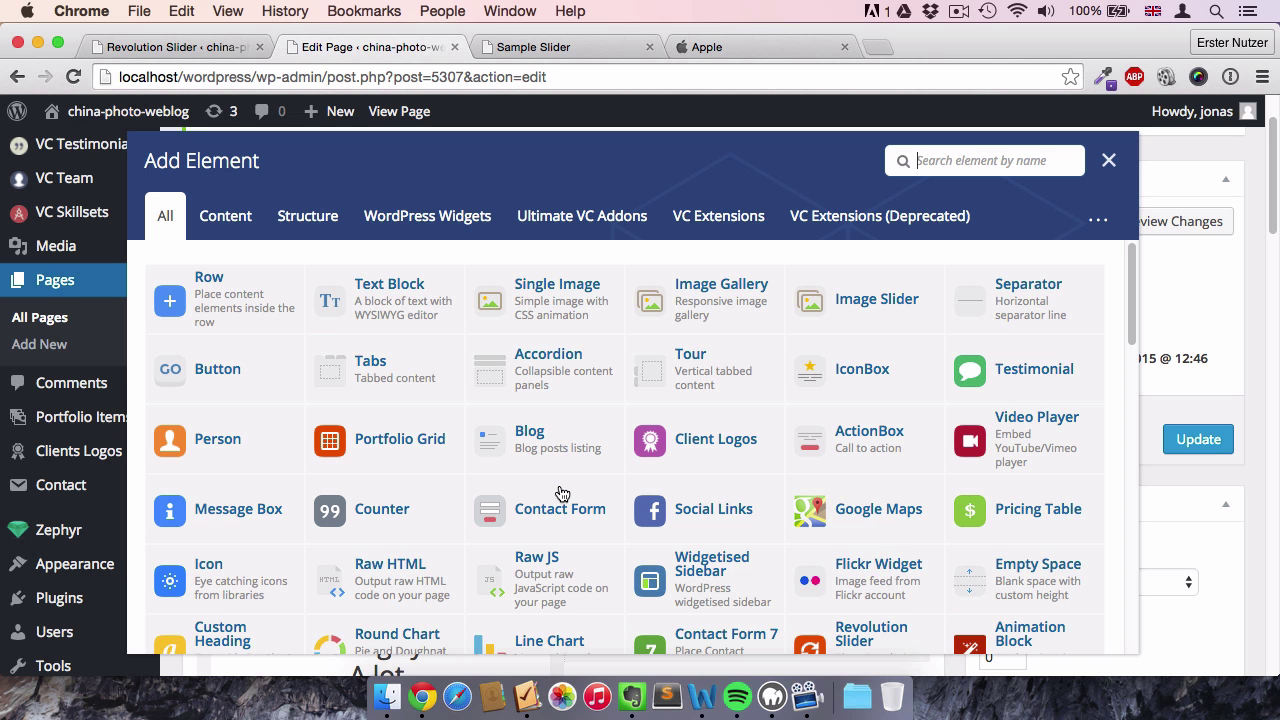
left_click(371, 316)
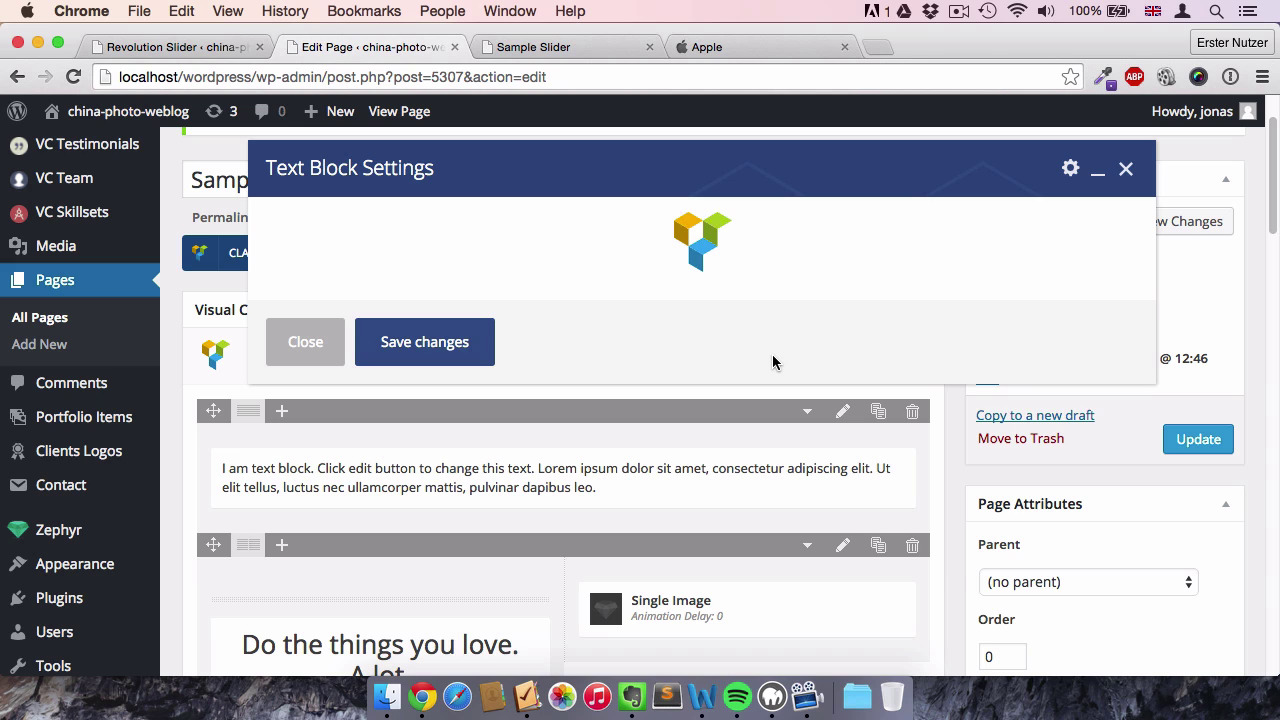
key("super+a")
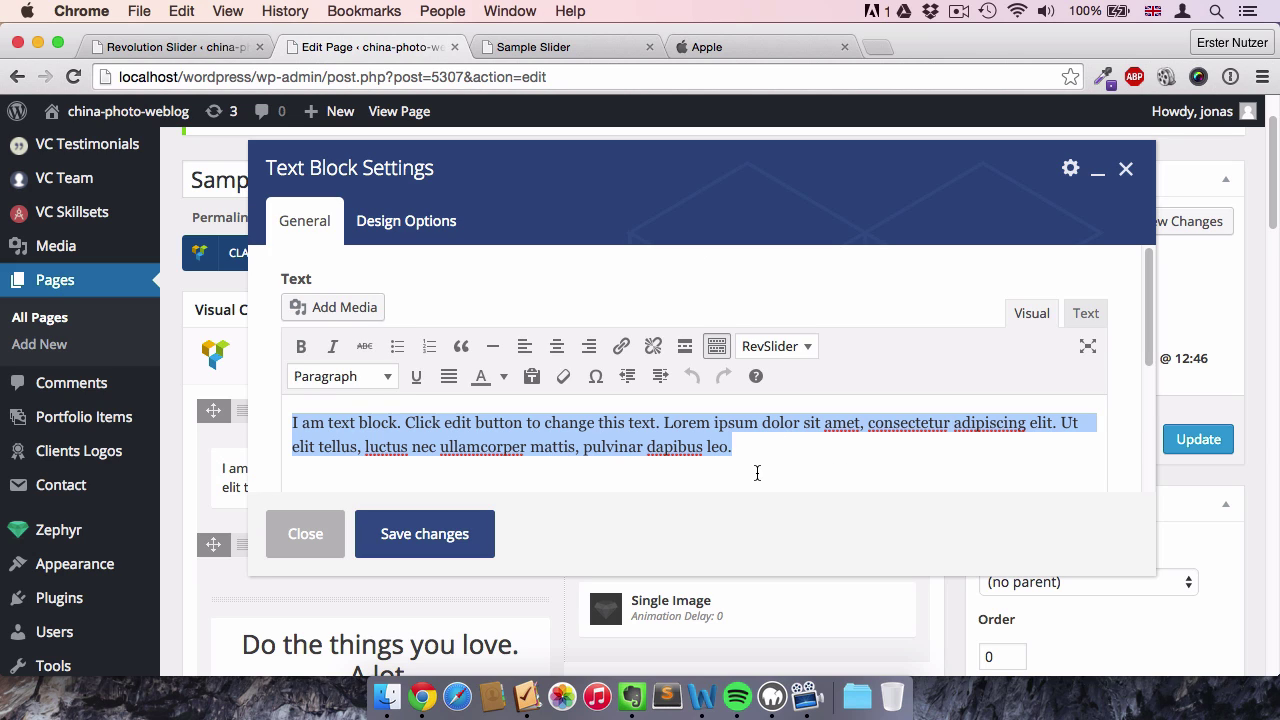
type("[rev_slider alias=\"slider 1\"]")
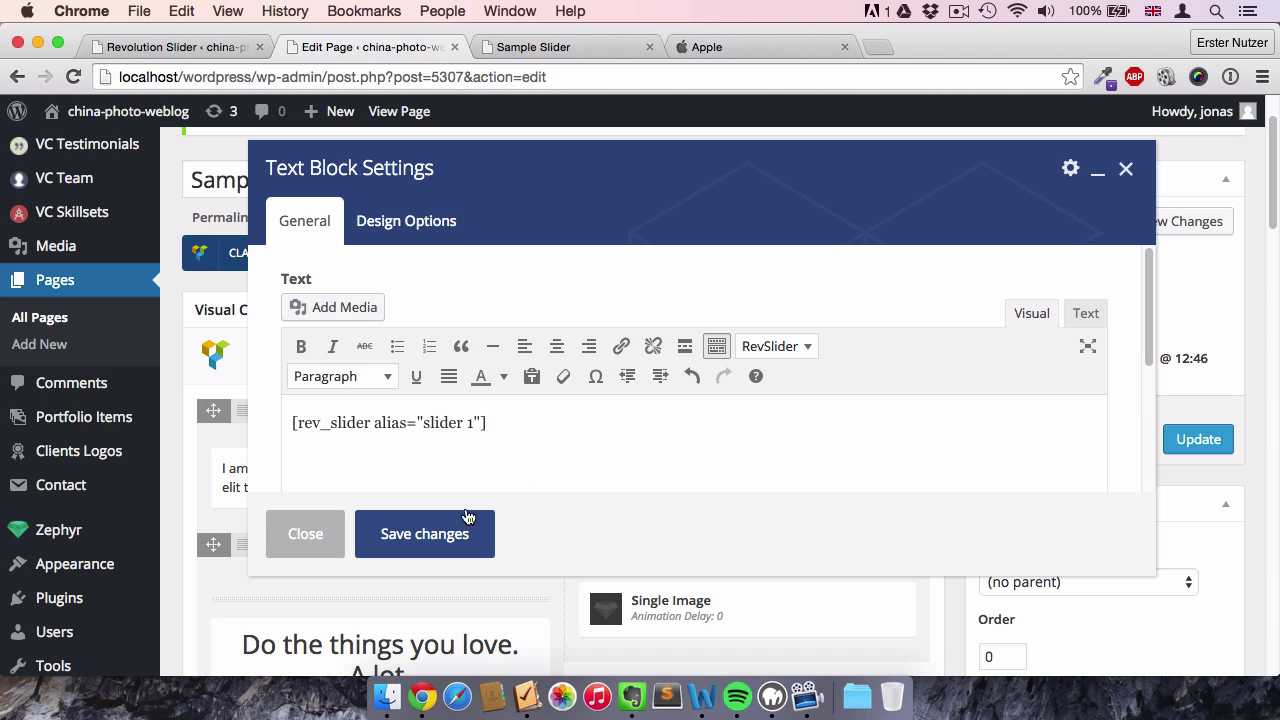
left_click(437, 527)
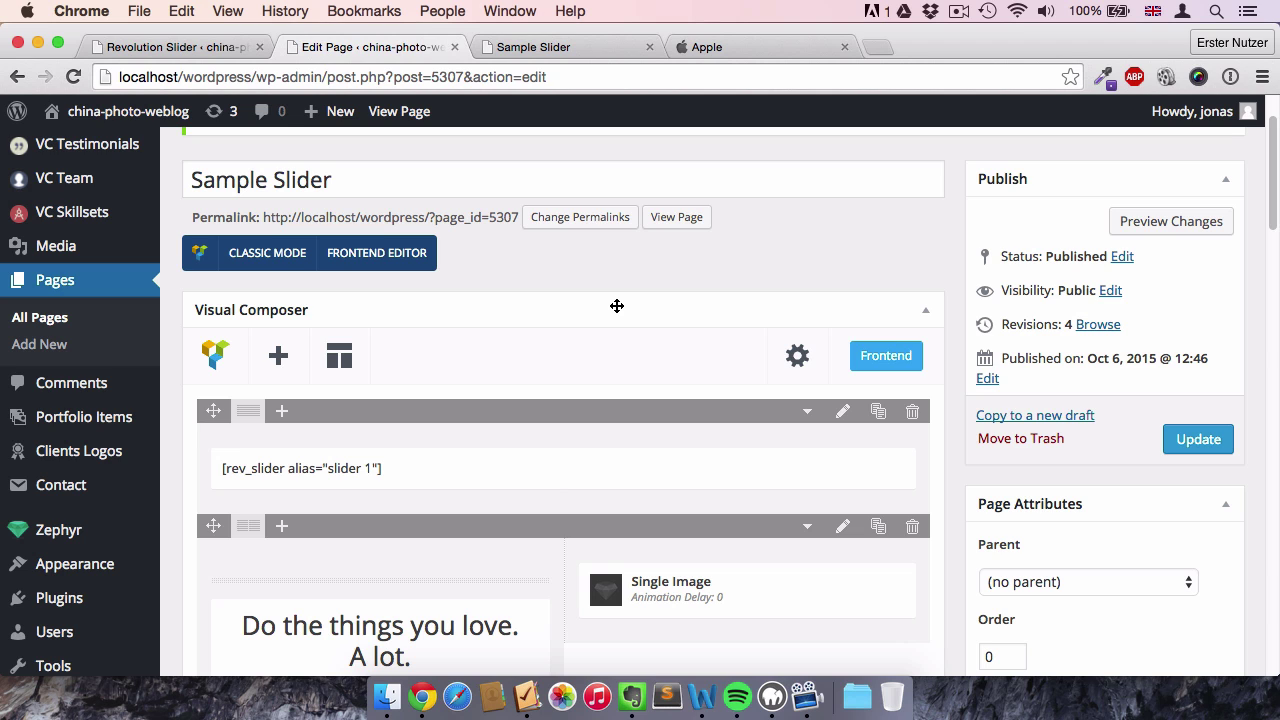
- Return to the new slider's settings and examine the available slider types and the presets for the Standard Slider
left_click(234, 48)
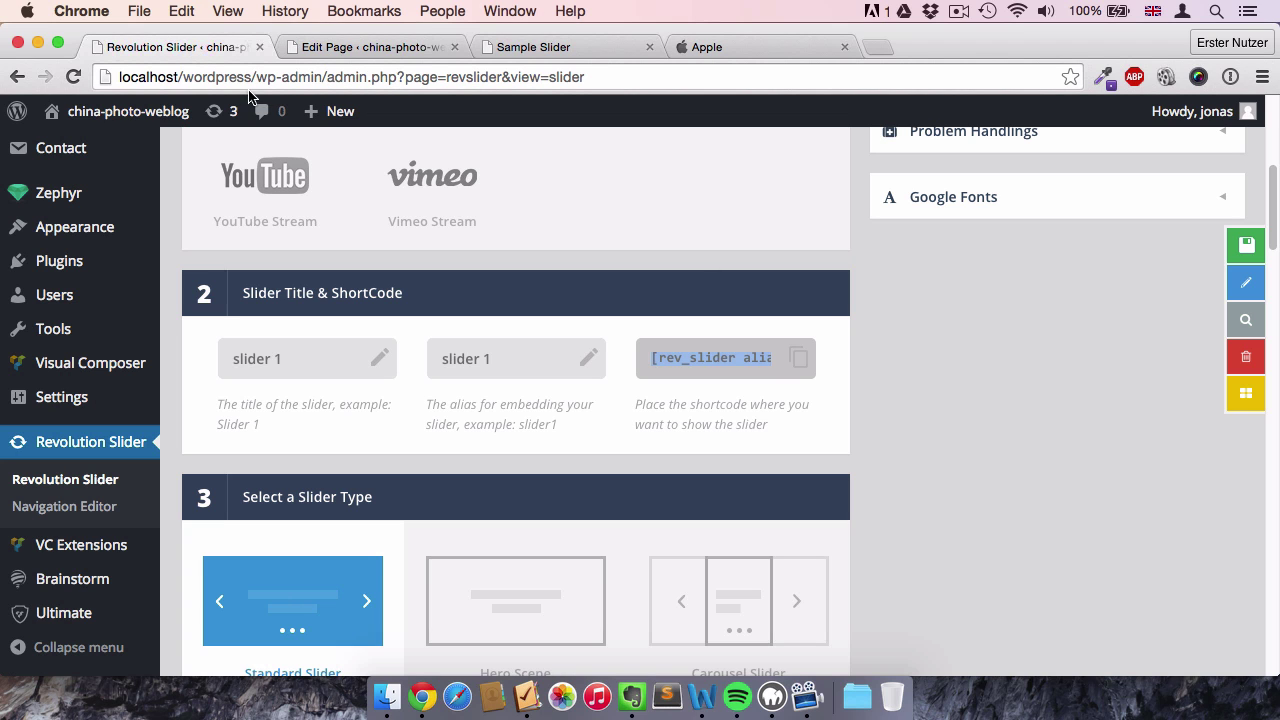
left_click(907, 357)
scroll(885, 470, "down", 3)
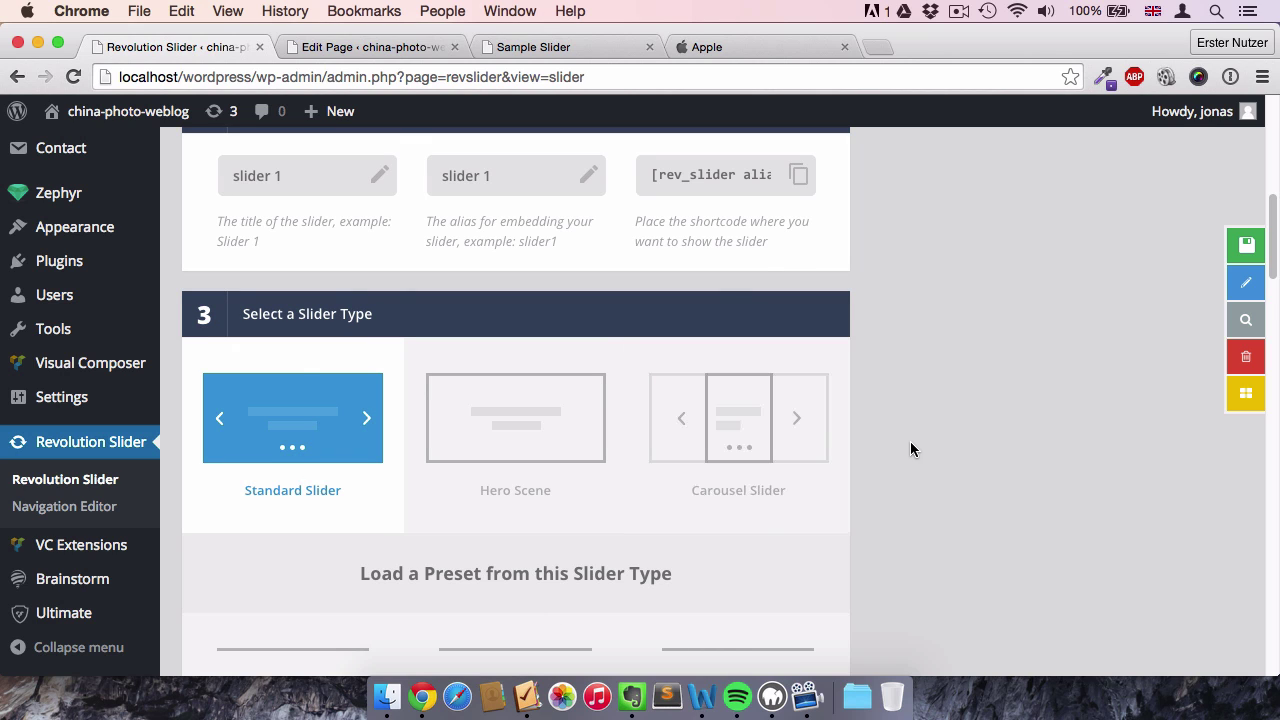
scroll(910, 442, "down", 1)
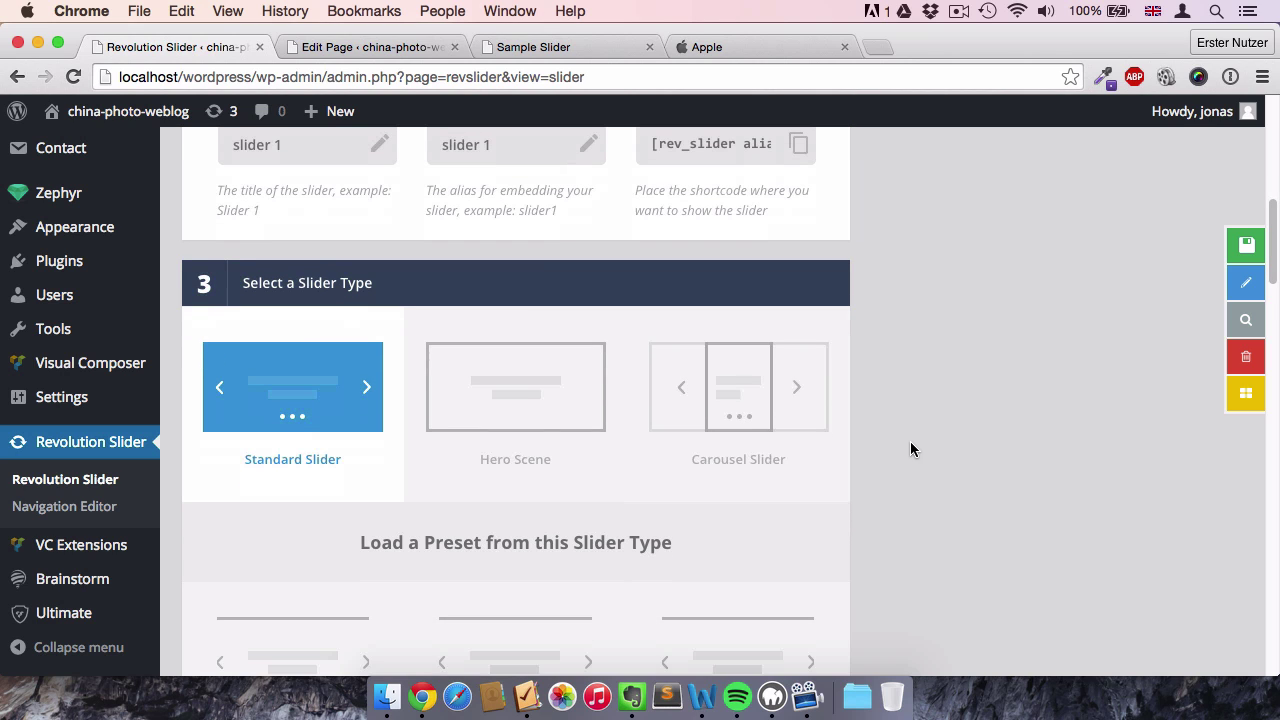
scroll(910, 449, "down", 3)
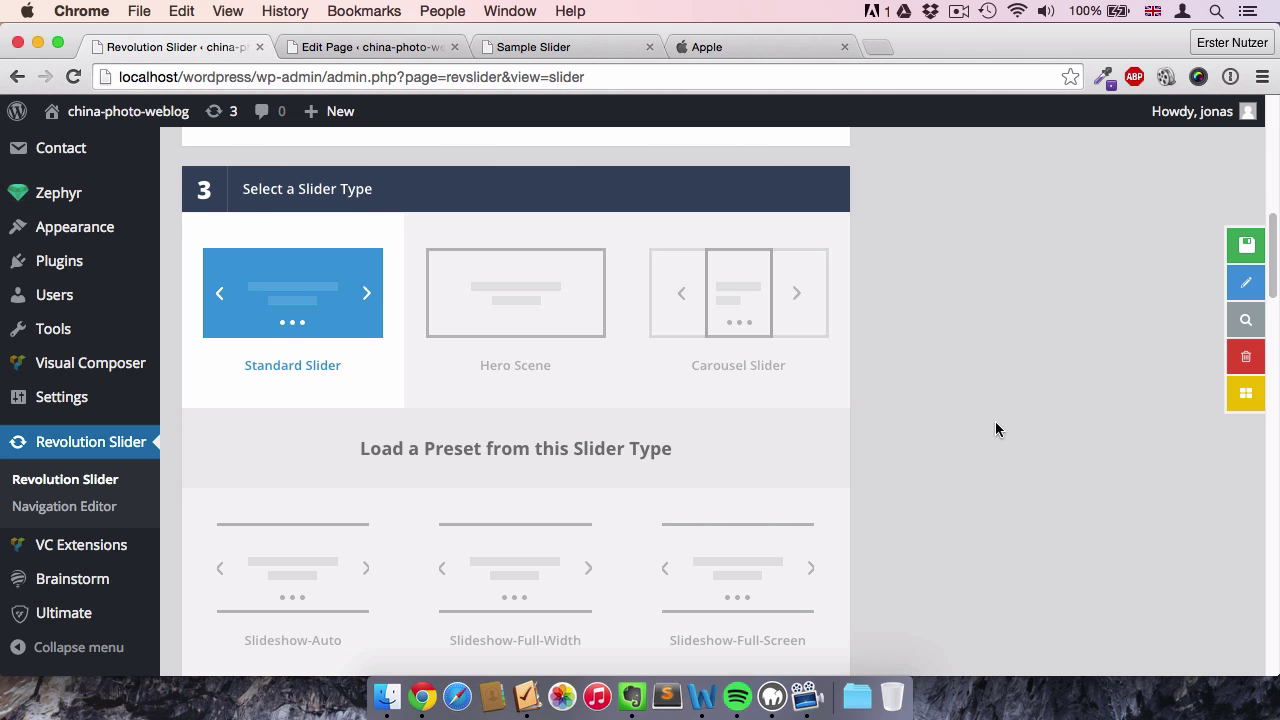
scroll(995, 423, "down", 1)
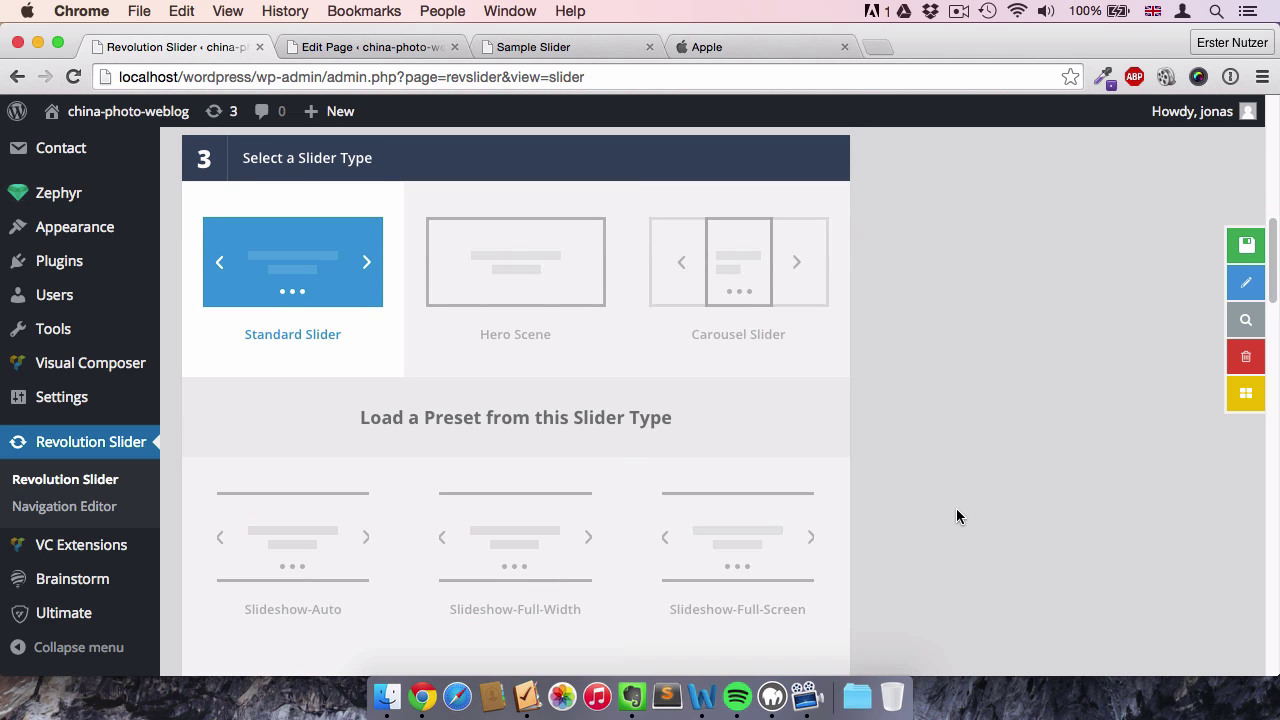
scroll(956, 510, "down", 1)
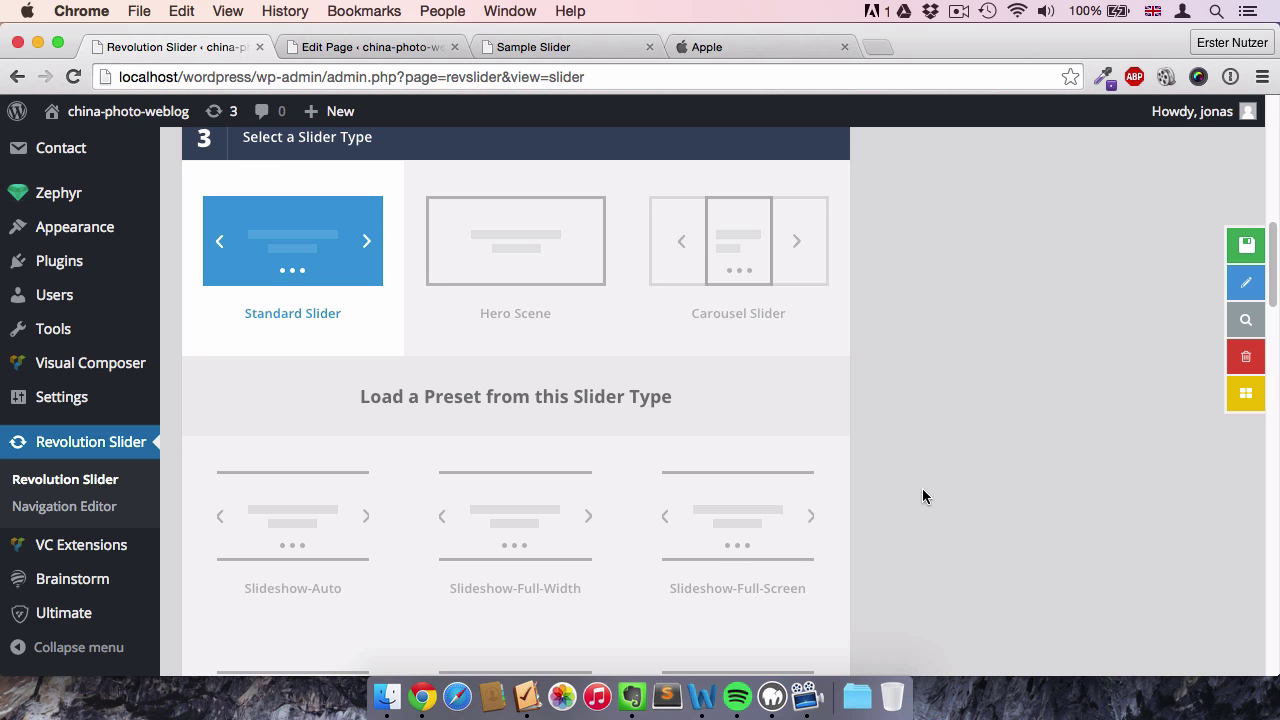
scroll(922, 496, "down", 1)
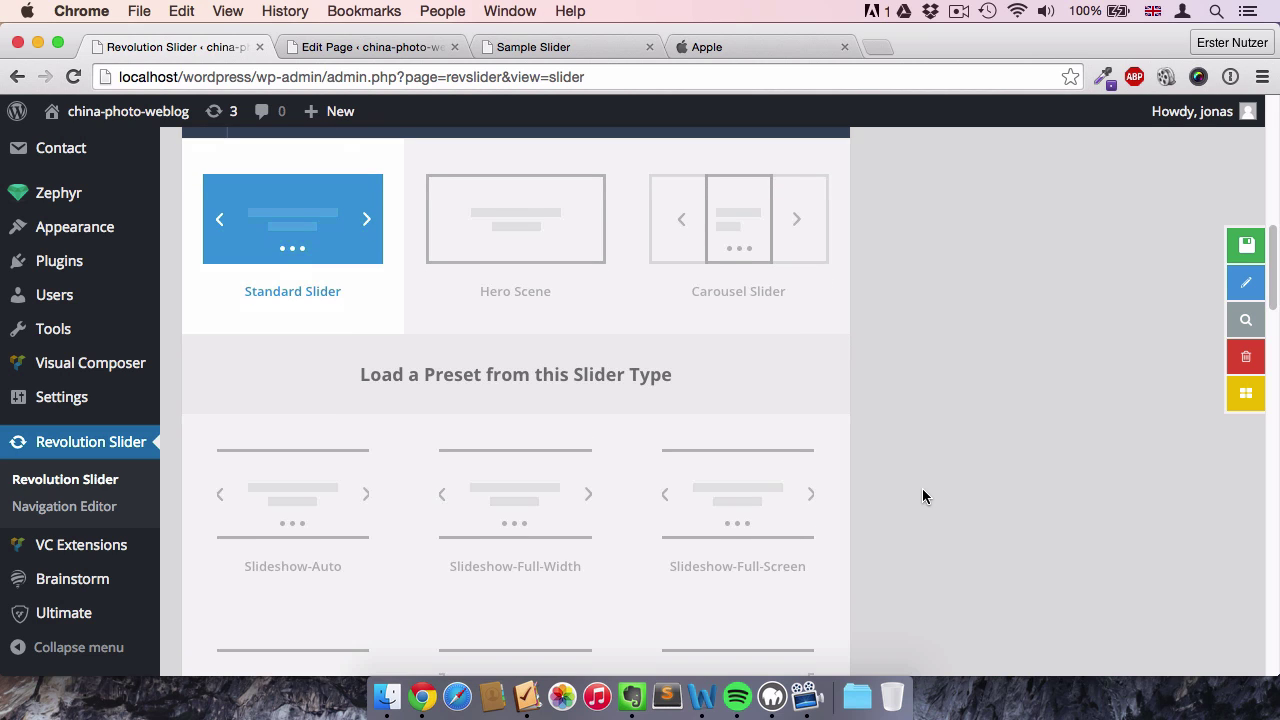
scroll(922, 496, "down", 1)
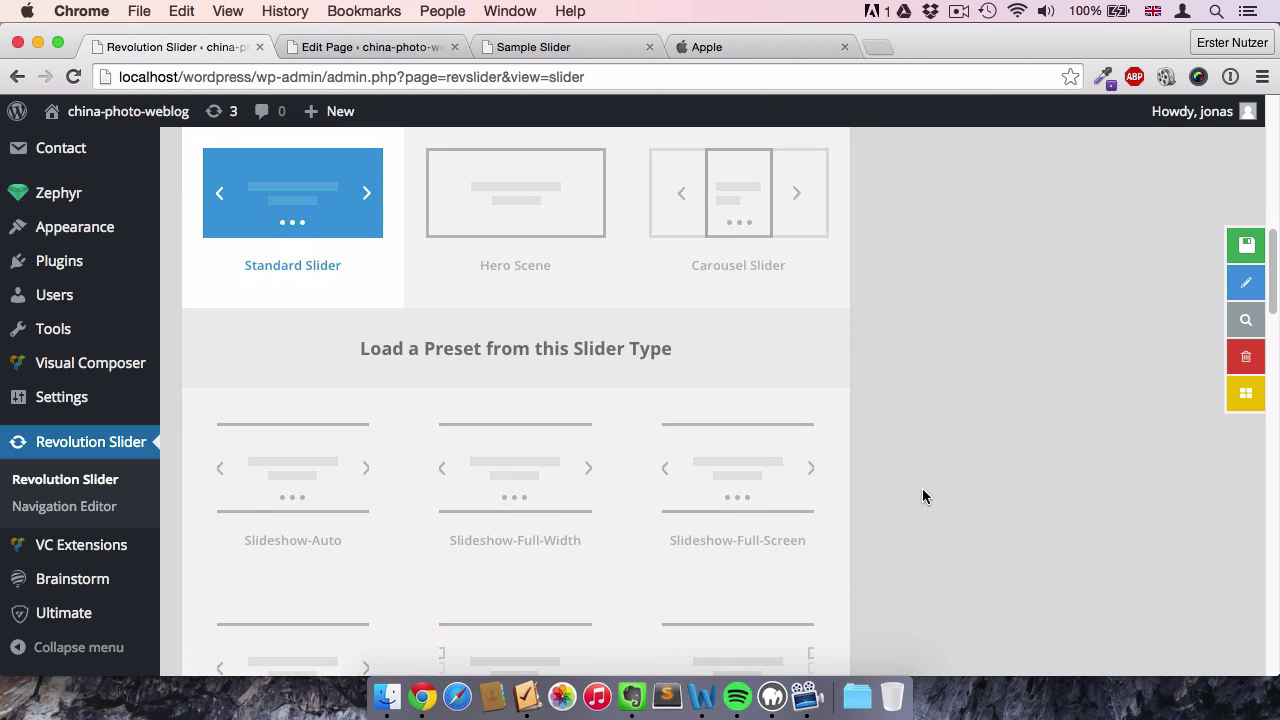
scroll(922, 496, "down", 3)
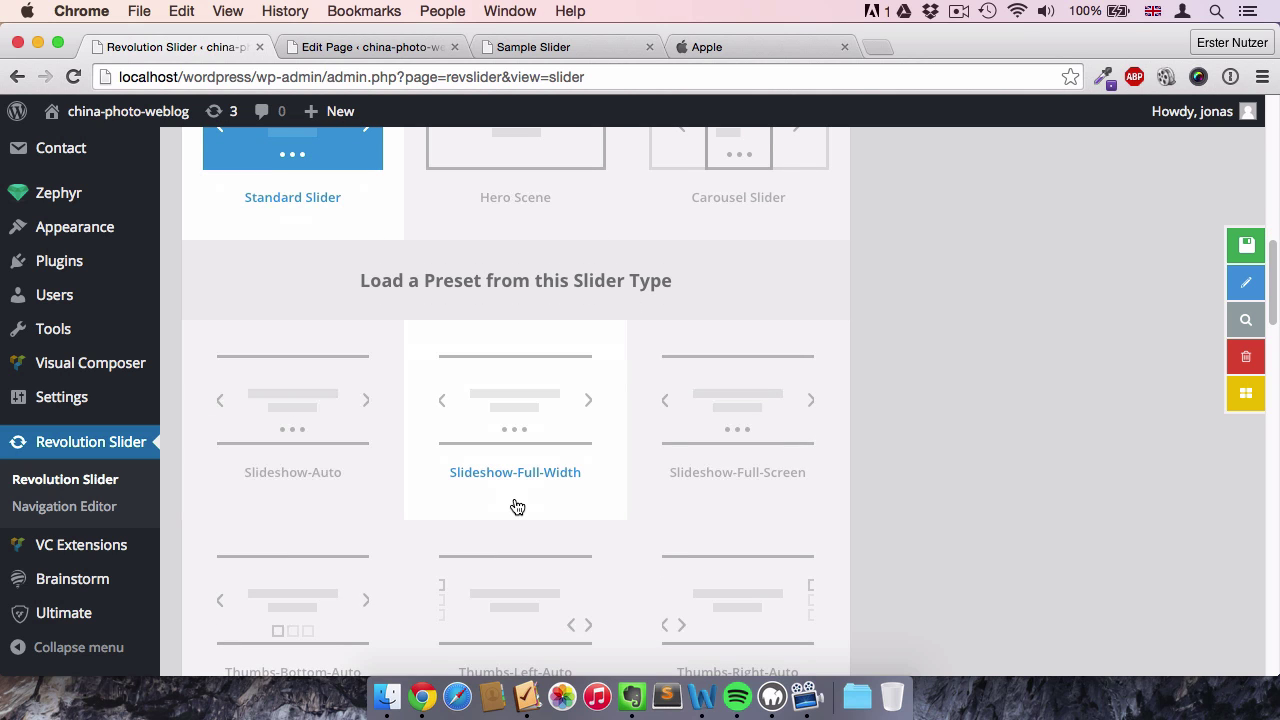
scroll(515, 506, "down", 1)
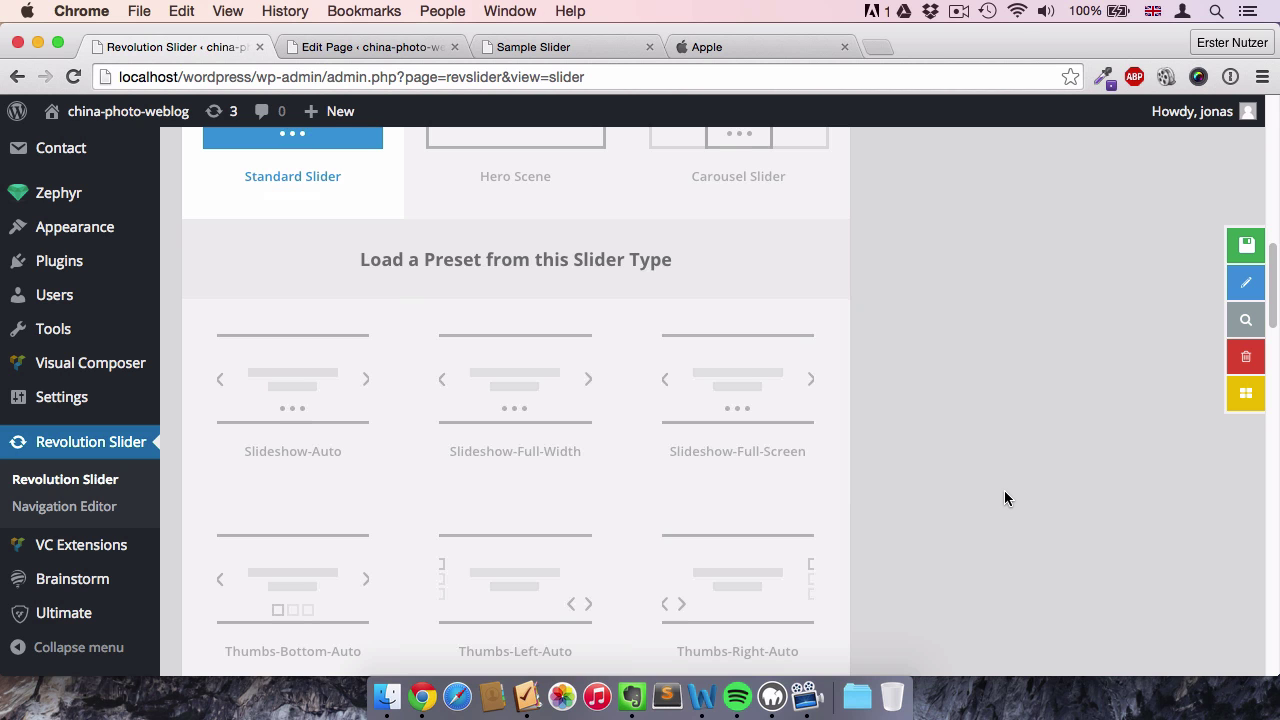
scroll(1004, 491, "down", 3)
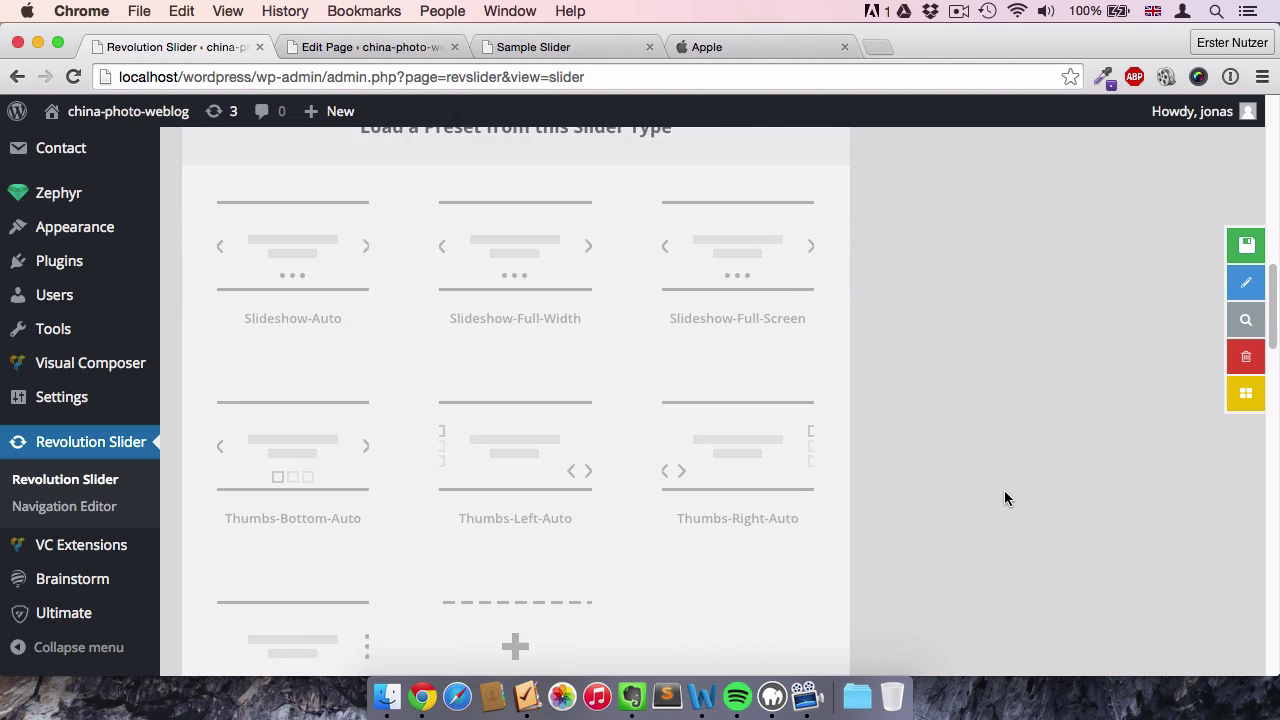
- Save the new slider's settings, keeping Default Slider as content source and Standard Slider as type
scroll(1004, 491, "up", 6)
scroll(1004, 498, "up", 2)
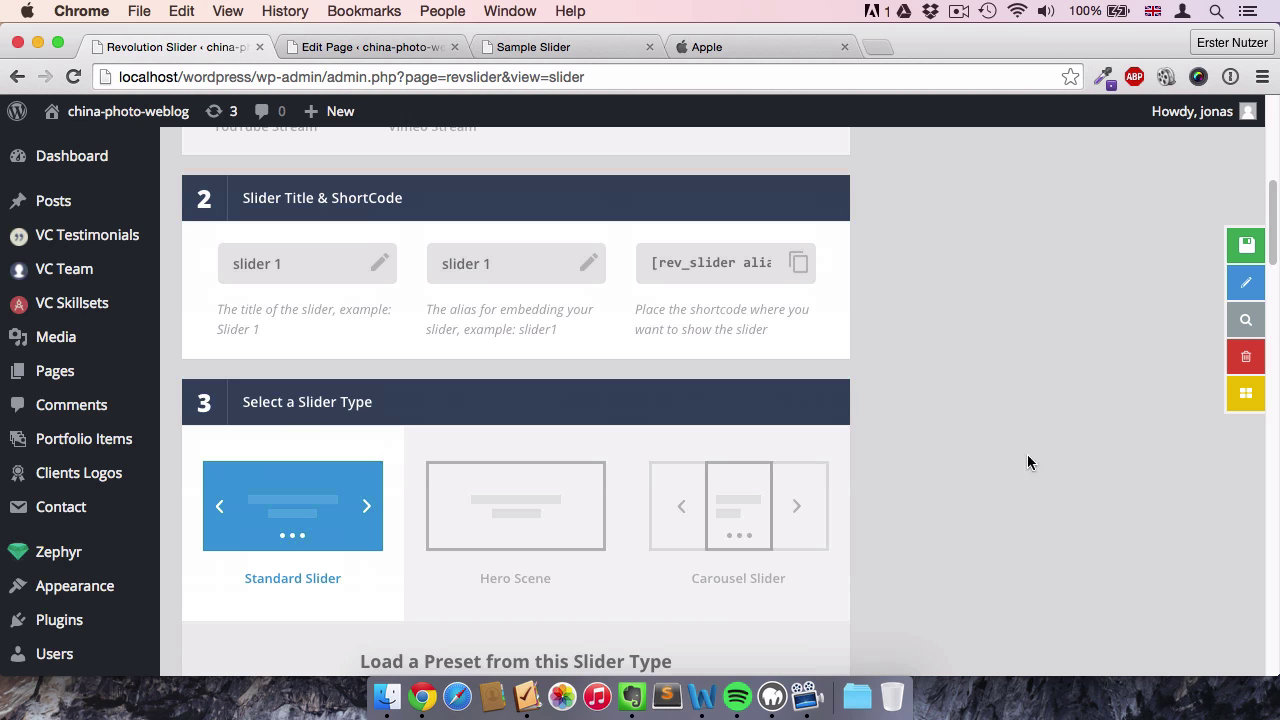
scroll(1147, 358, "up", 5)
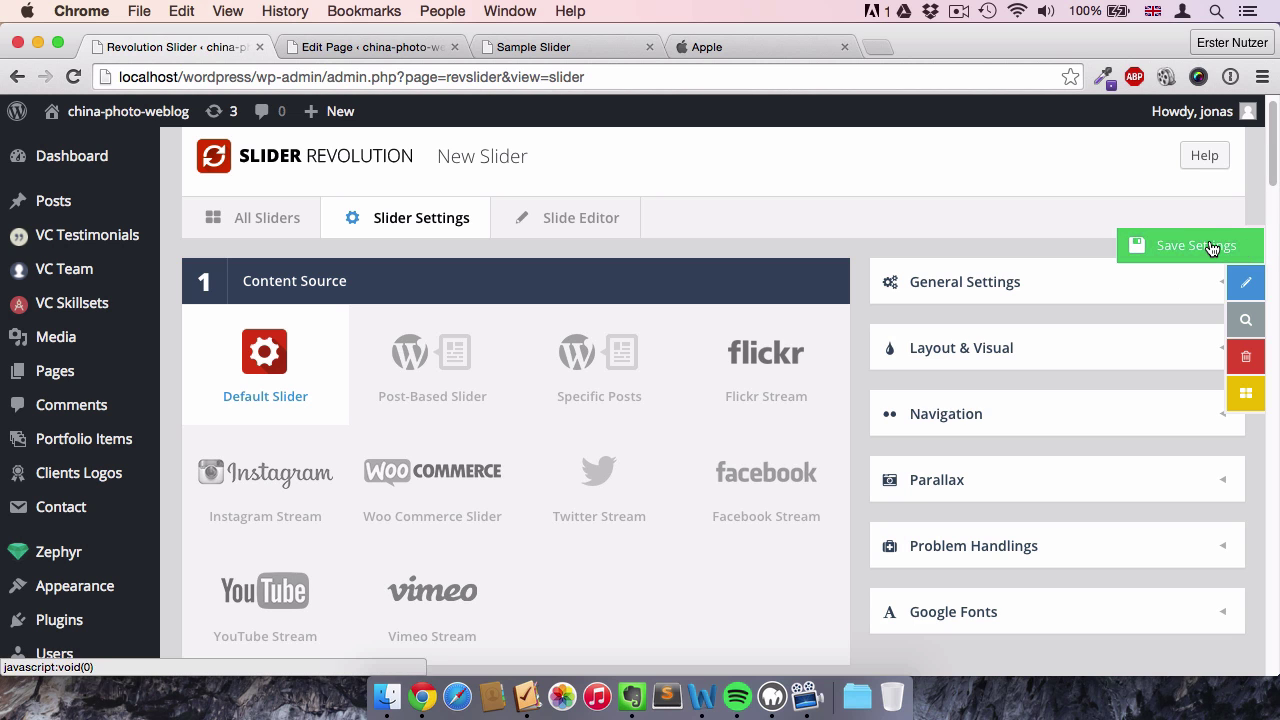
left_click(1200, 246)
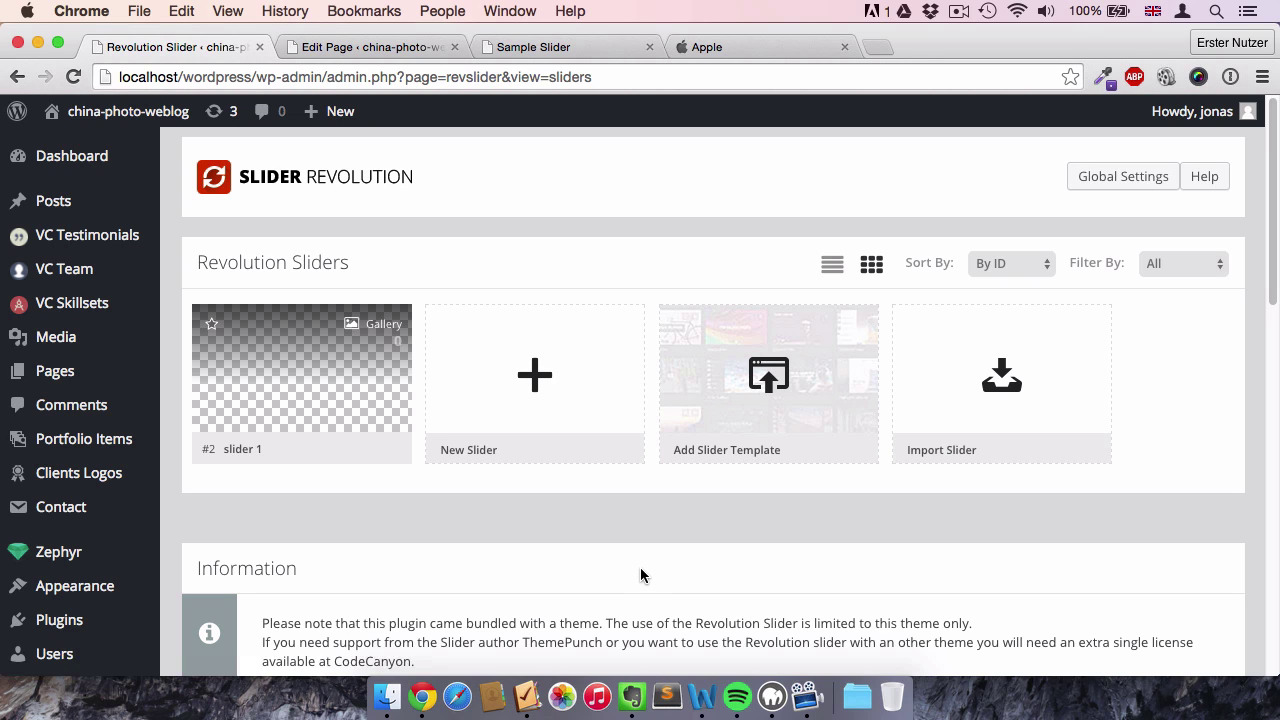
- Open slider 1 from the slider overview in the slide editor
scroll(597, 534, "down", 2)
scroll(597, 535, "up", 2)
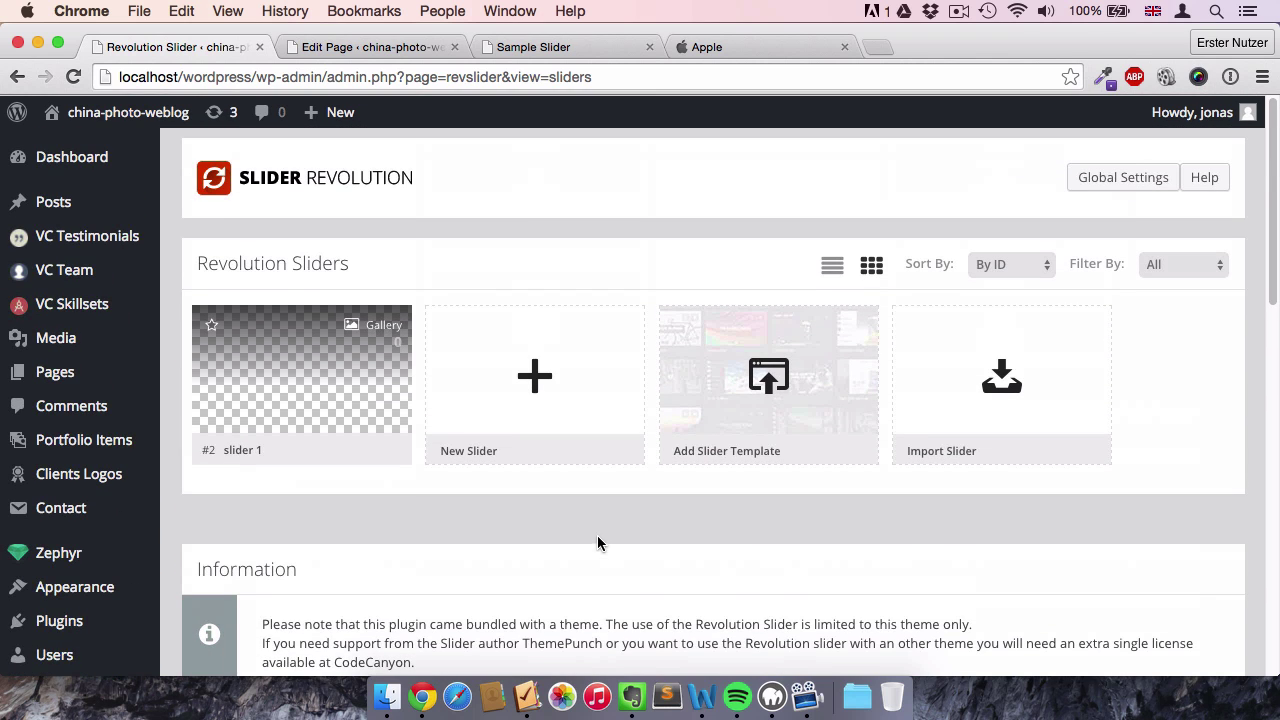
left_click(268, 330)
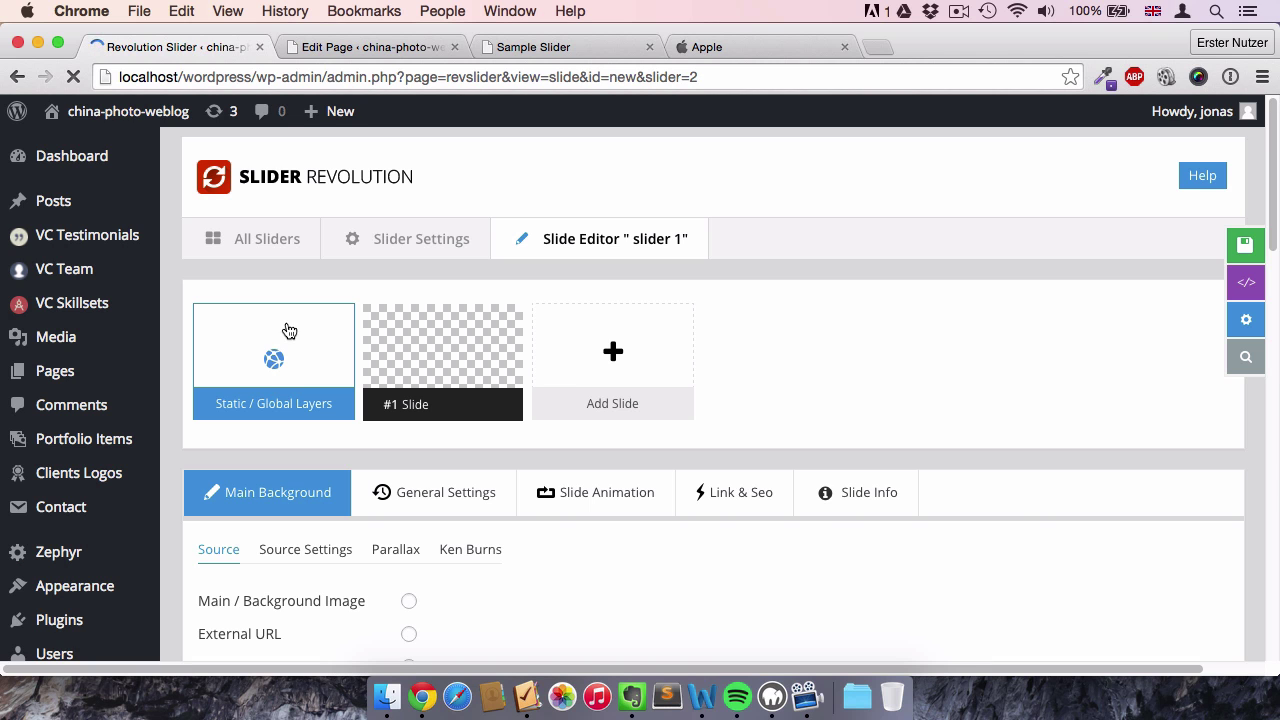
- Set the first slide's background source to Main / Background Image and open the media library to choose its picture
scroll(1027, 543, "down", 3)
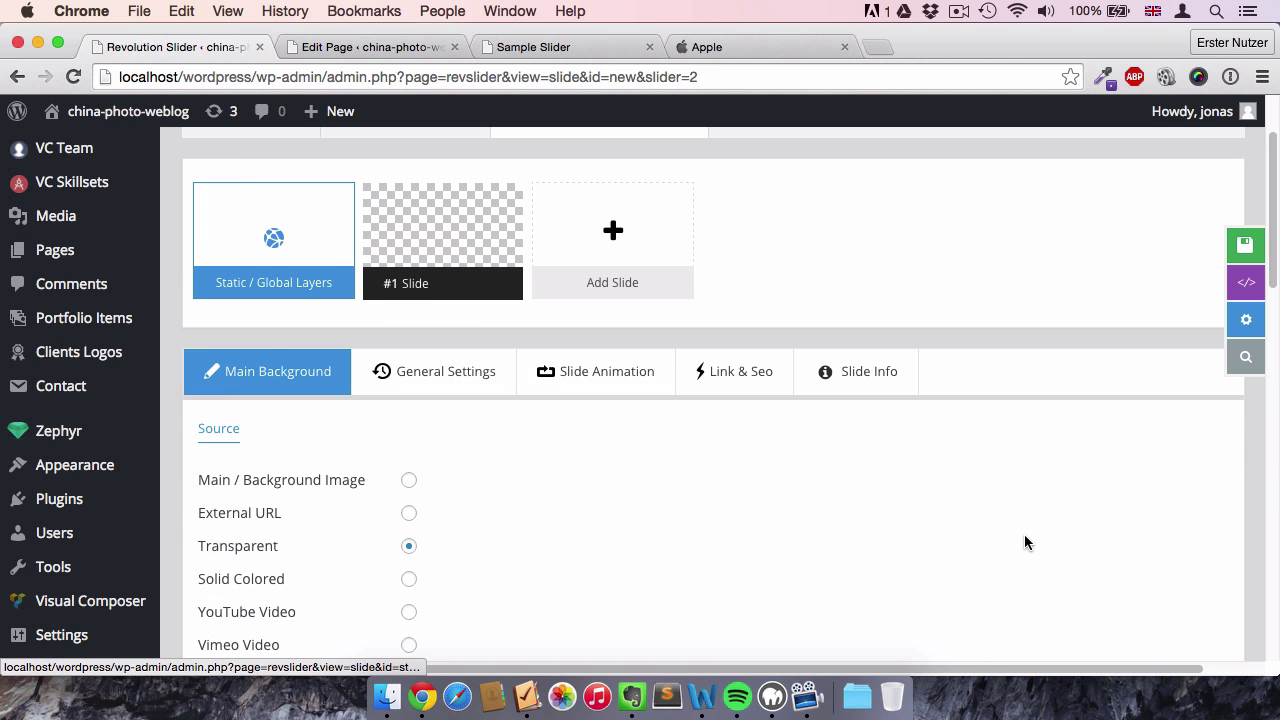
scroll(1023, 543, "up", 1)
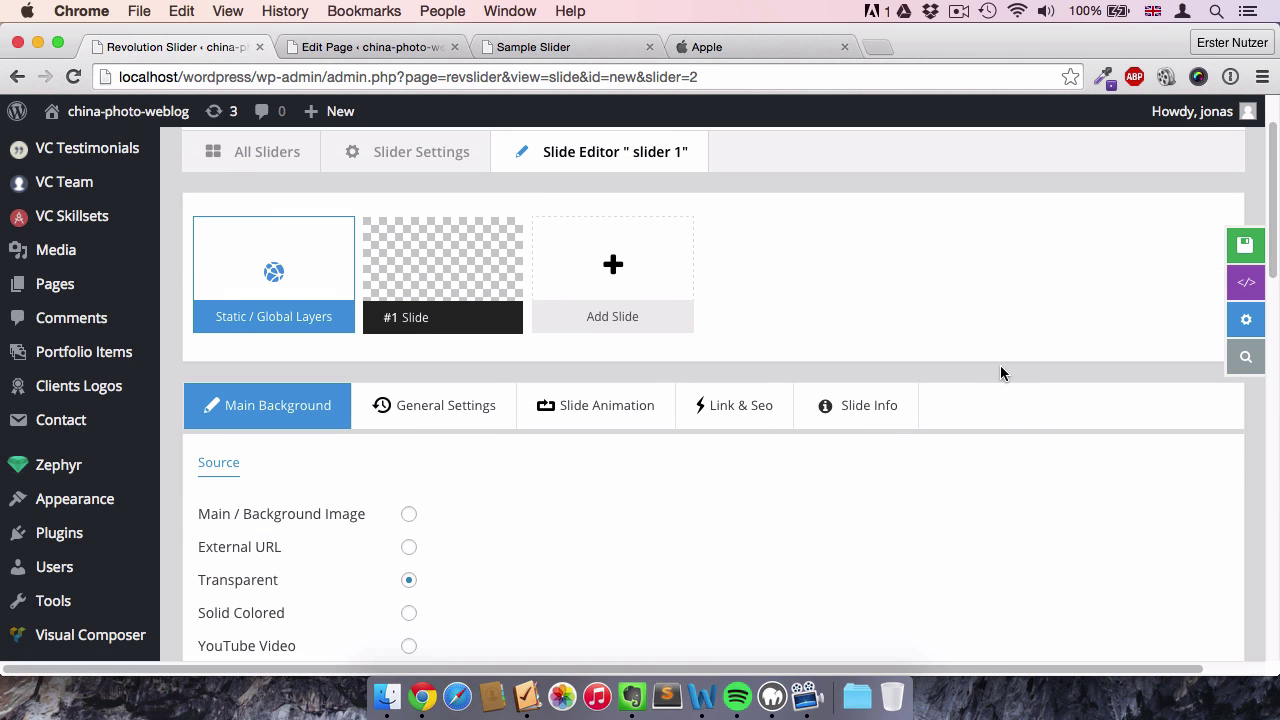
mouse_move(392, 292)
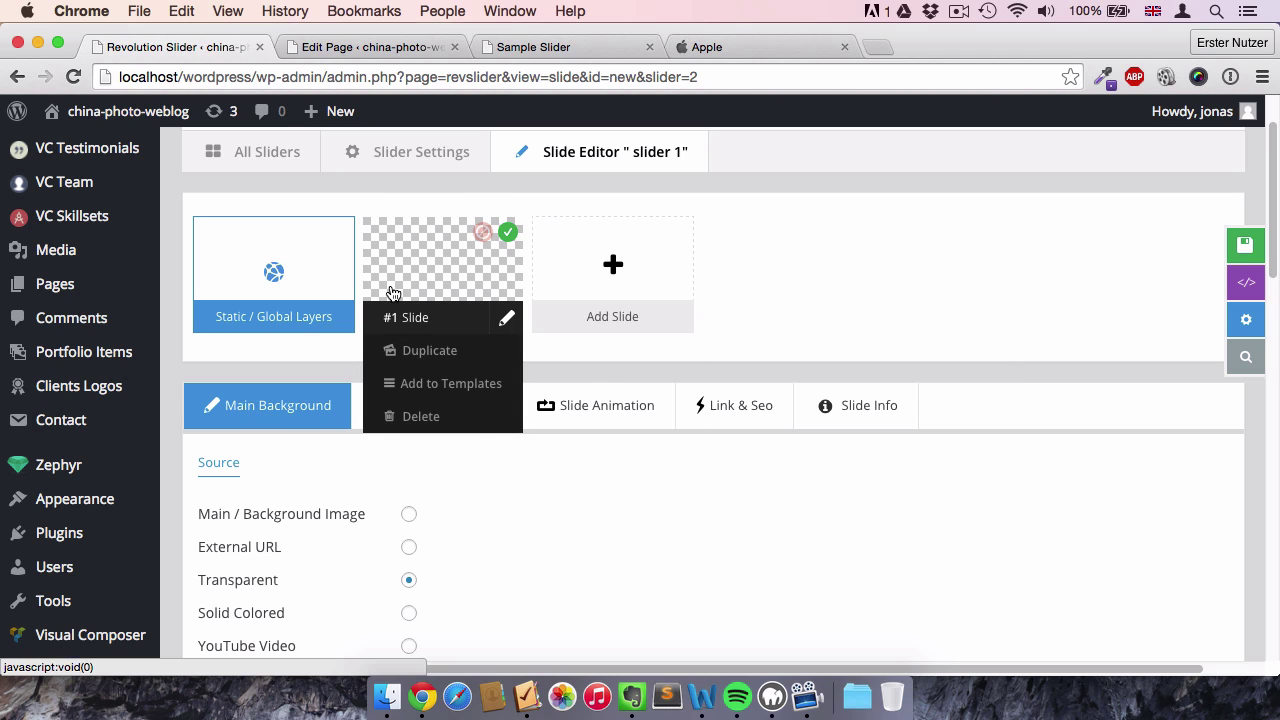
scroll(514, 531, "down", 1)
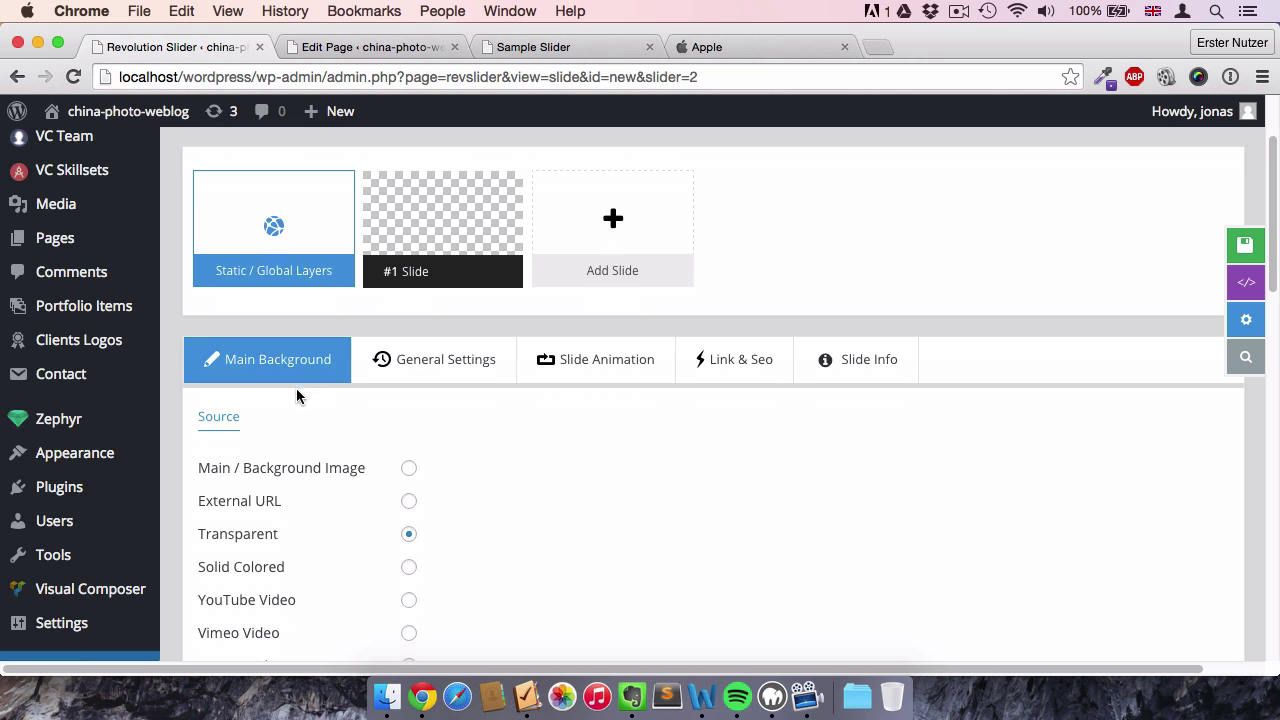
left_click(410, 469)
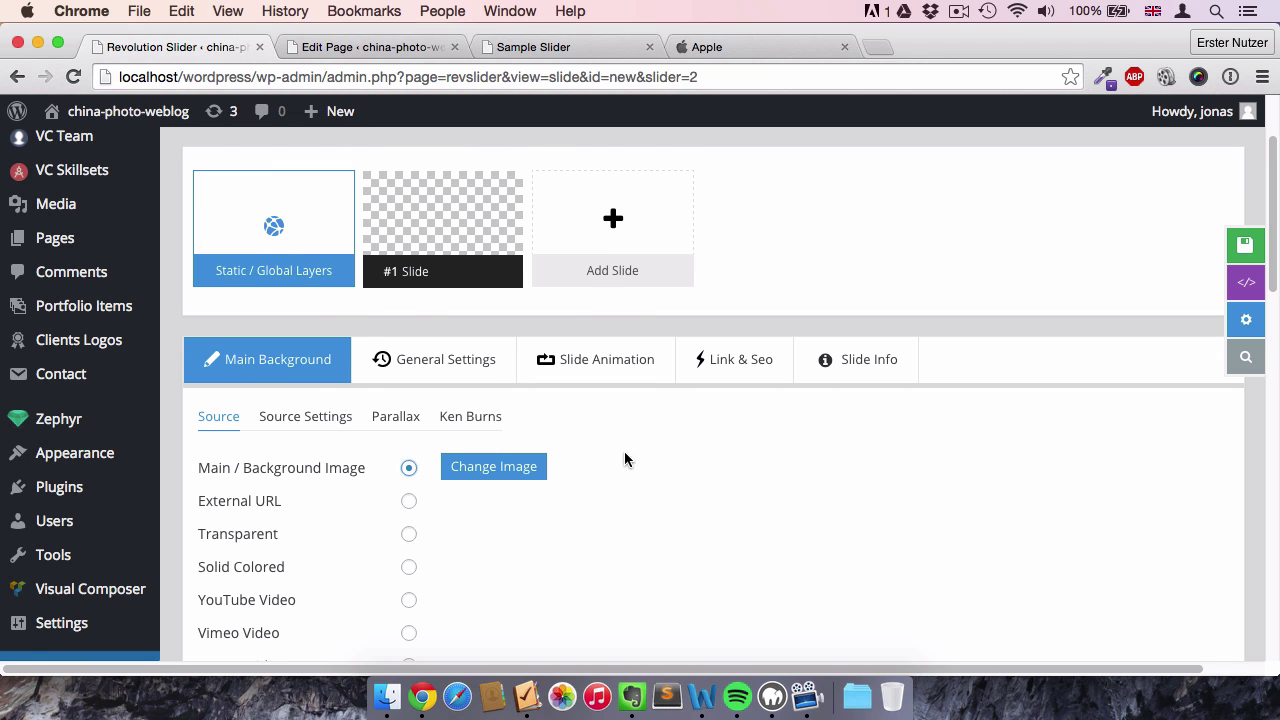
left_click(537, 466)
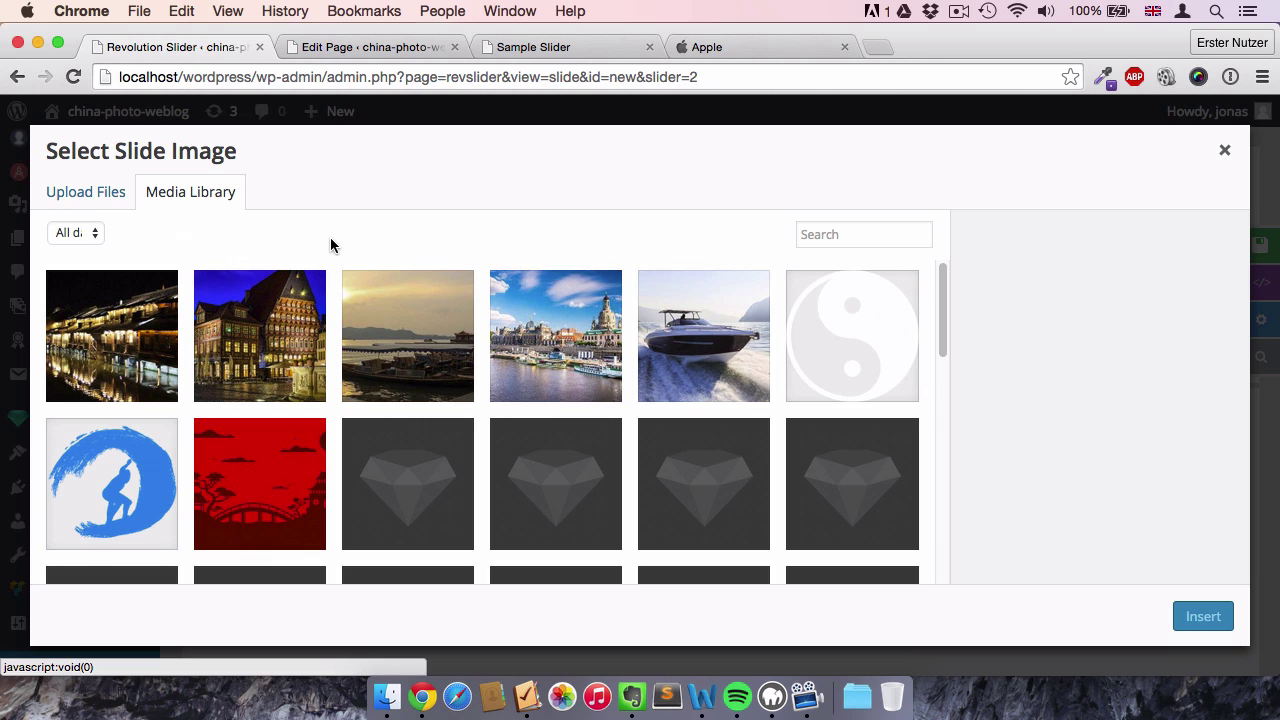
- Look through the city photos in the media library, select dresden-small.jpg and highlight its pixel dimensions
left_click(551, 337)
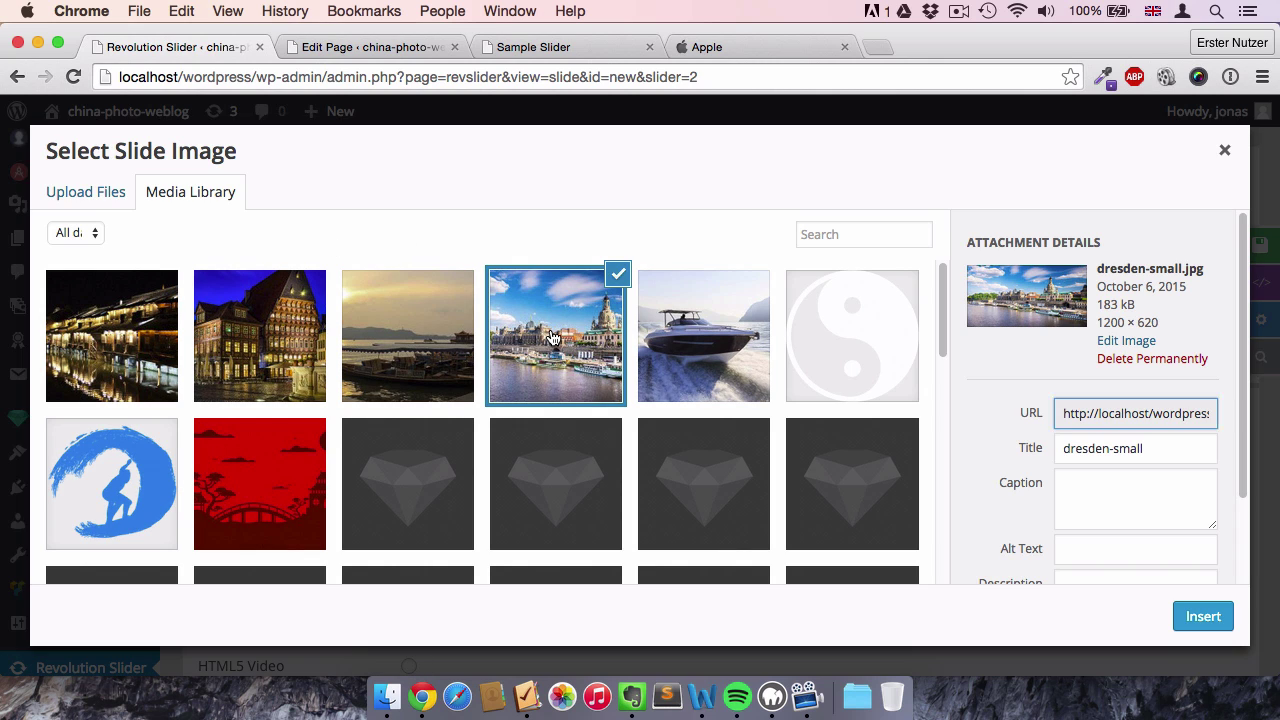
left_click(410, 318)
left_click(282, 318)
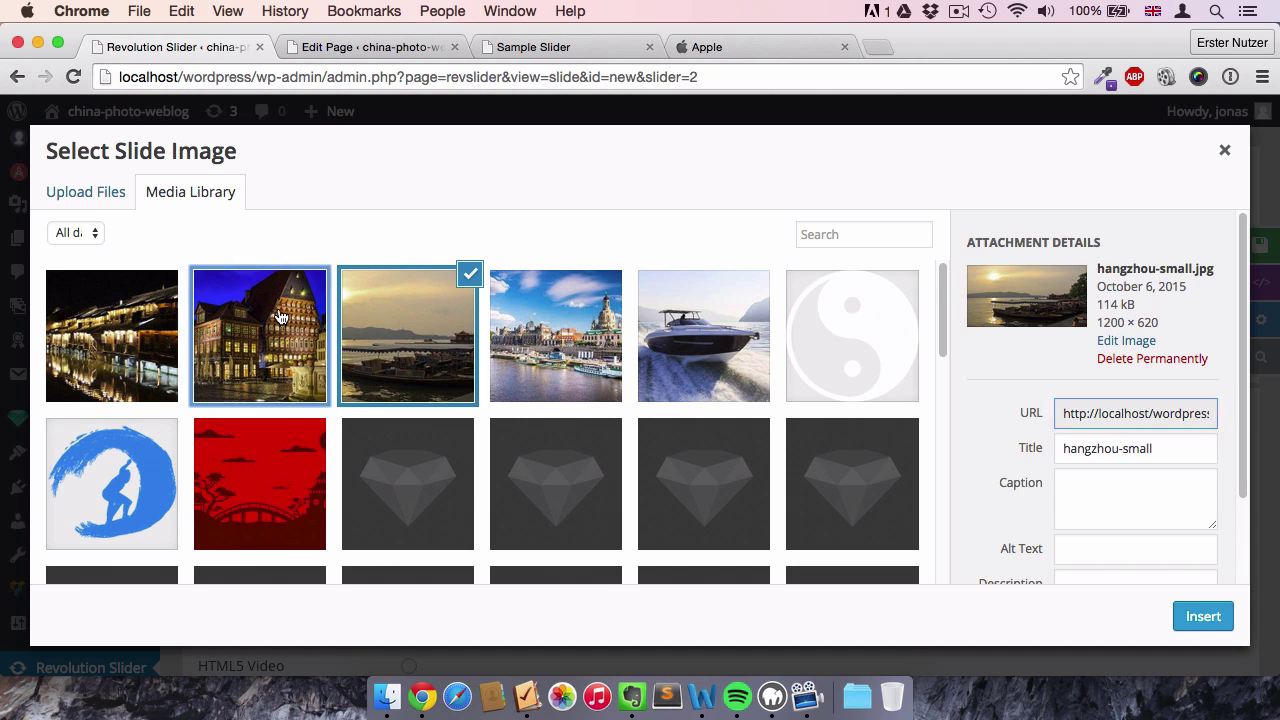
left_click(158, 318)
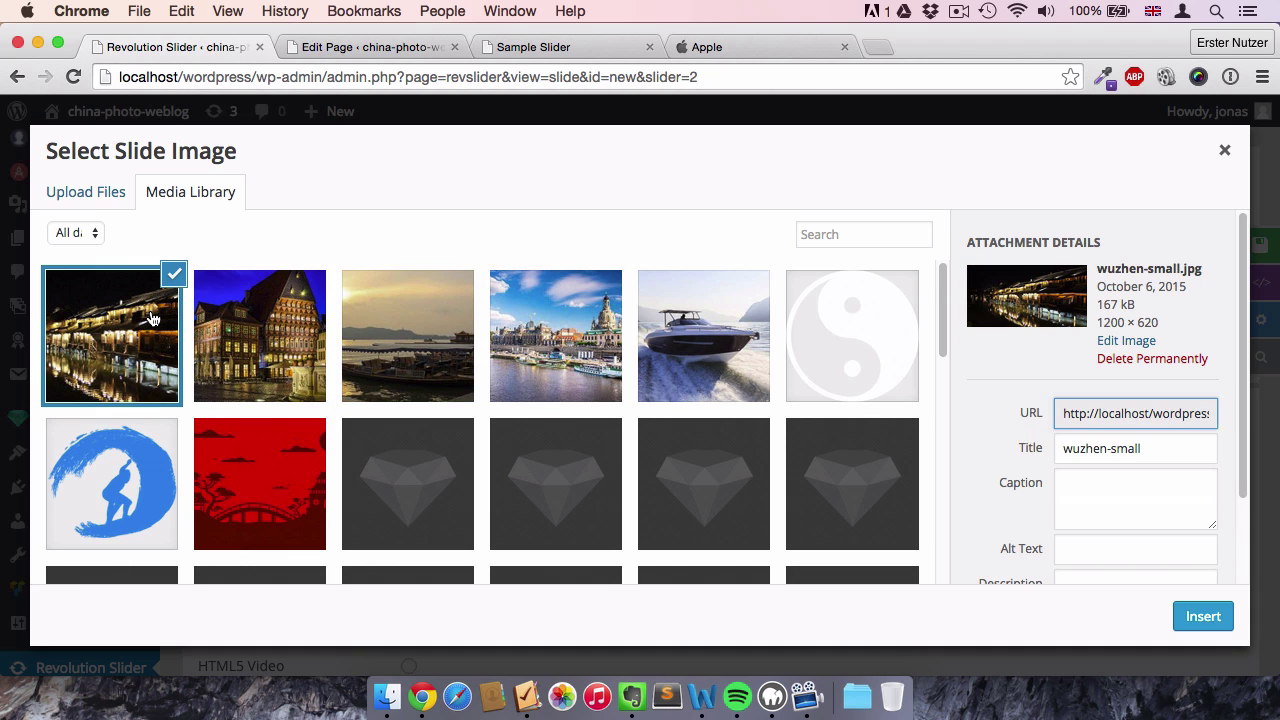
left_click(311, 342)
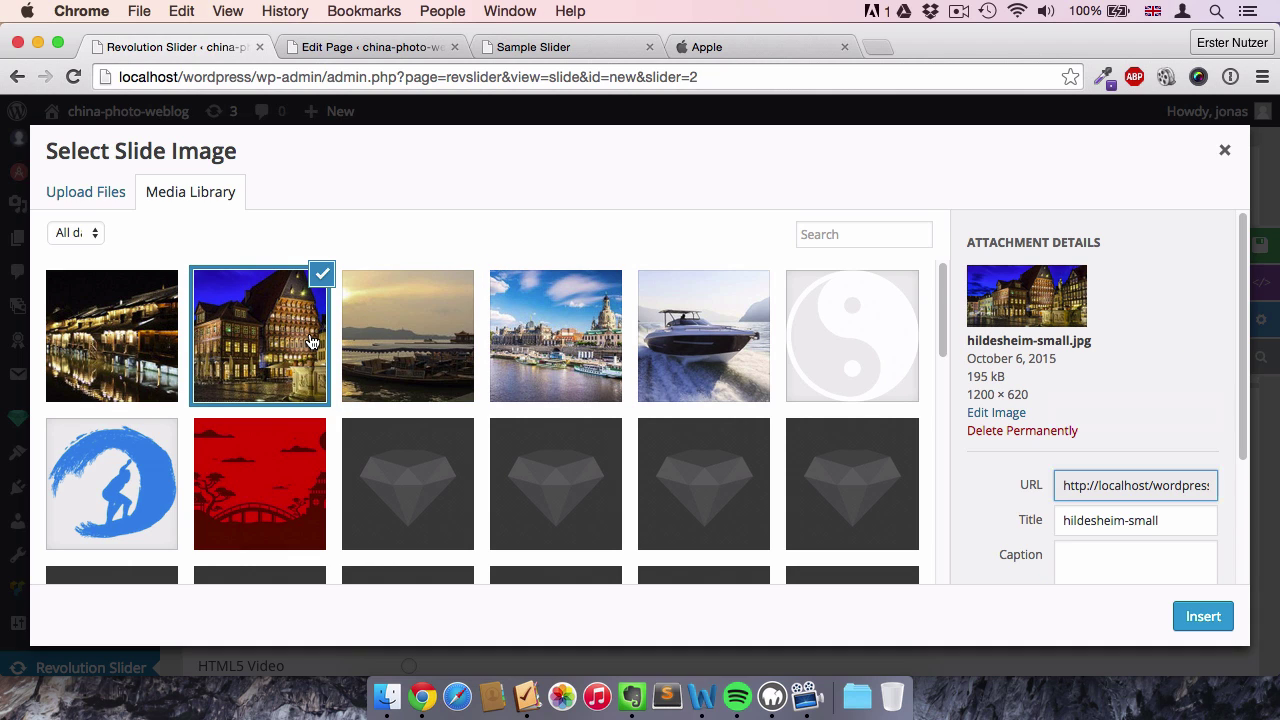
left_click(534, 342)
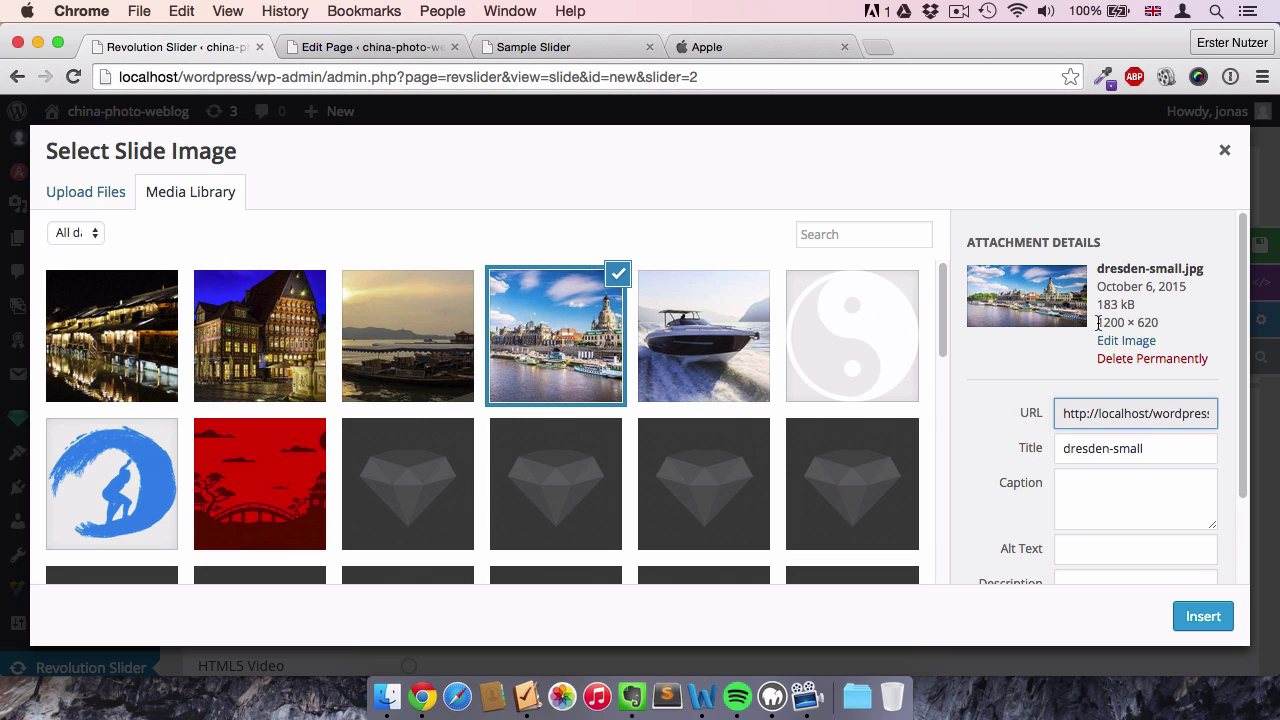
left_click_drag(1096, 322, 1160, 322)
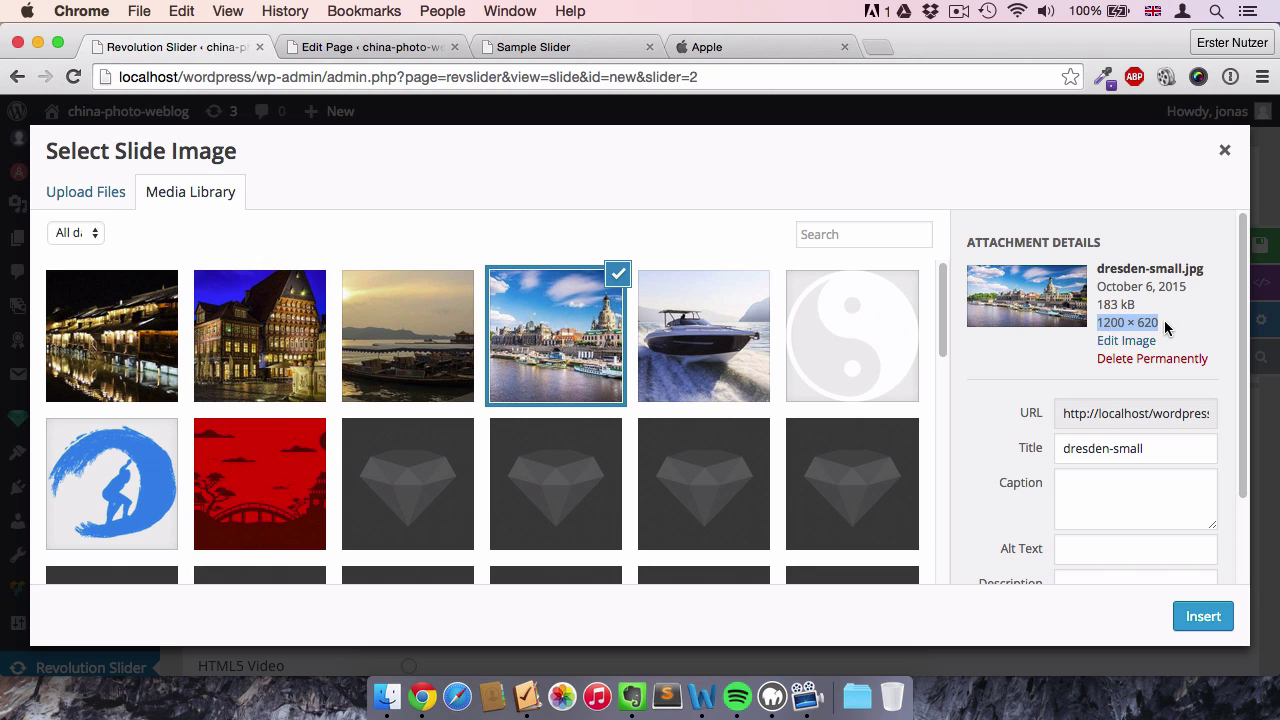
- Switch to the Apple website and examine the size and layout of its homepage slider as an example
left_click(740, 50)
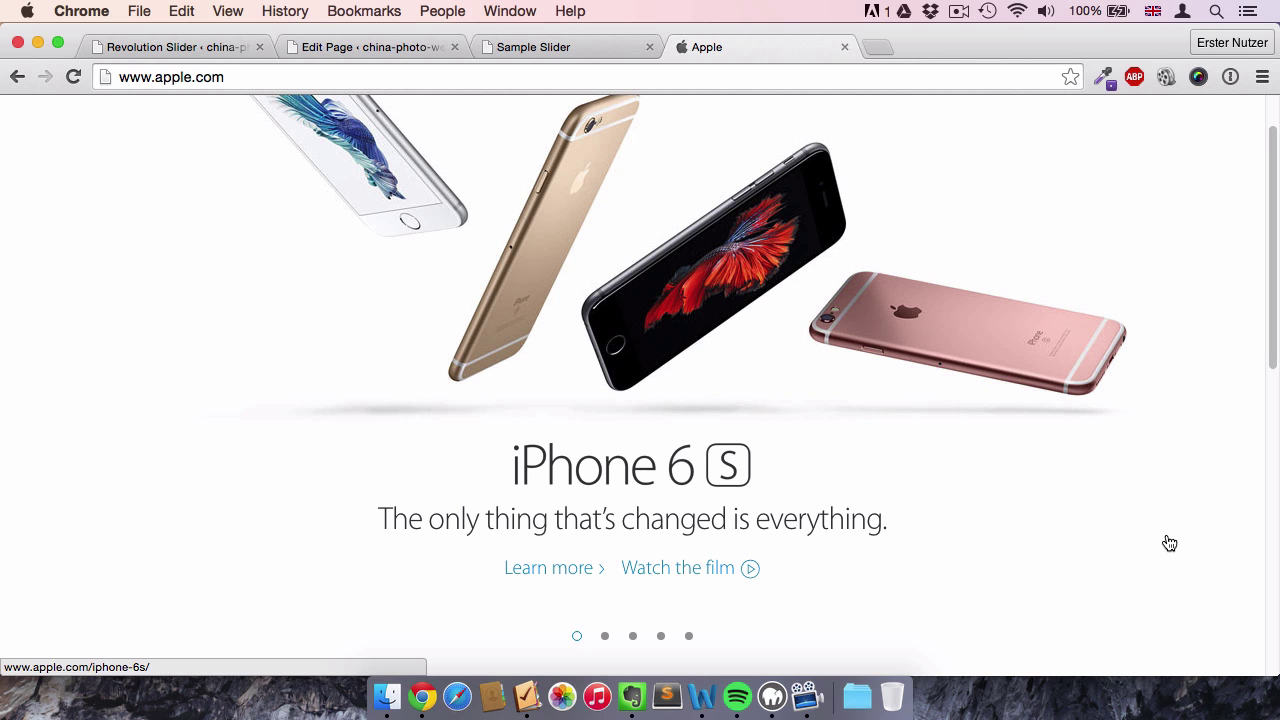
scroll(1169, 543, "up", 1)
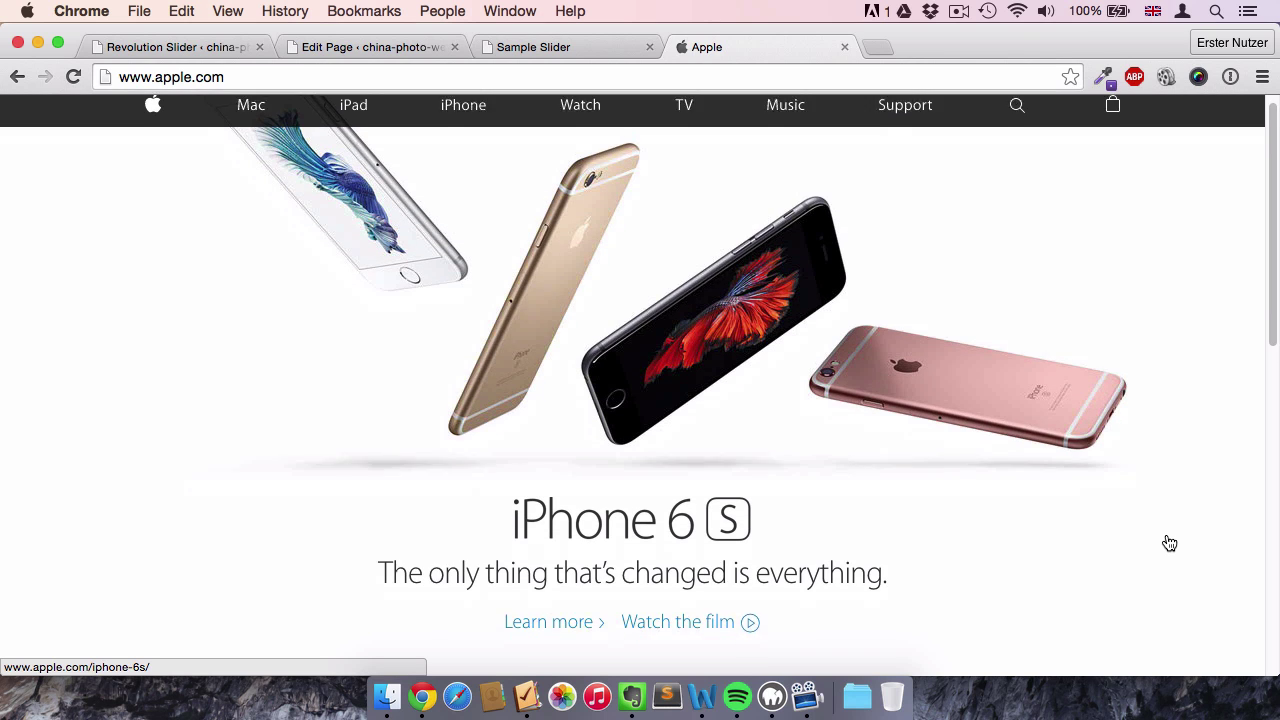
scroll(1169, 543, "down", 2)
scroll(1169, 543, "up", 1)
scroll(1169, 543, "up", 1)
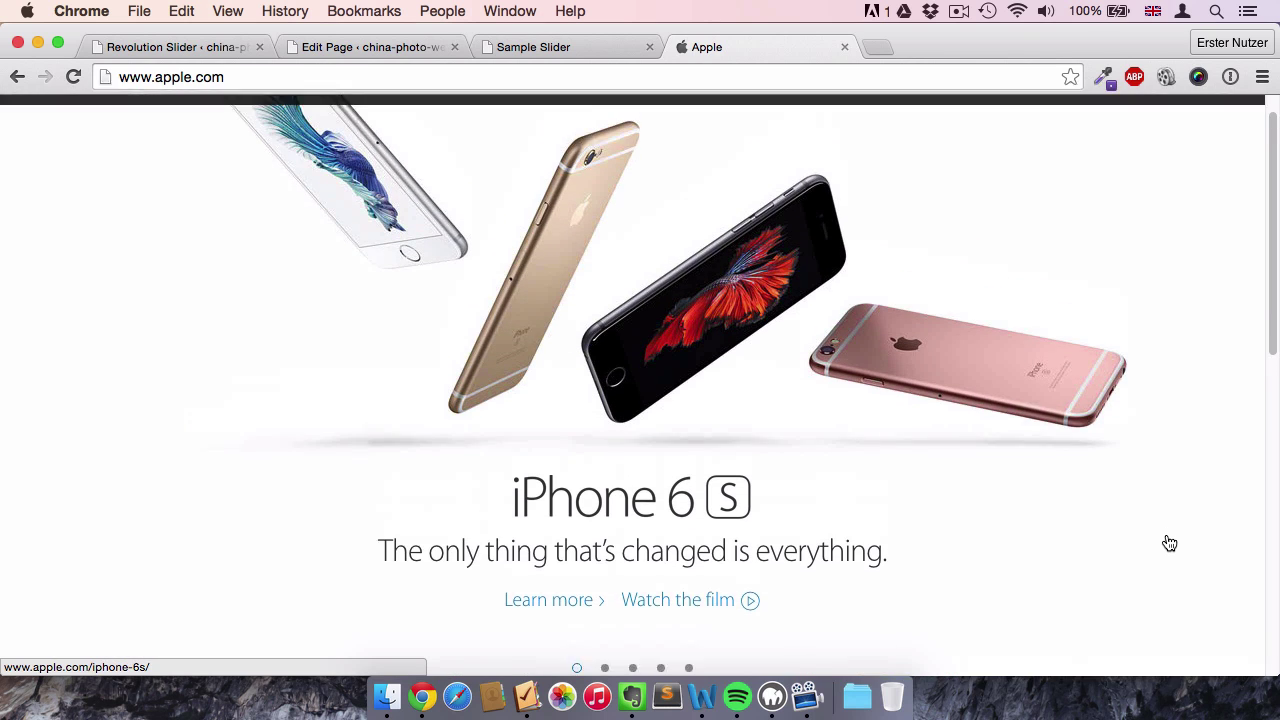
scroll(1169, 543, "down", 3)
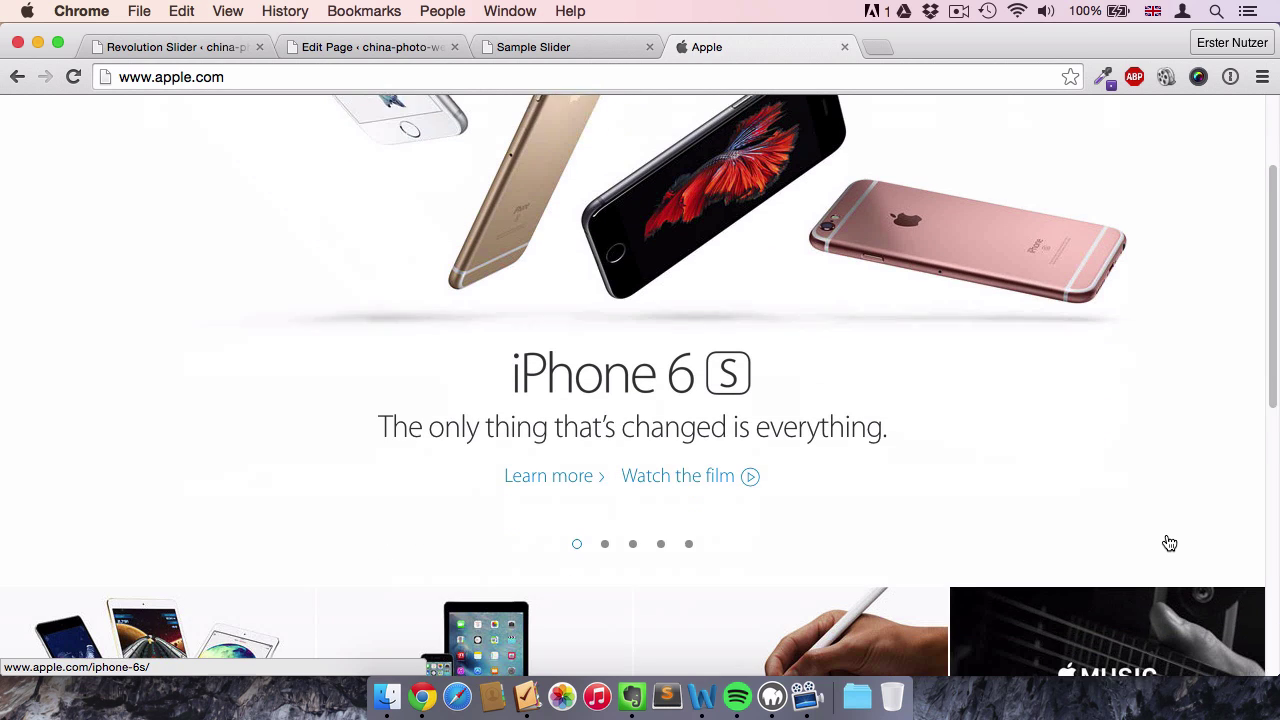
scroll(957, 495, "up", 3)
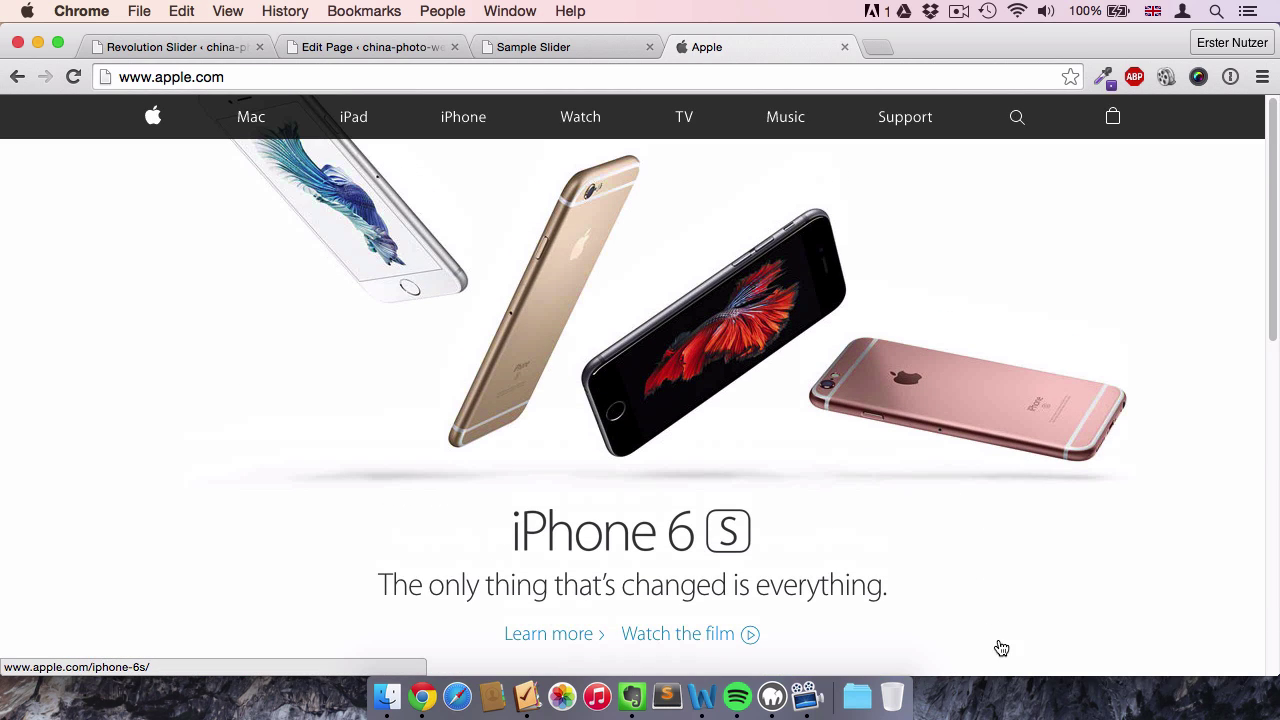
scroll(1016, 650, "down", 1)
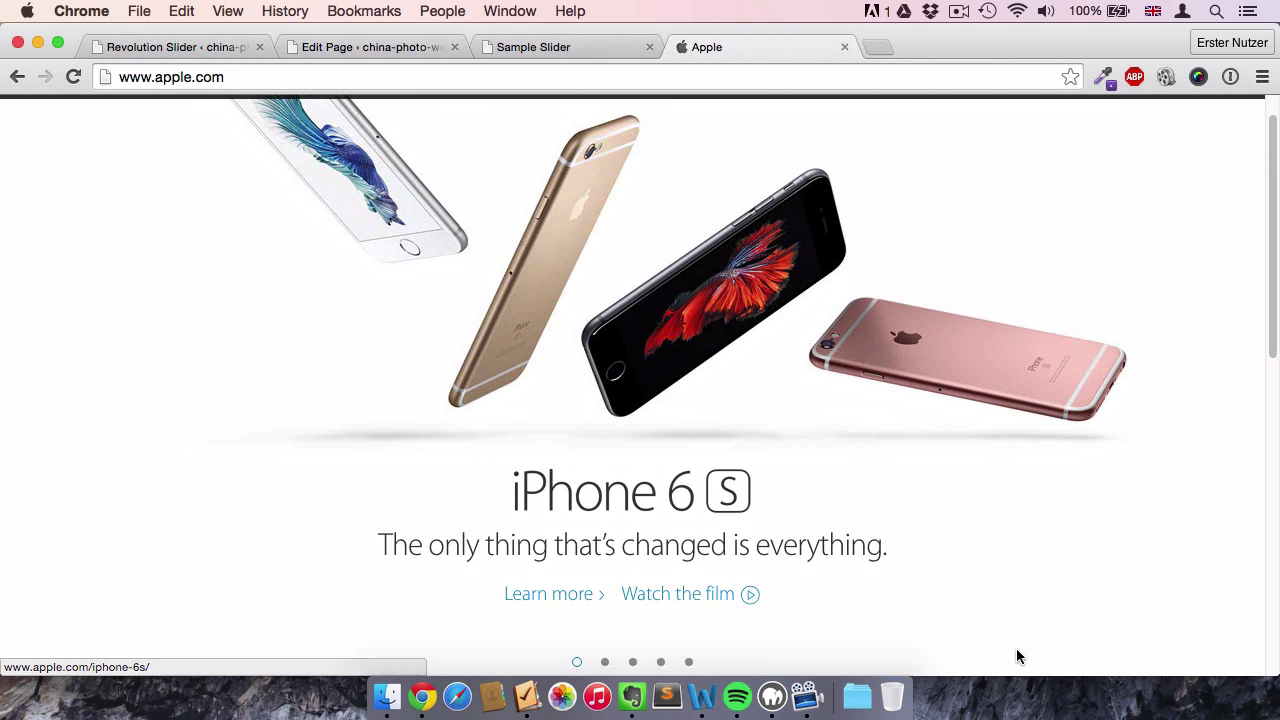
scroll(1041, 567, "up", 1)
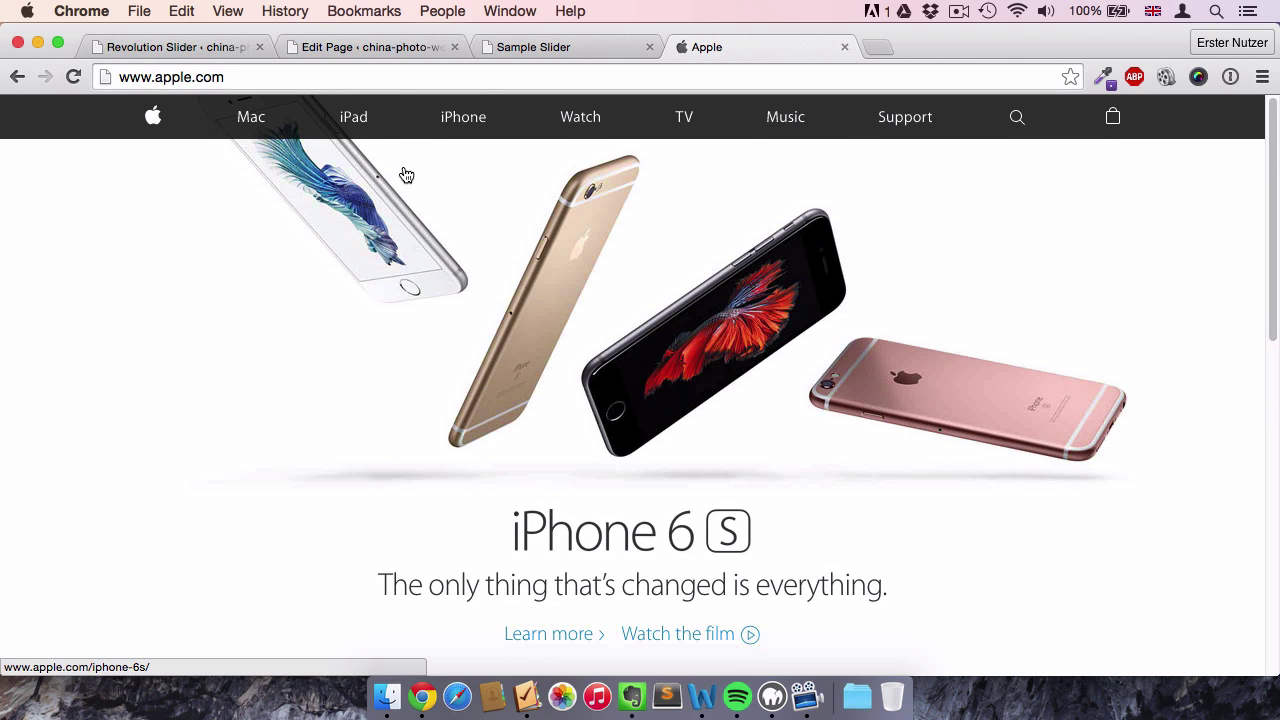
- Back in the Revolution Slider media library, insert hangzhou-small.jpg as the first slide's background image and save the slide
left_click(203, 47)
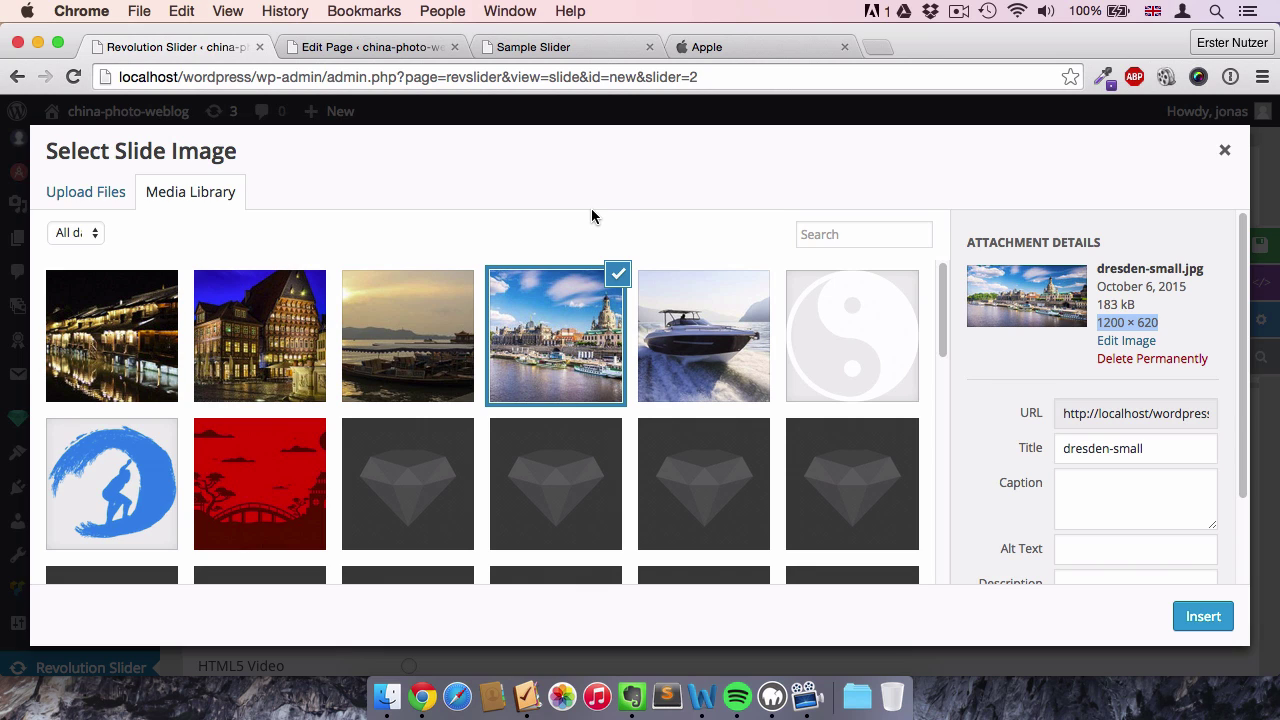
left_click(132, 324)
left_click(290, 318)
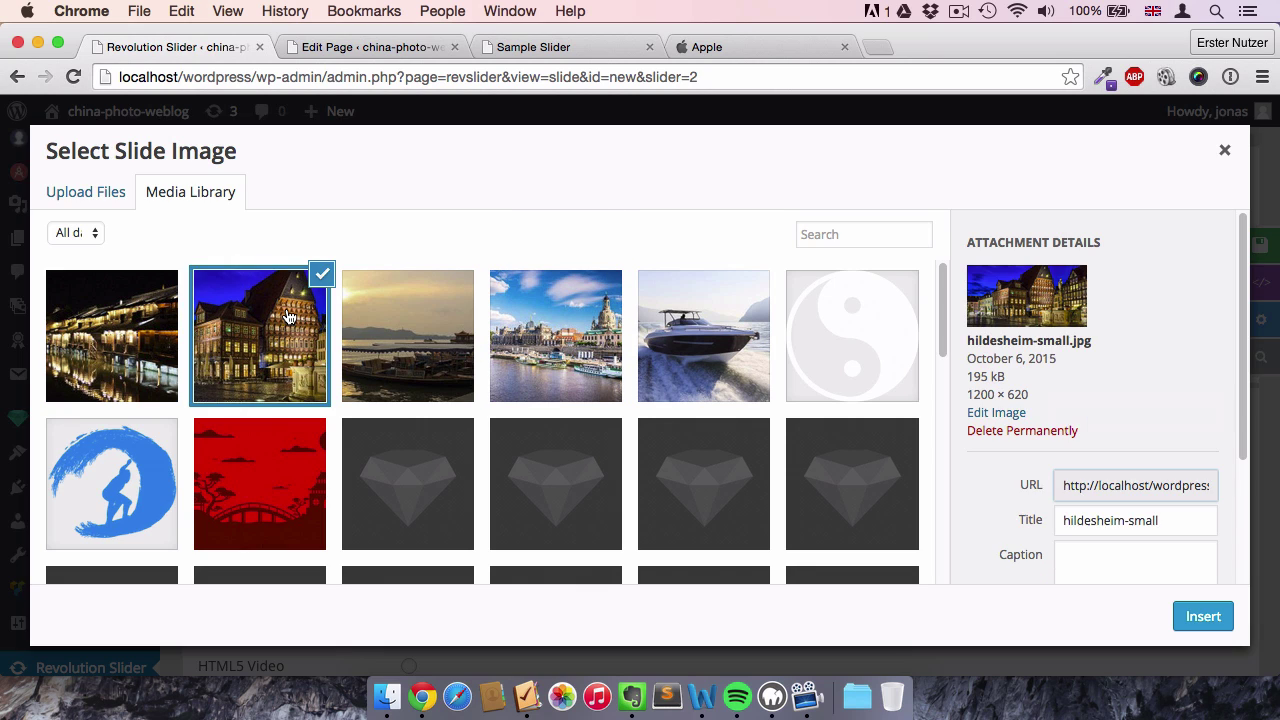
left_click(416, 323)
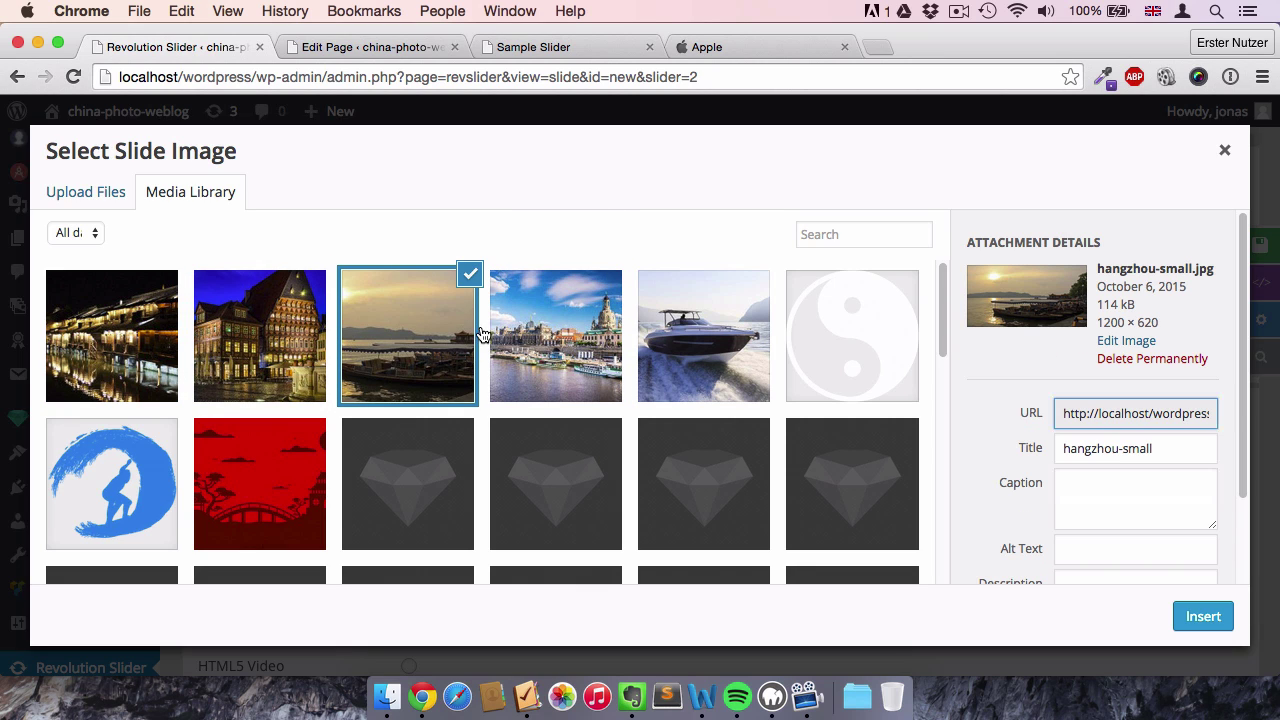
left_click(1195, 617)
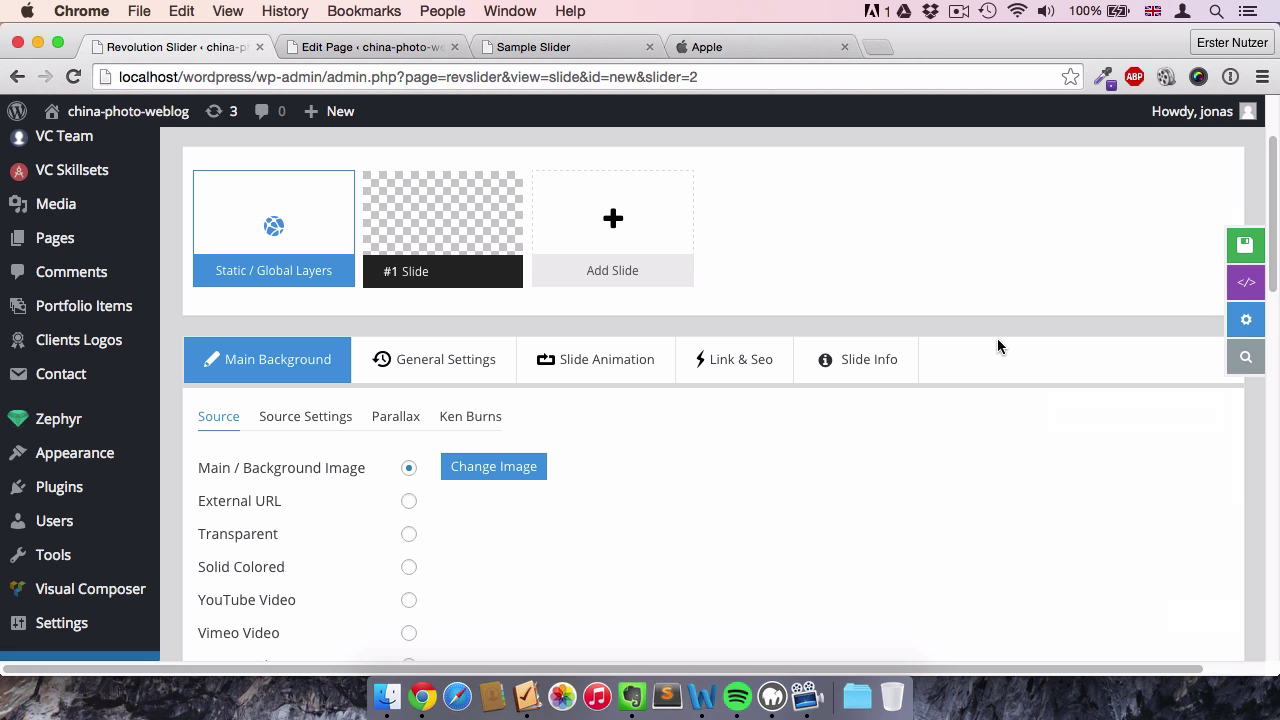
left_click(1199, 254)
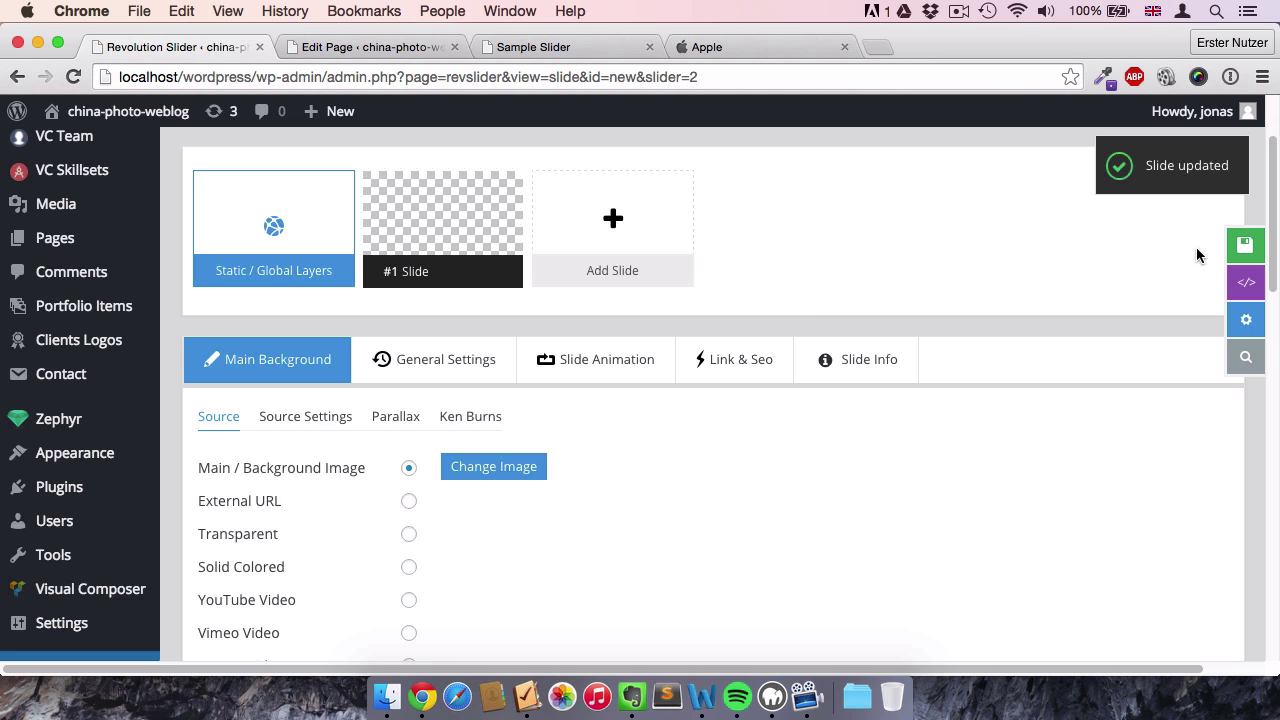
- Add a blank slide to slider 1
mouse_move(611, 216)
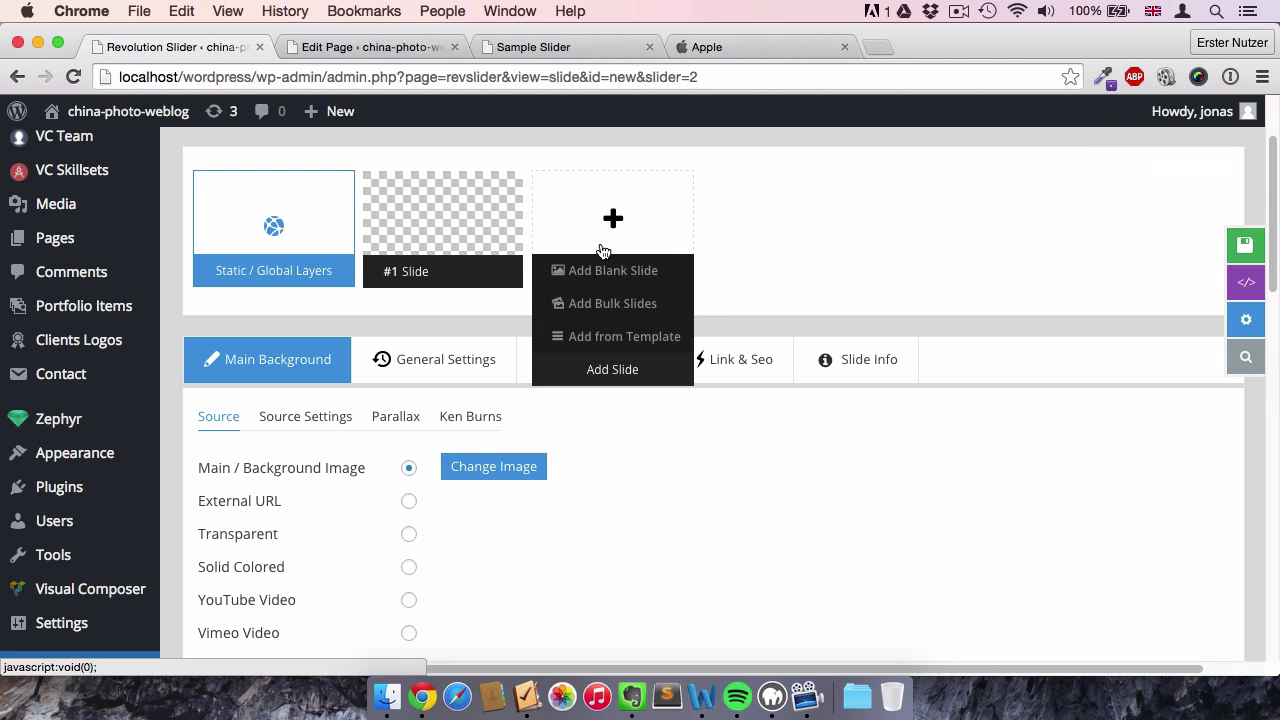
left_click(575, 279)
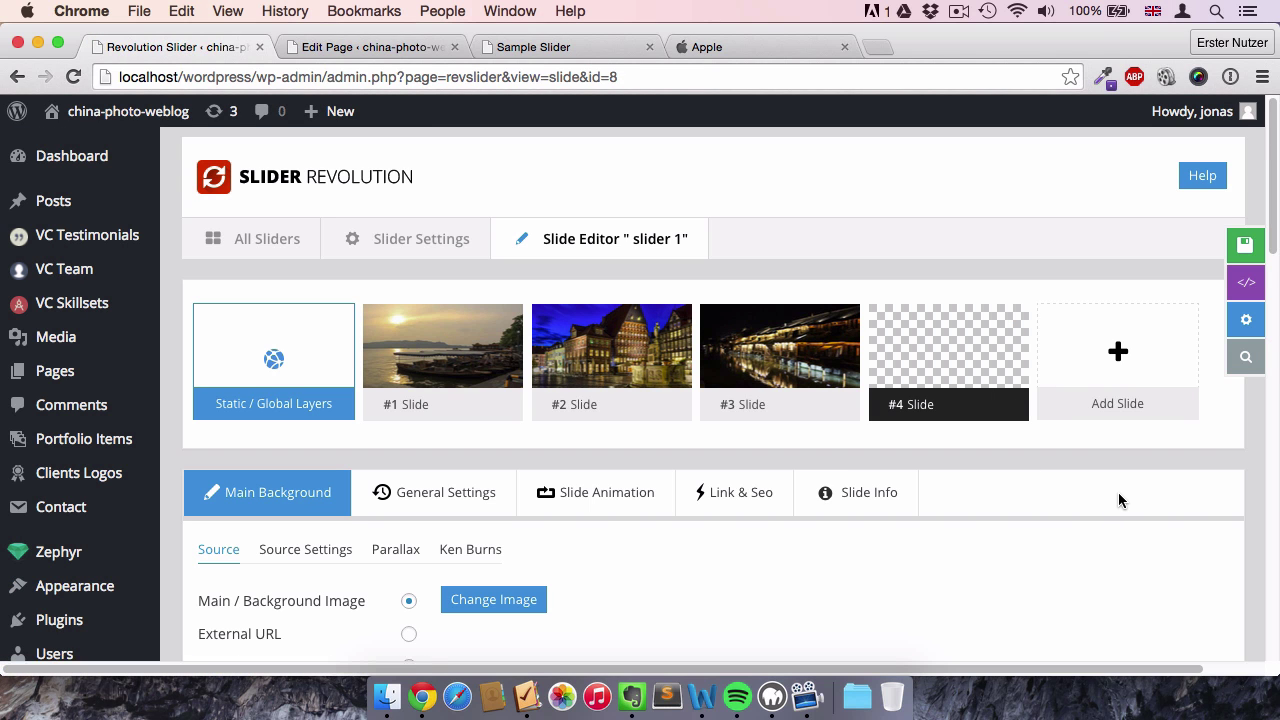
scroll(1118, 495, "down", 3)
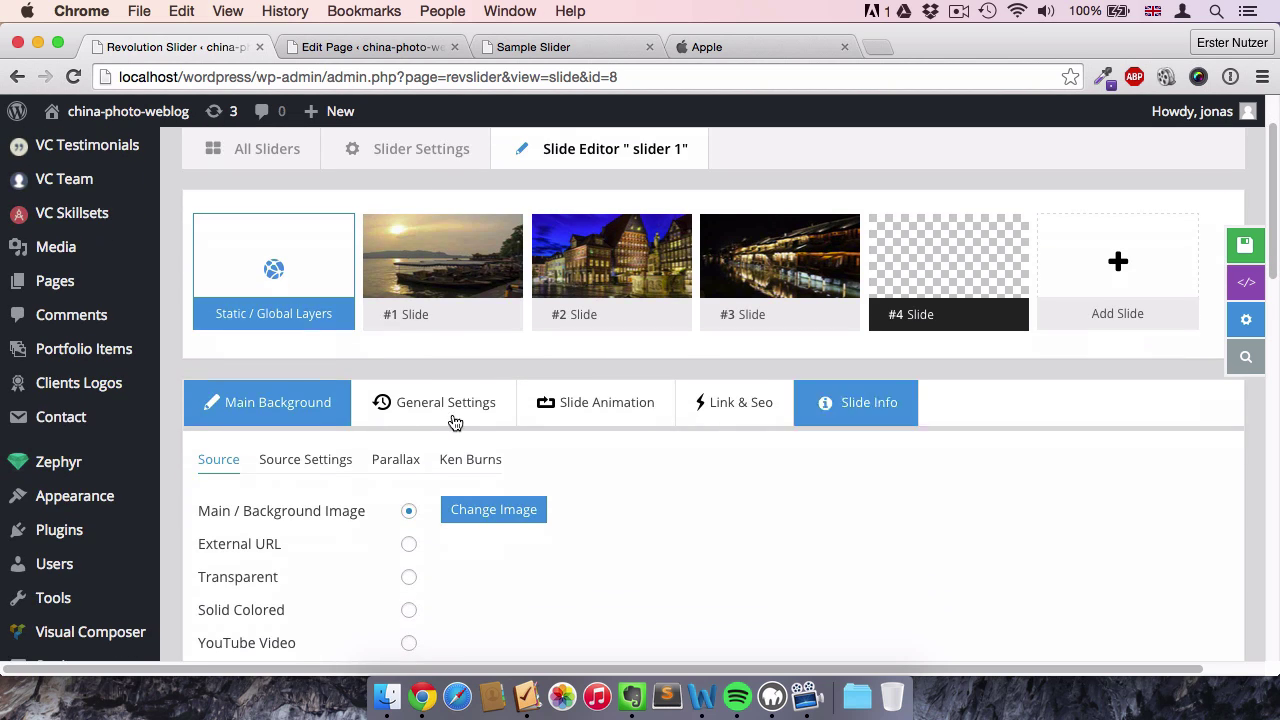
- Update the Sample Slider page and preview its changes, checking how the slider's images look and jumping to the first slide
left_click(419, 57)
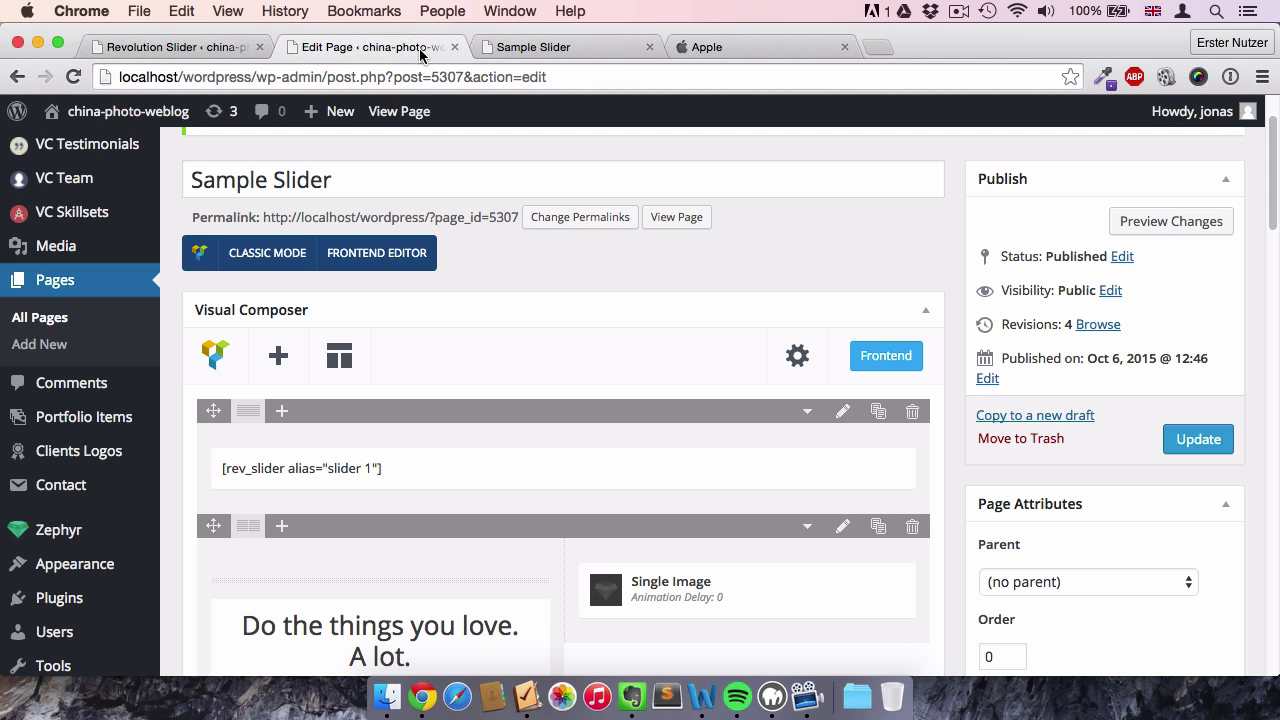
left_click(1197, 440)
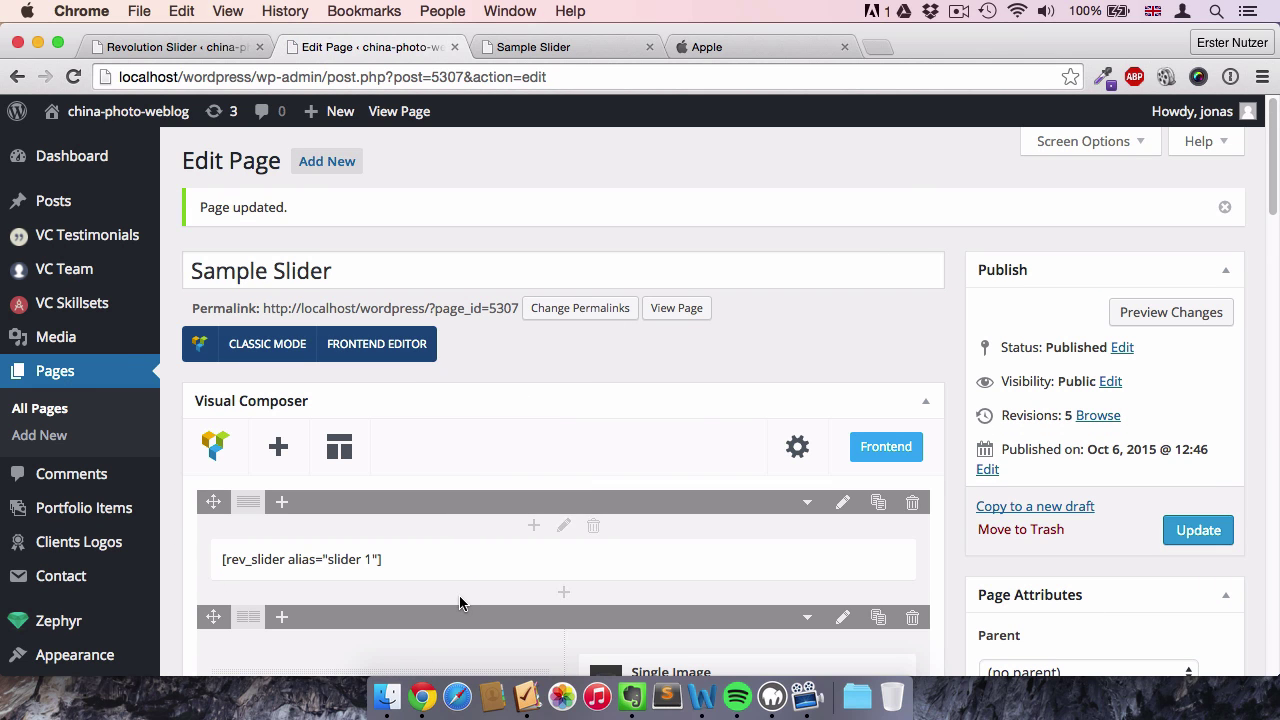
left_click(1141, 312)
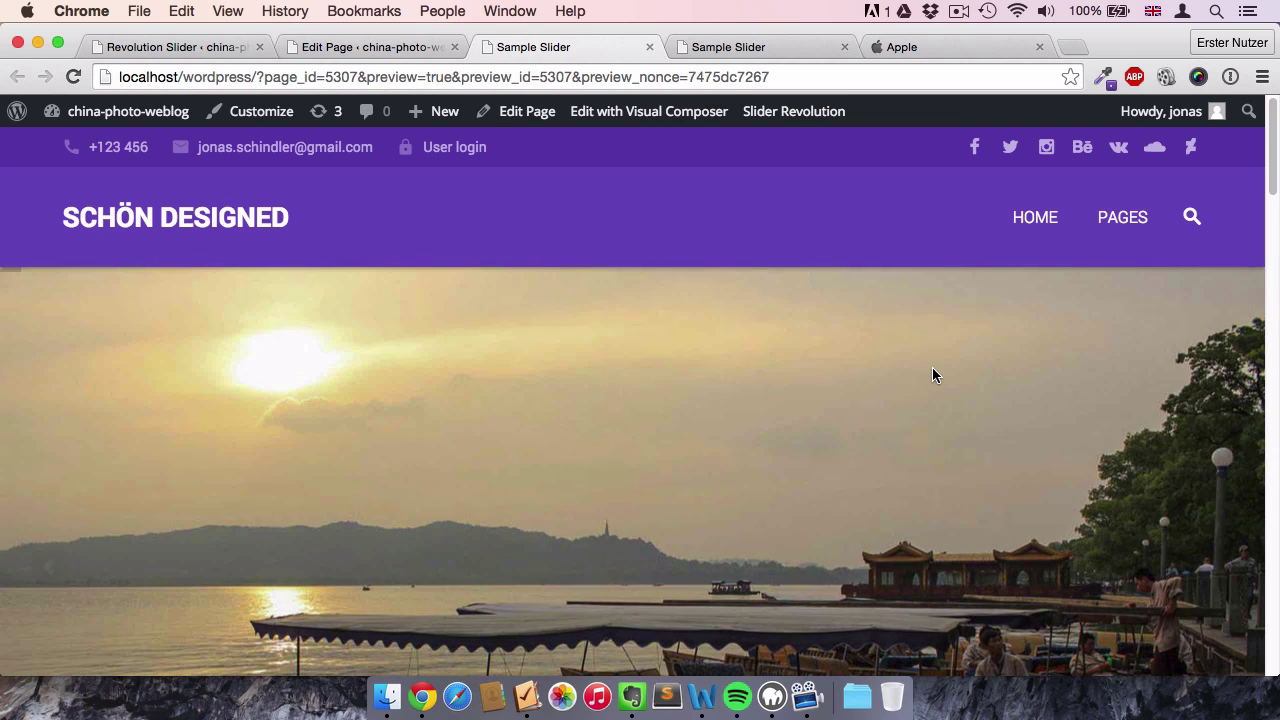
scroll(926, 375, "down", 2)
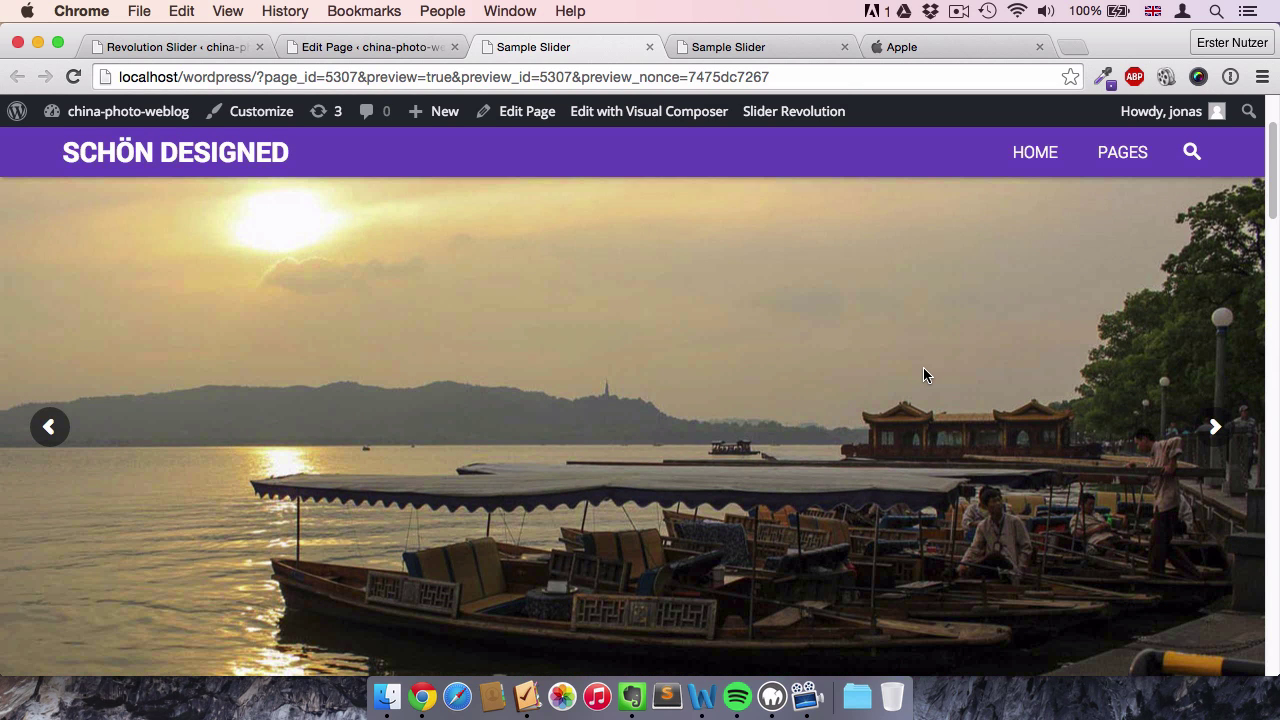
scroll(923, 375, "down", 2)
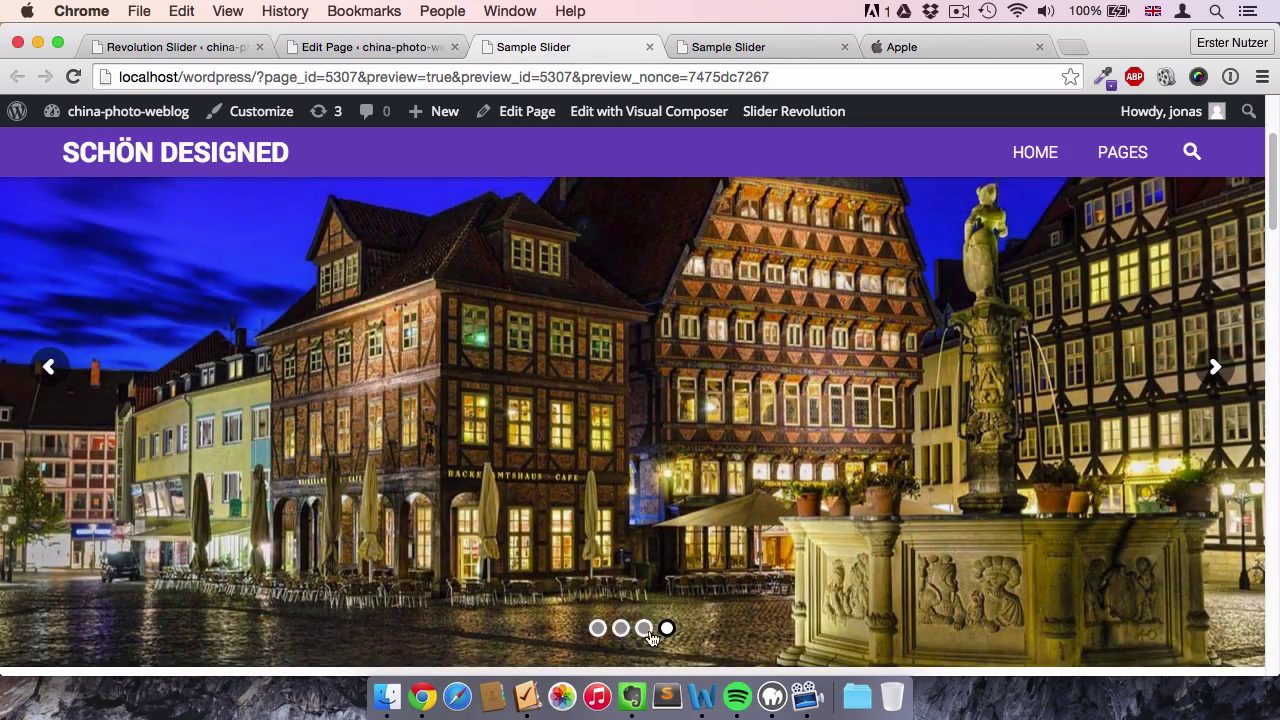
left_click(598, 630)
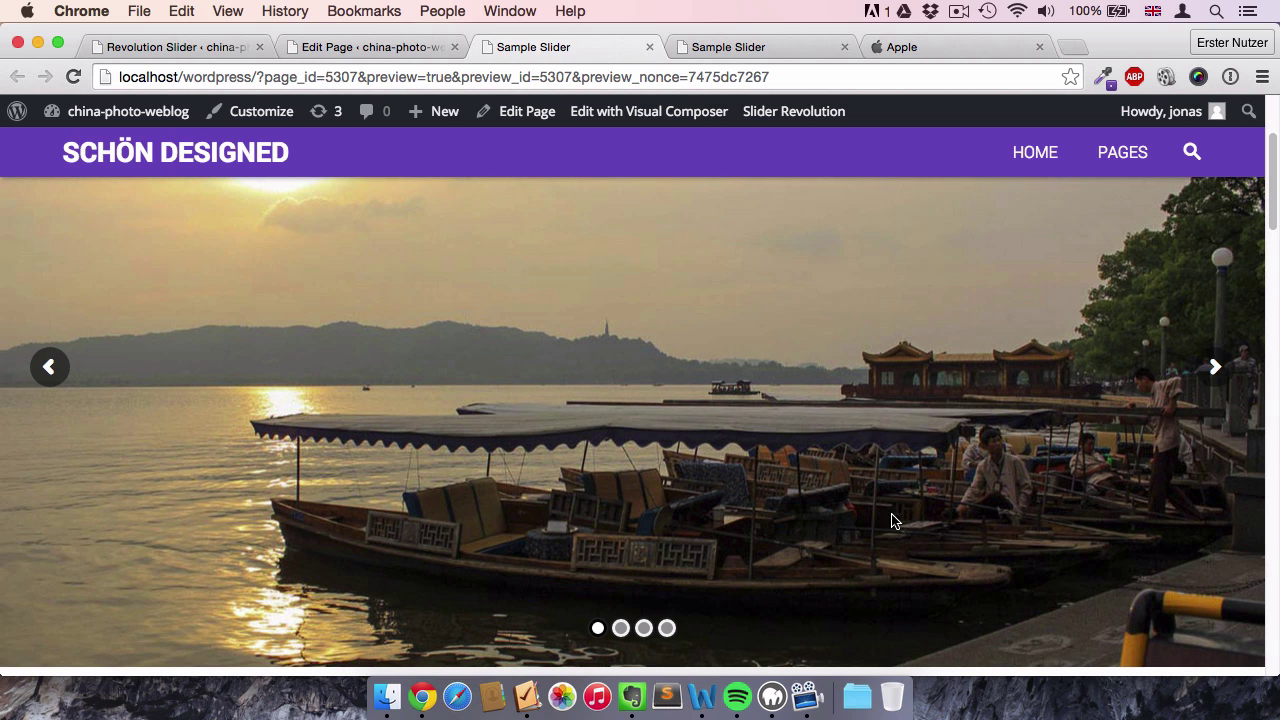
scroll(920, 465, "up", 3)
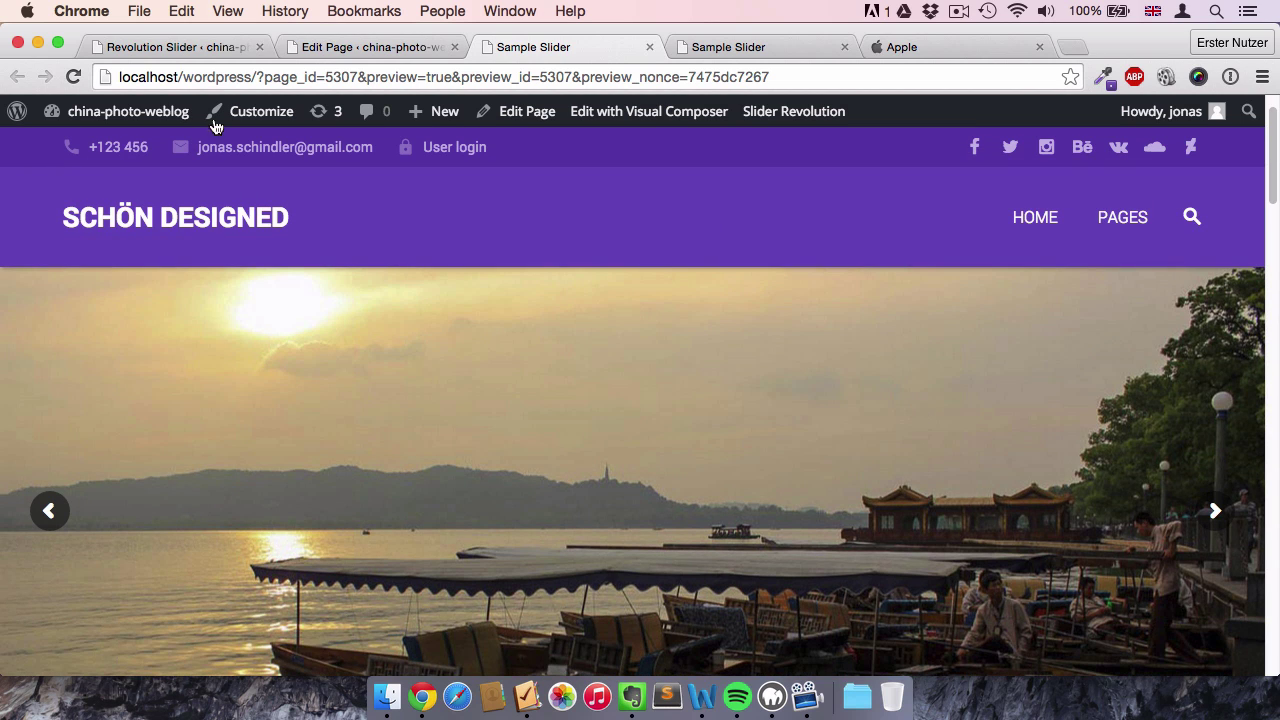
- Return to the Revolution Slider editor and open the slider settings of slider 1
left_click(180, 50)
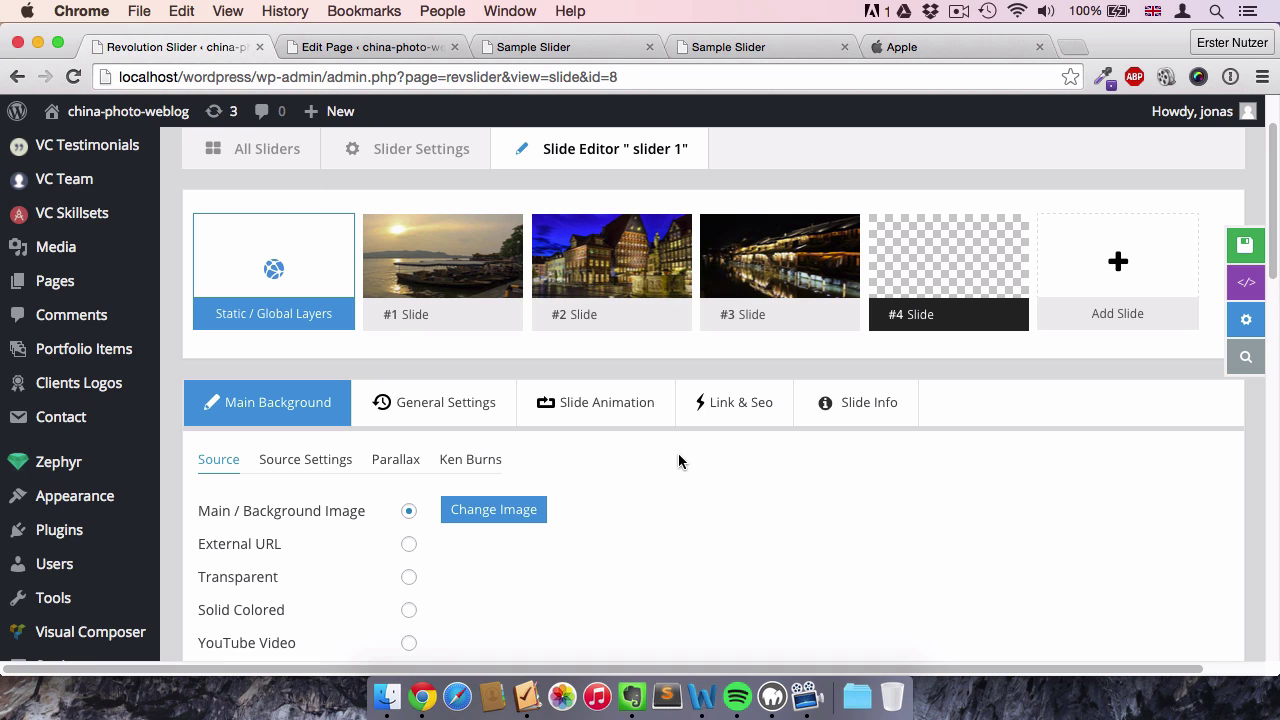
scroll(1091, 464, "up", 2)
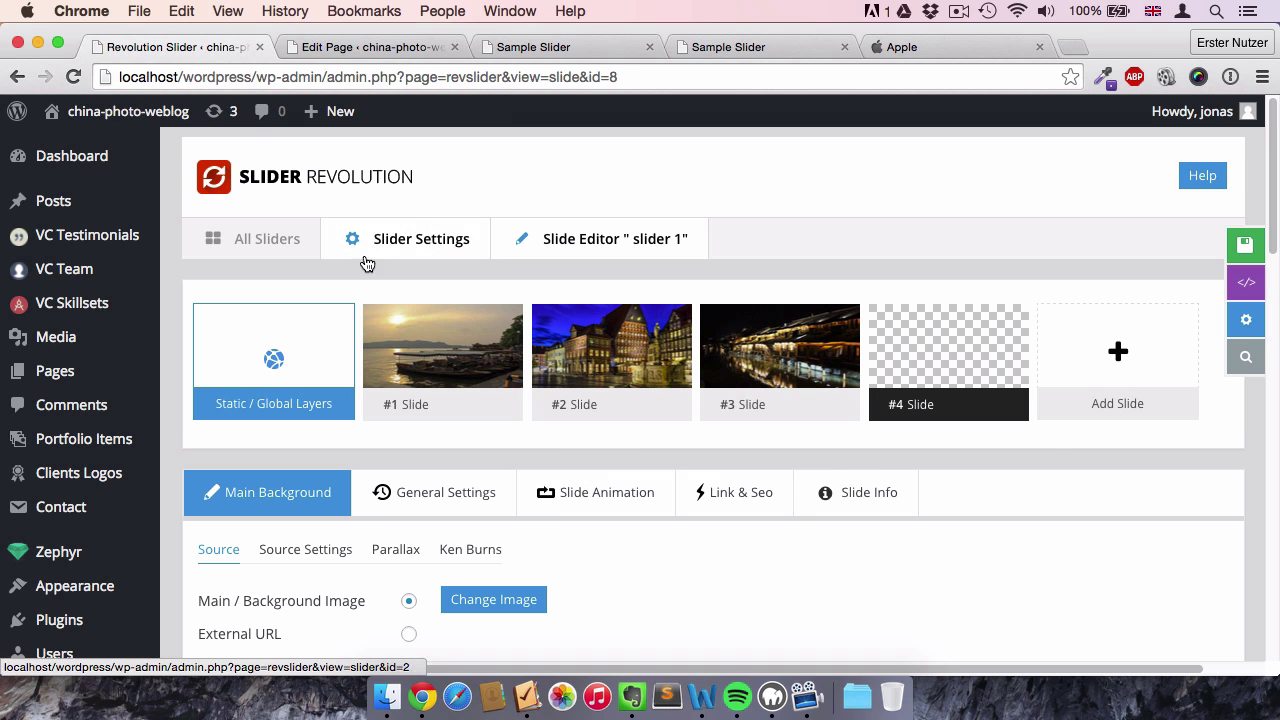
left_click(402, 244)
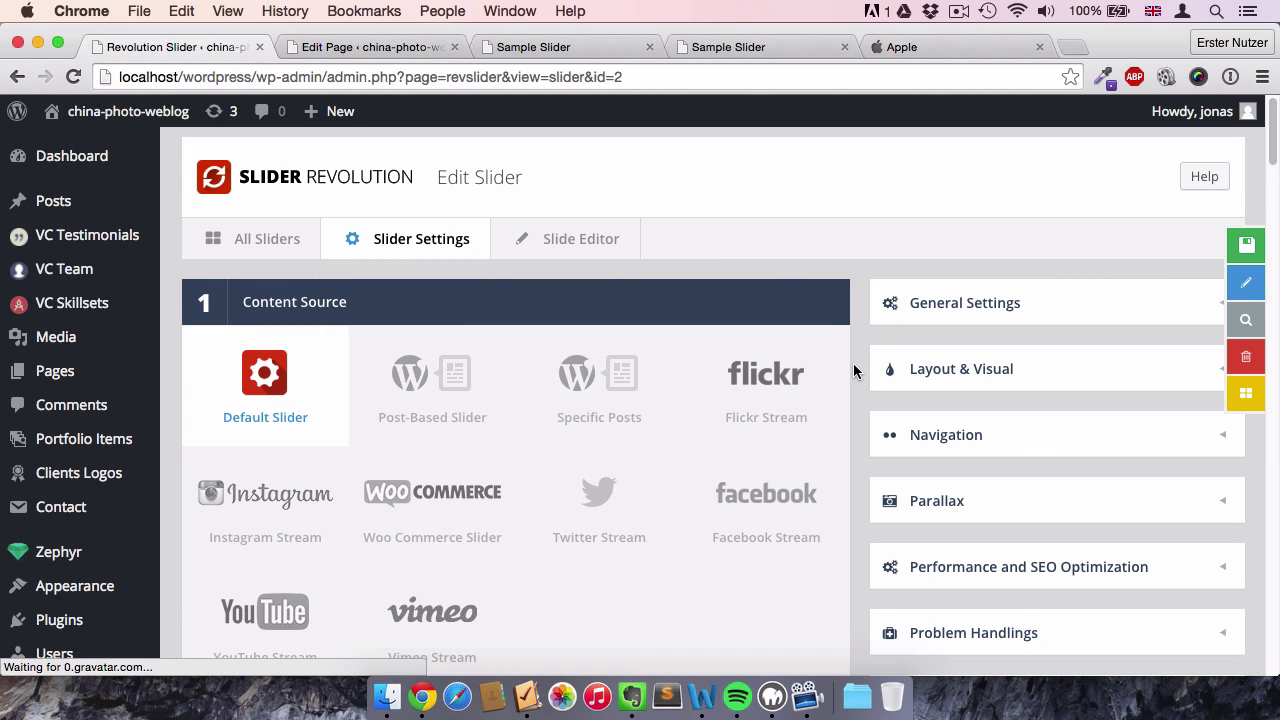
- Set the default slide duration in the general settings to 6000 ms and save the slider settings
left_click(920, 317)
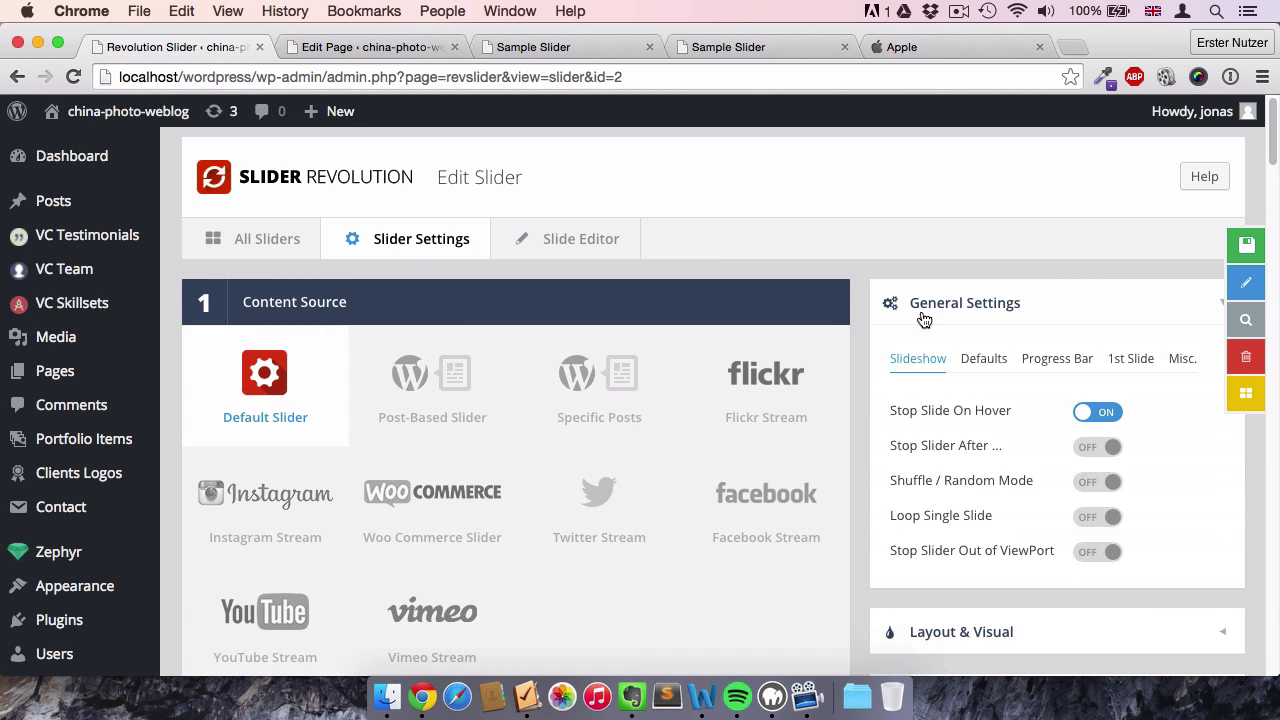
scroll(859, 355, "down", 1)
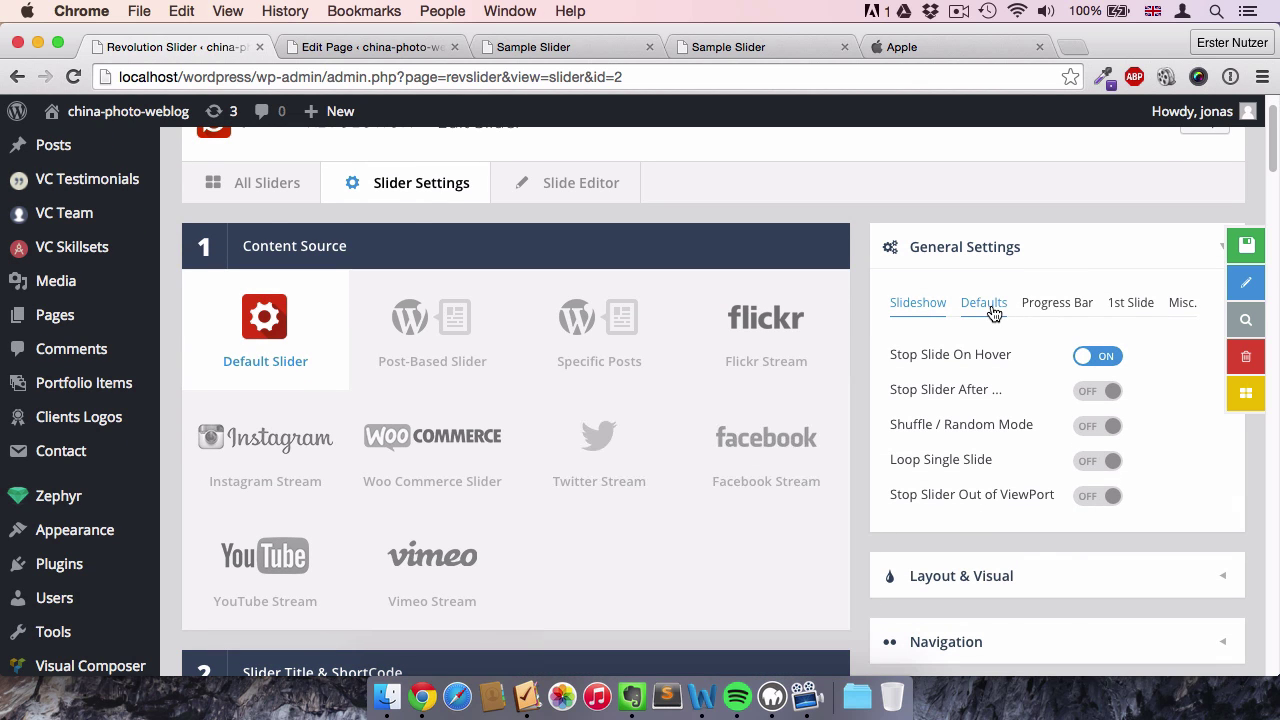
left_click(993, 310)
mouse_move(1052, 360)
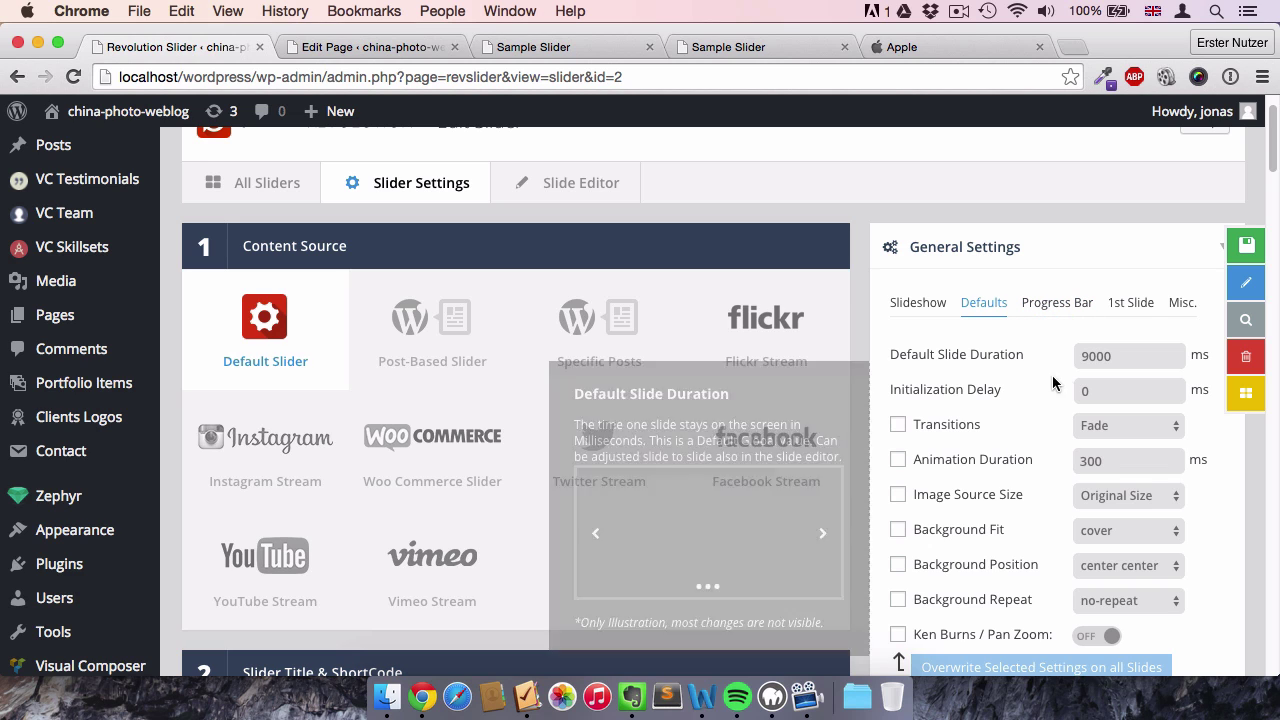
left_click(1097, 357)
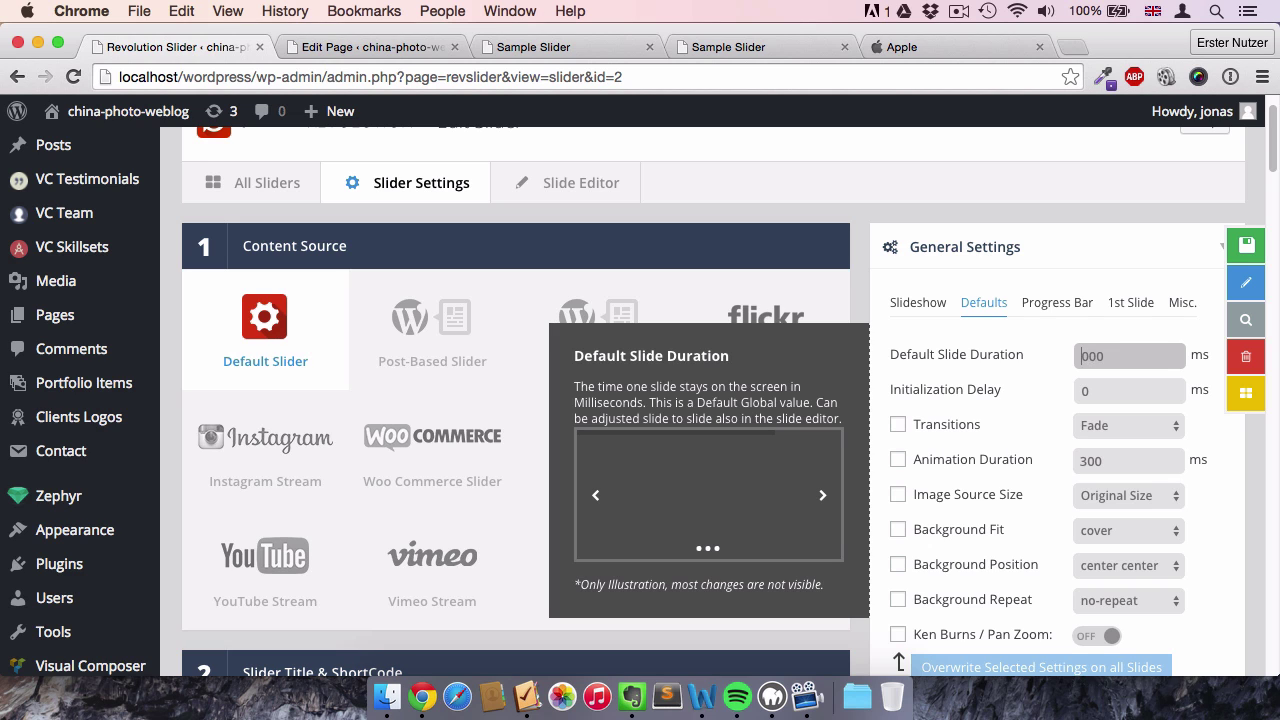
left_click(1083, 248)
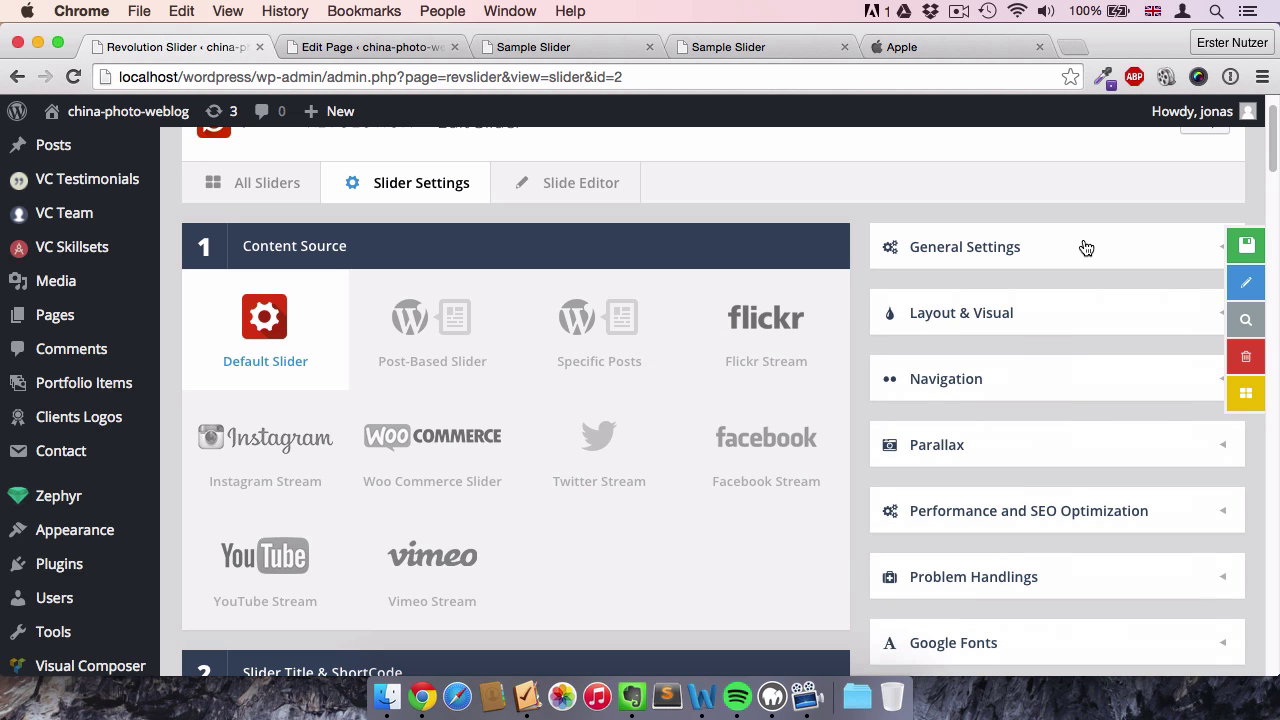
left_click(1043, 250)
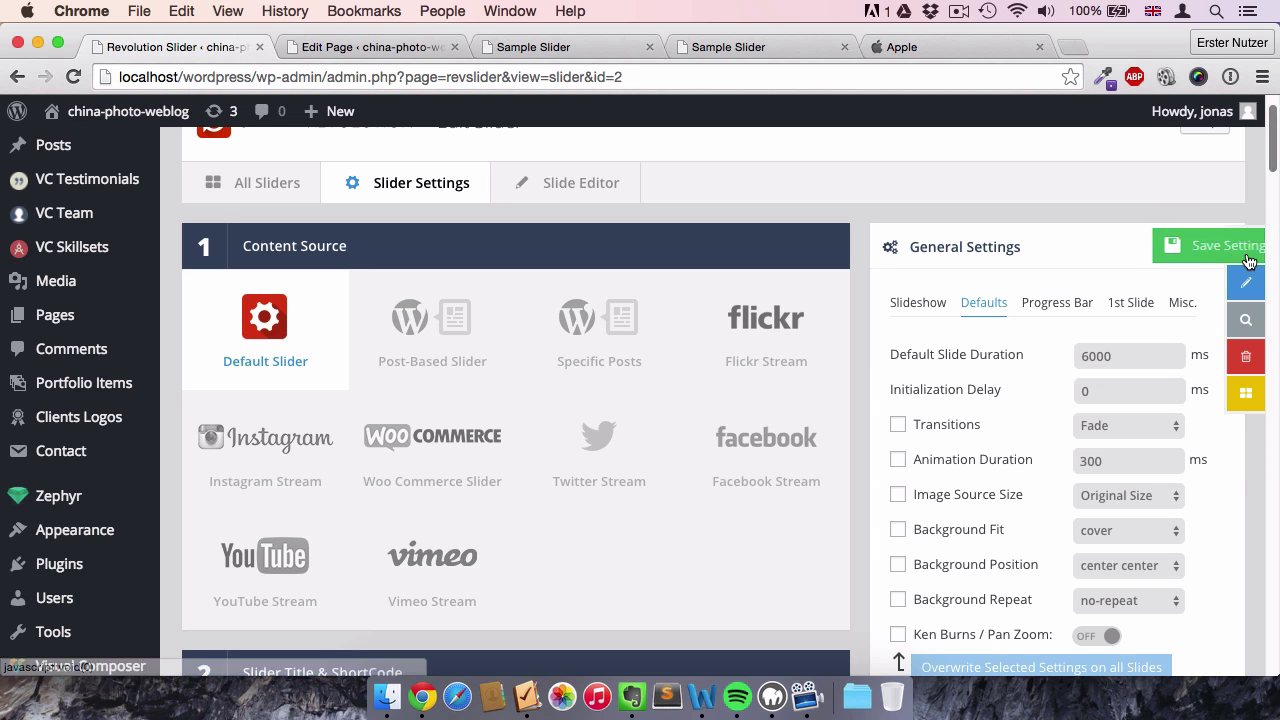
left_click(1175, 256)
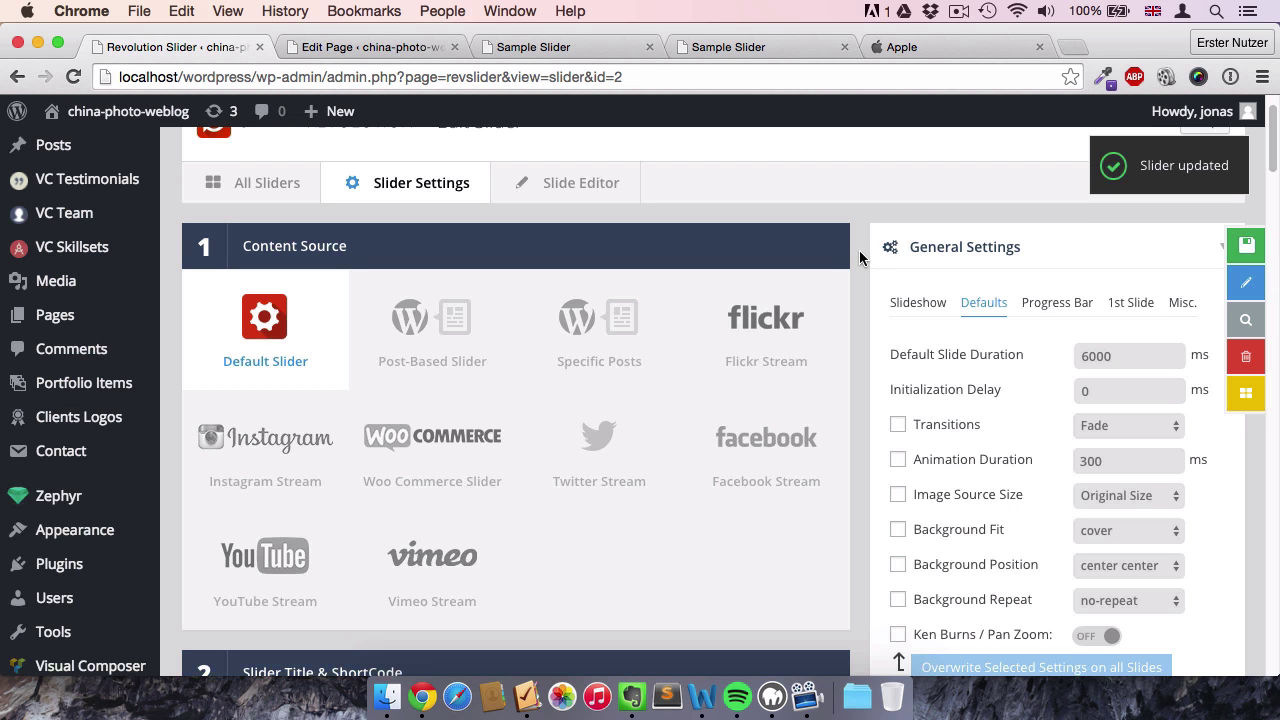
- Set the style of the slider's navigation arrows to Uranus
left_click(890, 250)
scroll(854, 297, "down", 2)
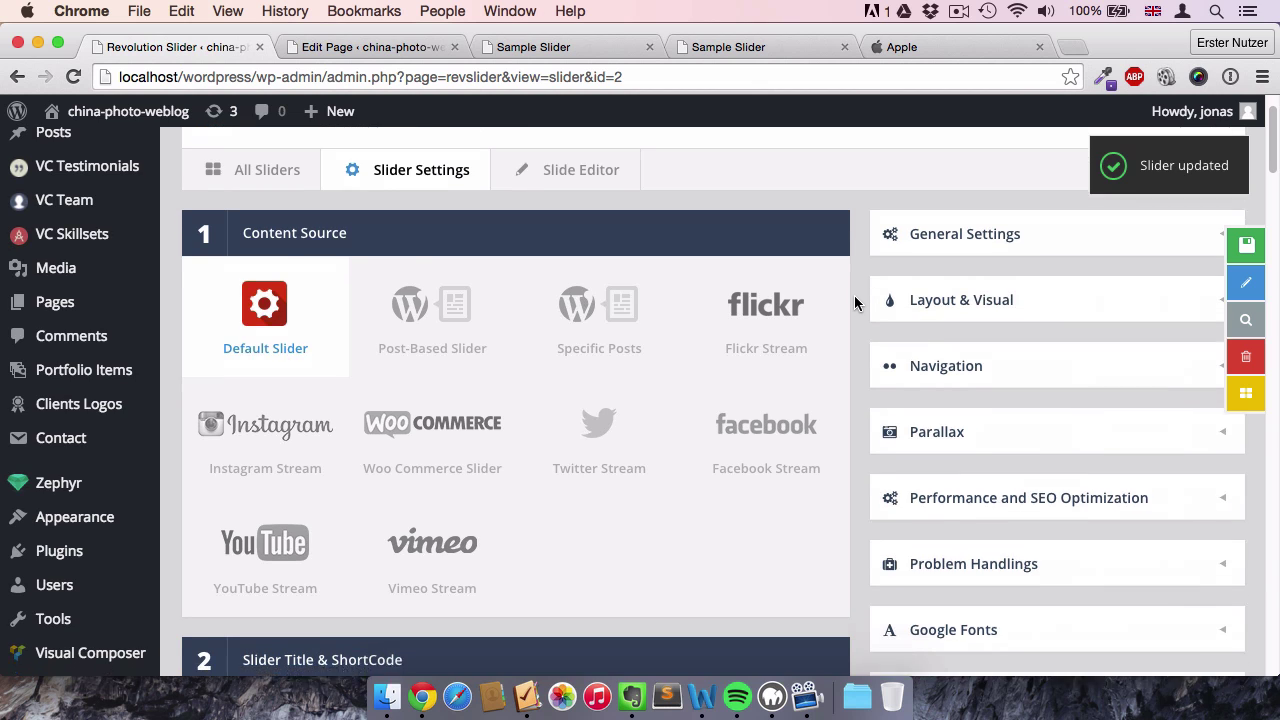
left_click(914, 318)
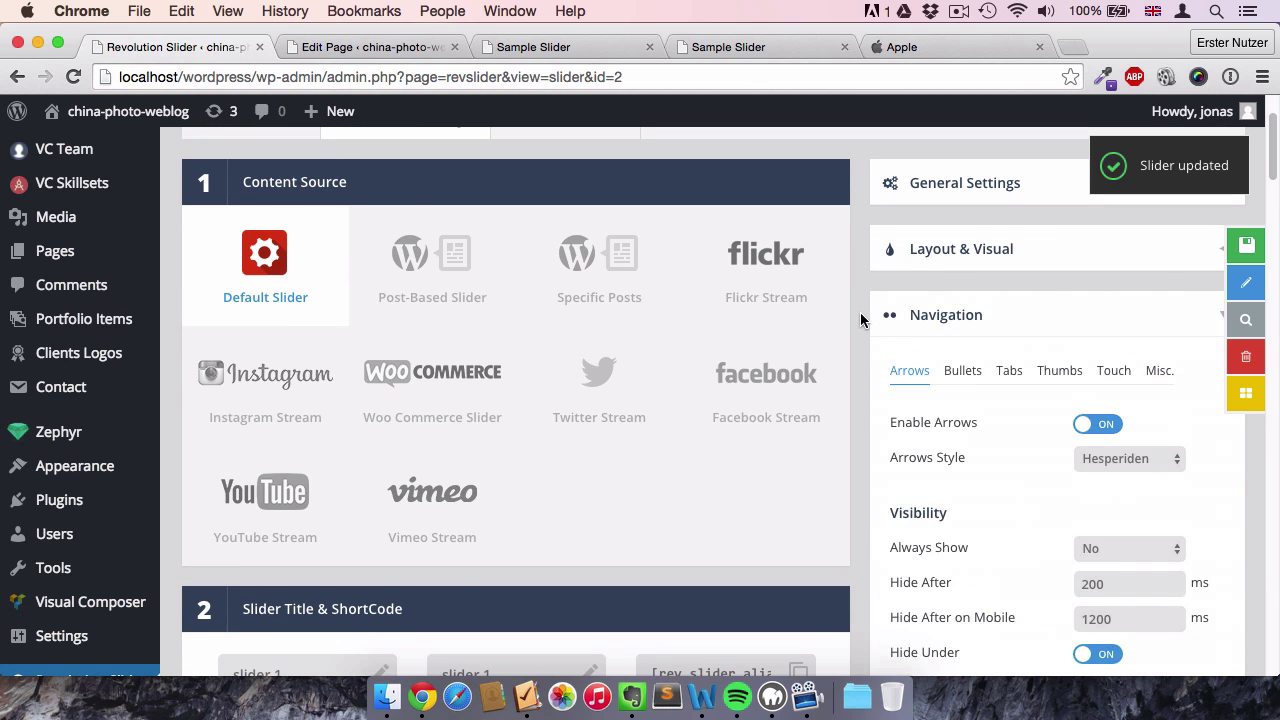
scroll(862, 318, "down", 3)
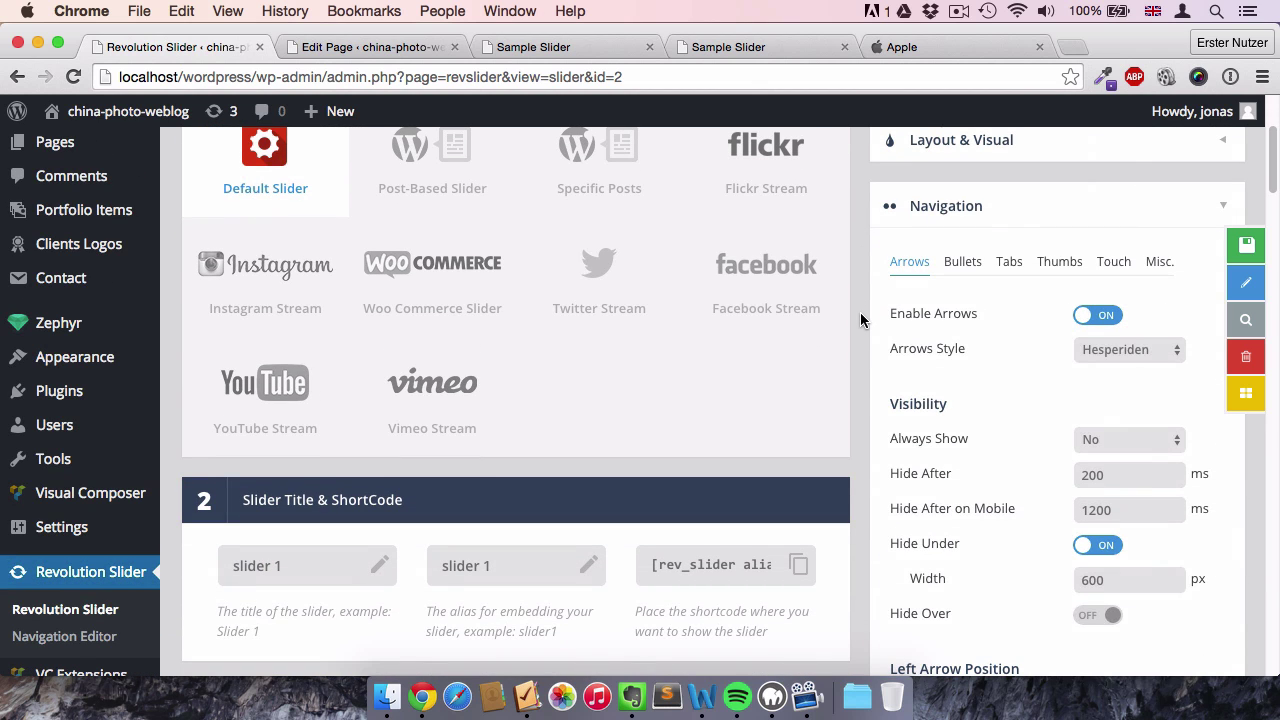
mouse_move(1080, 308)
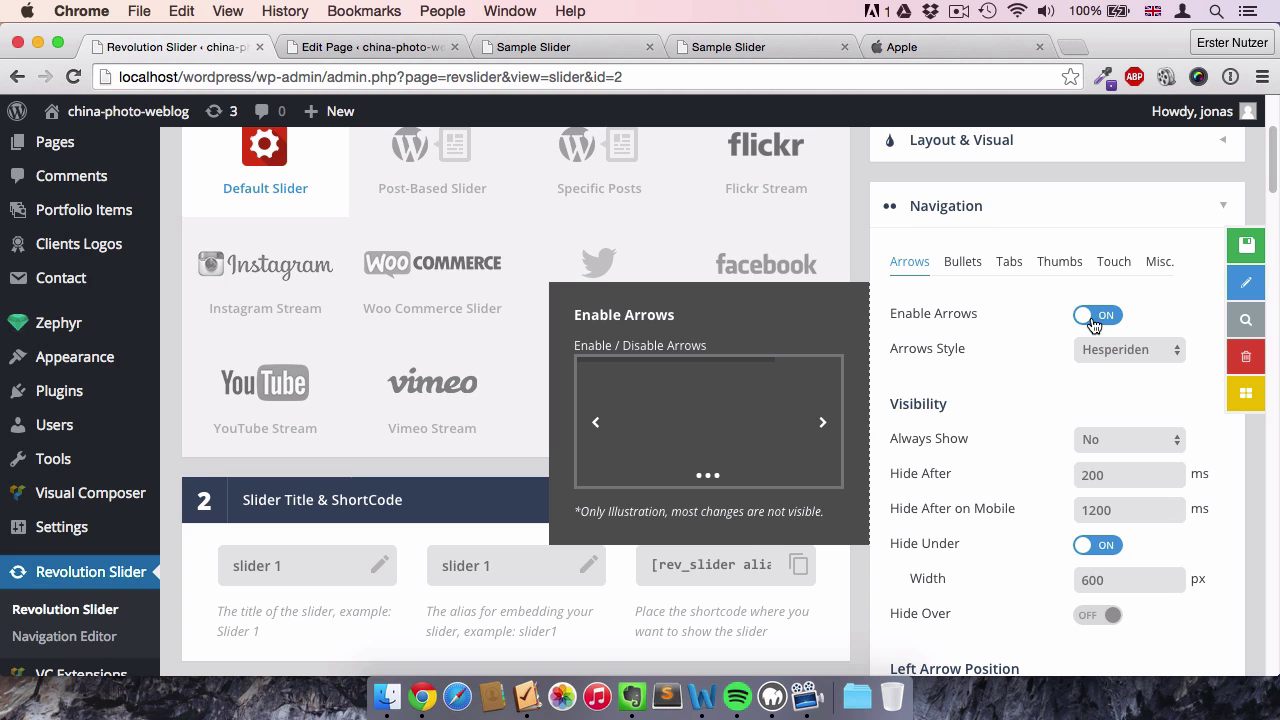
left_click(1097, 349)
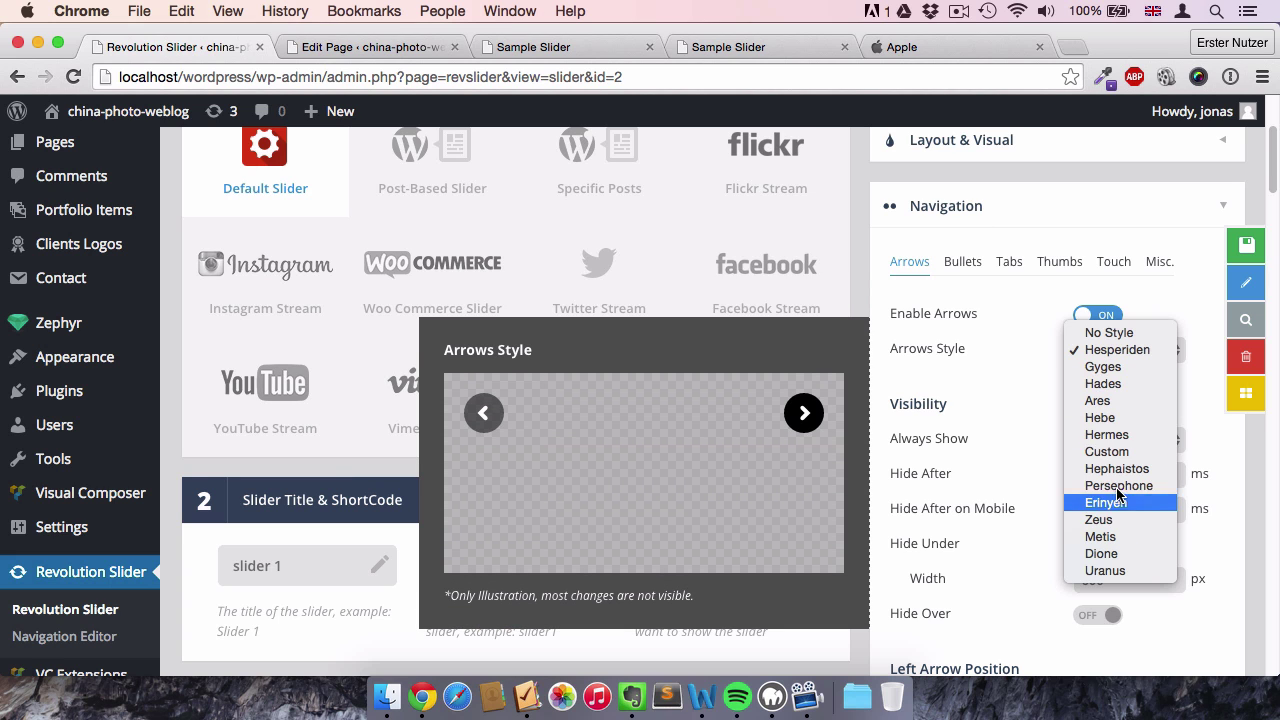
left_click(1101, 570)
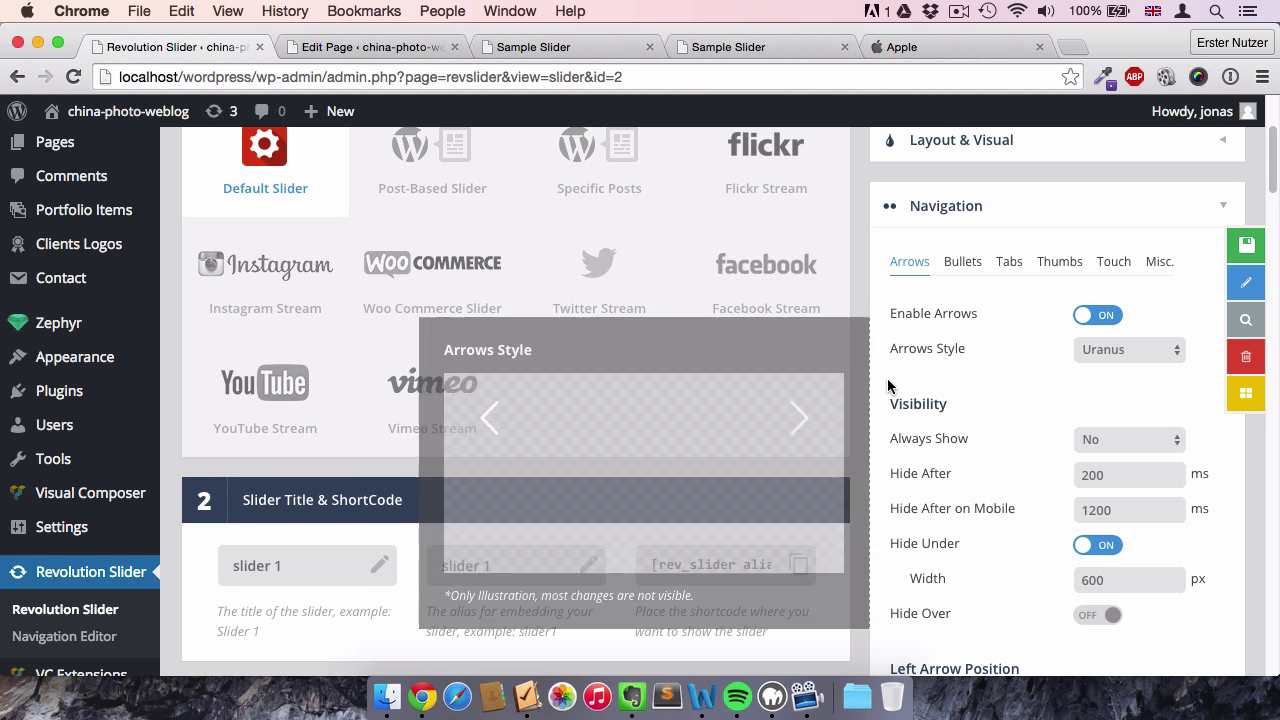
- Look through the visibility, position and preview image size options for the navigation arrows
scroll(887, 386, "down", 3)
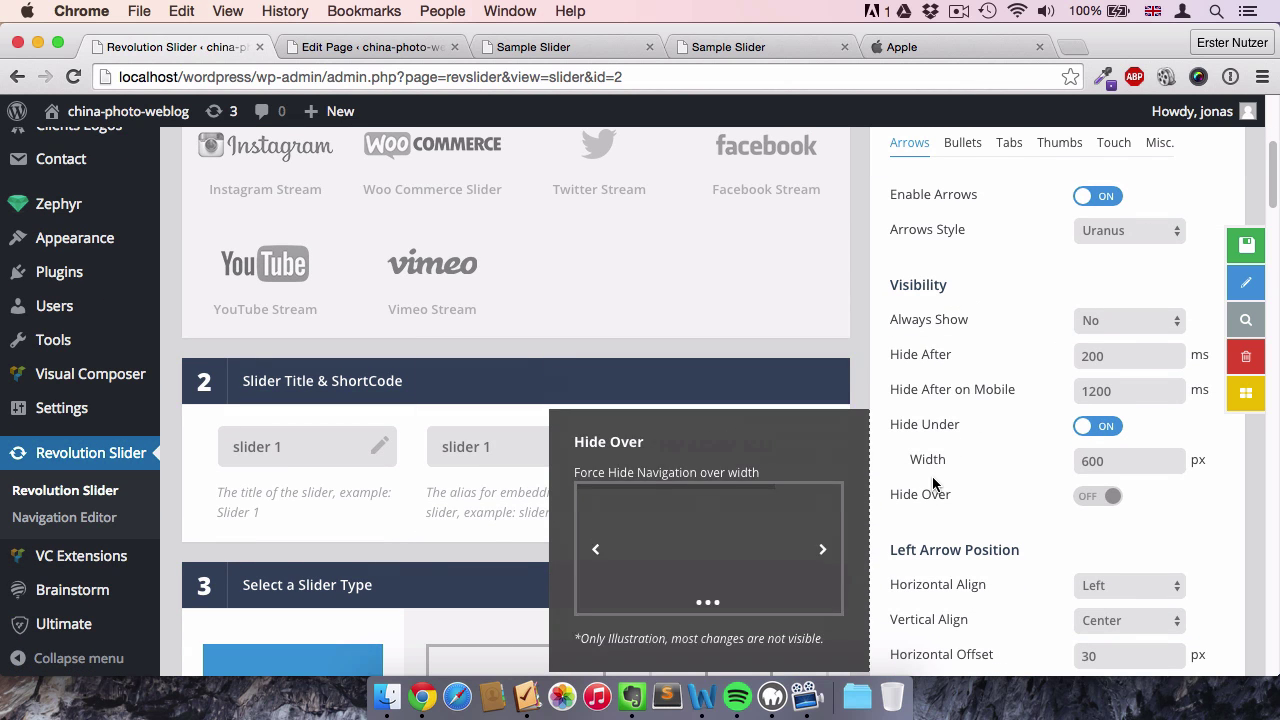
scroll(928, 478, "down", 1)
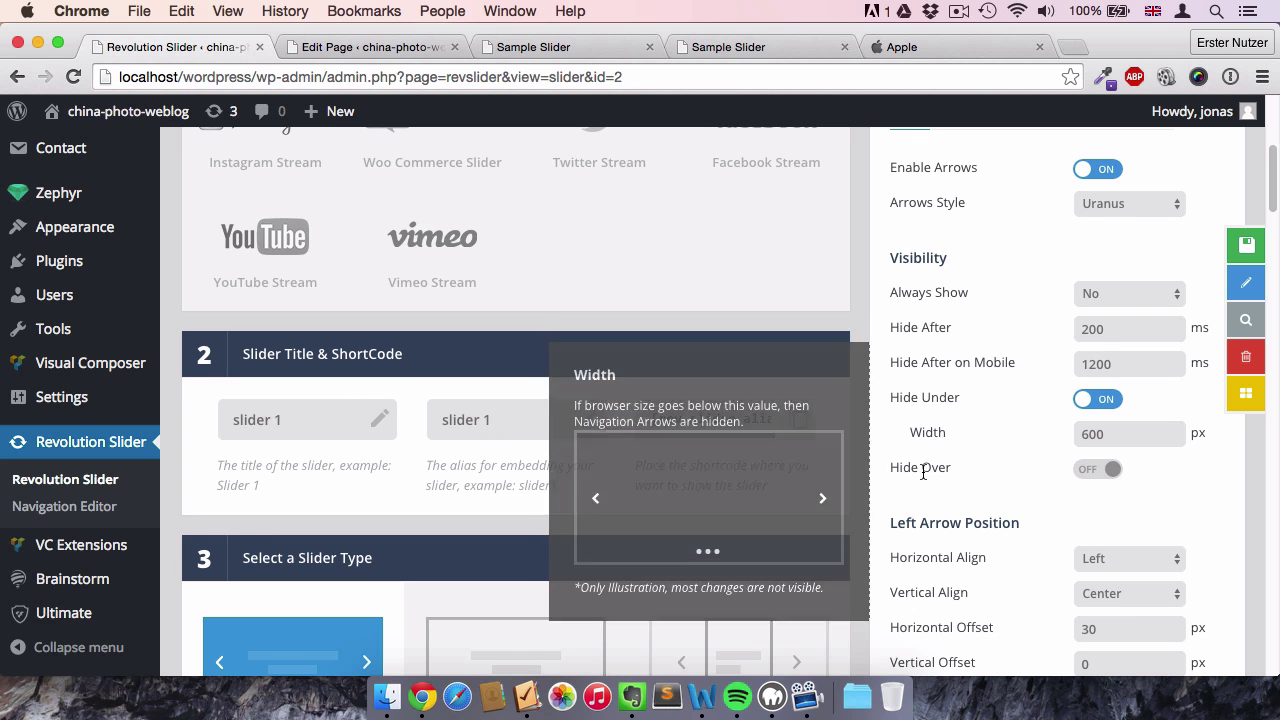
scroll(925, 468, "down", 5)
scroll(923, 471, "down", 11)
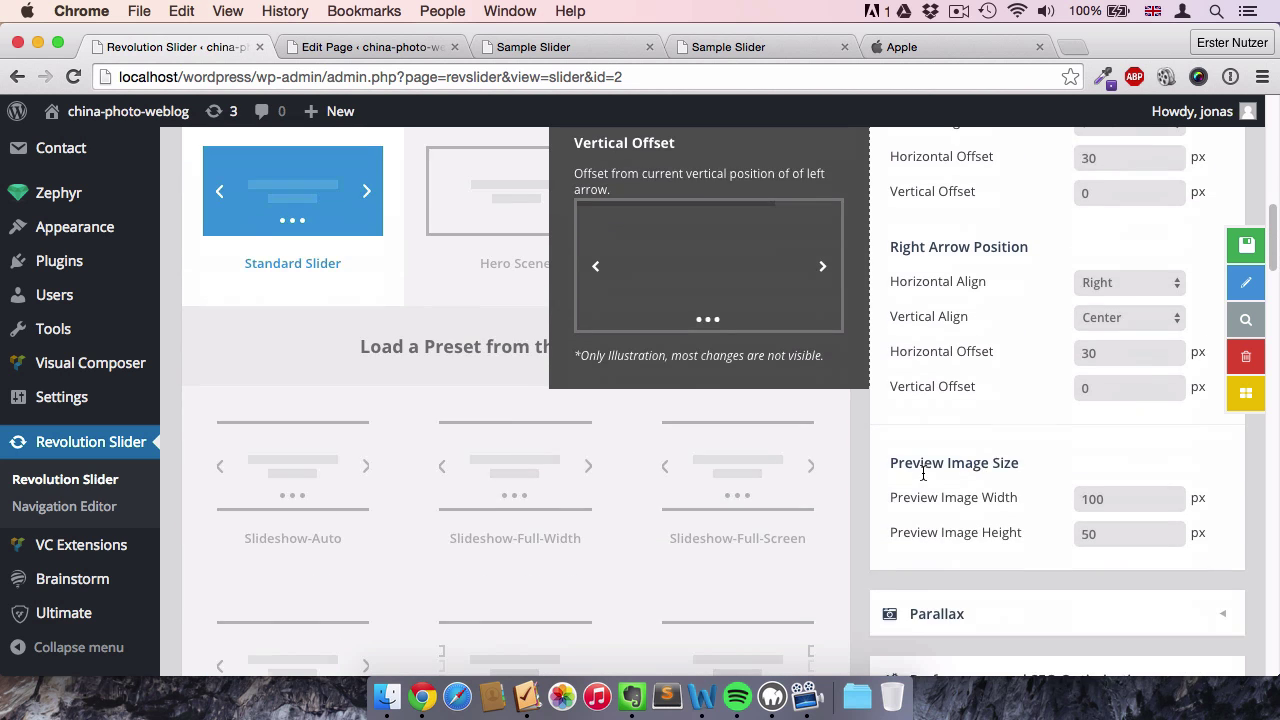
scroll(922, 471, "up", 2)
scroll(922, 478, "up", 20)
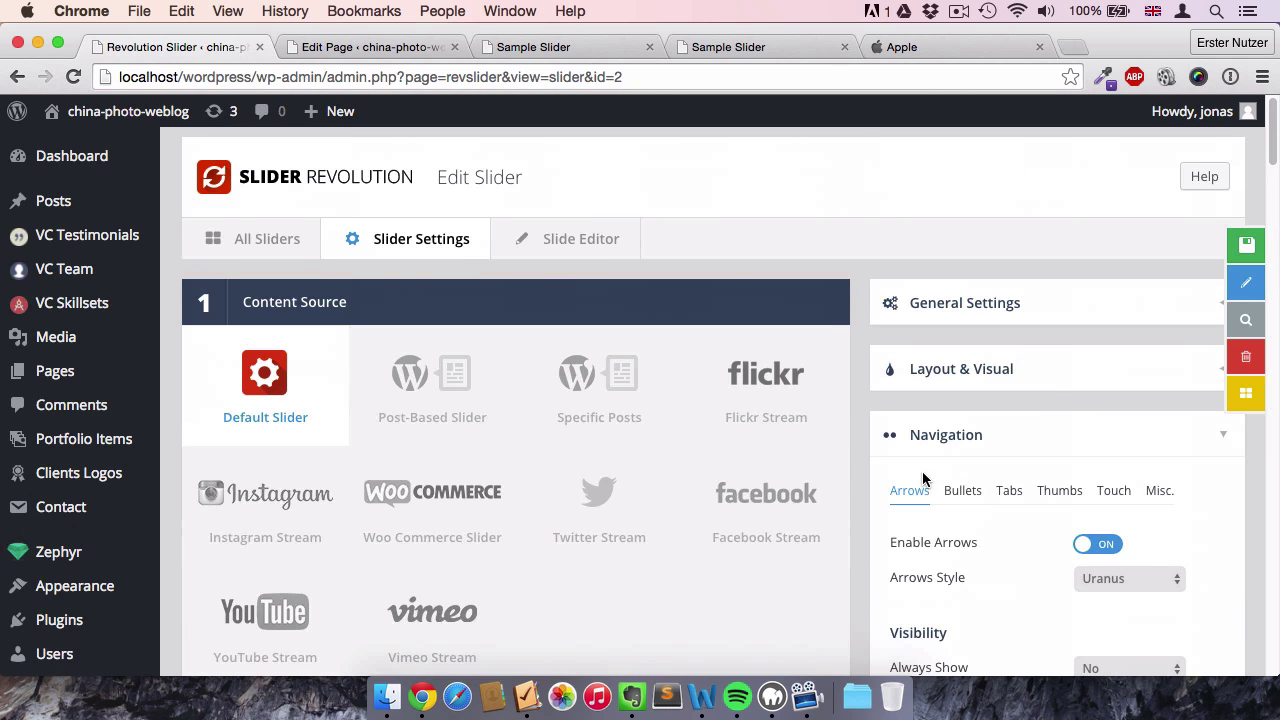
- Set the style of the slider's navigation bullets to Uranus
left_click(963, 492)
scroll(1005, 555, "down", 6)
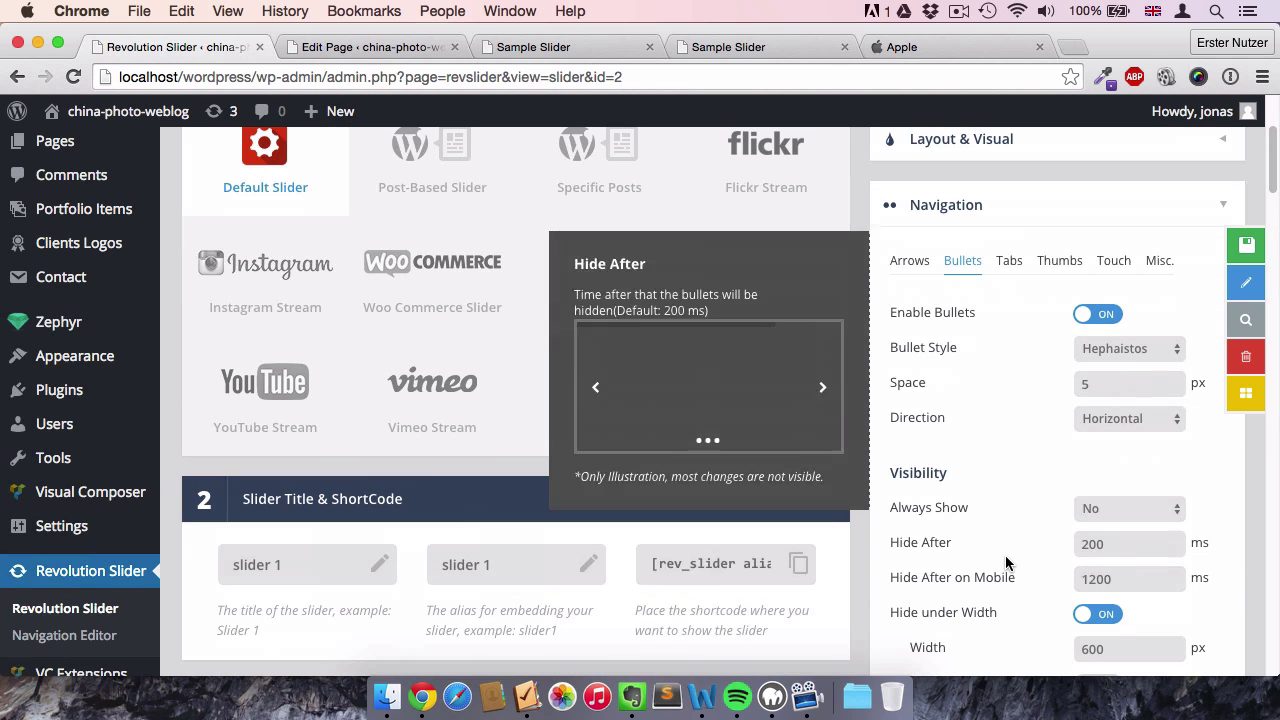
scroll(1020, 449, "down", 2)
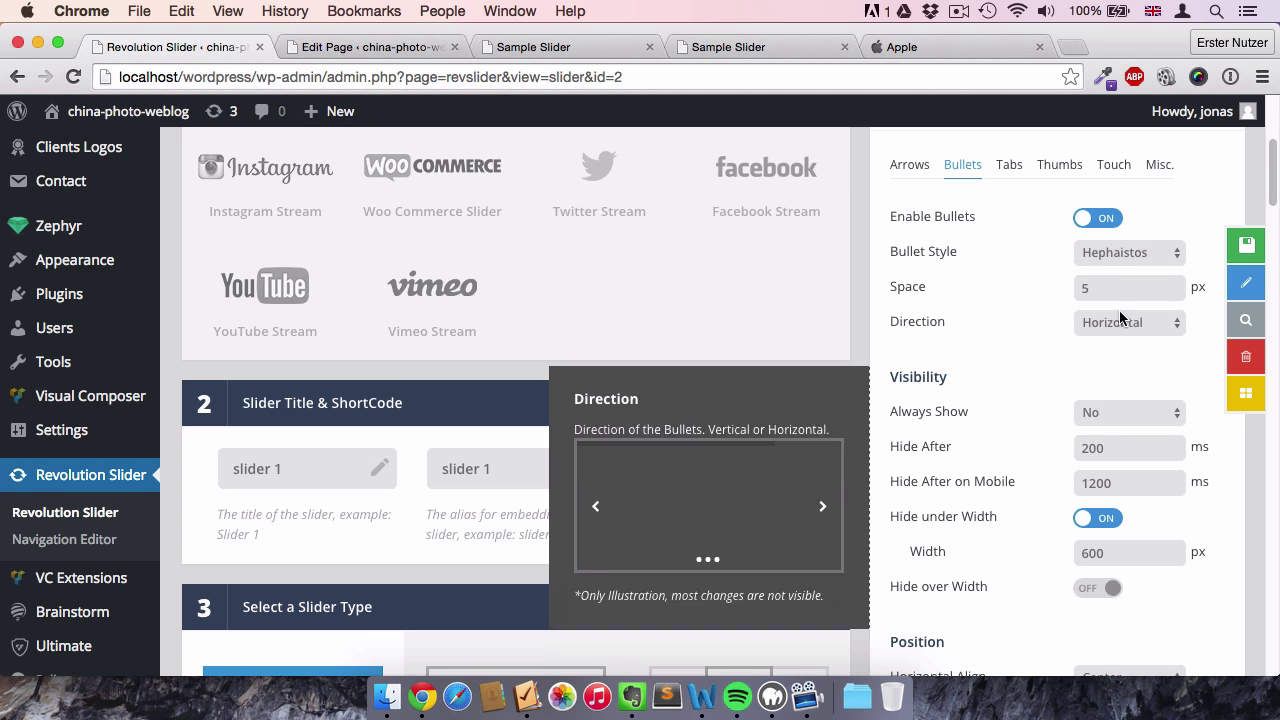
left_click(1113, 249)
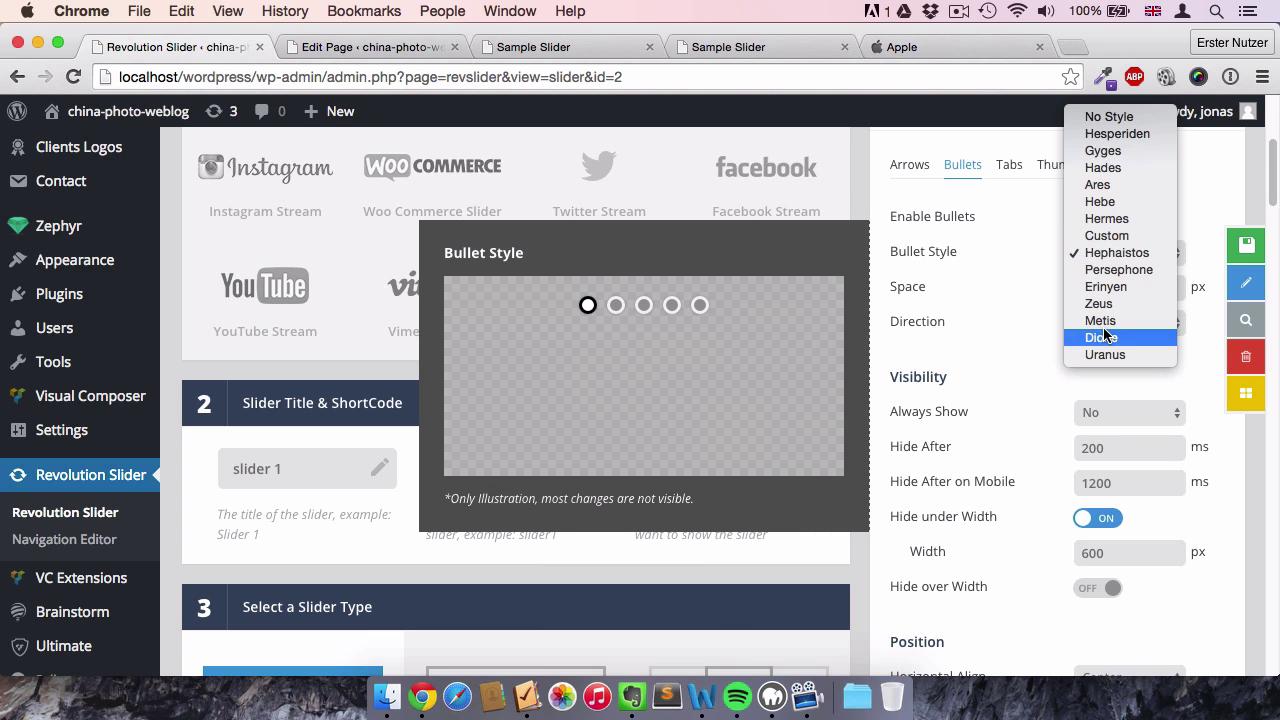
left_click(1100, 354)
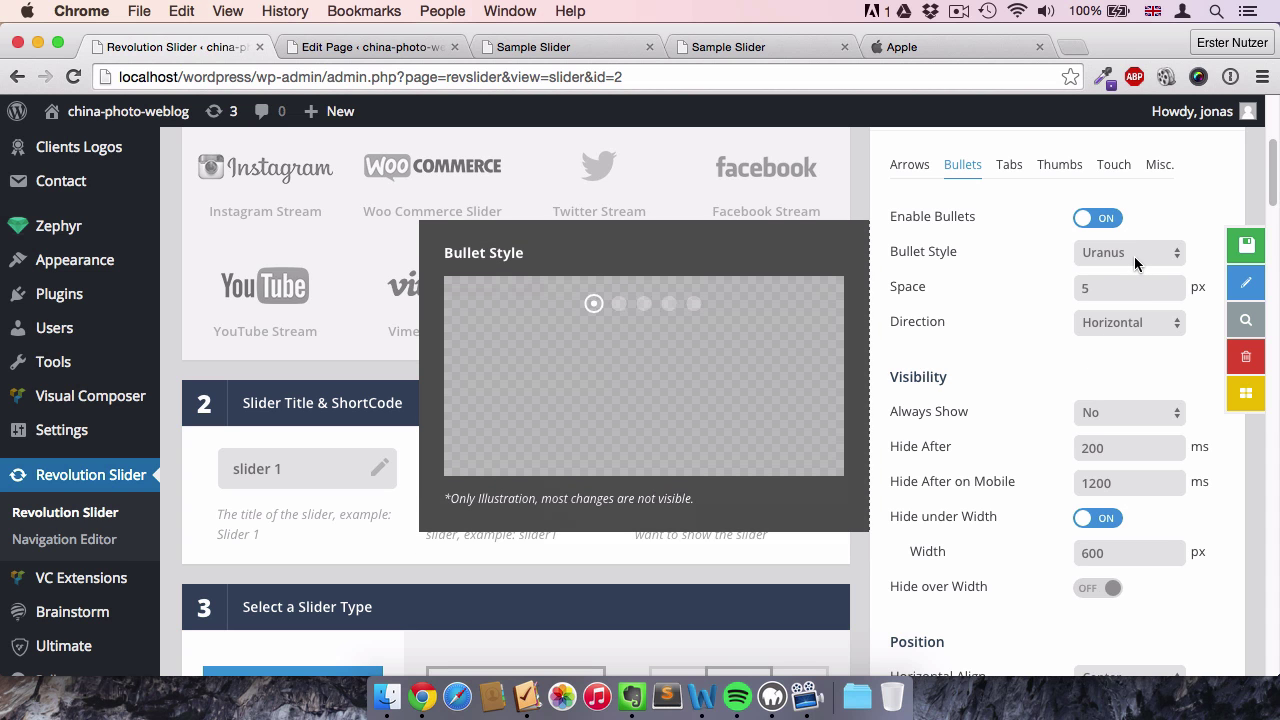
- Open the slide editor of slider 1
scroll(860, 349, "up", 5)
scroll(860, 349, "up", 3)
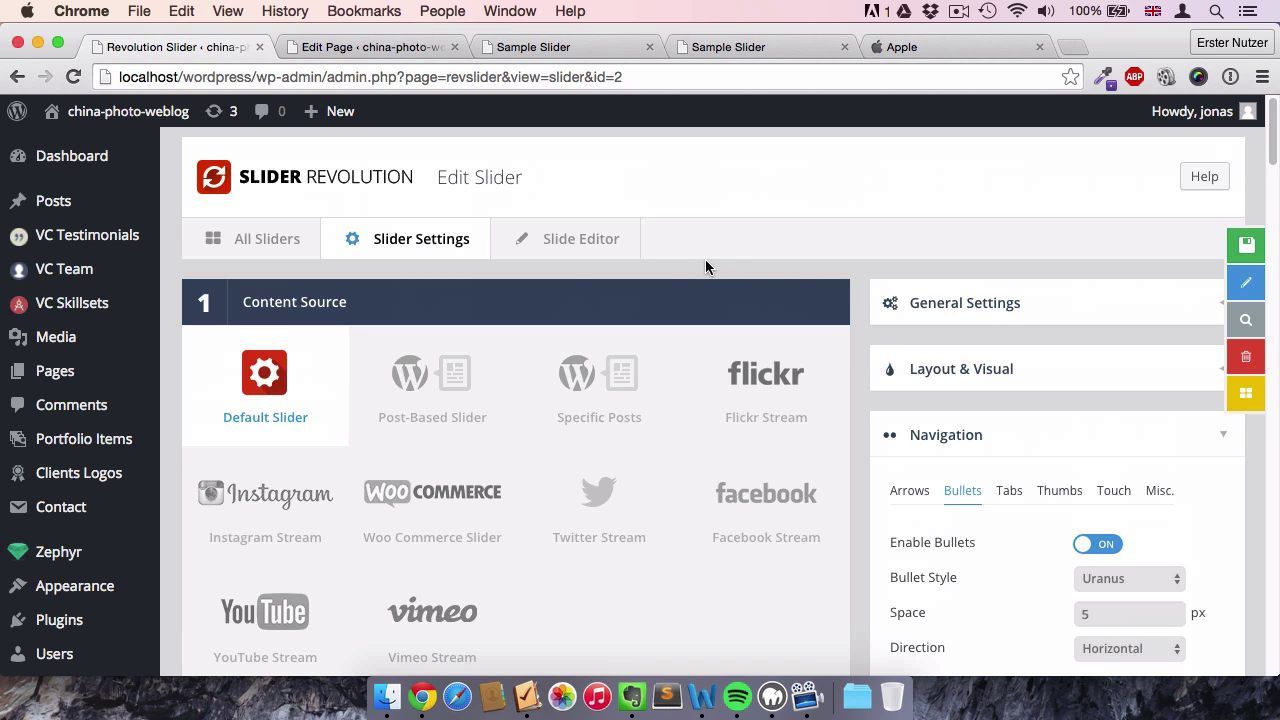
left_click(541, 250)
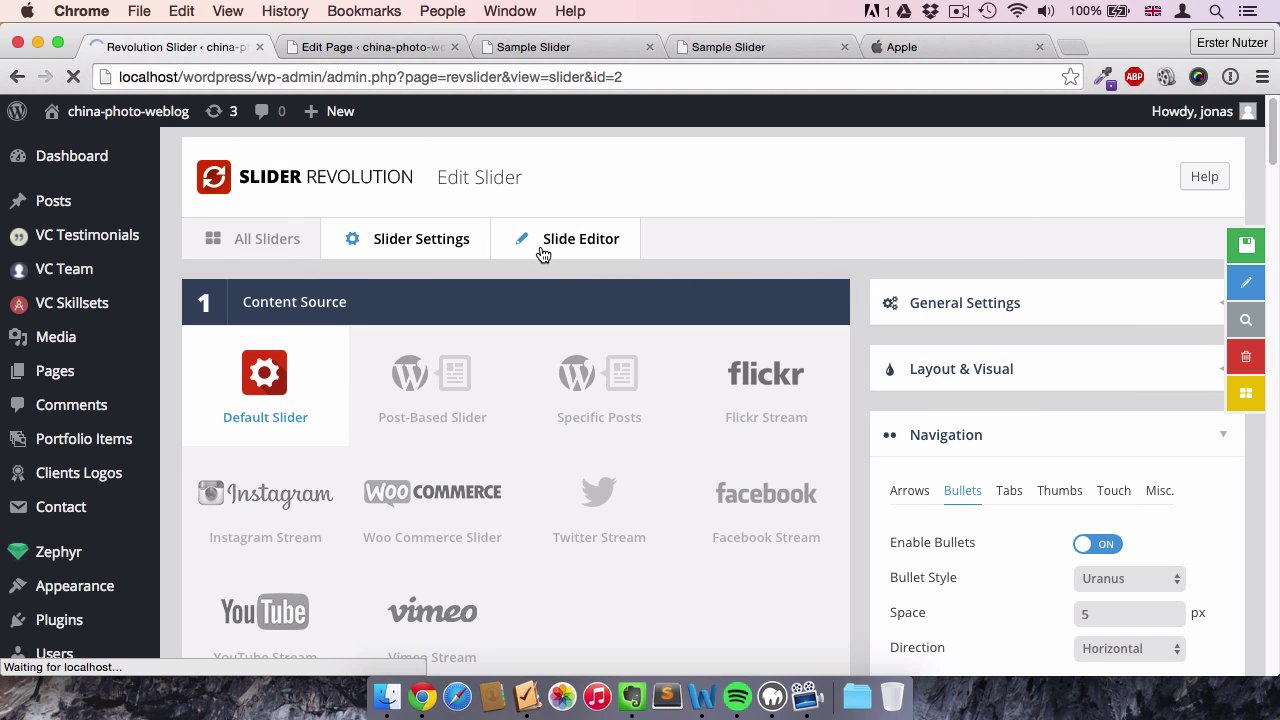
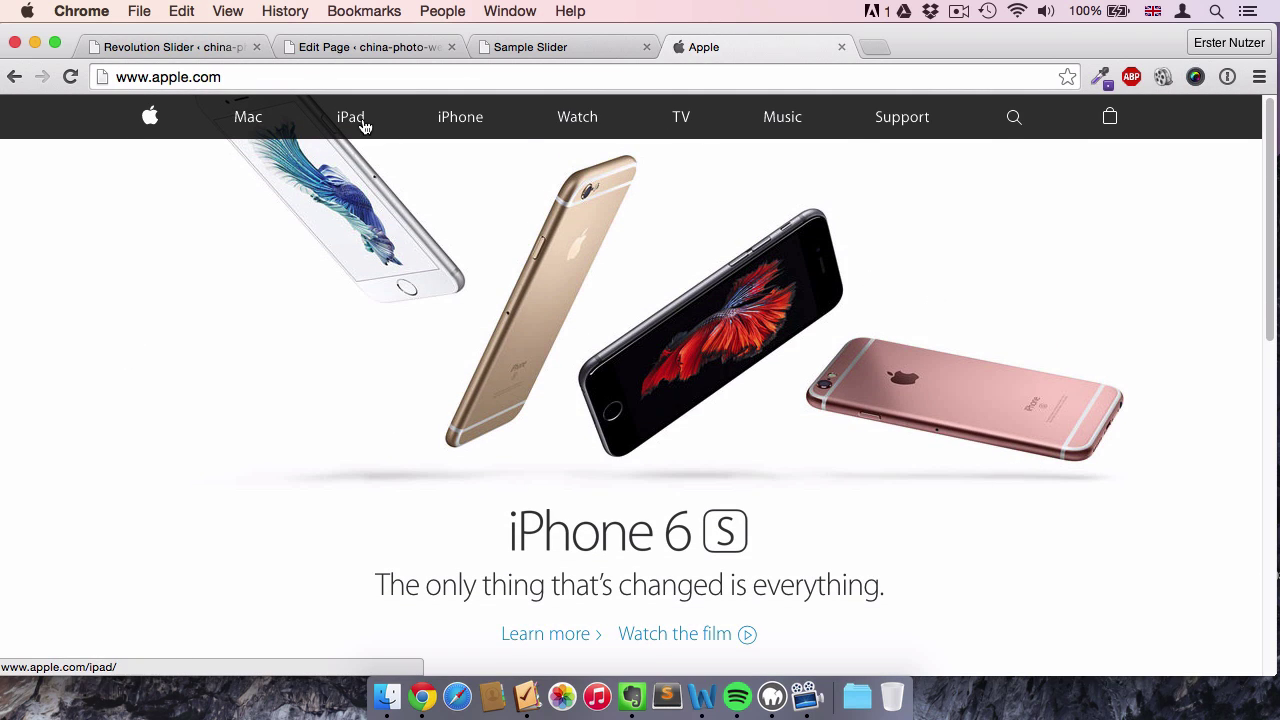
left_click(215, 52)
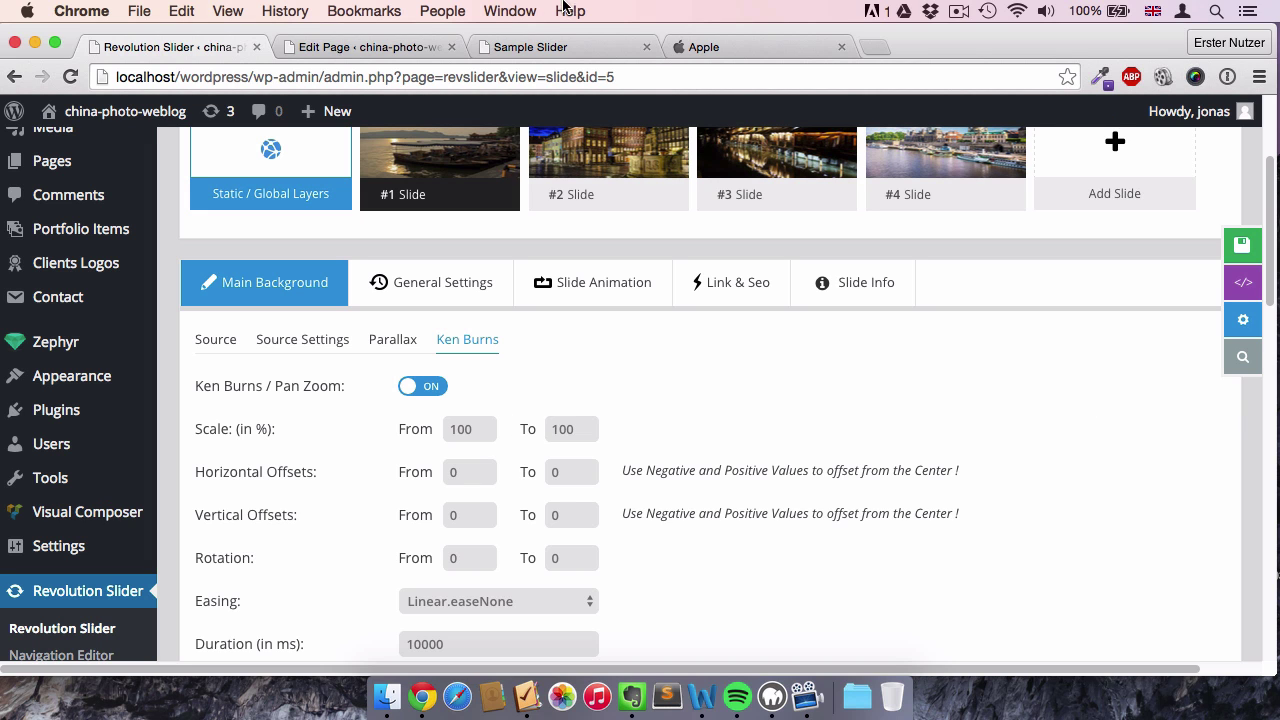
- View the boat slide on the Sample Slider page and return to the Ken Burns settings of slide 1
left_click(553, 47)
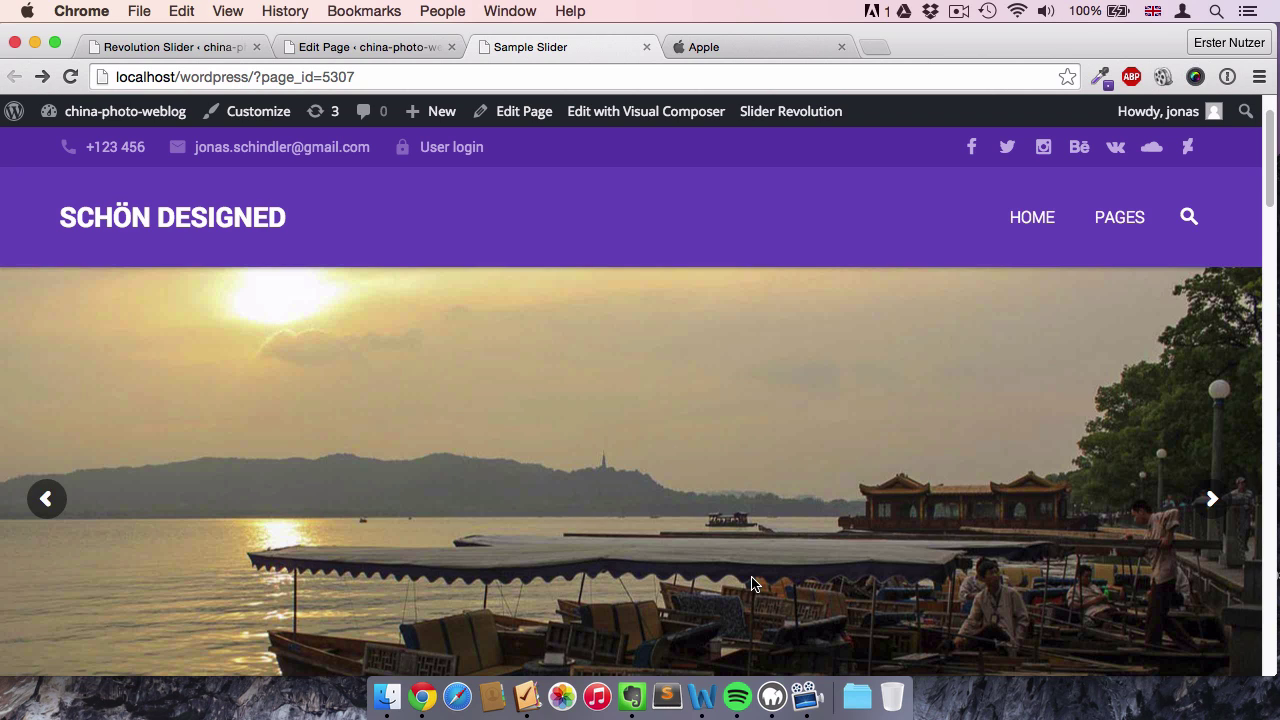
scroll(842, 593, "down", 2)
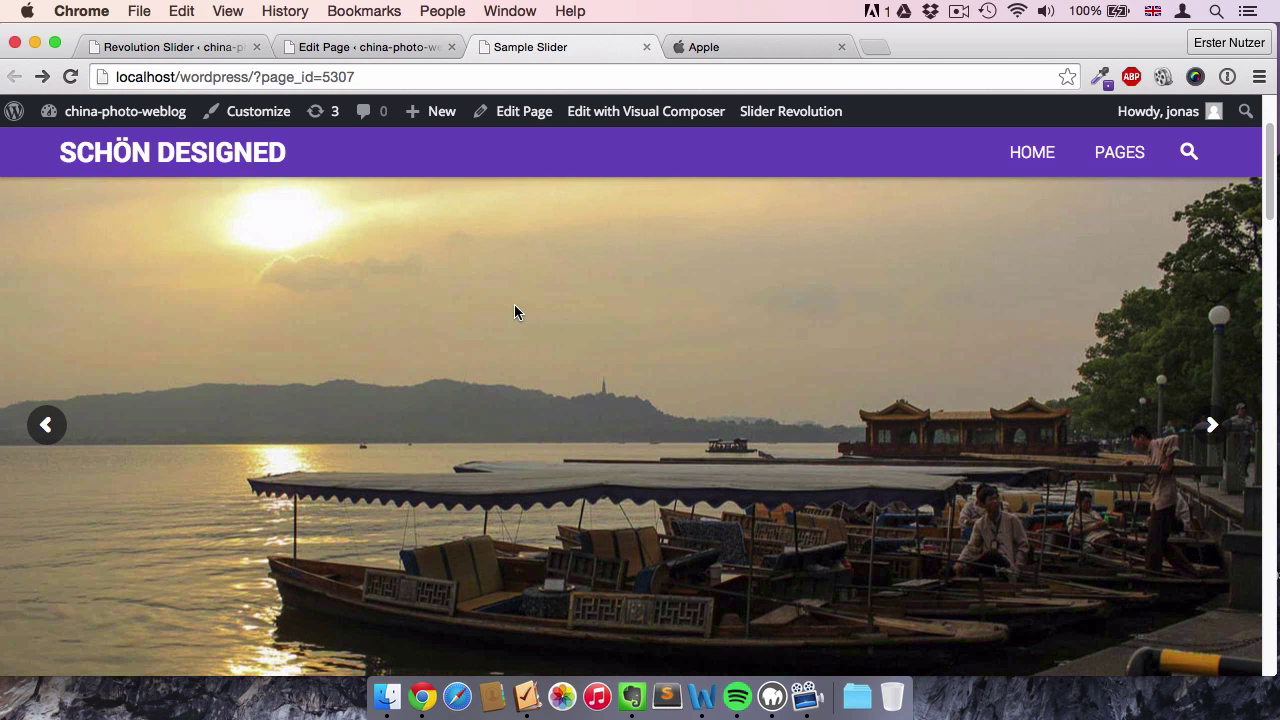
left_click(170, 47)
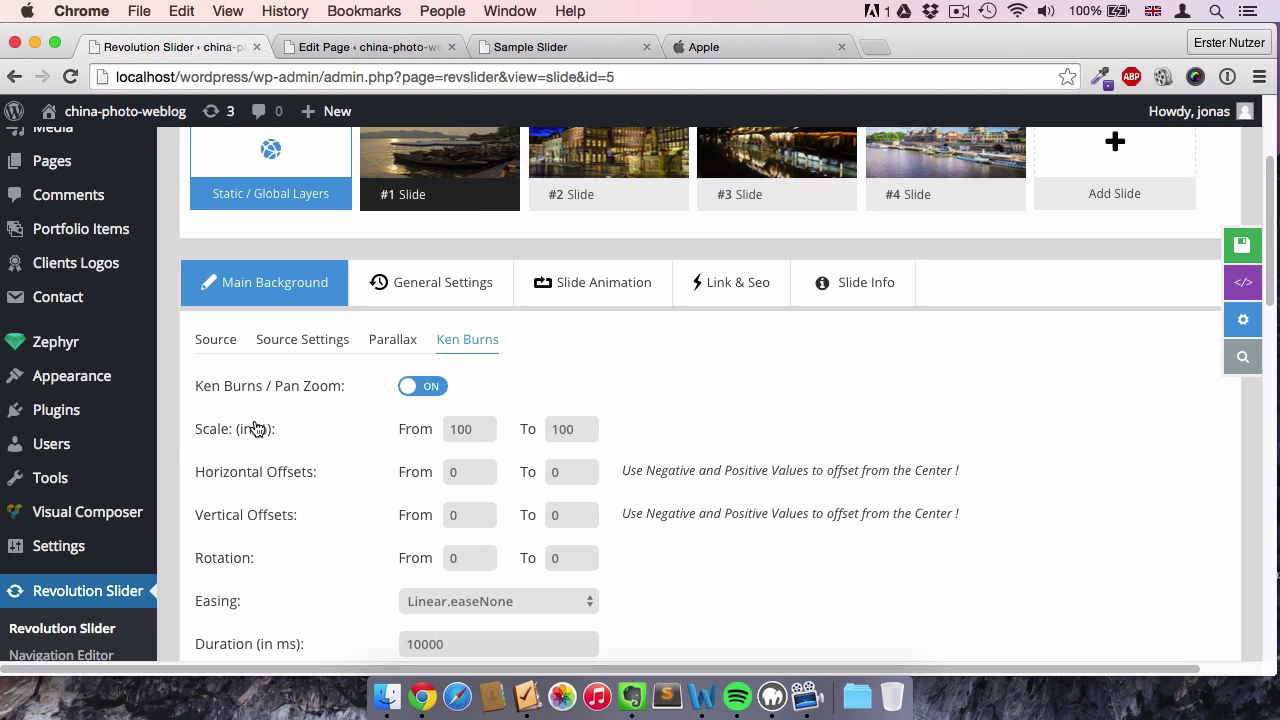
- Set the end value of the Ken Burns scale for slide 1 to 140 %
scroll(400, 380, "down", 2)
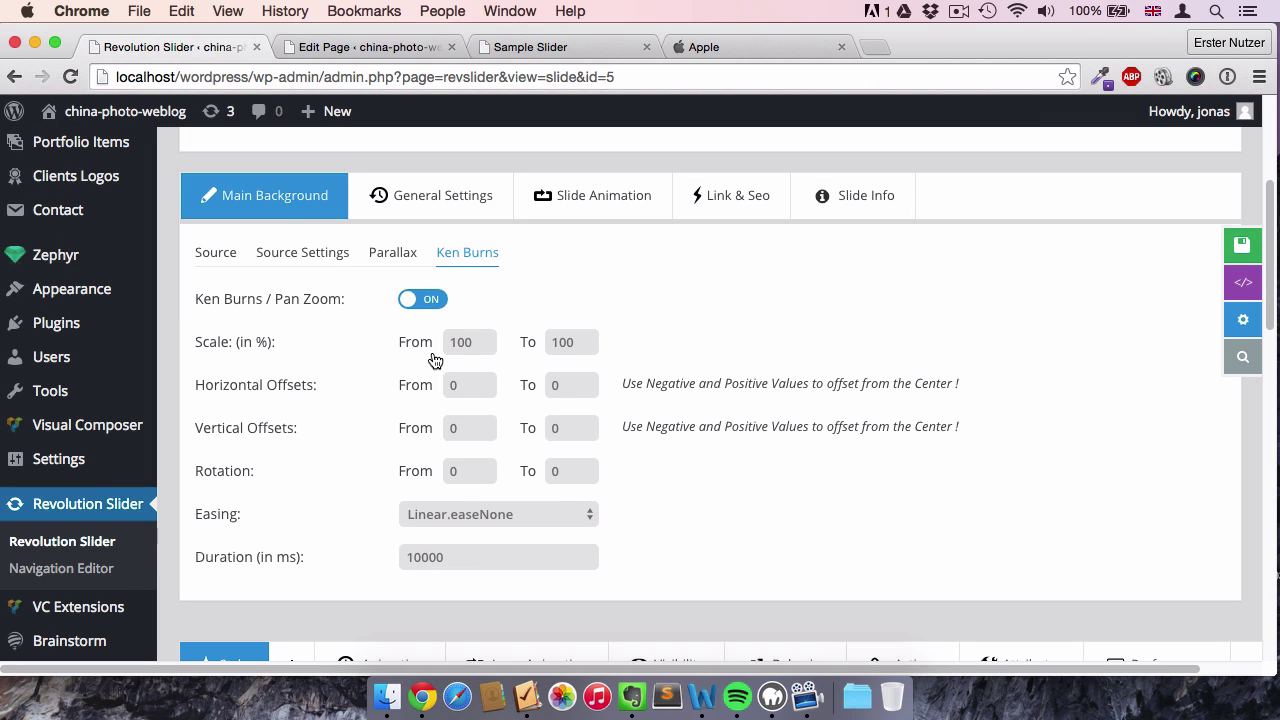
double_click(580, 342)
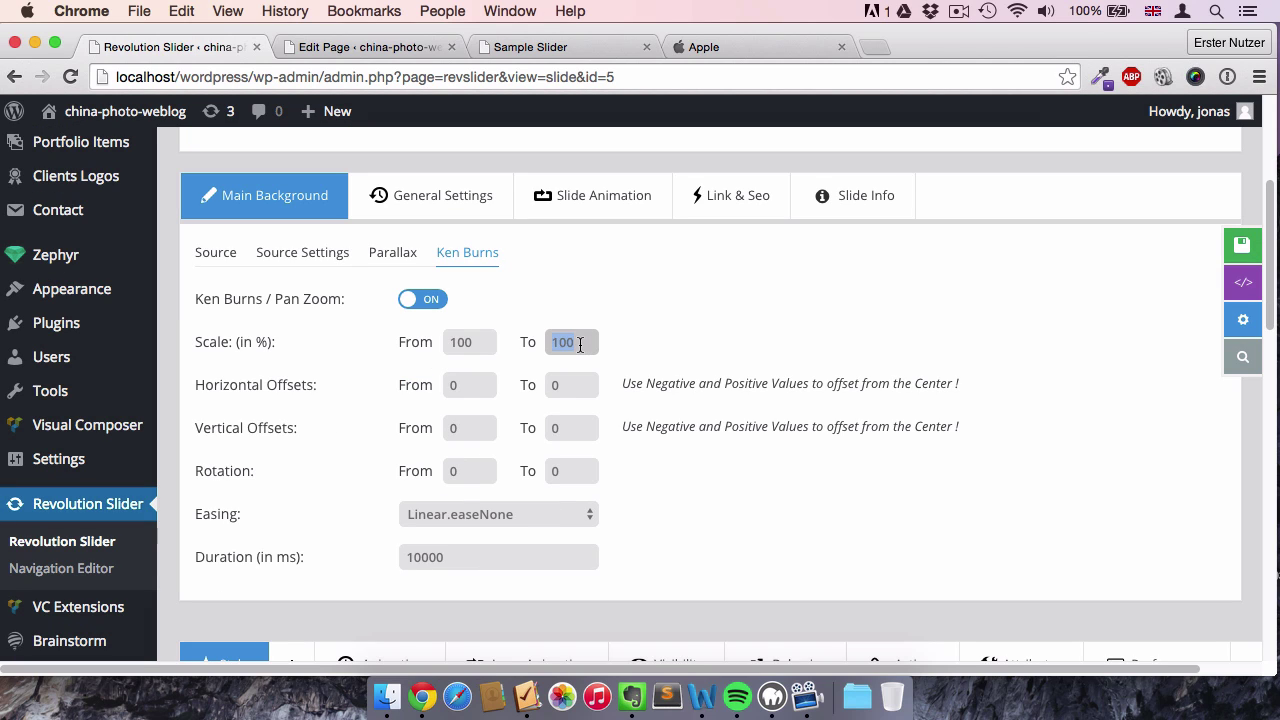
type("140")
left_click(751, 323)
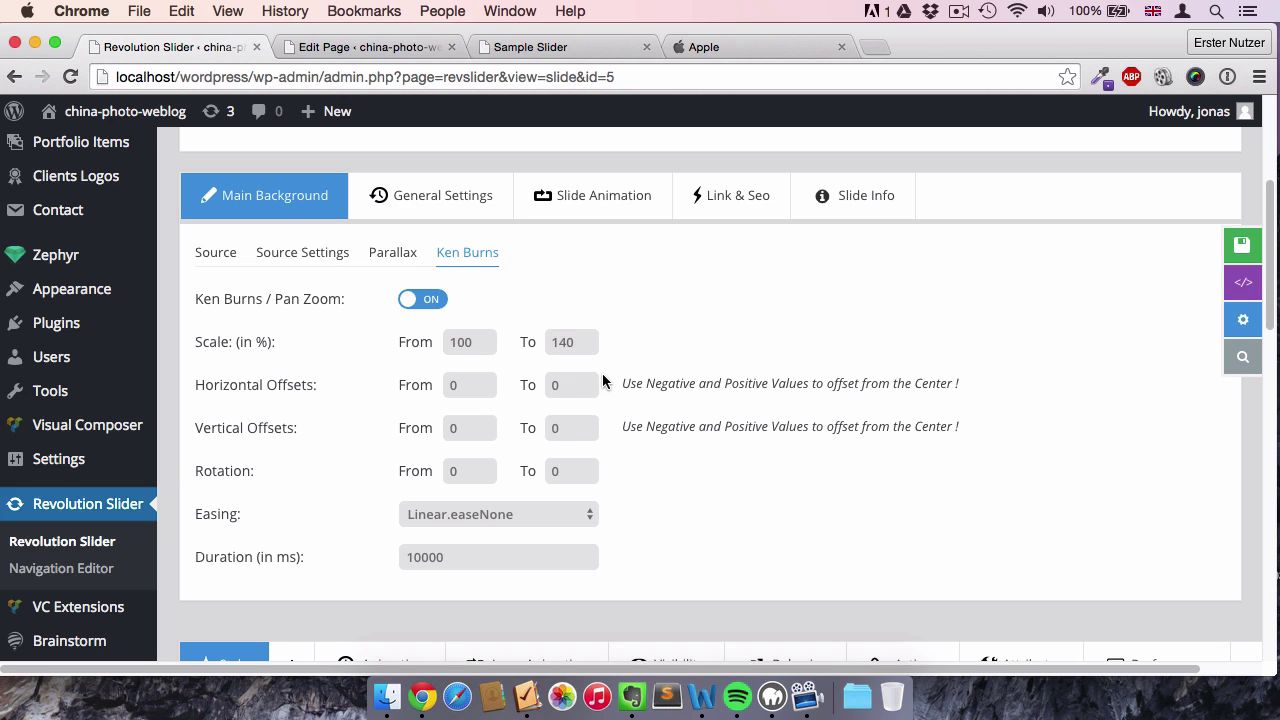
- Set the end value of the Ken Burns horizontal offset for slide 1 to -200 and save the slide
double_click(571, 380)
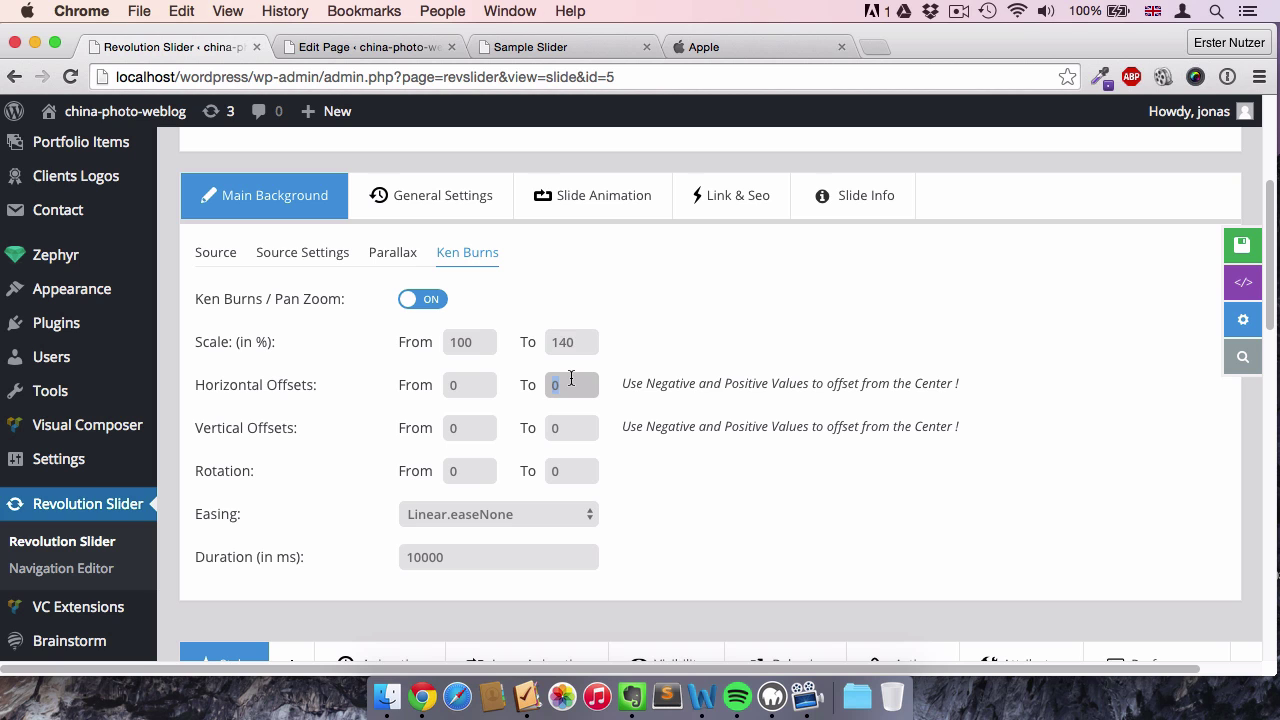
left_click(535, 47)
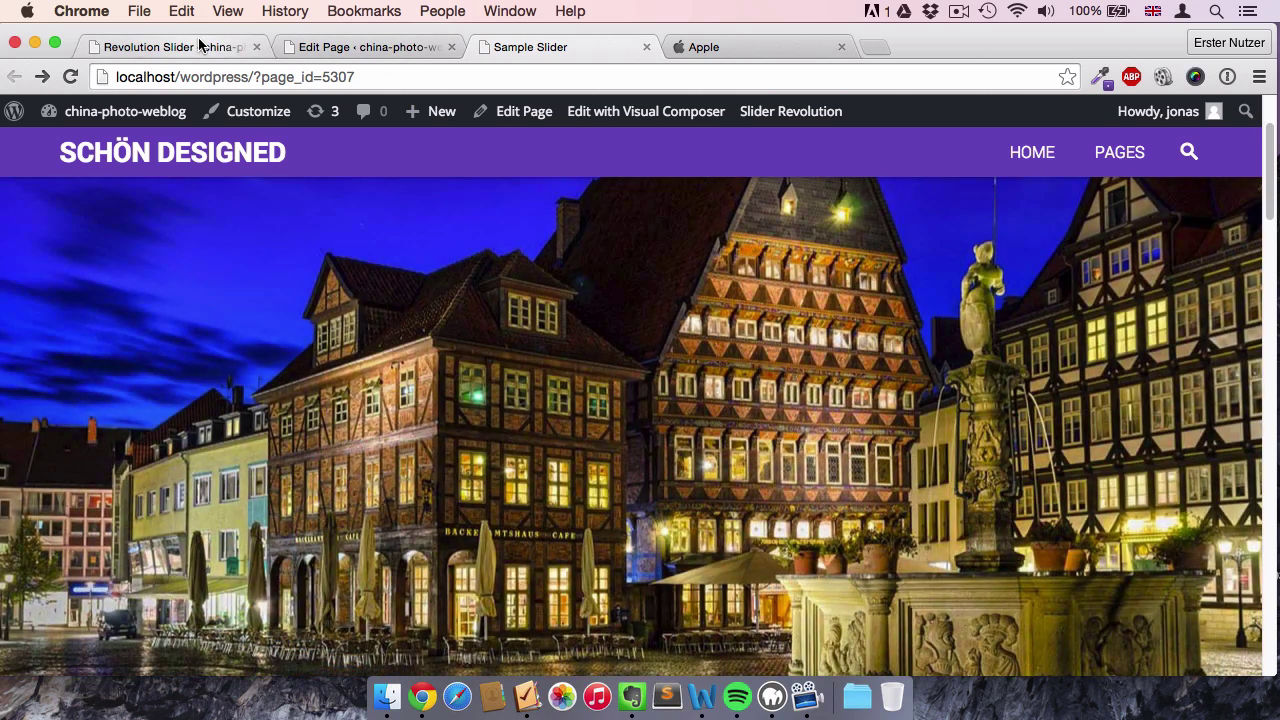
left_click(199, 46)
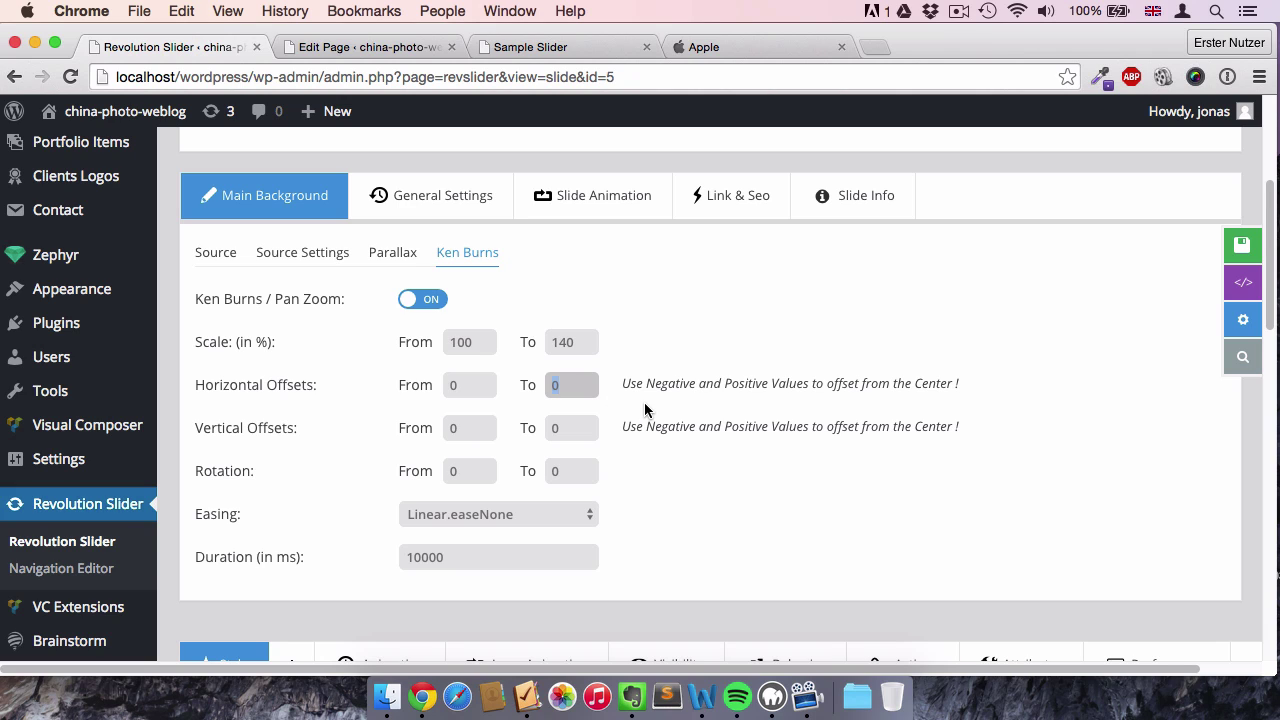
type("-200")
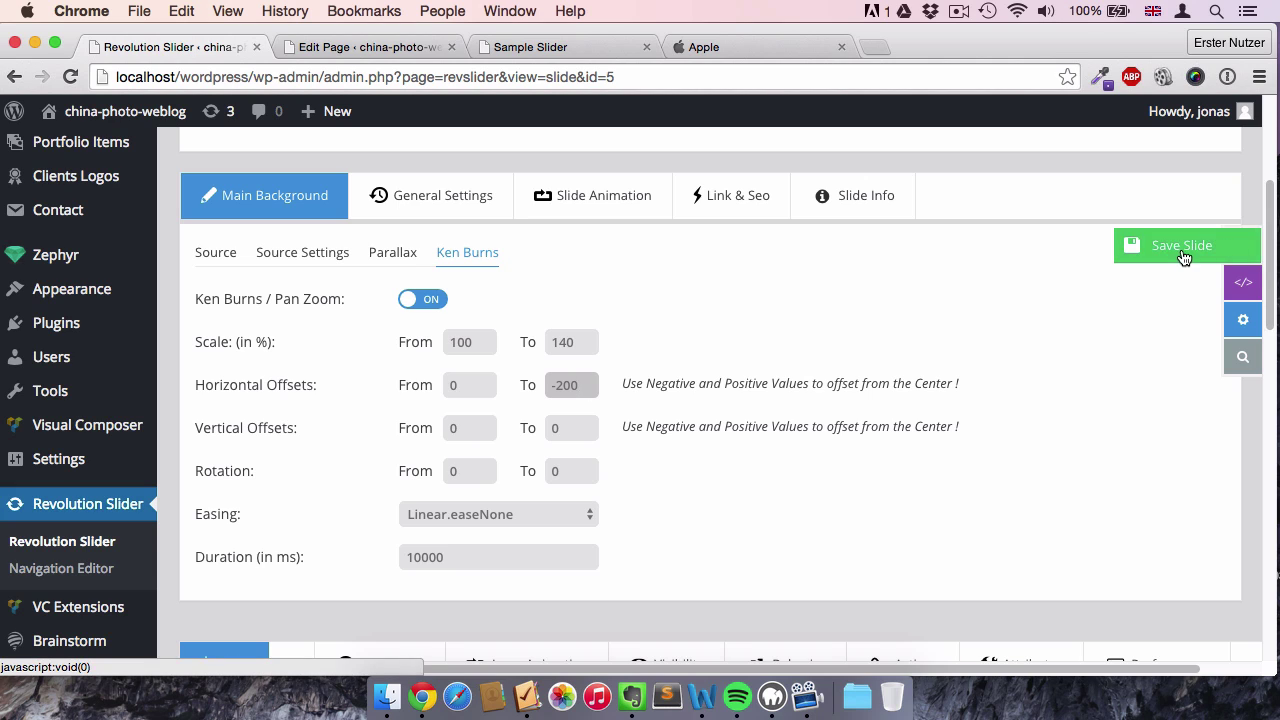
left_click(1242, 245)
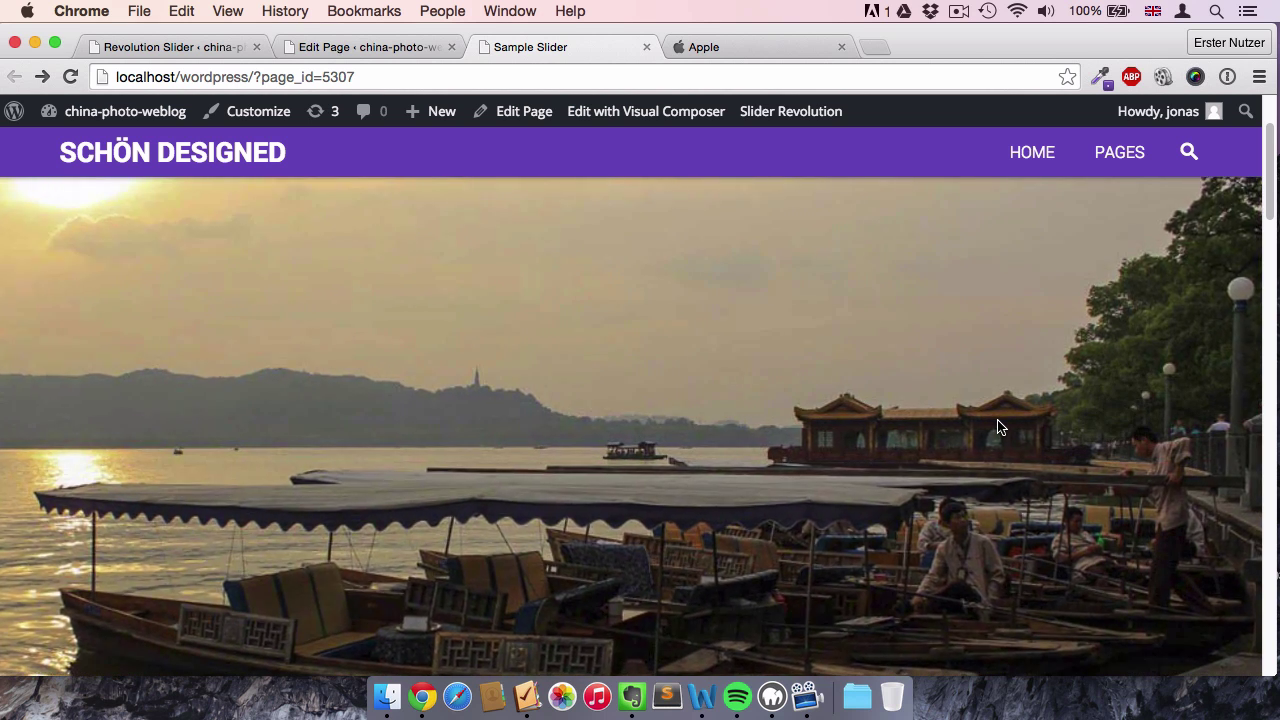
- Return to the slide editor and look through the slide animation options of slide 1
left_click(197, 46)
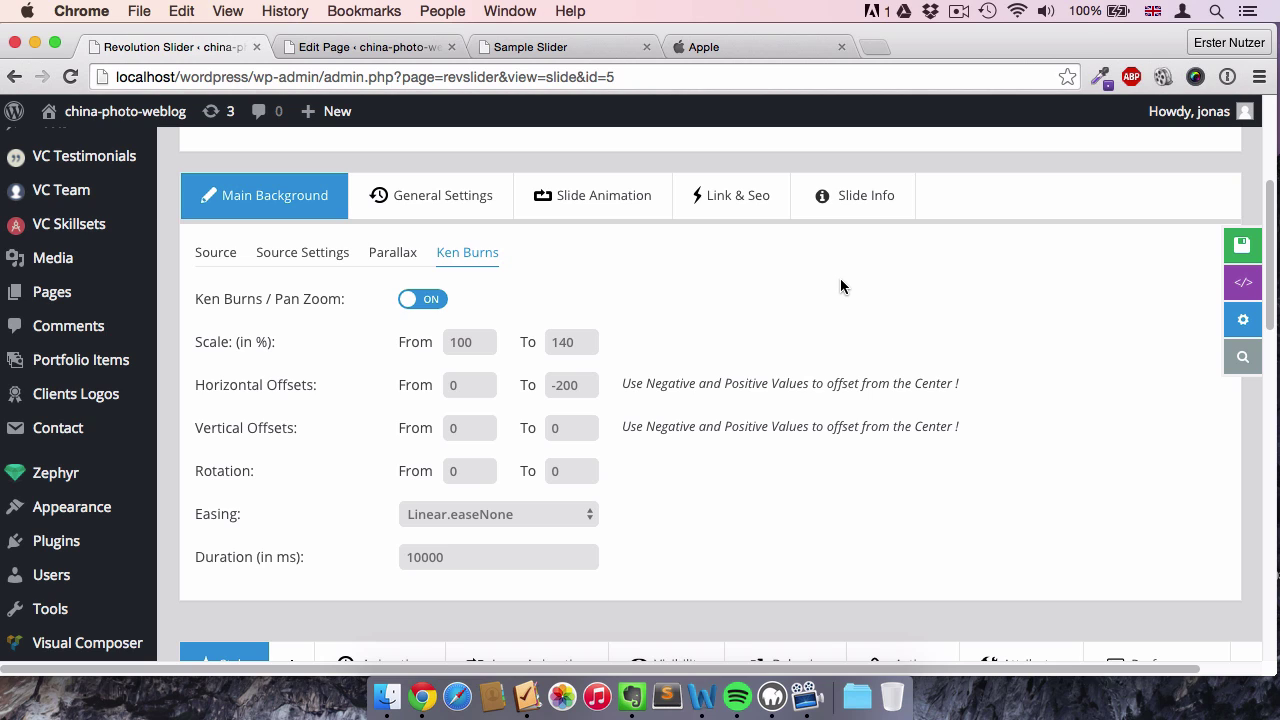
left_click(611, 202)
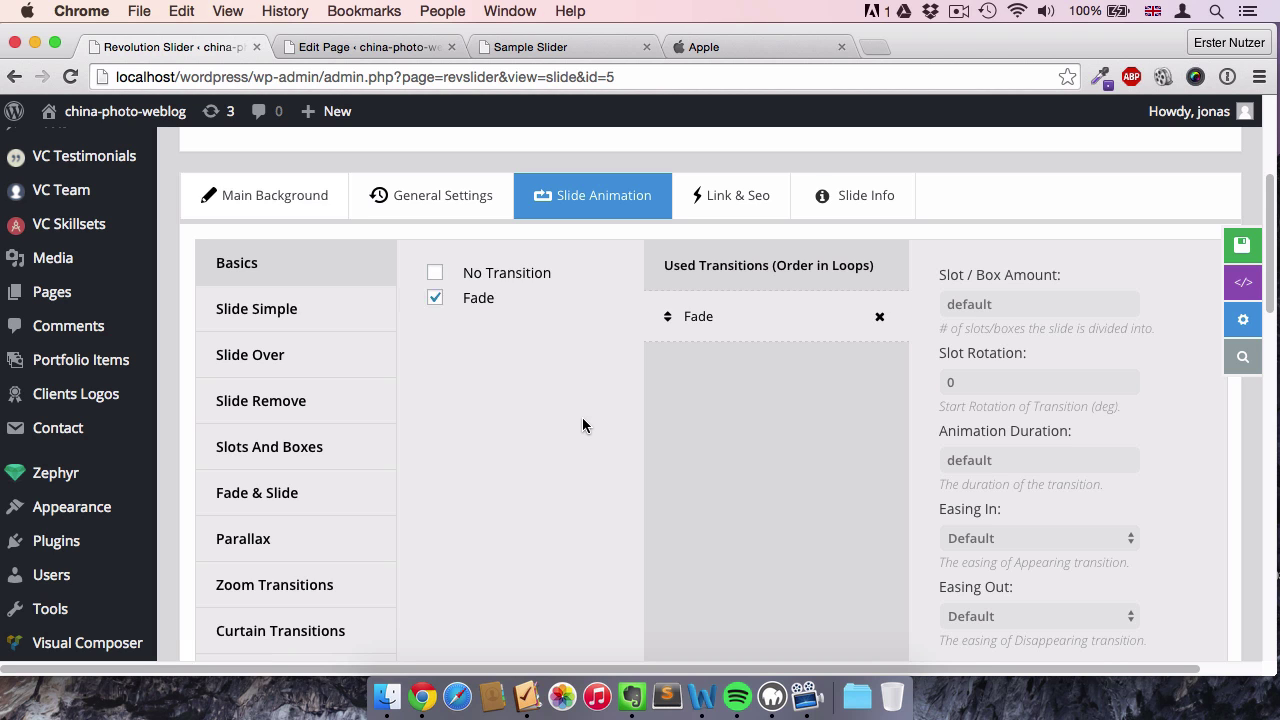
scroll(582, 425, "up", 5)
mouse_move(575, 397)
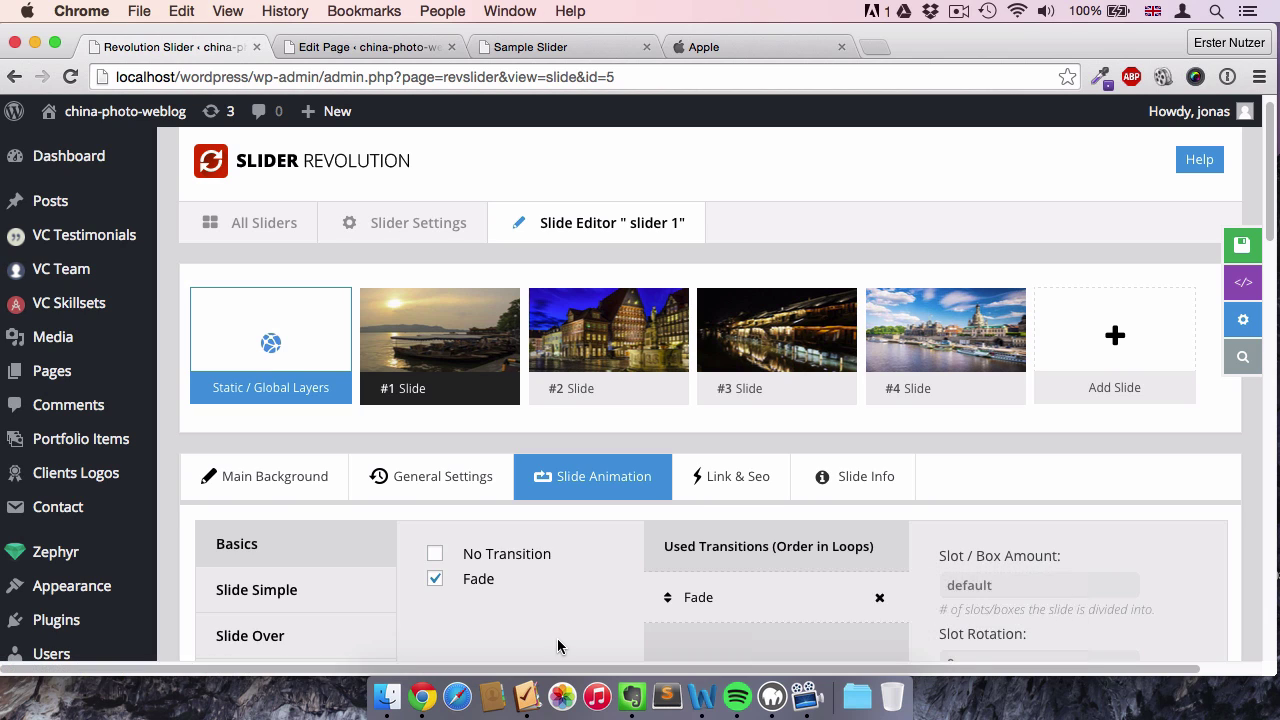
scroll(557, 638, "down", 3)
scroll(557, 640, "down", 3)
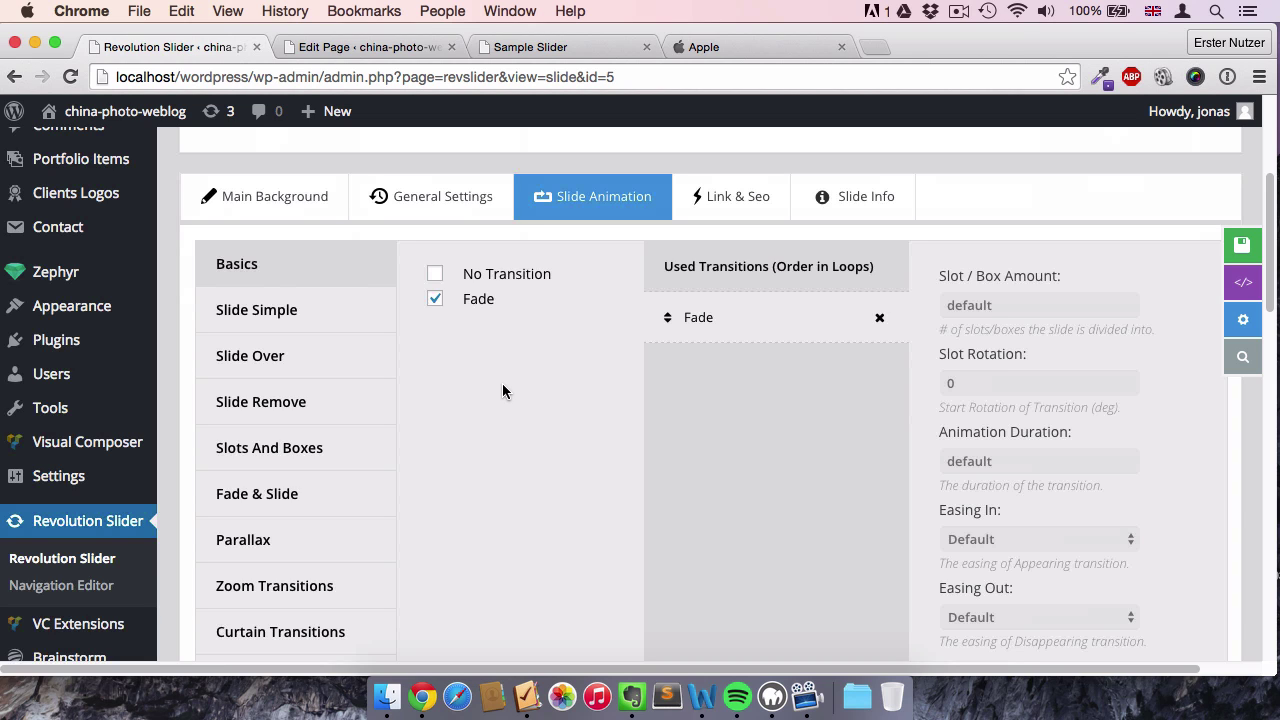
scroll(563, 389, "down", 1)
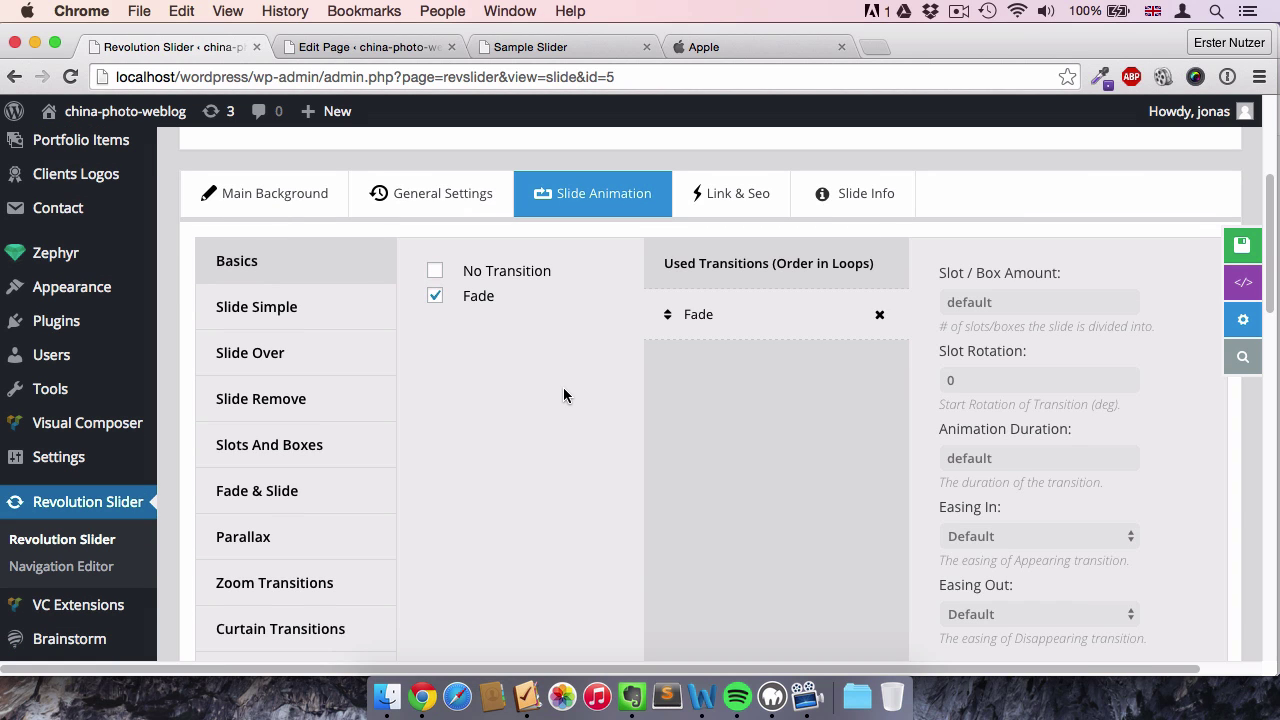
- Switch to slide 2 and open its slide animation settings
scroll(563, 395, "up", 3)
left_click(638, 181)
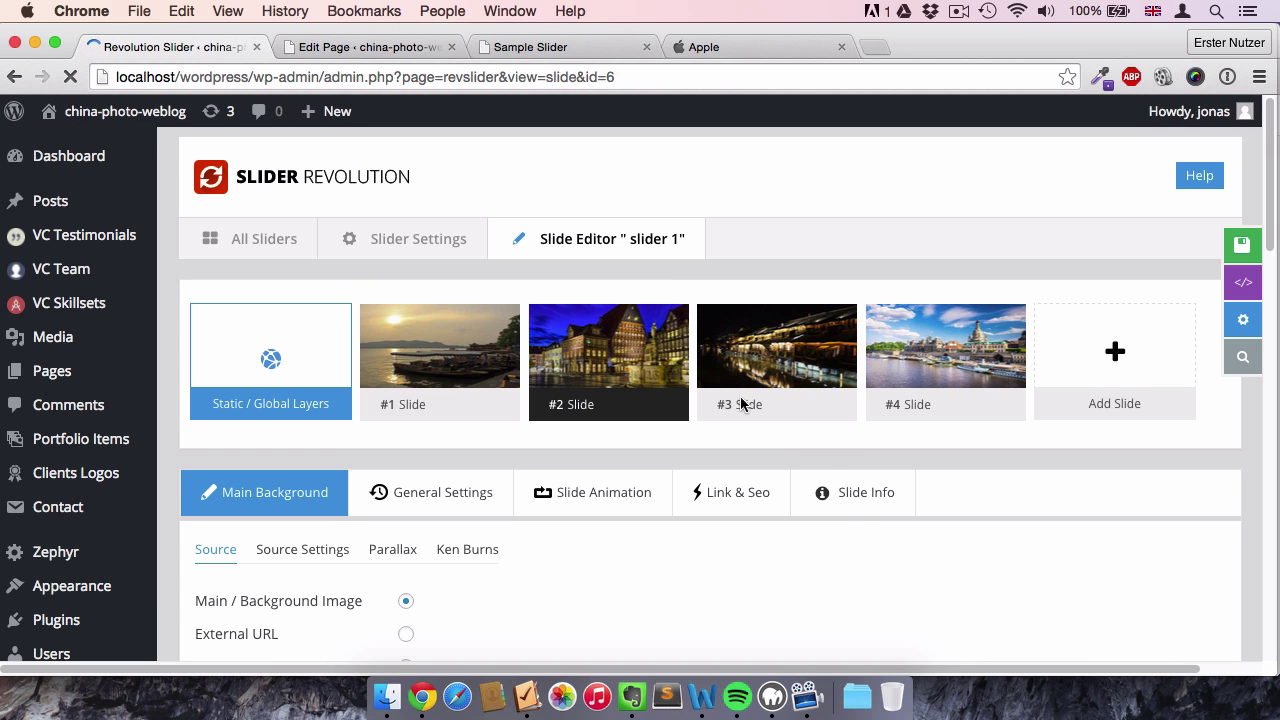
scroll(929, 578, "down", 3)
scroll(929, 578, "down", 1)
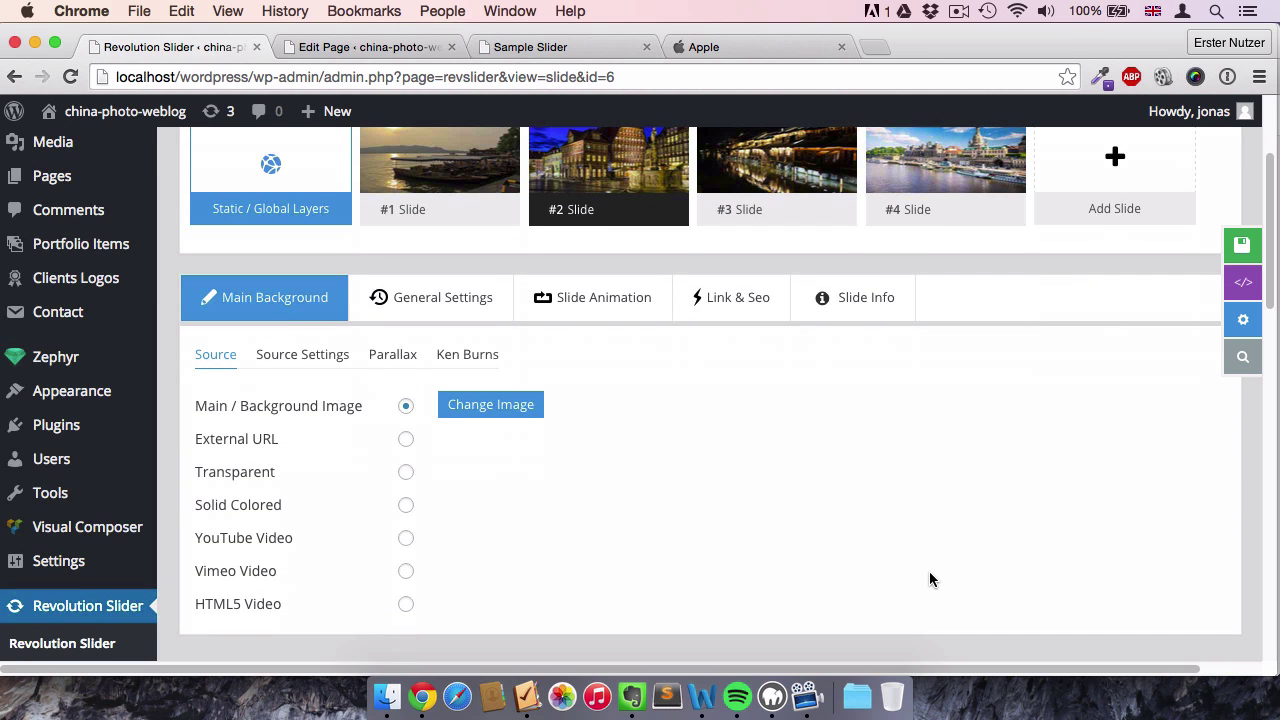
mouse_move(598, 236)
scroll(704, 443, "down", 1)
left_click(600, 230)
scroll(578, 472, "down", 1)
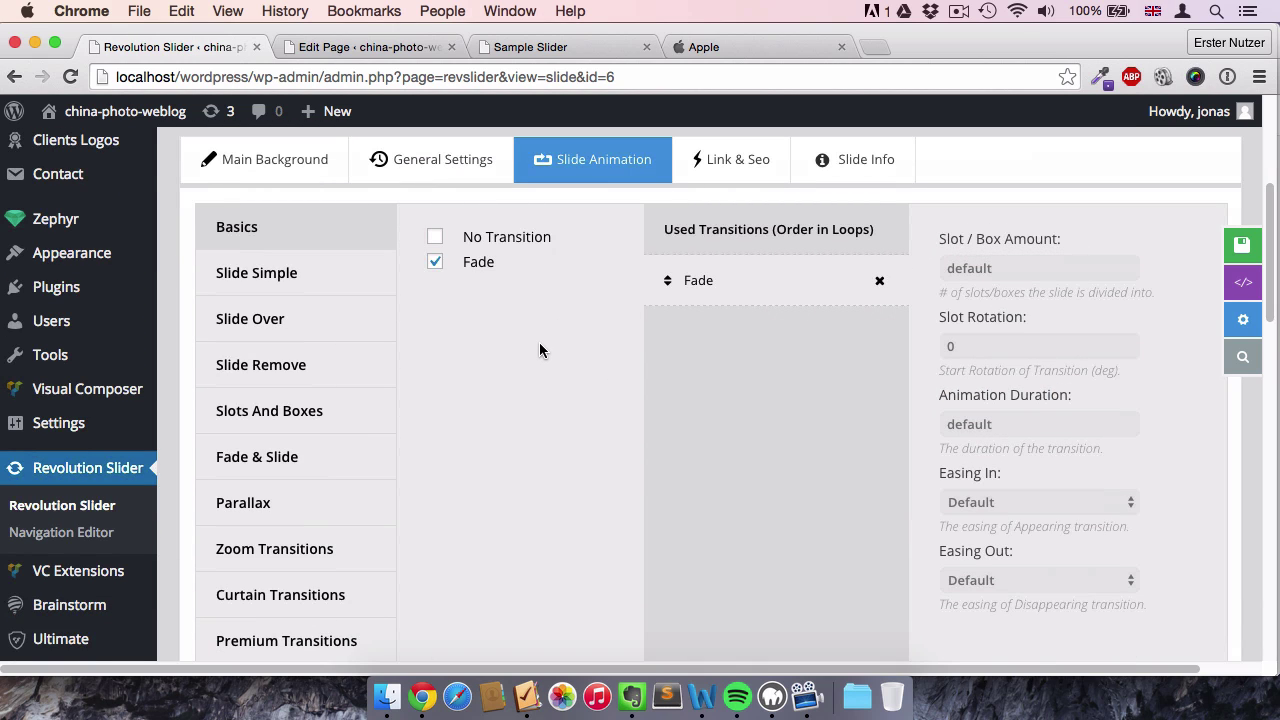
- Add the simple slide transition Slide To Right to the transitions used by slide 2
left_click(323, 280)
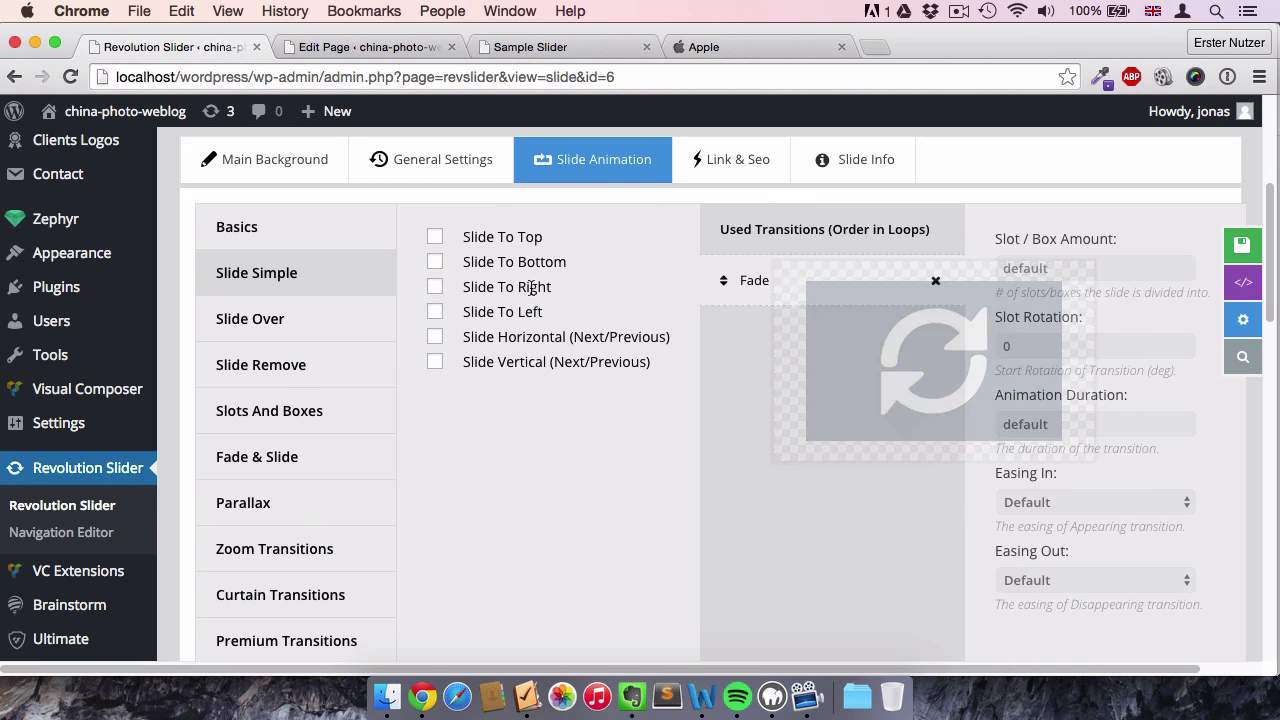
mouse_move(524, 256)
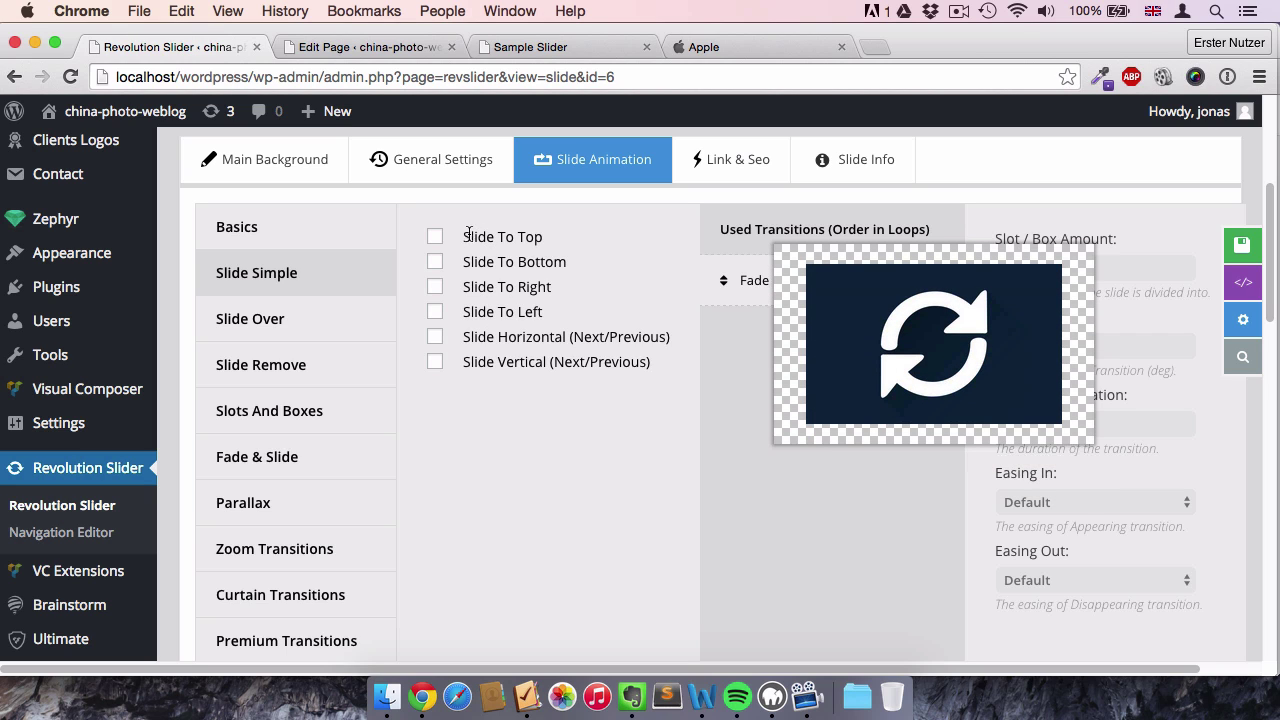
left_click(435, 287)
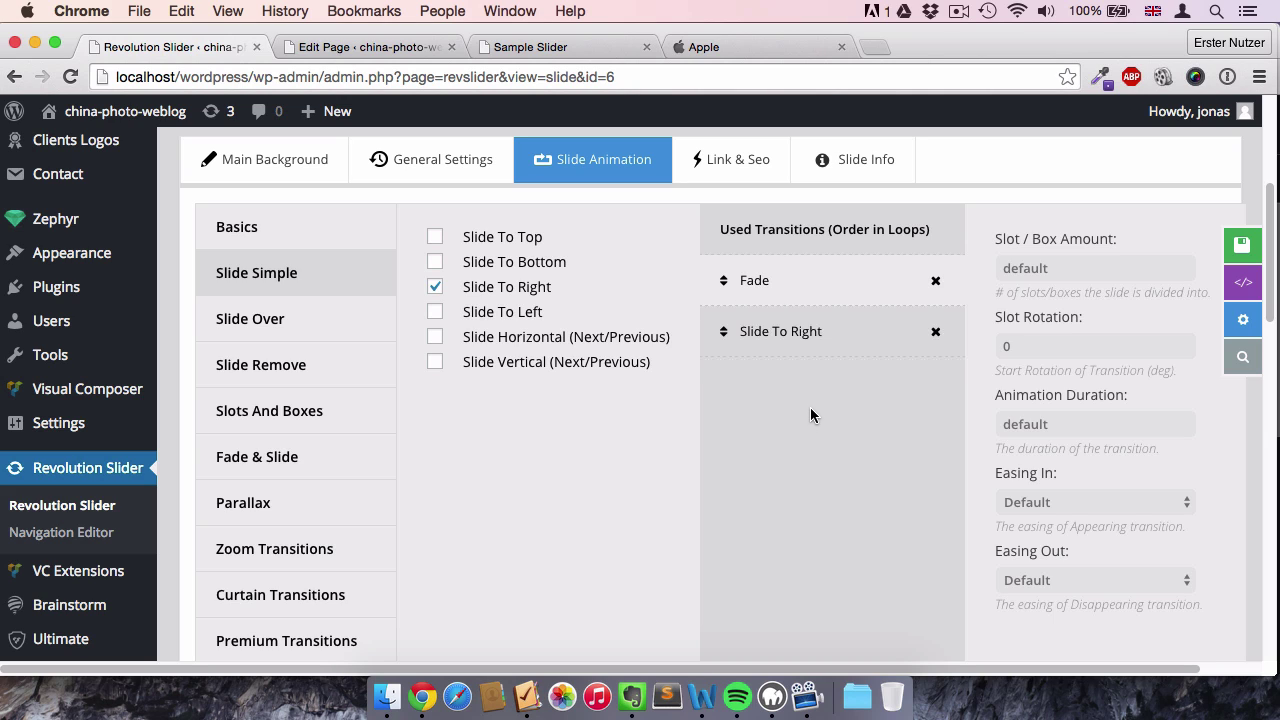
- Reload the Sample Slider page and check the transition from slide 1 to slide 2
left_click(570, 48)
key("super+r")
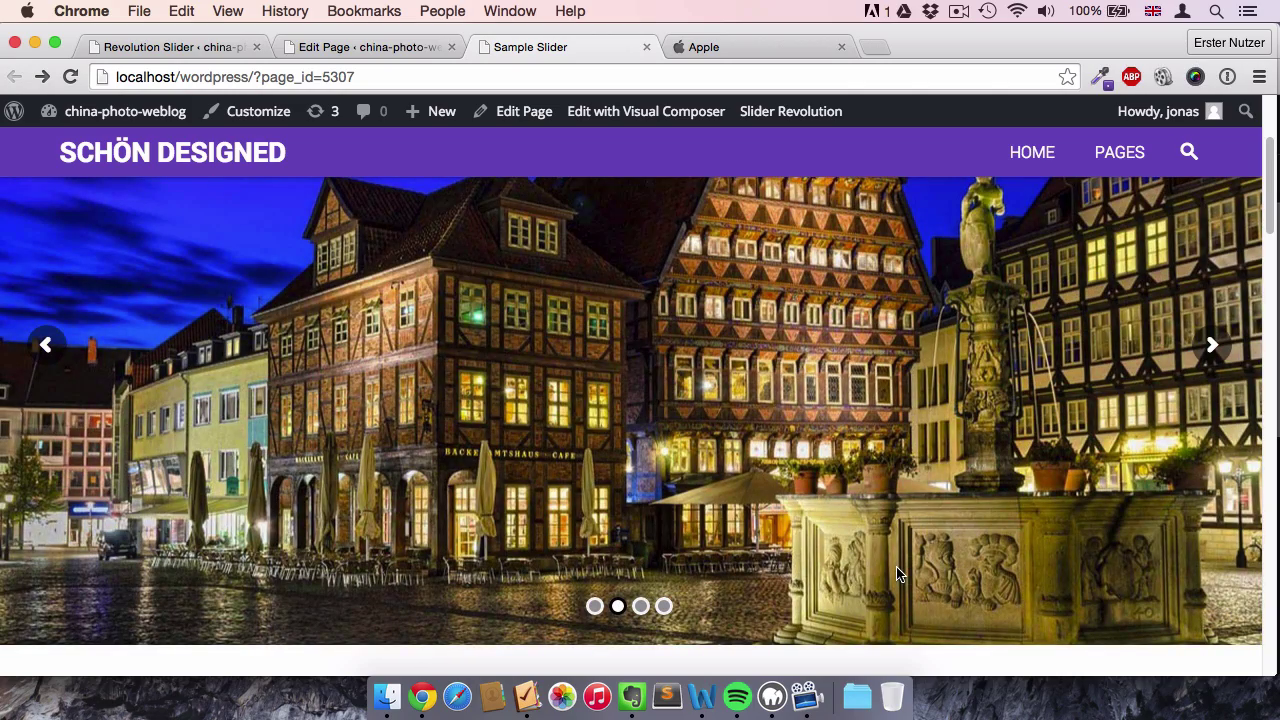
left_click(594, 606)
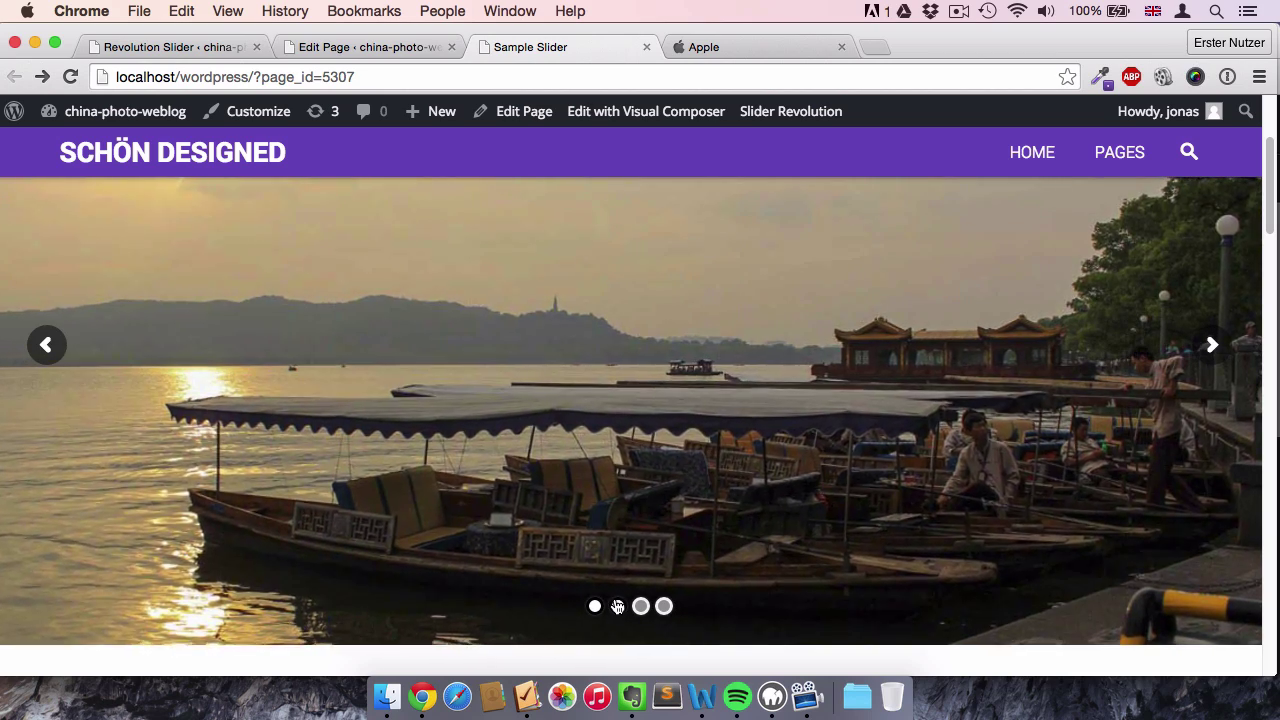
left_click(617, 607)
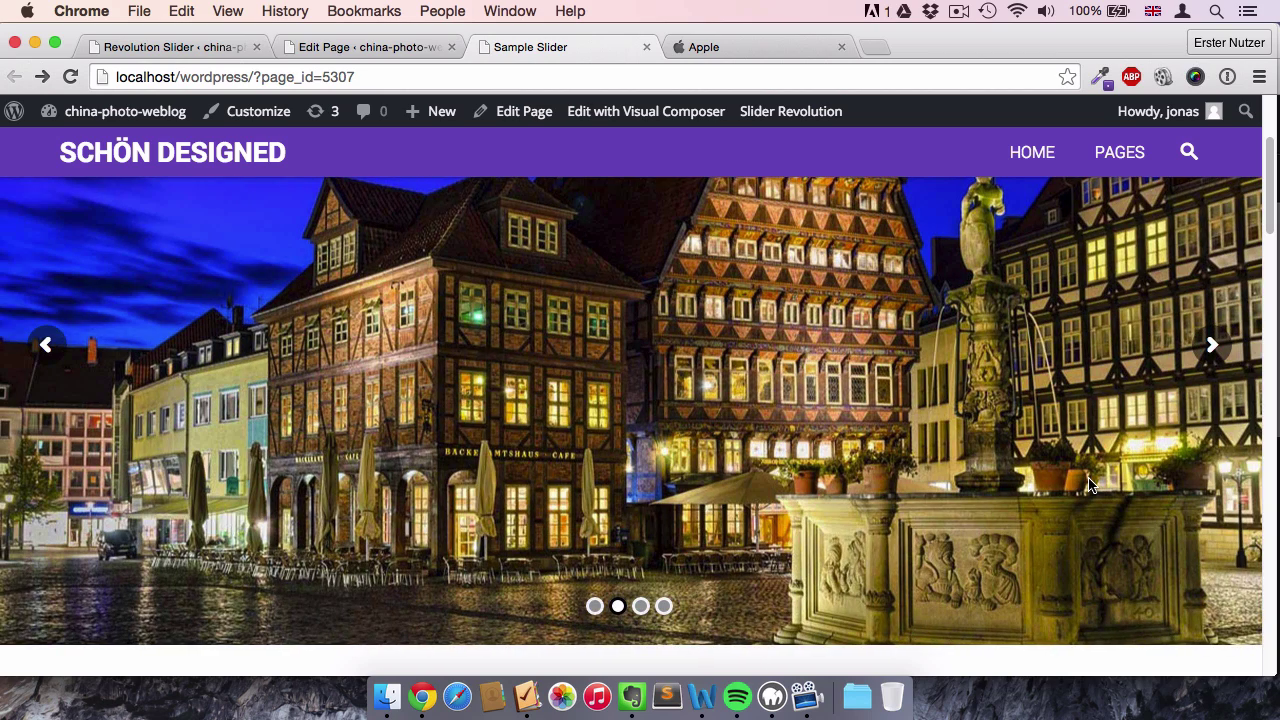
- Return to the slide editor and save slide 2 with its Fade and Slide To Right transitions
left_click(191, 52)
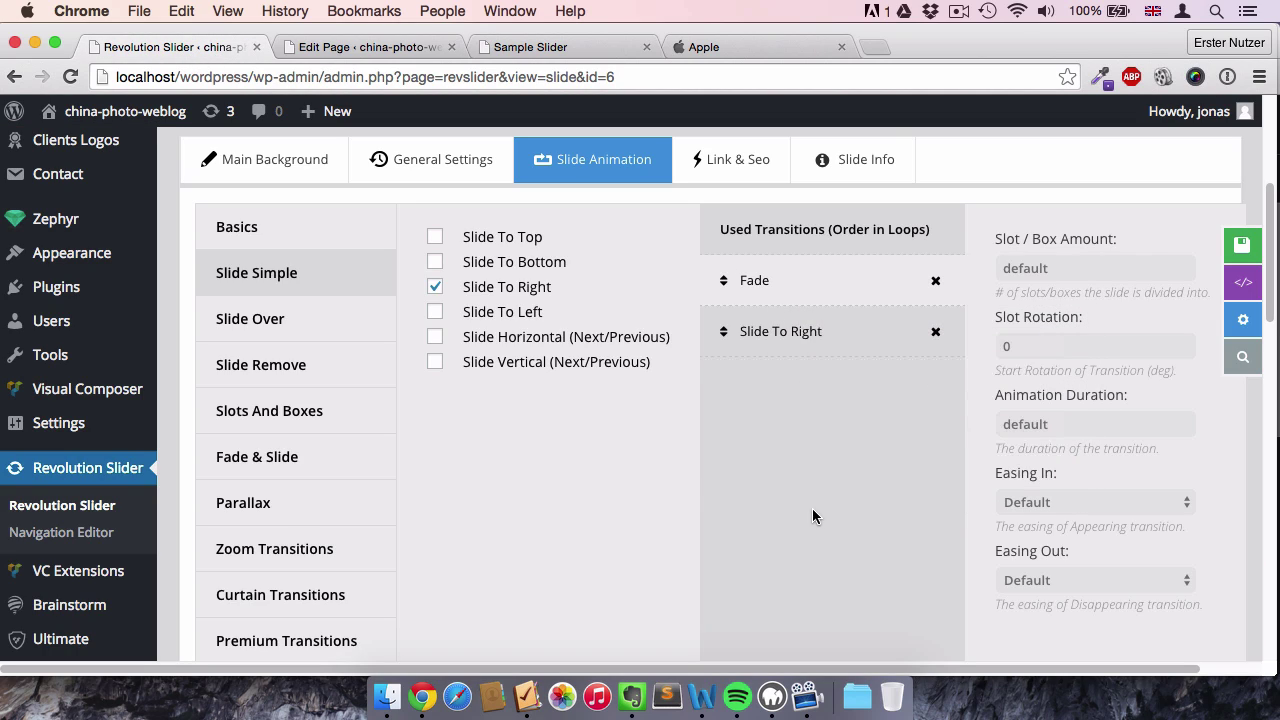
scroll(887, 493, "up", 3)
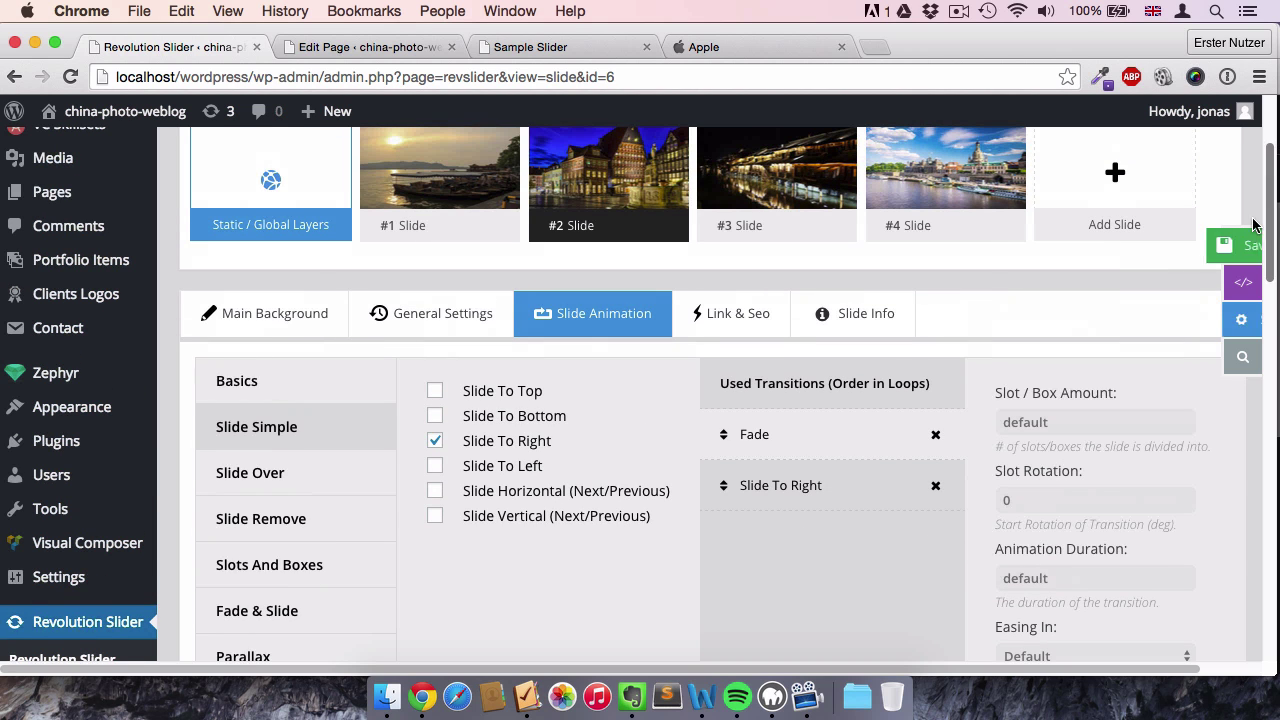
left_click(1200, 252)
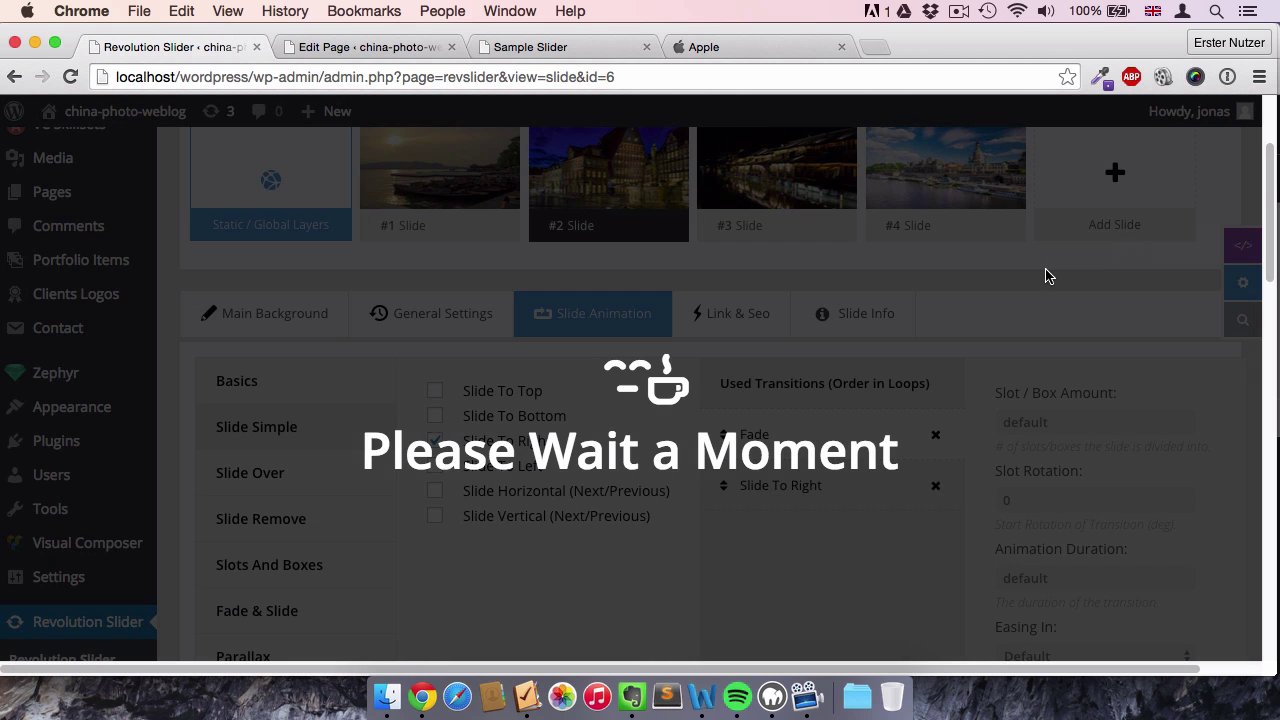
- Look over the transition categories and used transitions of slide 2, and open slide 1 in the slide editor
scroll(646, 520, "down", 4)
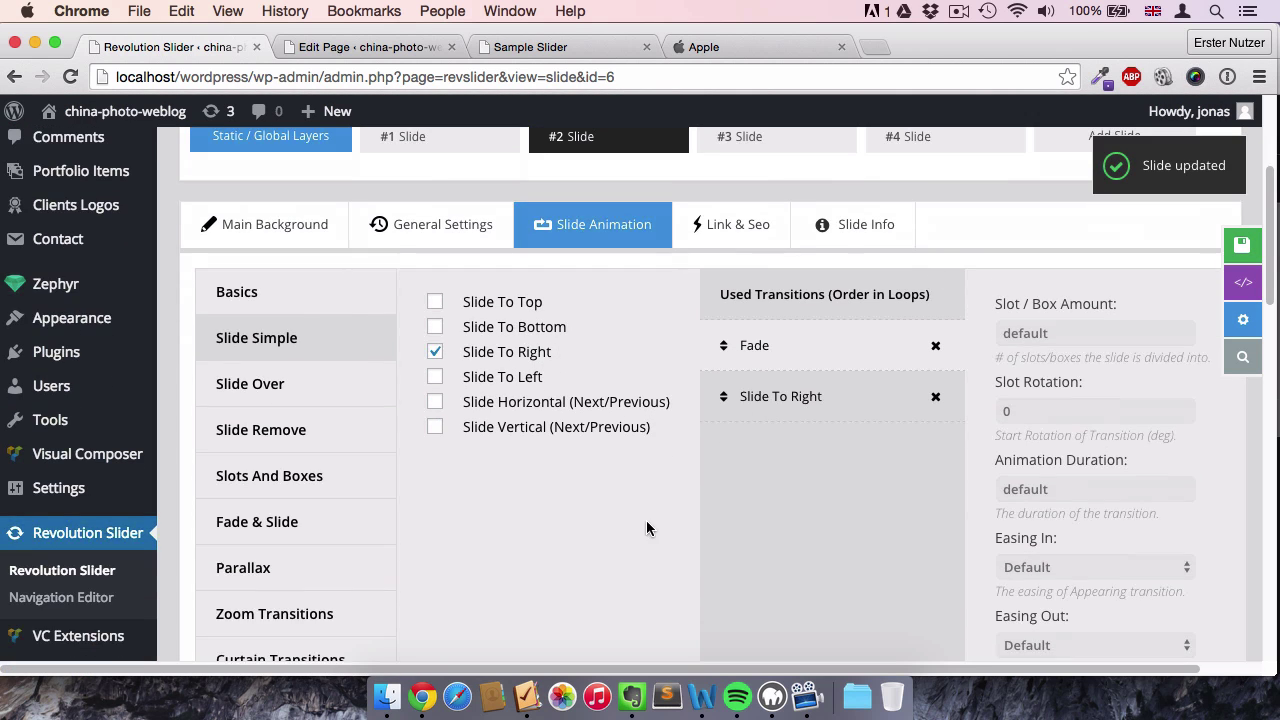
mouse_move(258, 290)
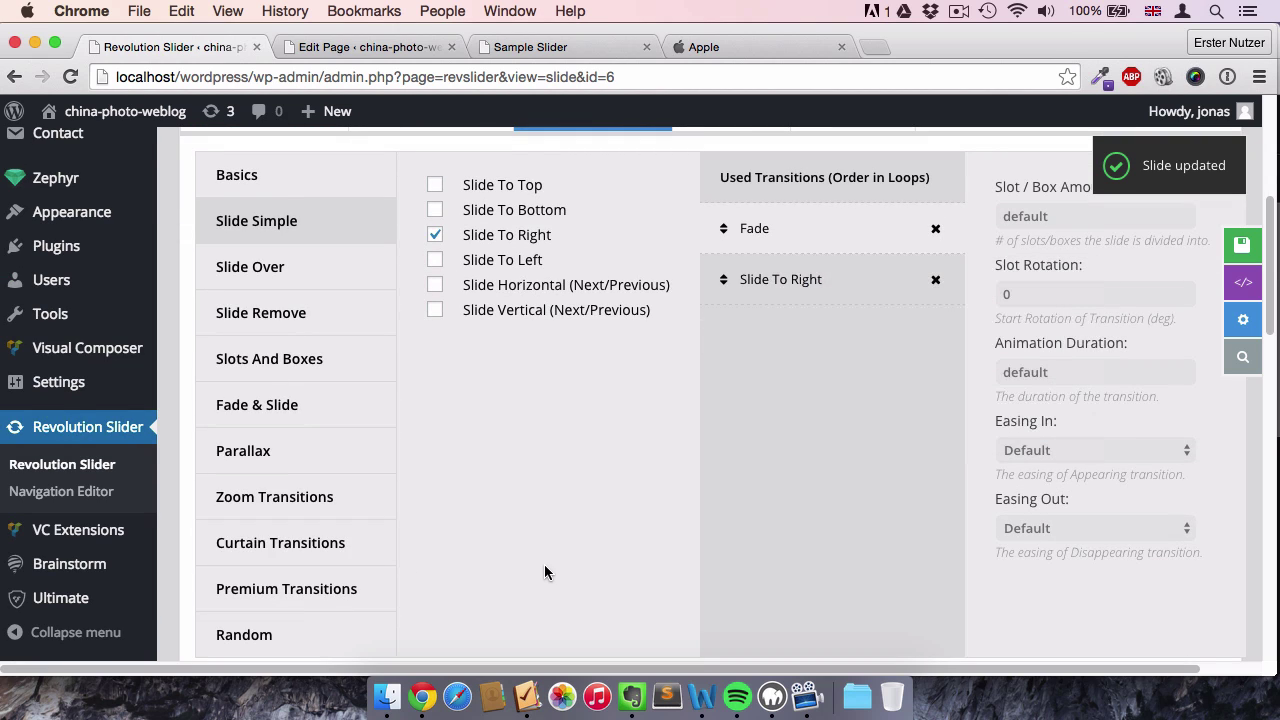
scroll(544, 572, "down", 2)
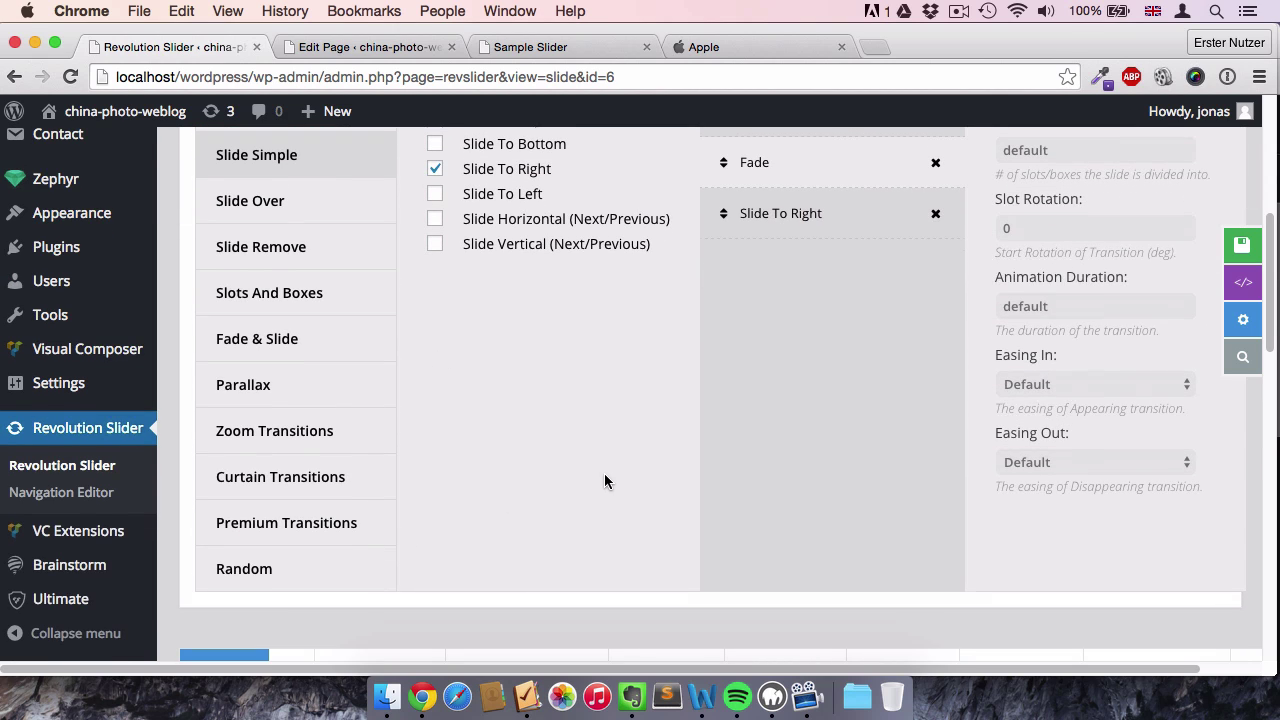
scroll(605, 475, "up", 1)
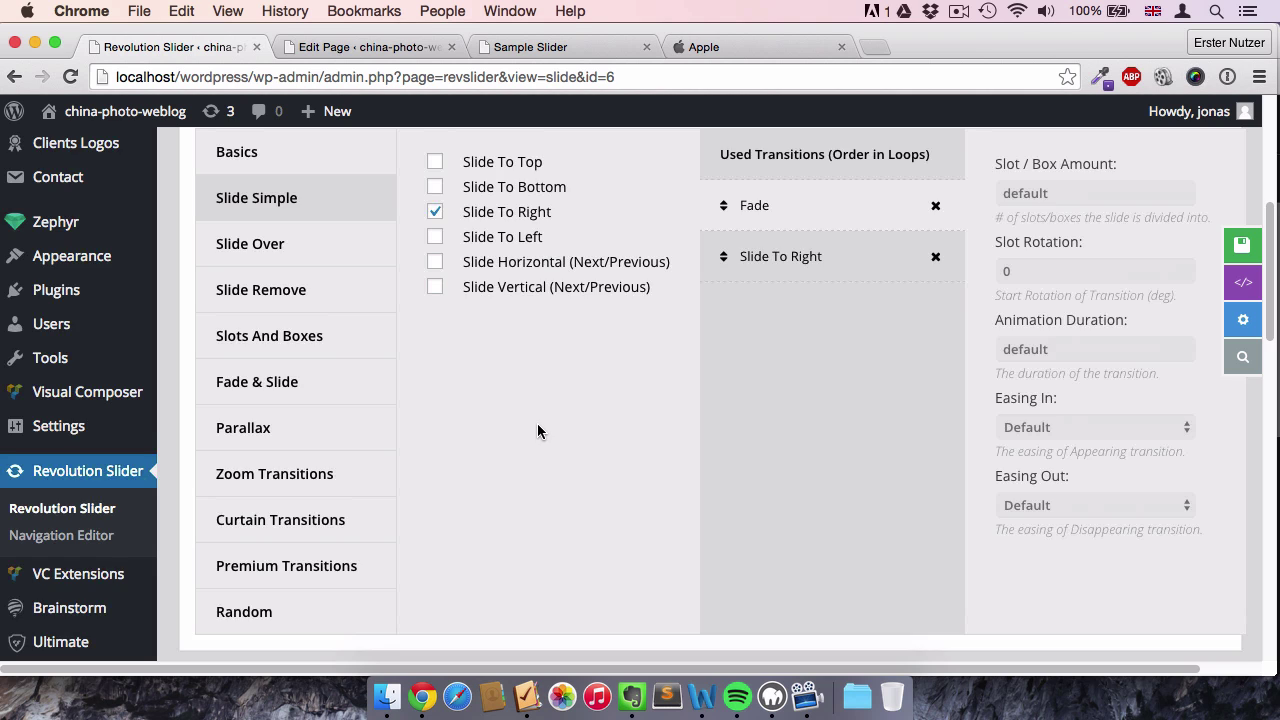
scroll(537, 432, "up", 2)
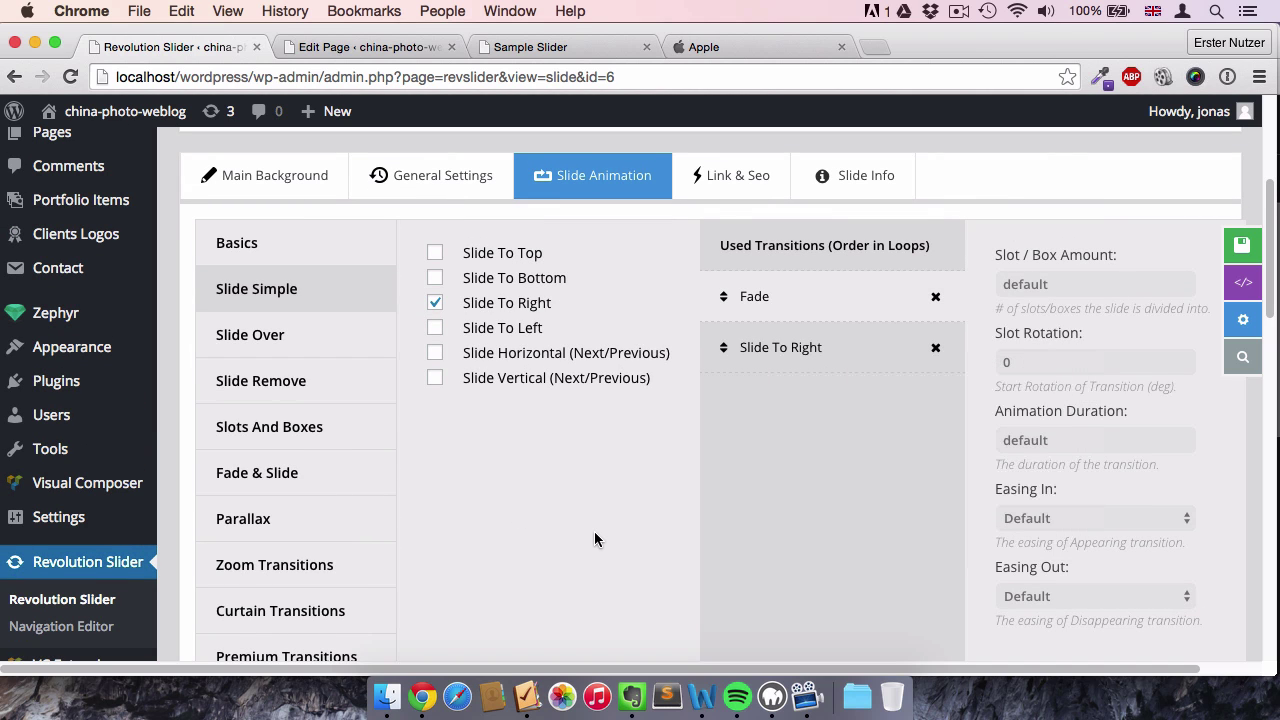
scroll(170, 270, "up", 5)
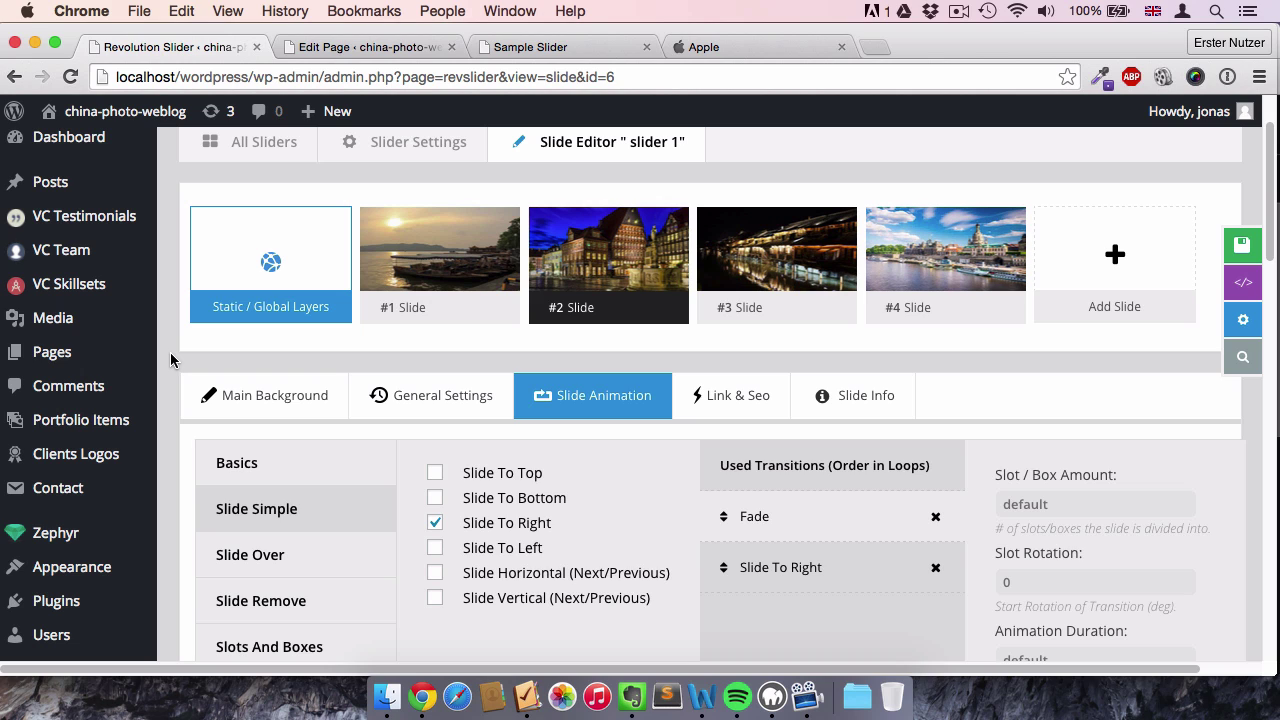
left_click(455, 250)
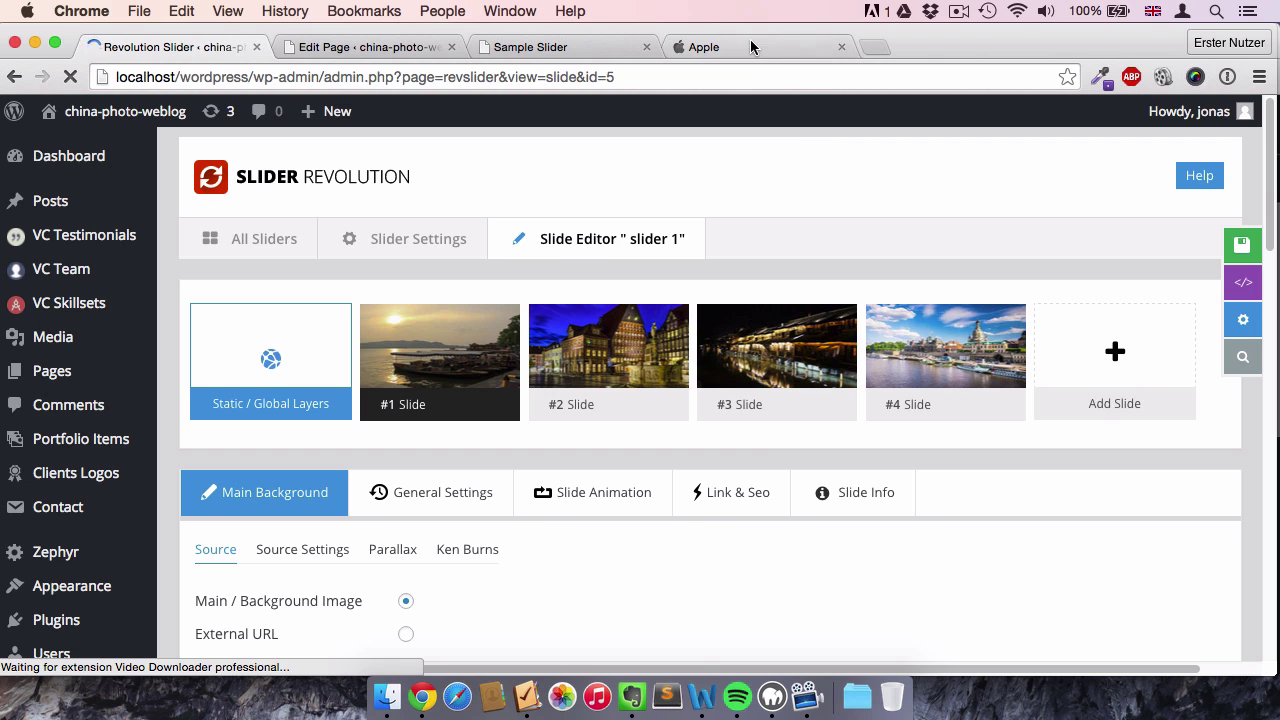
- Switch to the Apple website and browse the third, second and fourth slides of its homepage slider as an example
left_click(749, 41)
scroll(1023, 242, "down", 2)
scroll(1023, 242, "up", 2)
scroll(1012, 464, "down", 2)
scroll(1012, 464, "down", 1)
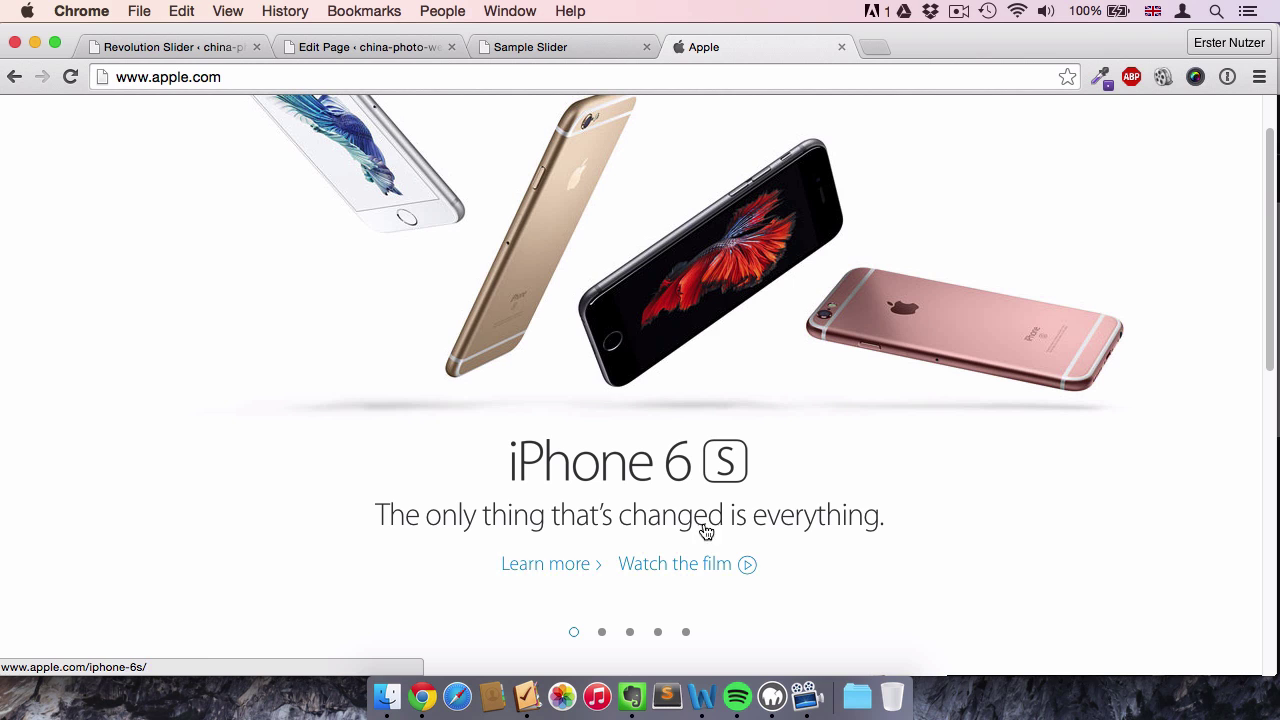
left_click(630, 633)
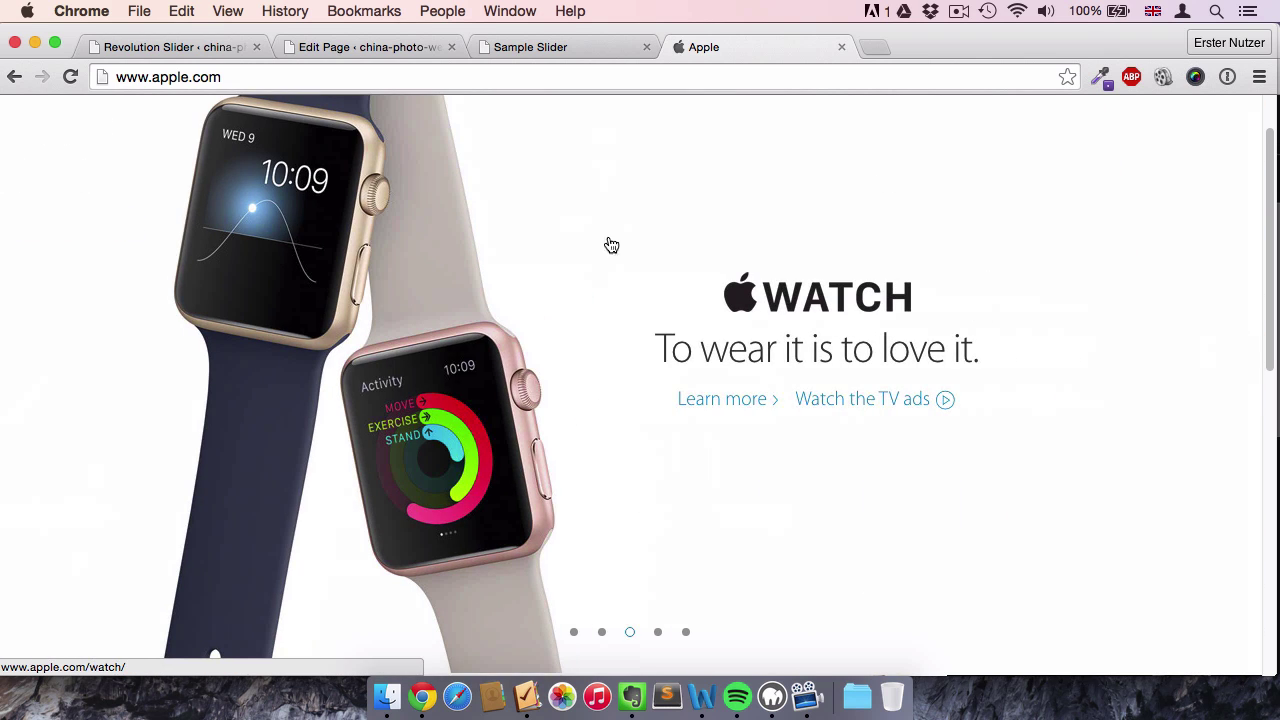
left_click(603, 632)
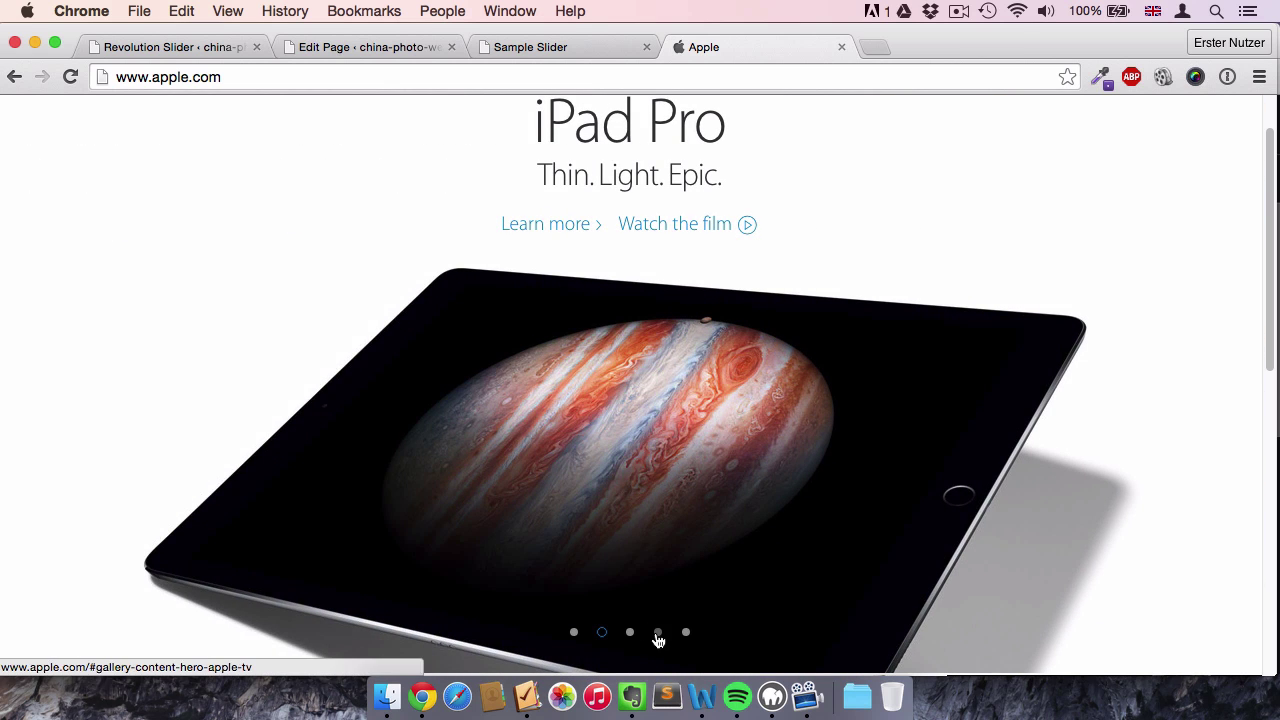
left_click(657, 632)
- Return to slide 1 in the slide editor and zoom the browser page out until the whole slide canvas fits
left_click(190, 51)
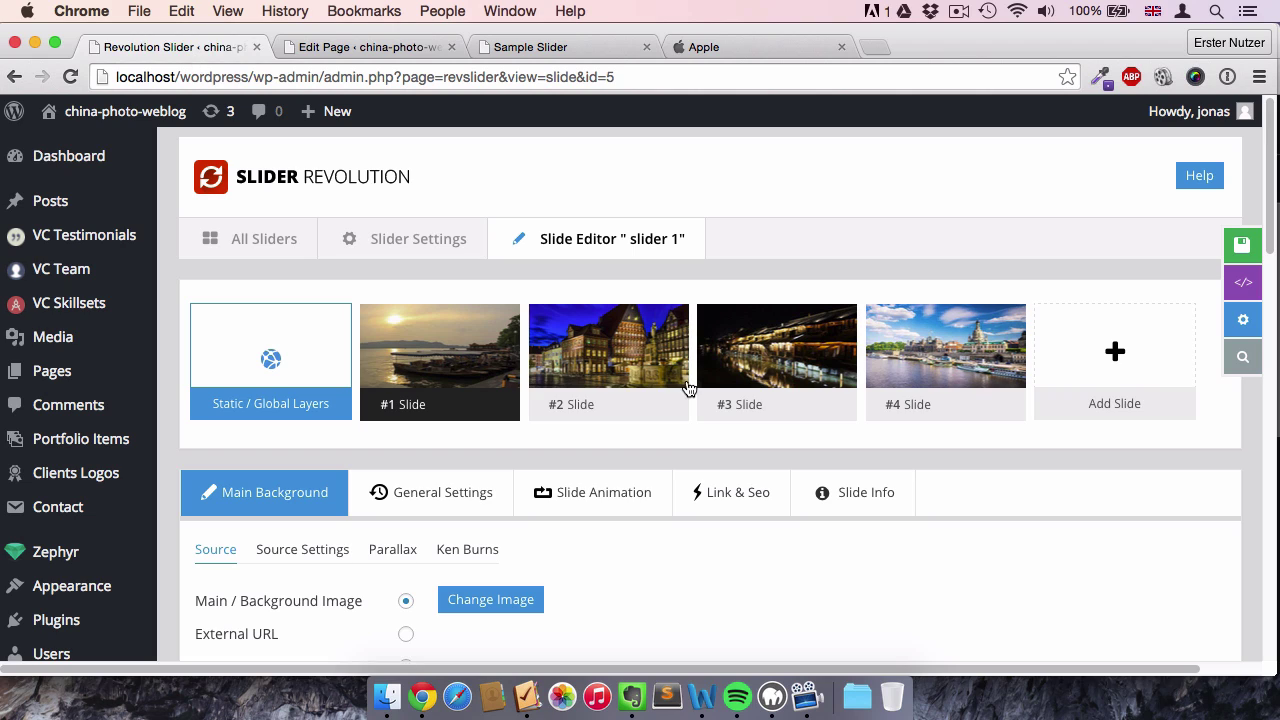
scroll(645, 461, "down", 6)
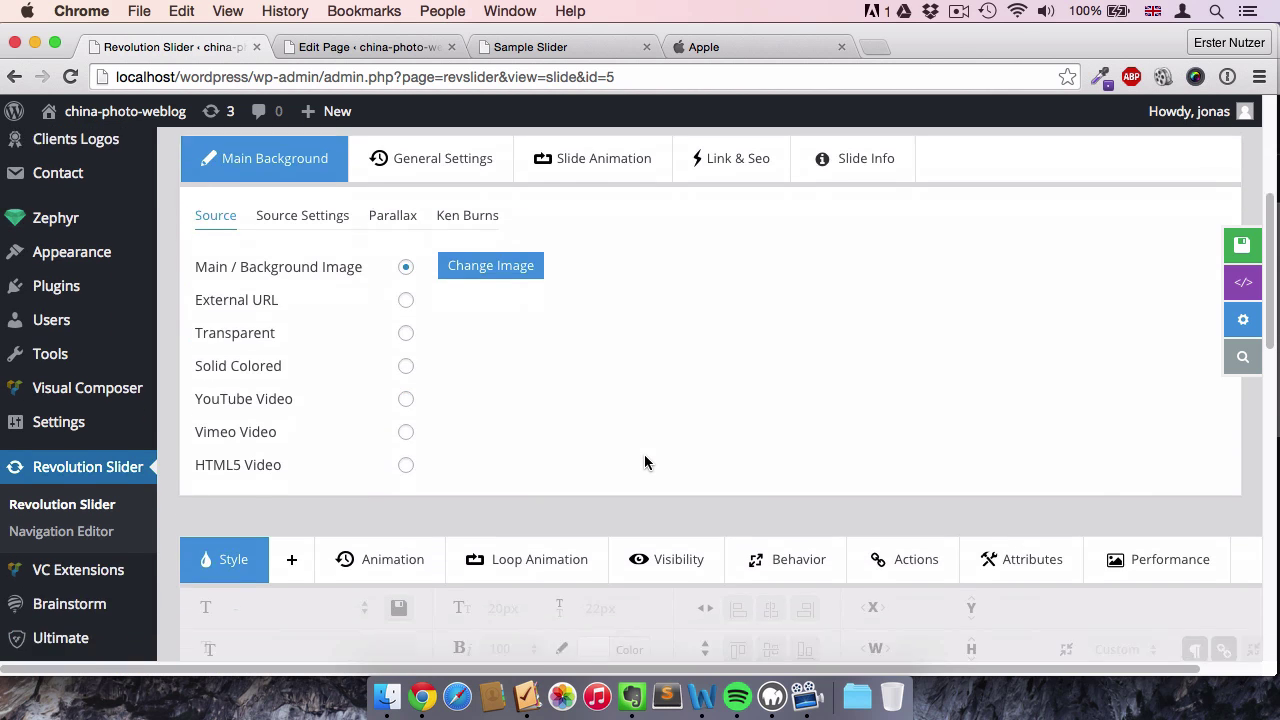
scroll(165, 368, "down", 3)
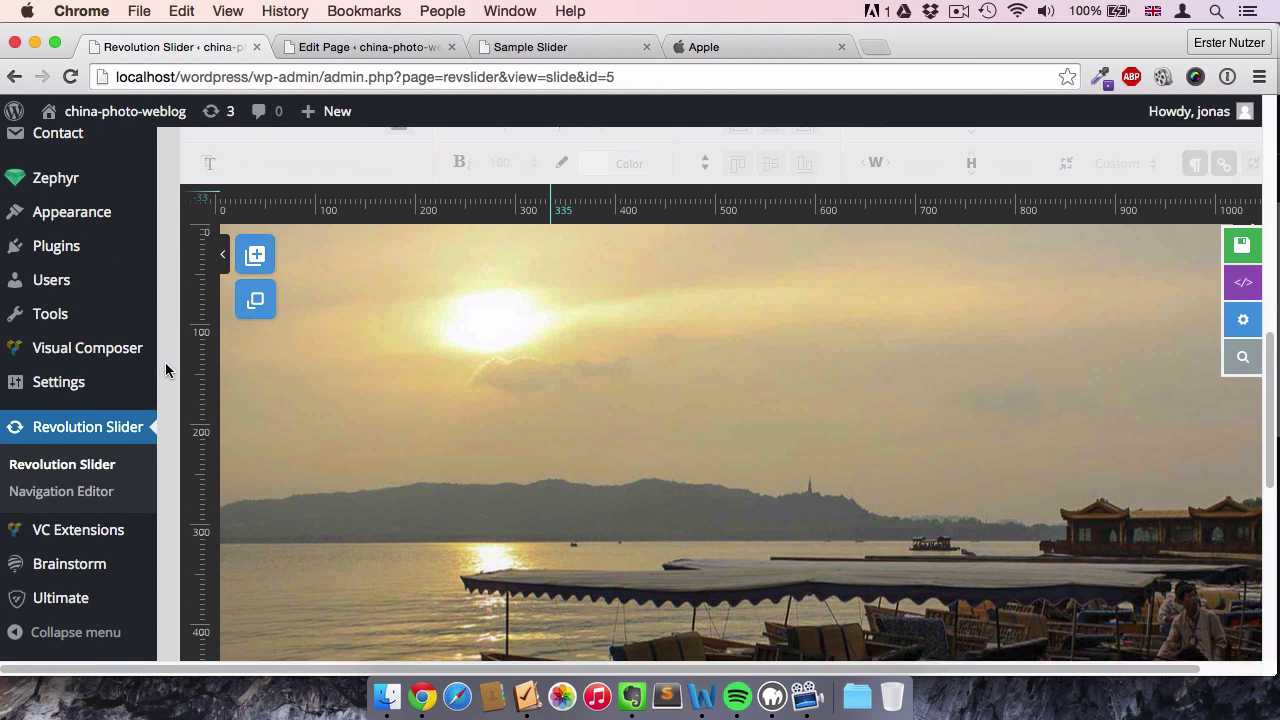
key("super+minus")
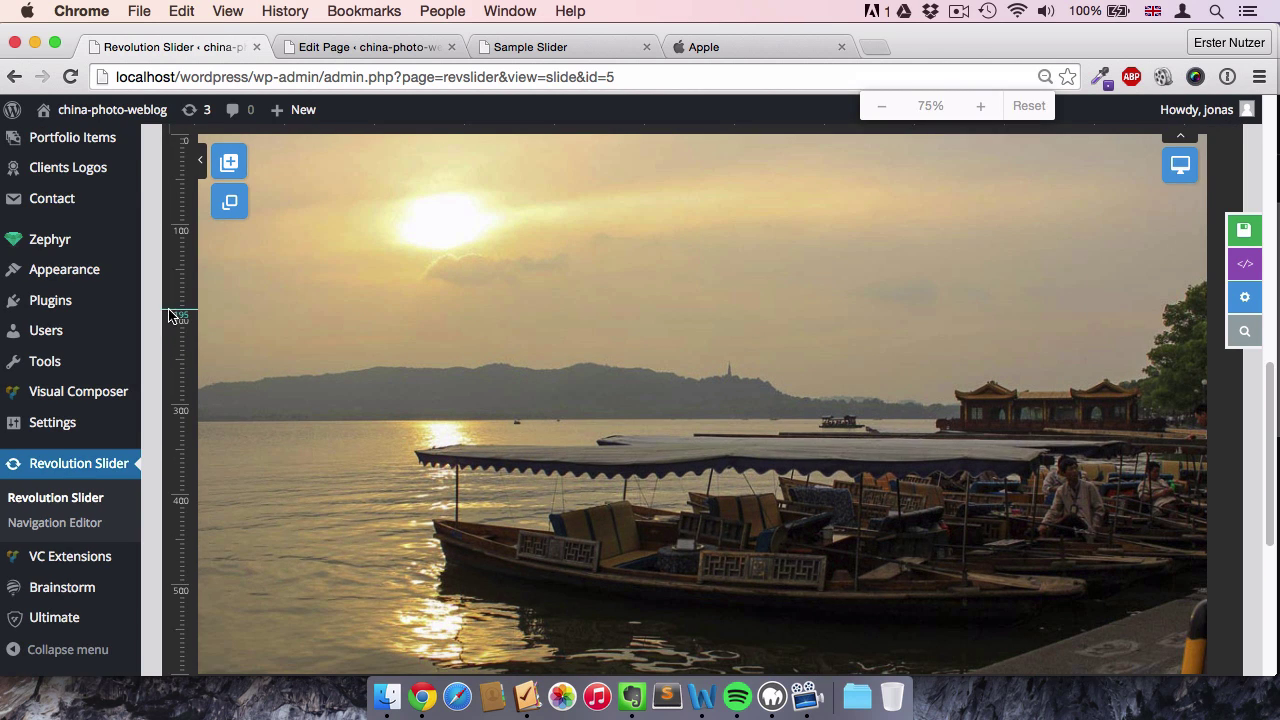
scroll(121, 187, "up", 1)
scroll(121, 187, "up", 1)
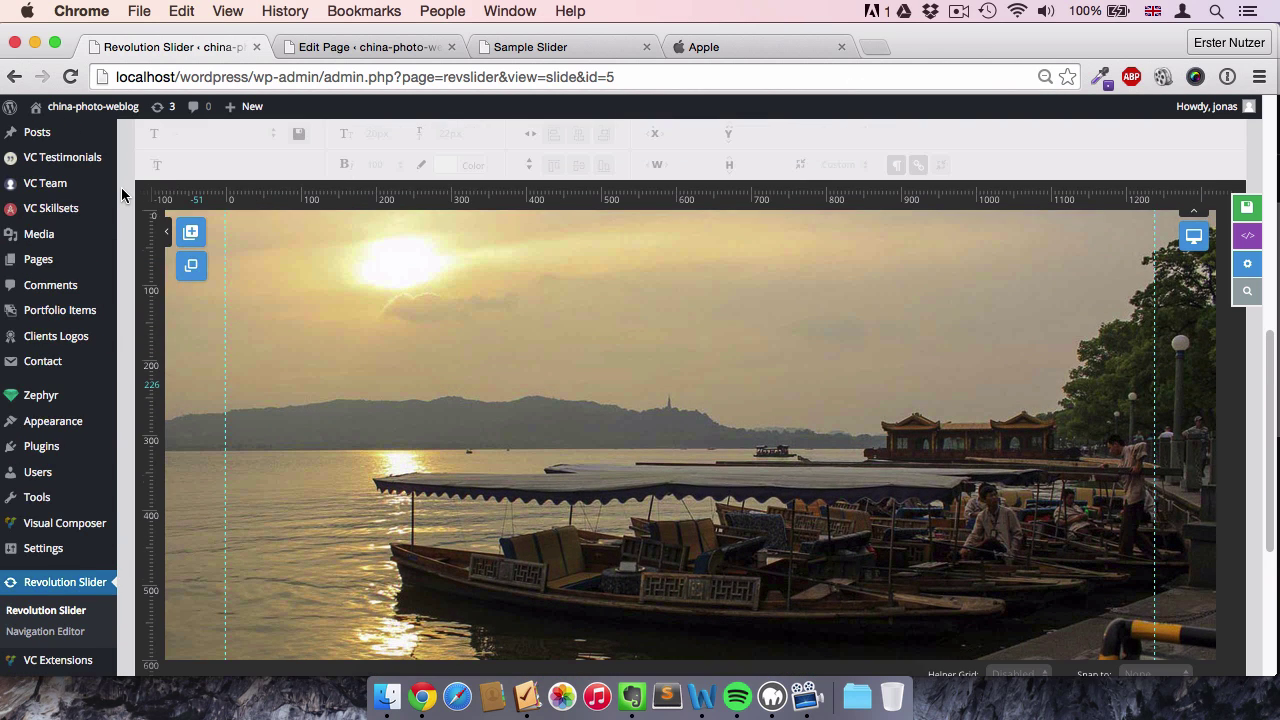
- Examine the canvas of slide 1, its timeline, the layer style options and the tools for adding layers
scroll(121, 187, "down", 2)
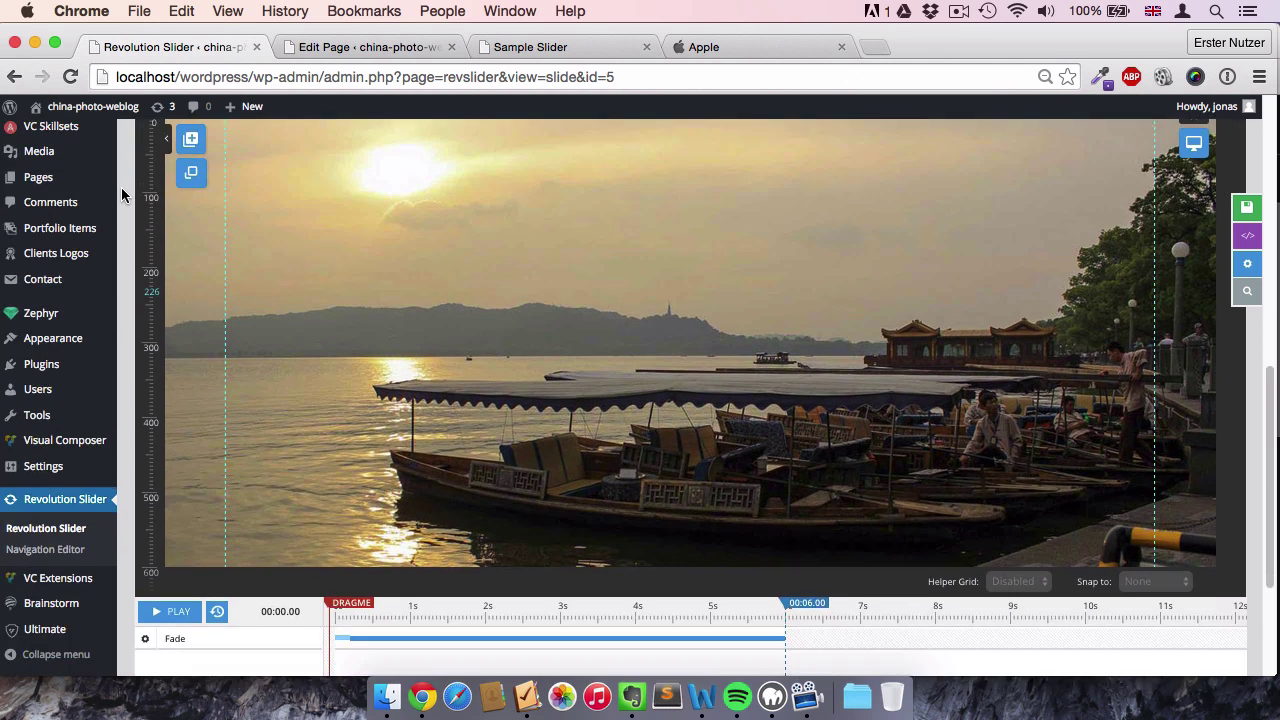
scroll(121, 187, "up", 3)
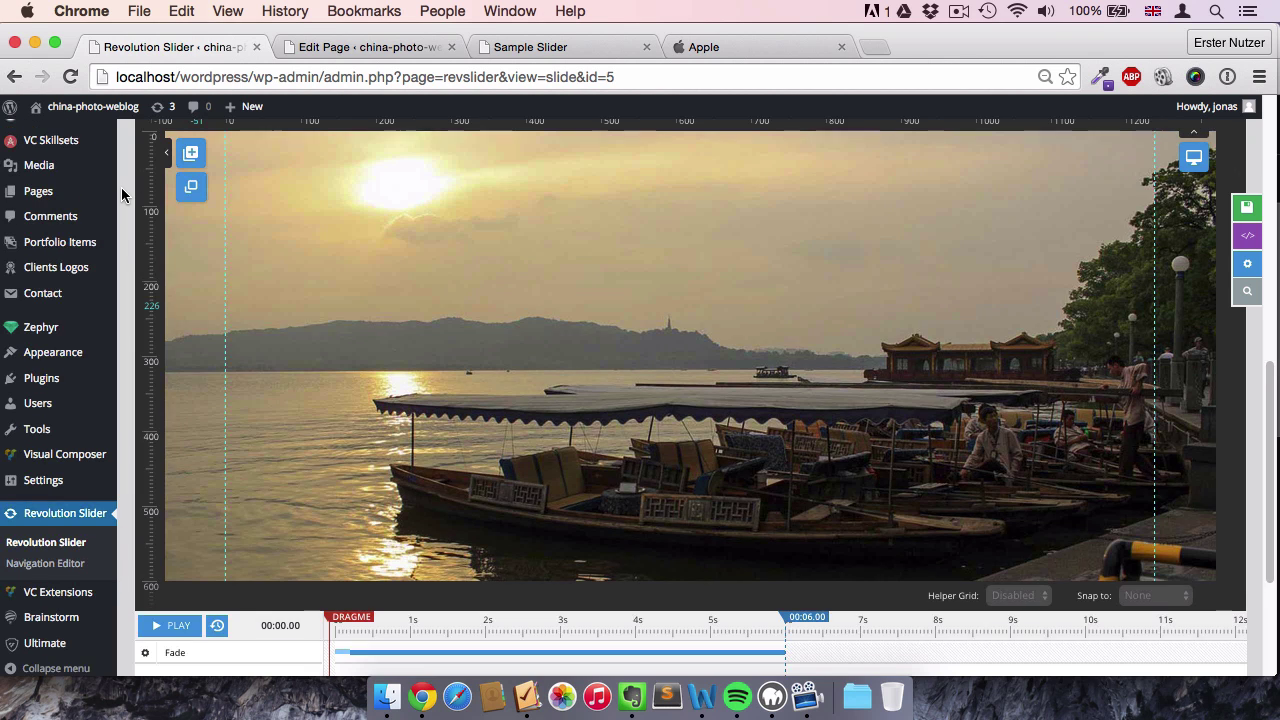
scroll(121, 187, "down", 2)
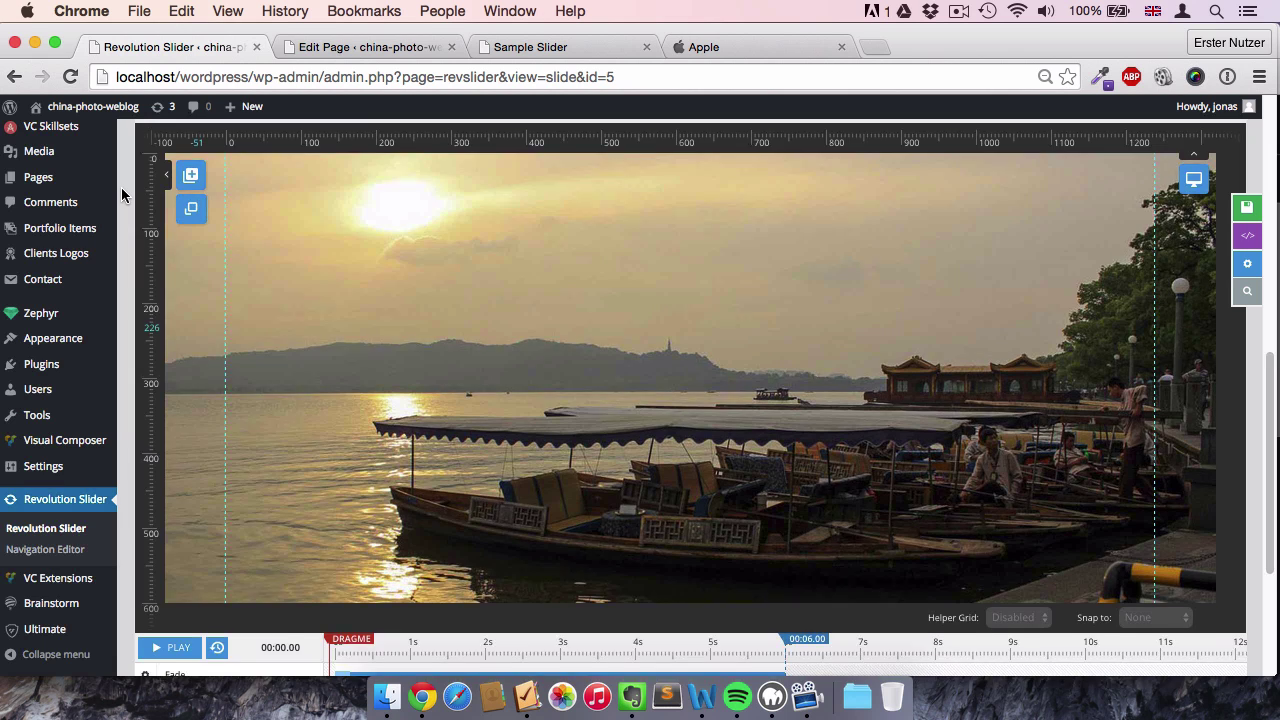
scroll(121, 187, "down", 2)
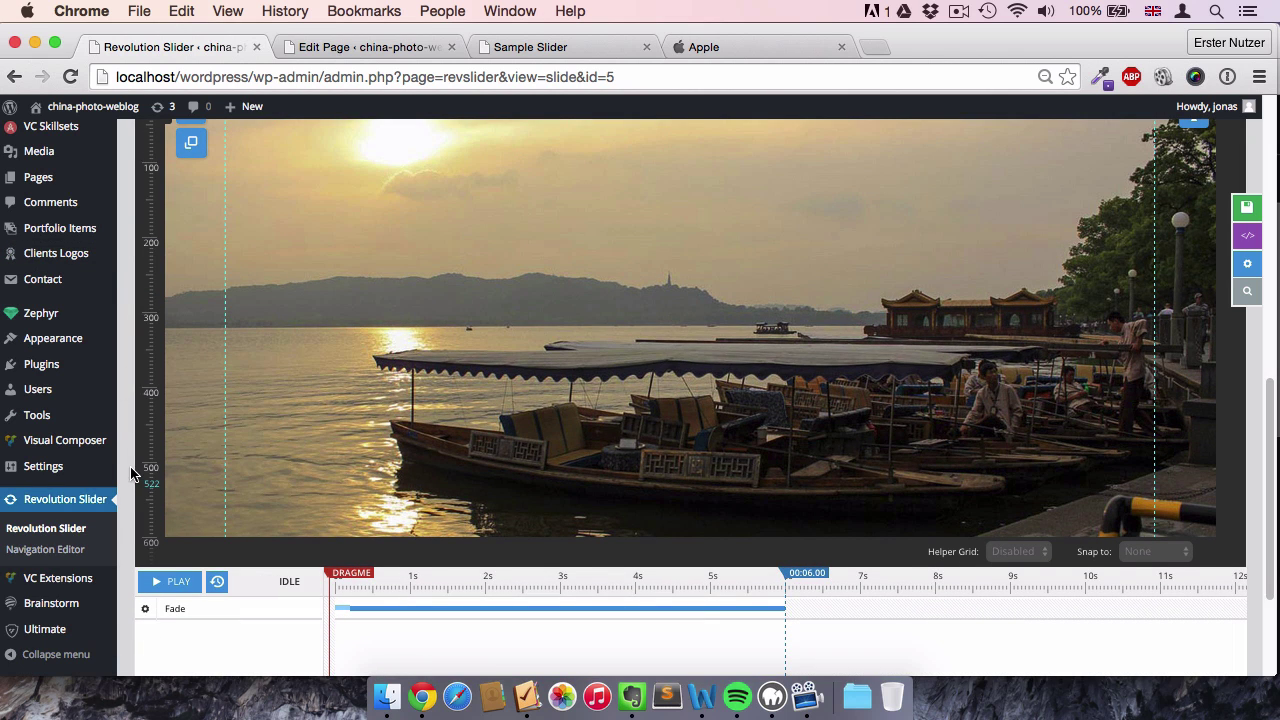
scroll(126, 459, "up", 10)
scroll(126, 459, "down", 8)
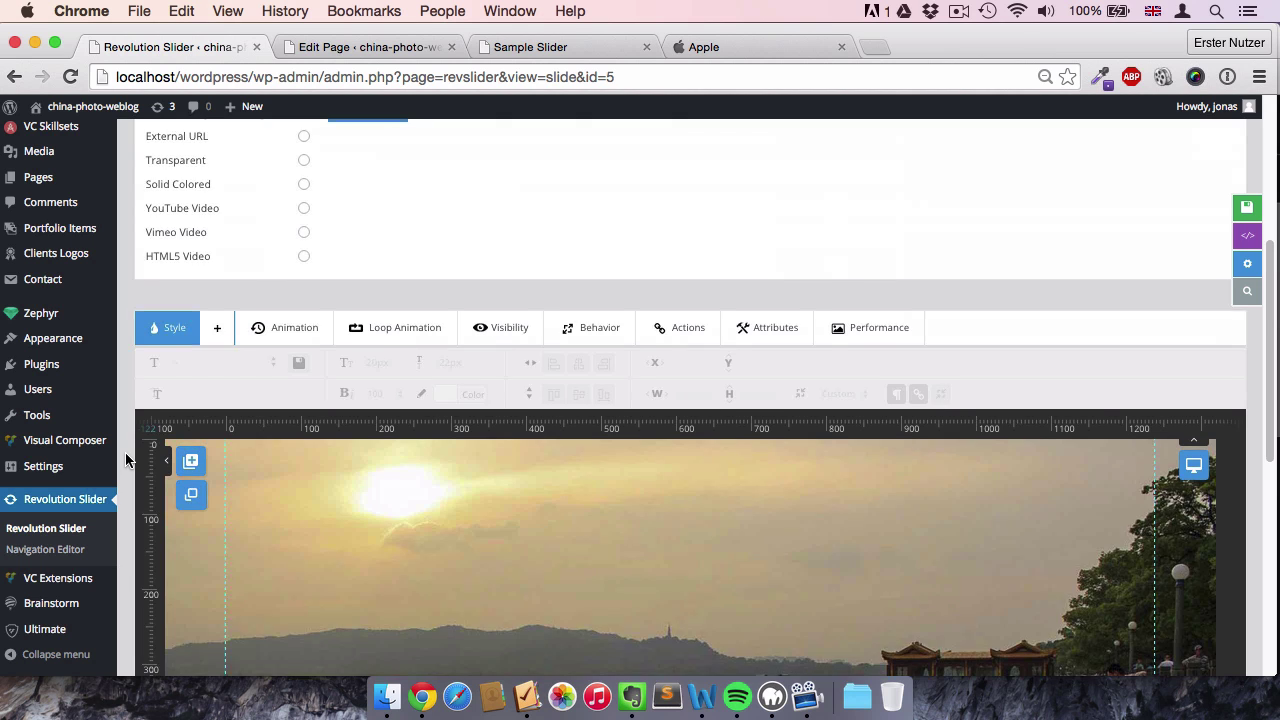
scroll(126, 459, "down", 2)
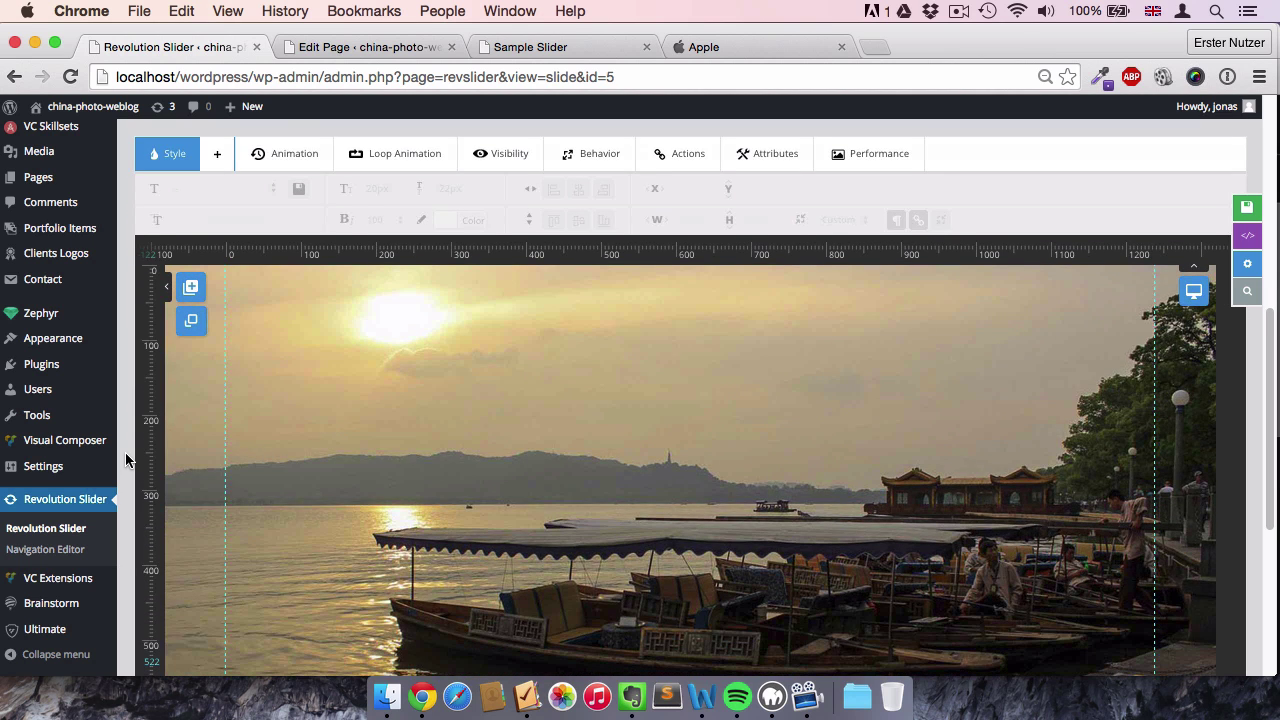
scroll(126, 459, "down", 2)
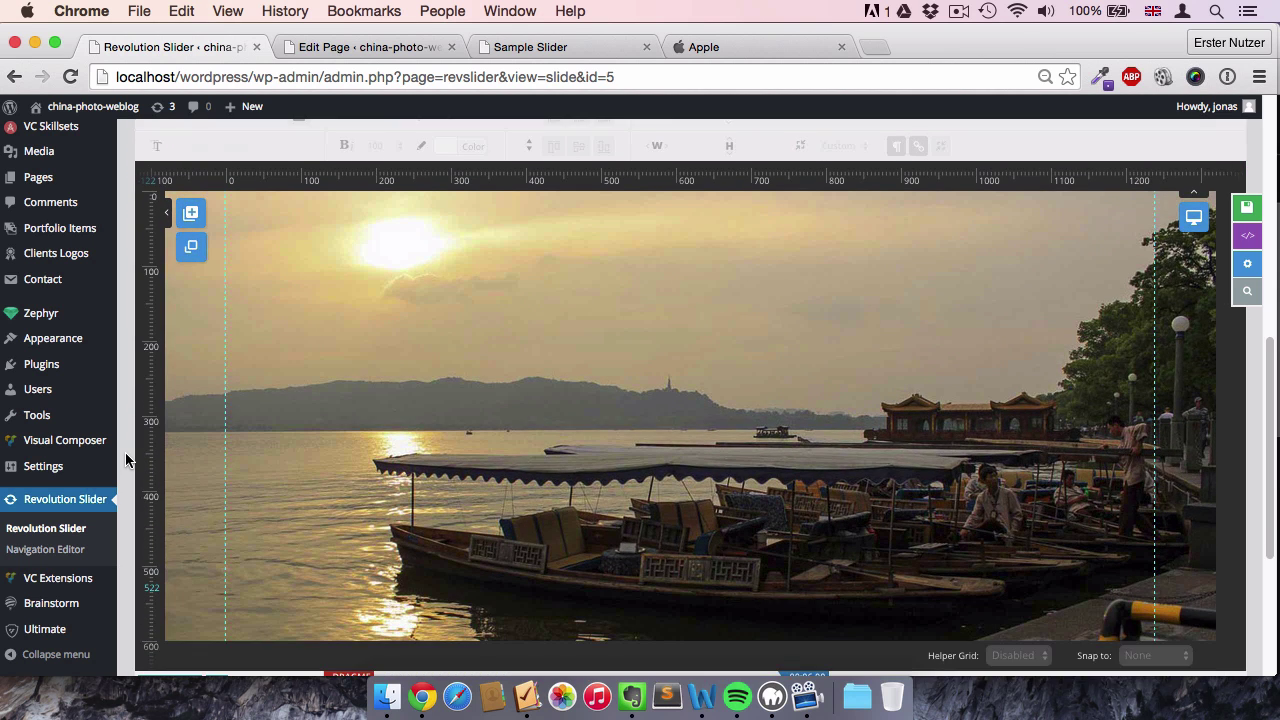
mouse_move(192, 216)
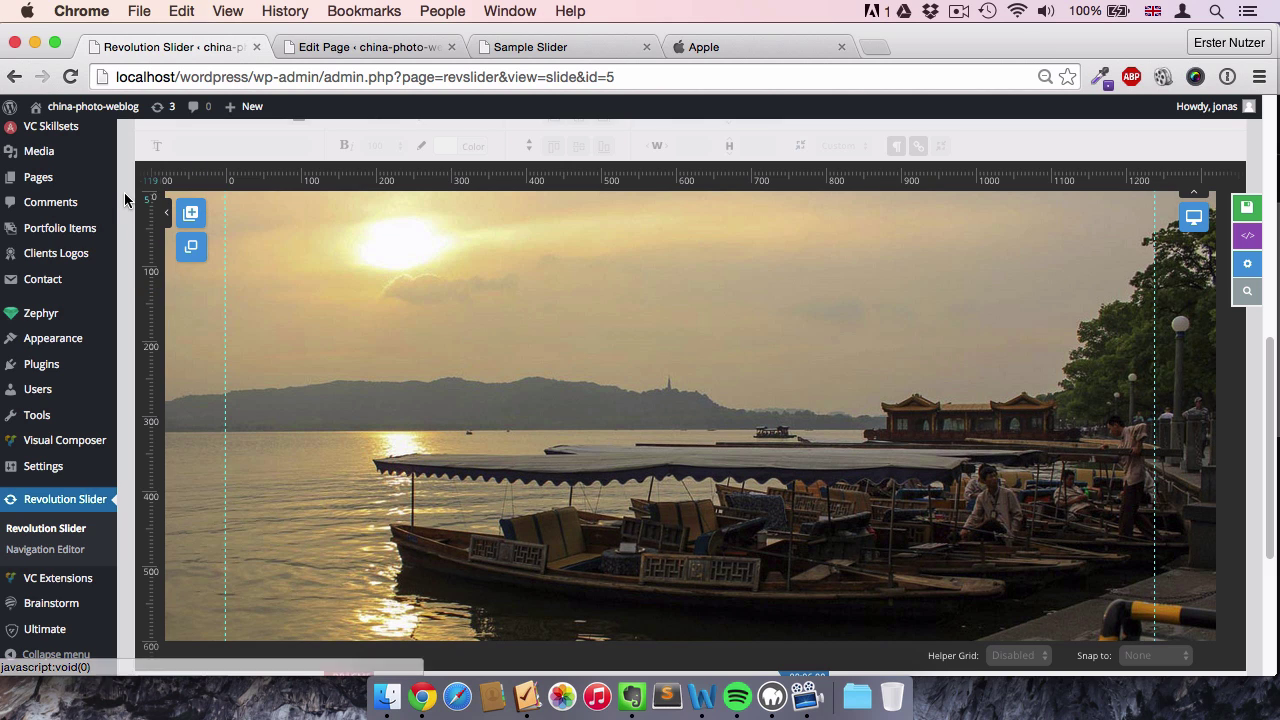
- Open the Static / Global Layers of slider 1 and bring their empty canvas into view
scroll(124, 192, "up", 10)
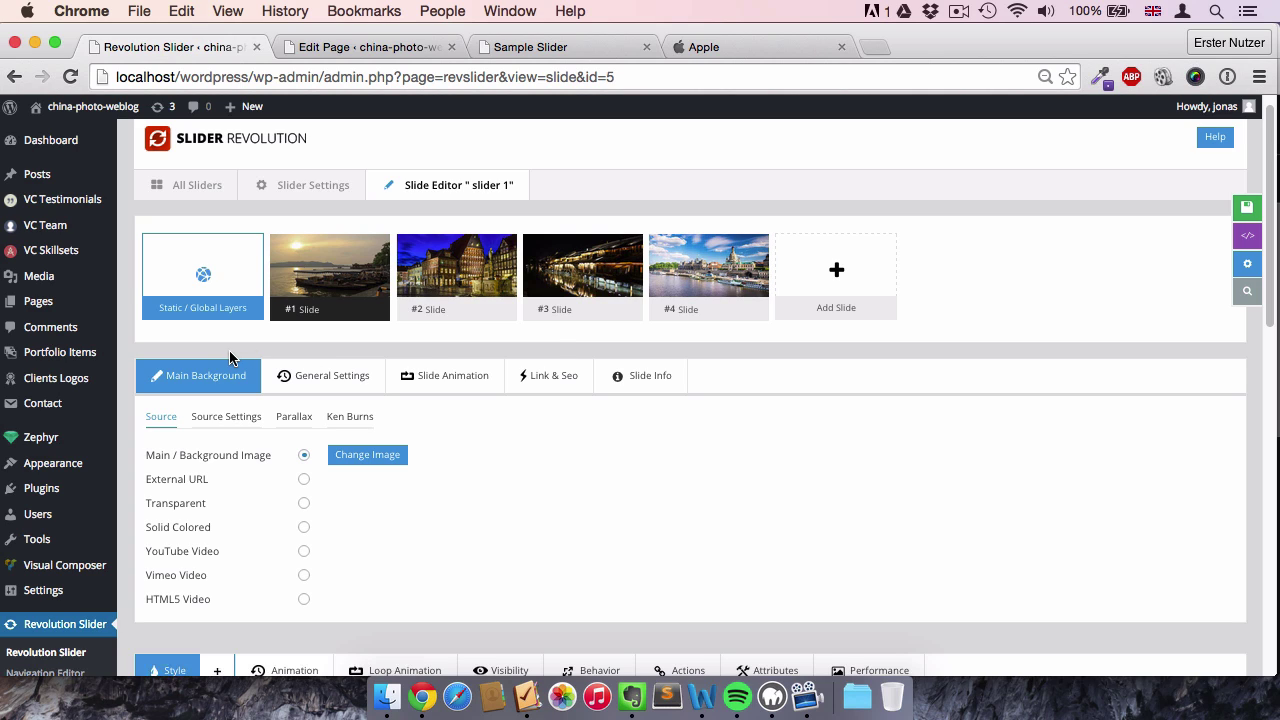
left_click(226, 272)
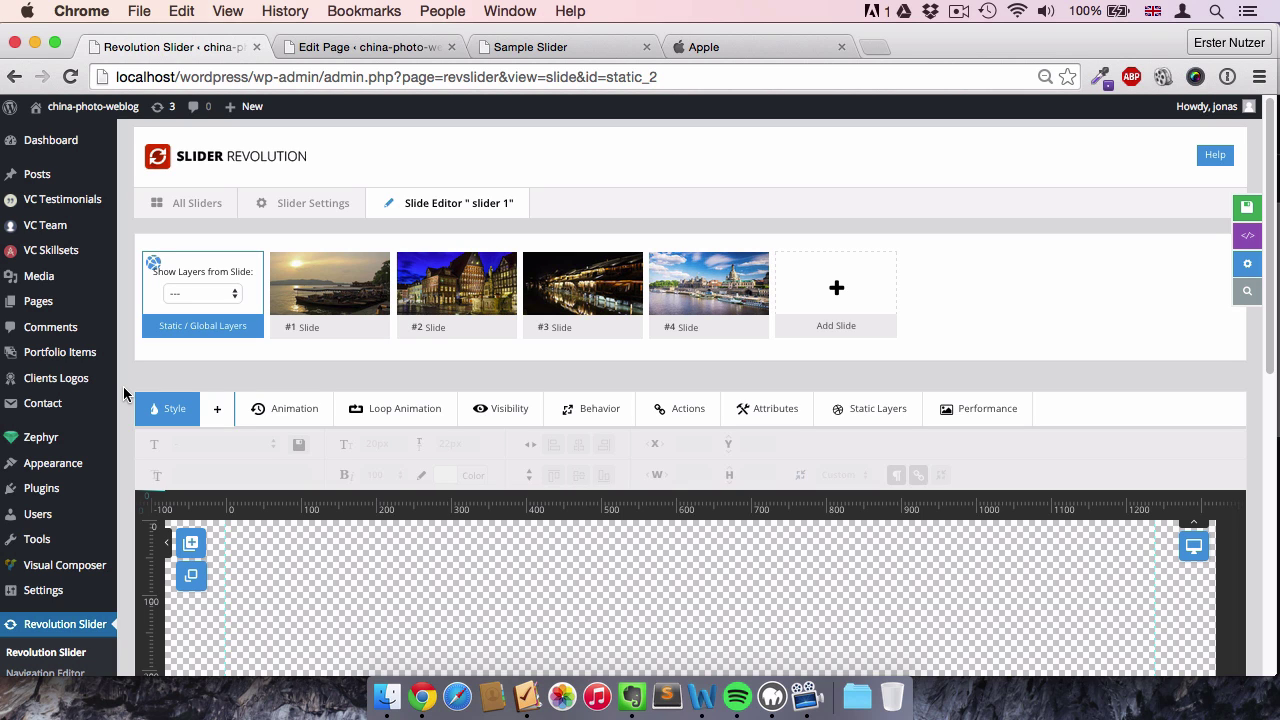
scroll(123, 392, "down", 5)
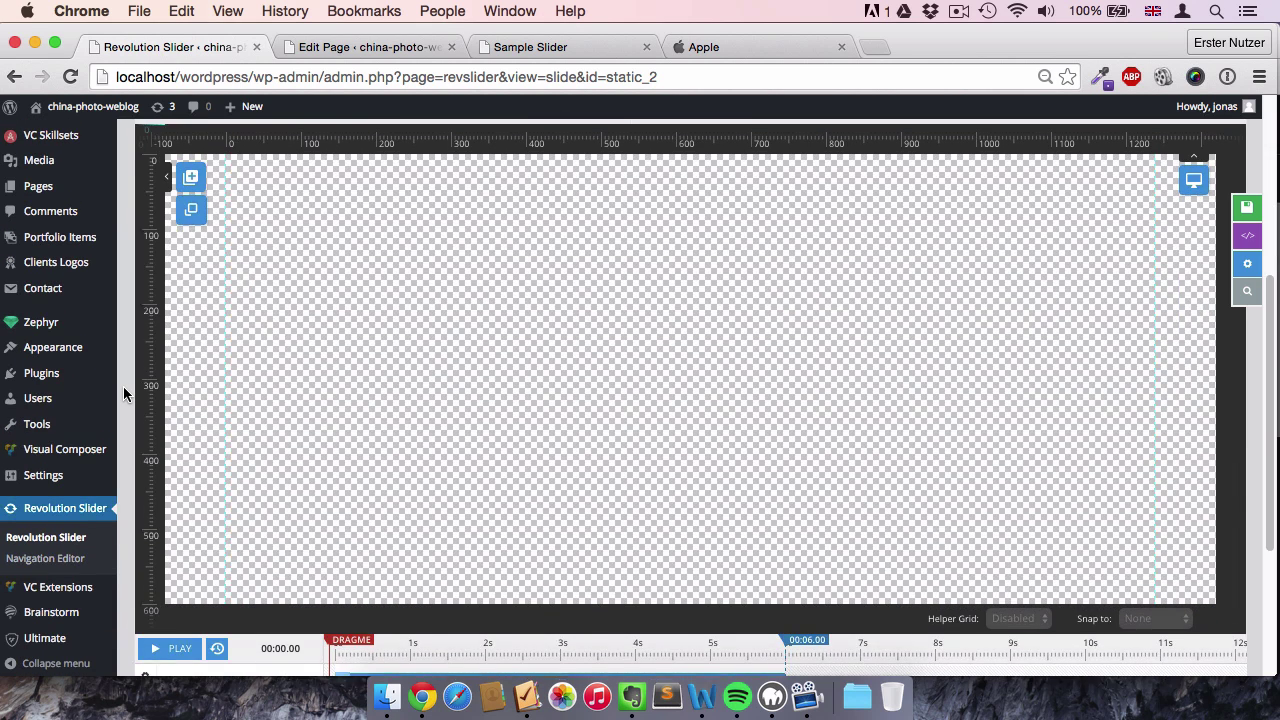
scroll(297, 368, "up", 1)
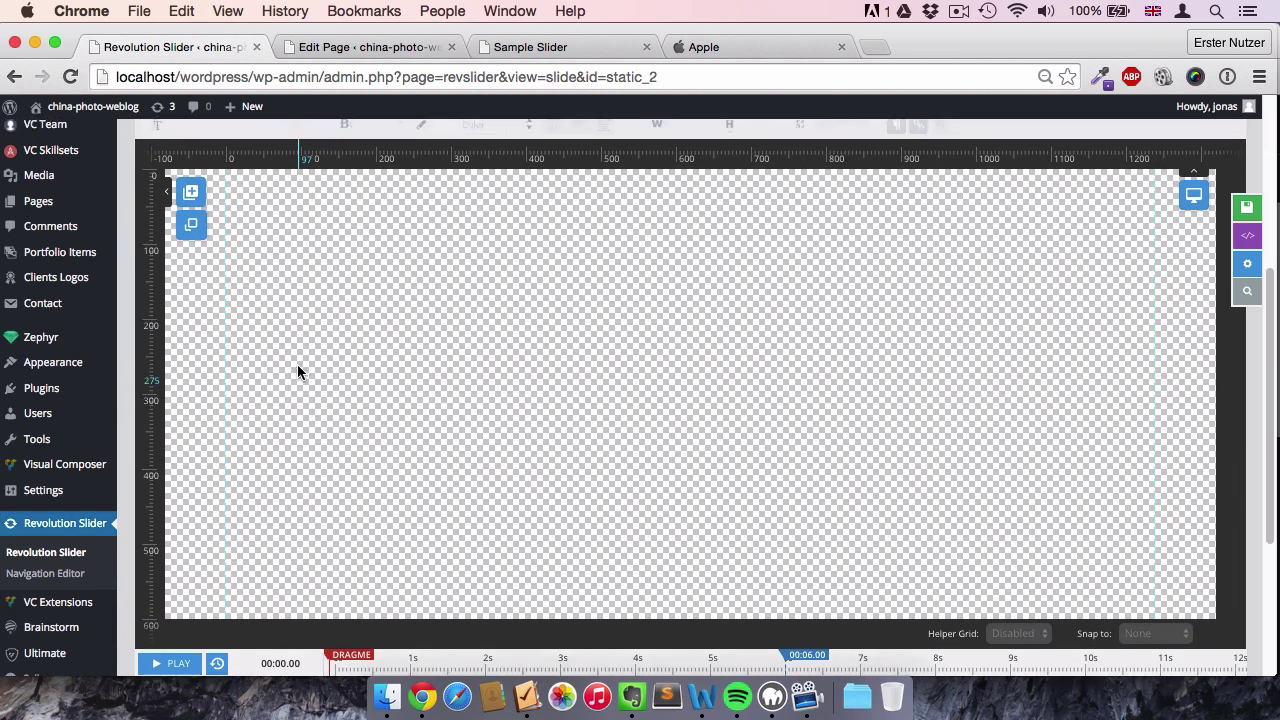
scroll(297, 370, "up", 1)
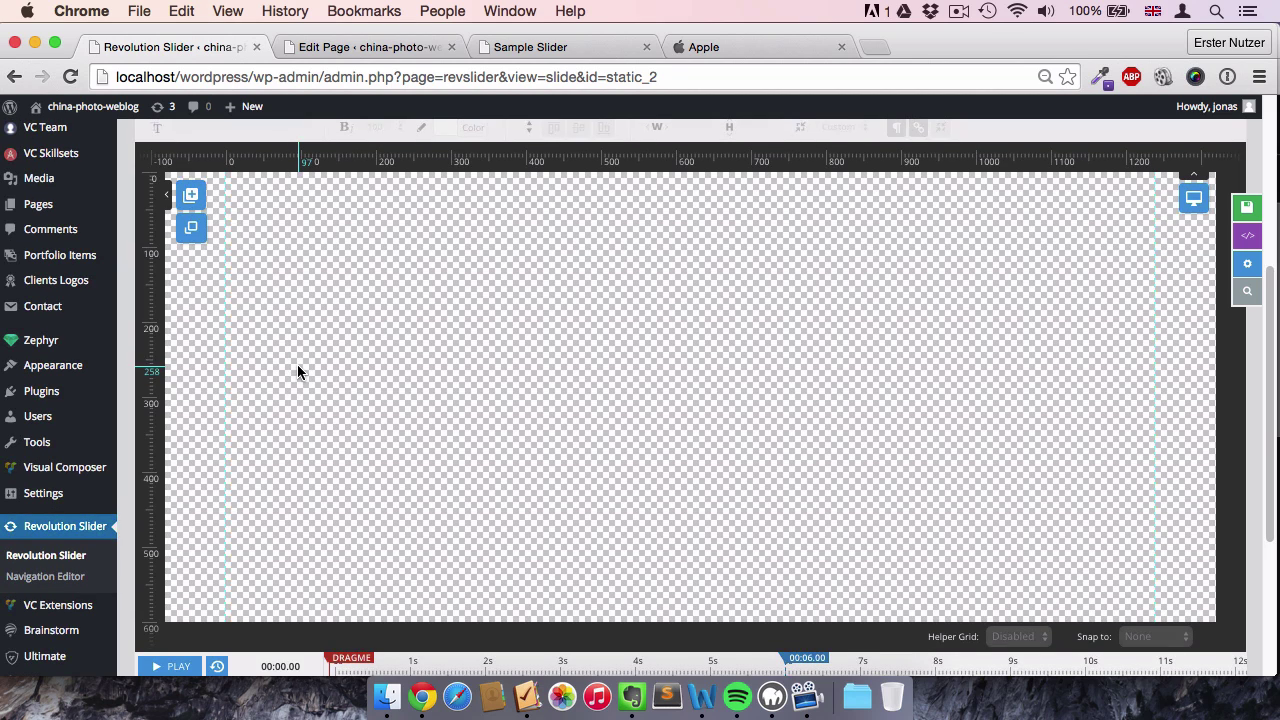
scroll(265, 325, "up", 1)
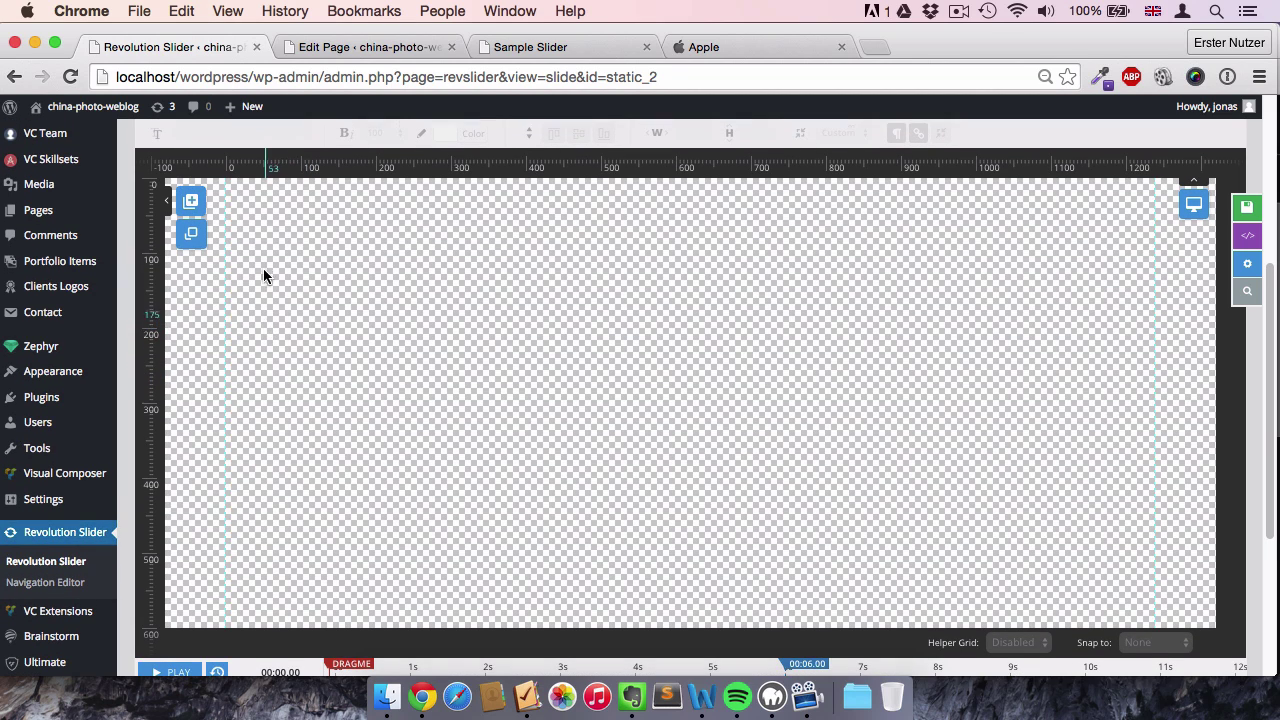
- Add a text layer reading "AMAZING BEAUTIFUL TITLE" to the empty Static / Global Layers canvas
left_click(191, 201)
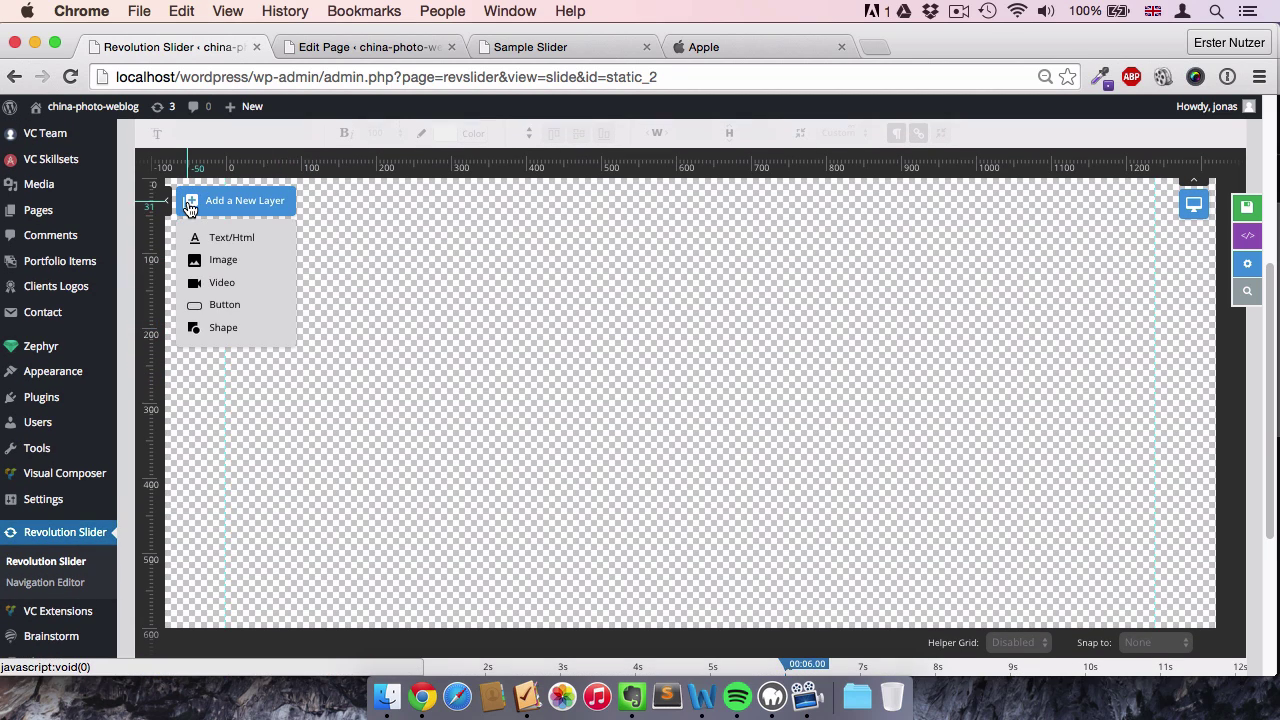
left_click(252, 248)
double_click(381, 268)
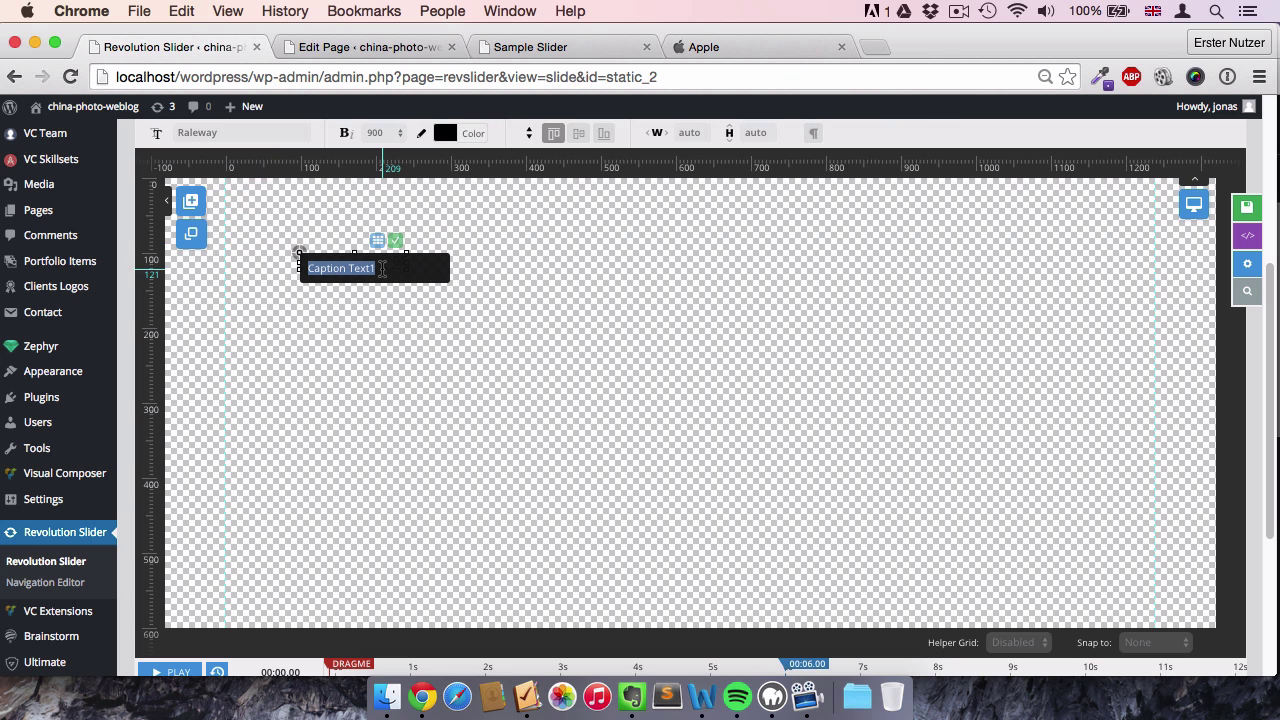
type("A")
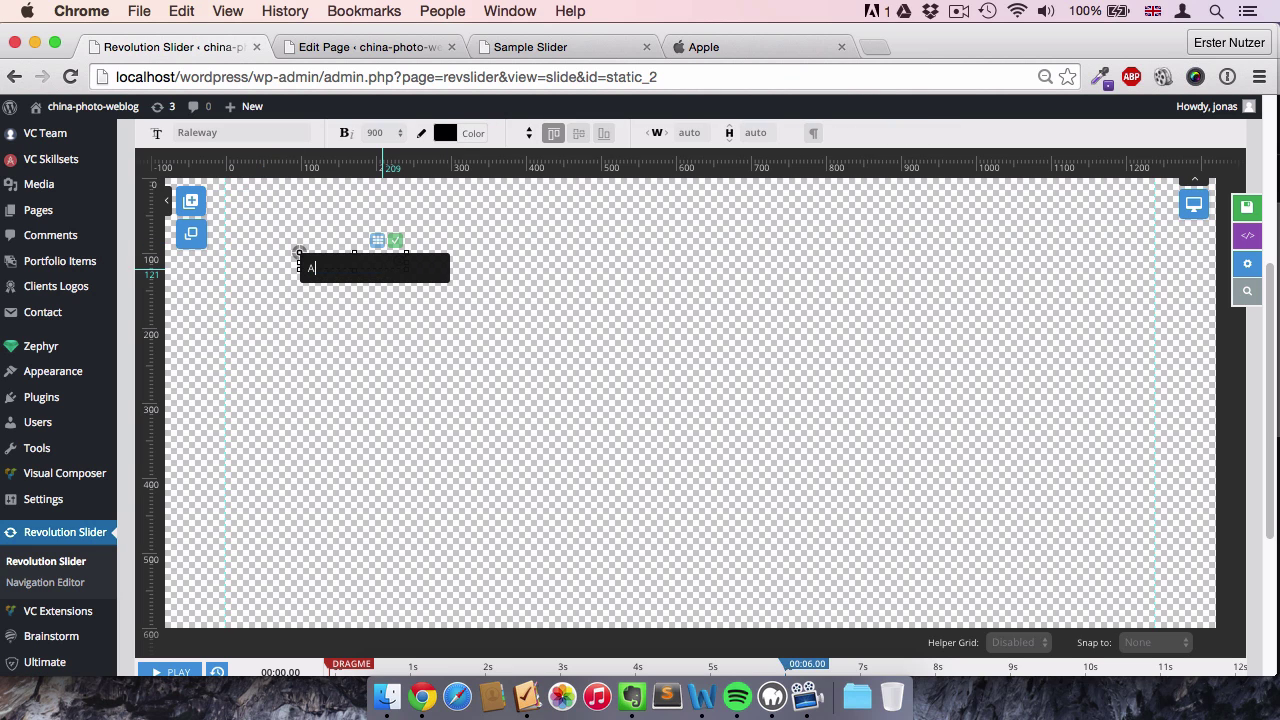
type("MAZING BEAUTIFUL TITLE")
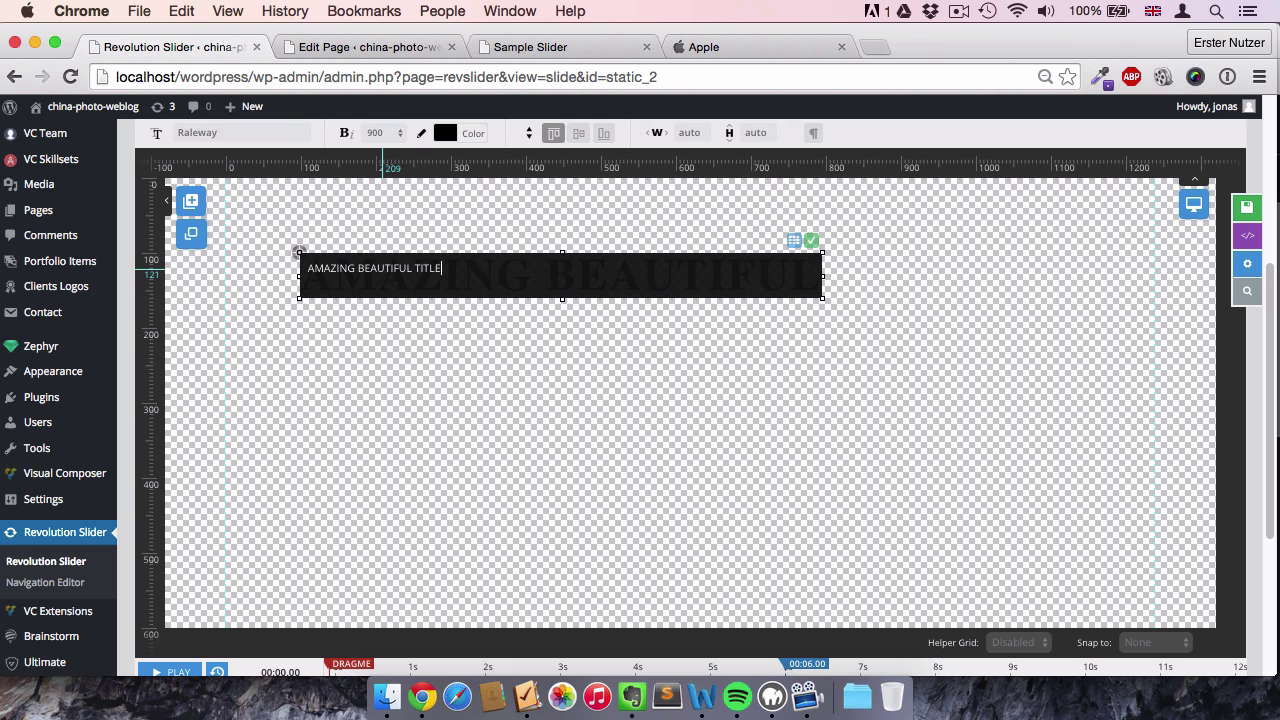
left_click(362, 369)
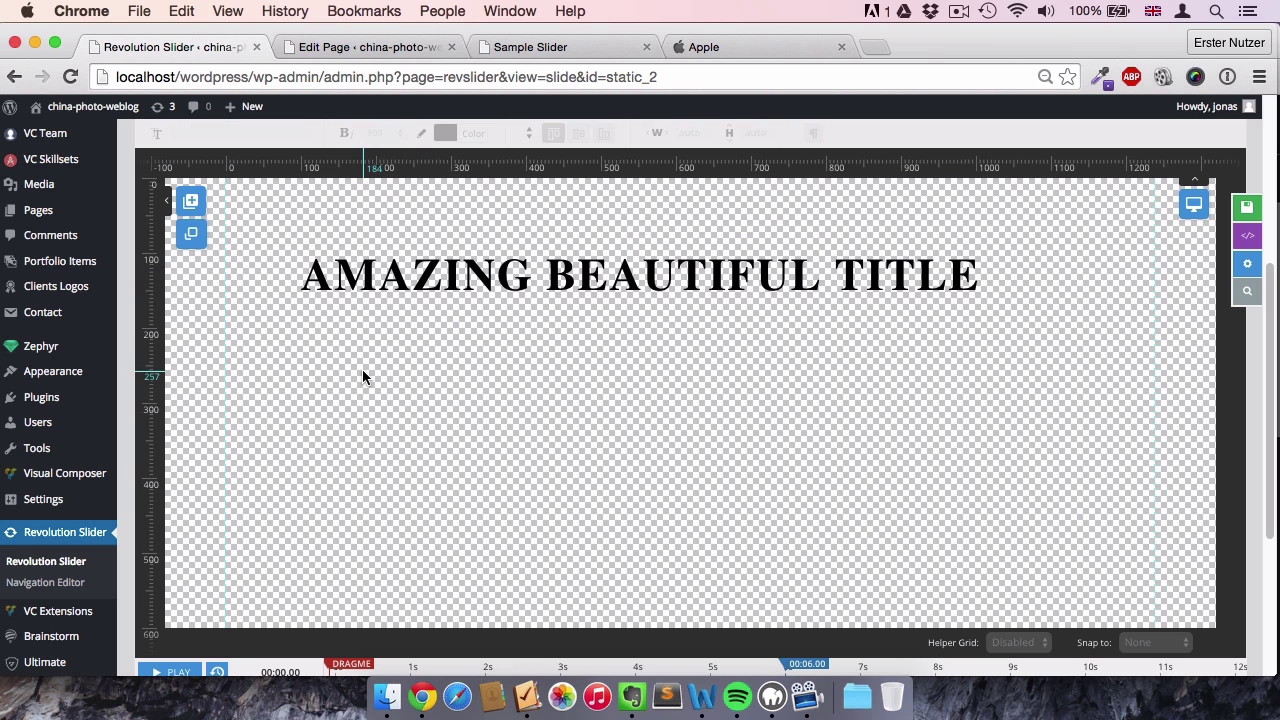
- Set the title layer's font family to roboto and its font size to 60px
left_click(630, 265)
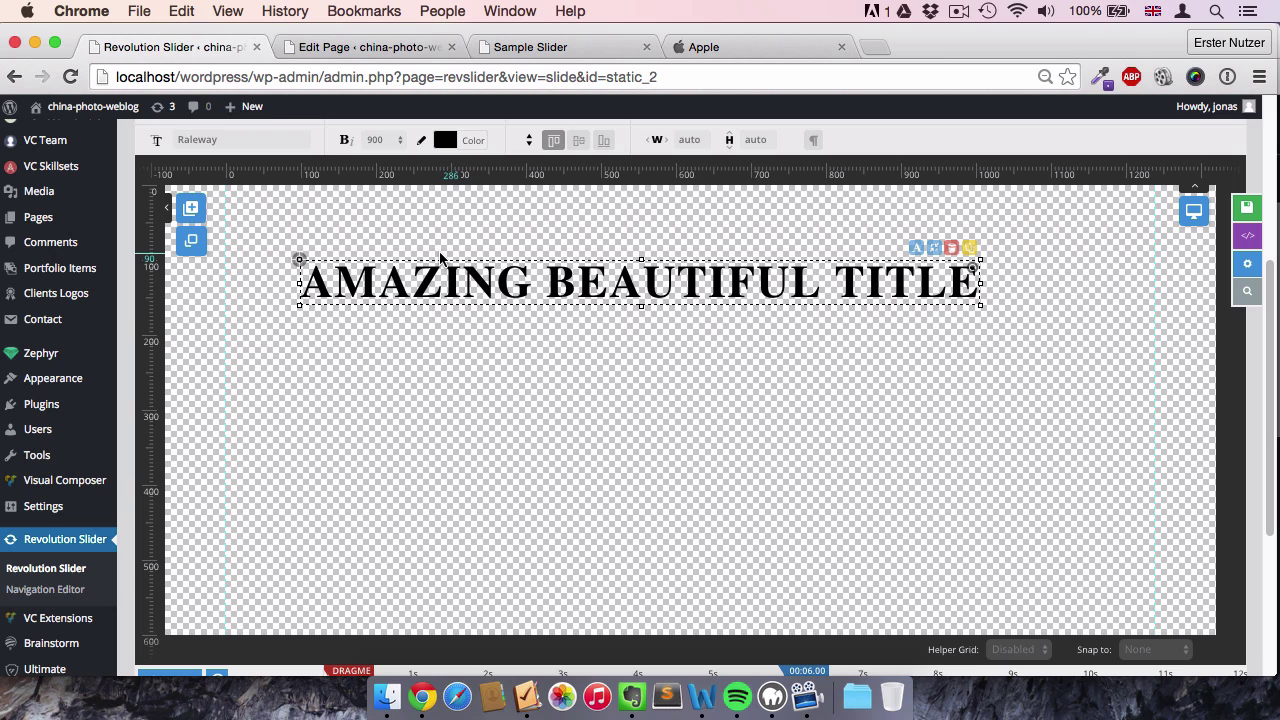
scroll(137, 189, "up", 3)
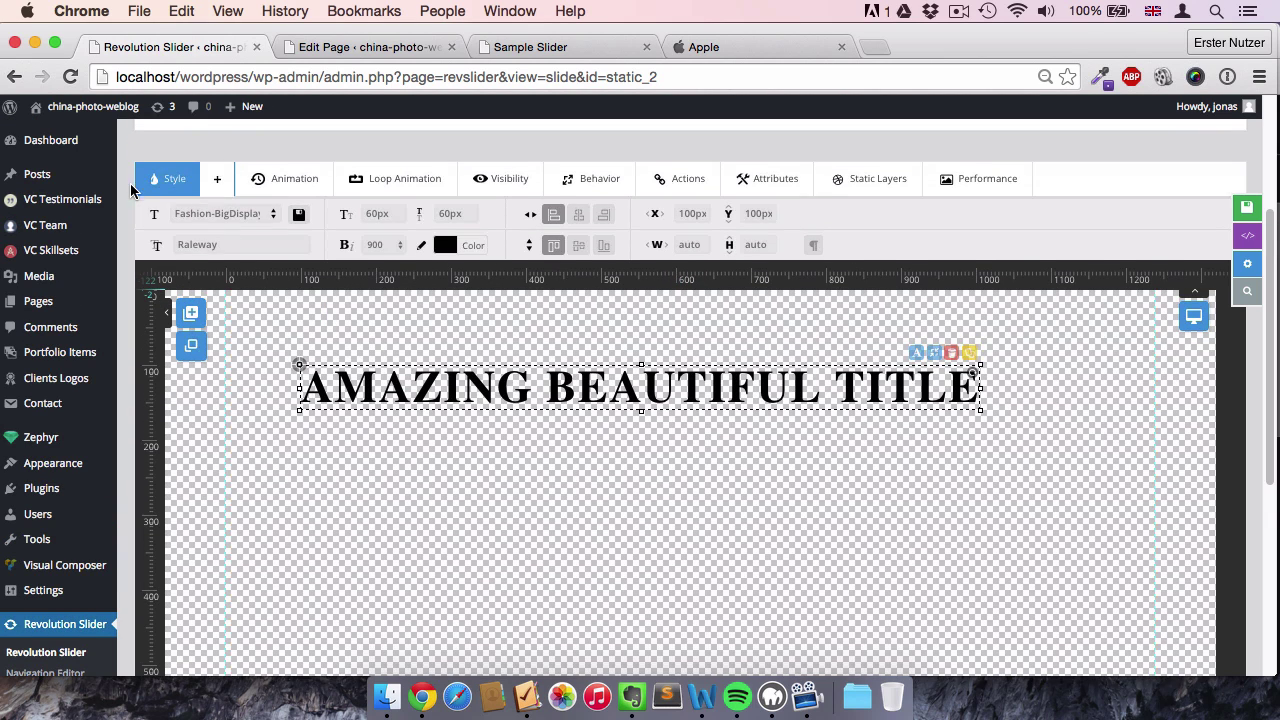
double_click(243, 245)
type("roboto")
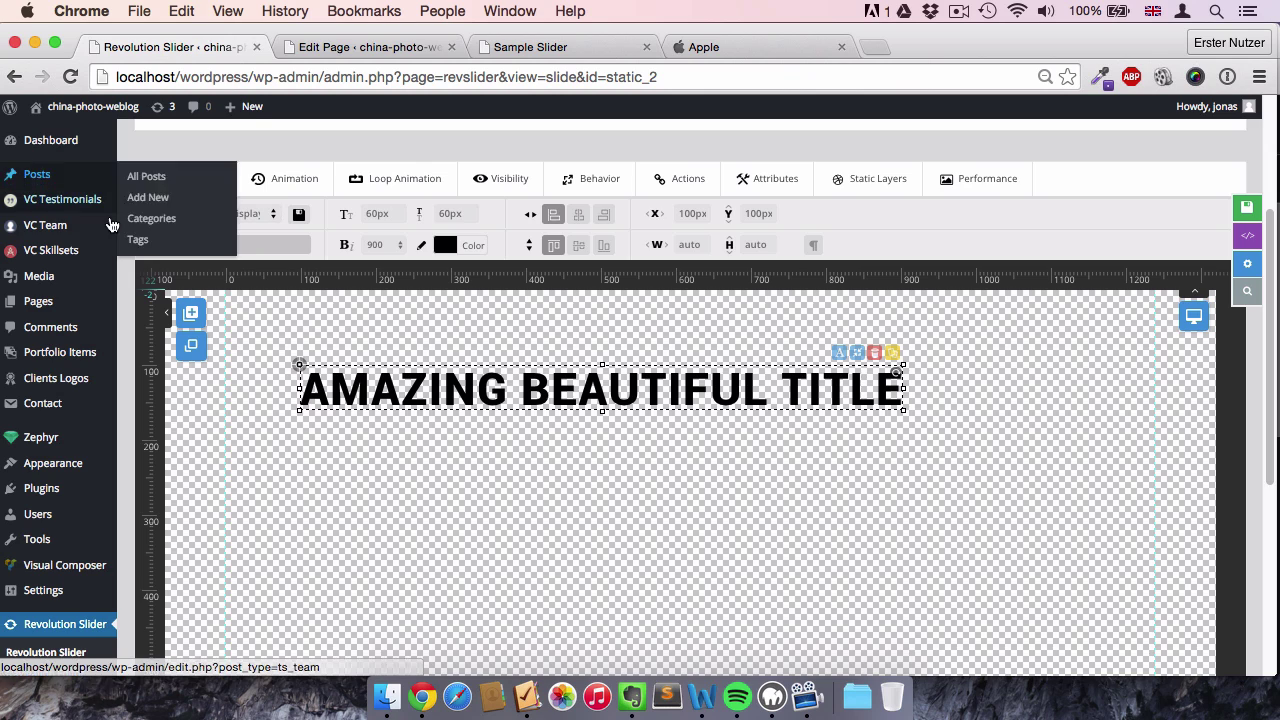
left_click(385, 216)
type("60px")
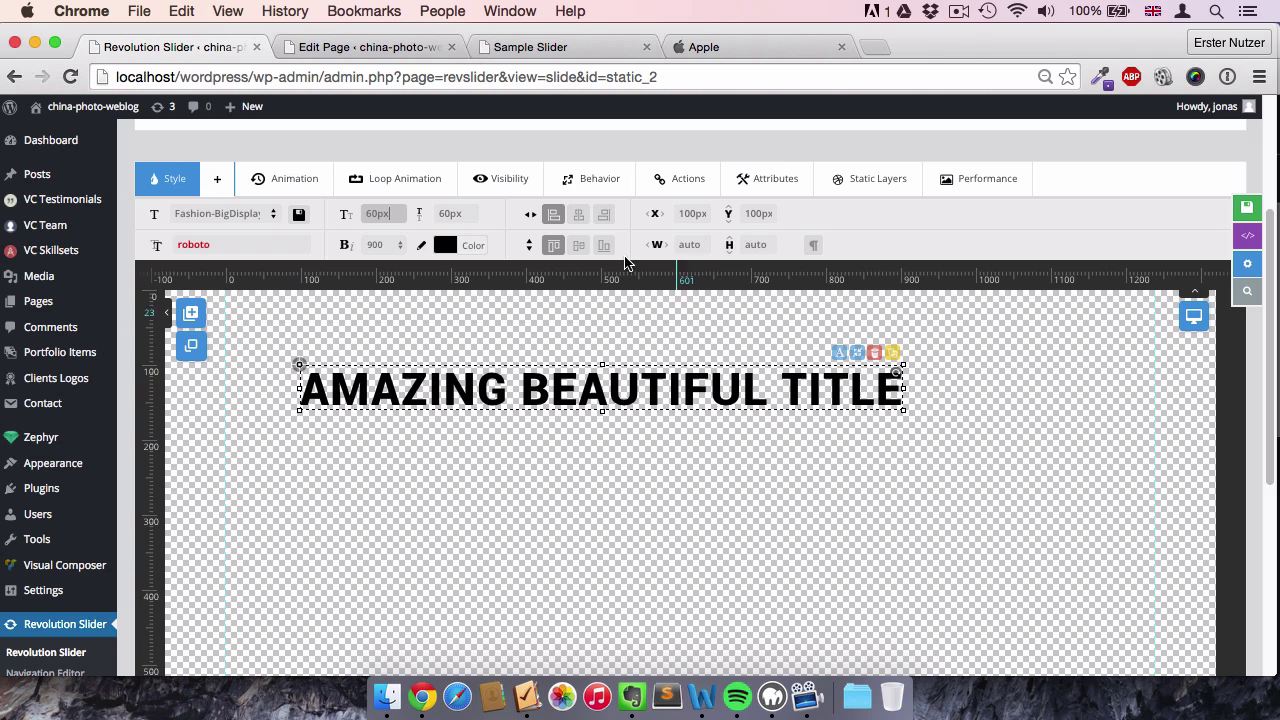
- Align the title layer to the centre of the canvas both horizontally and vertically
left_click(582, 216)
left_click(585, 245)
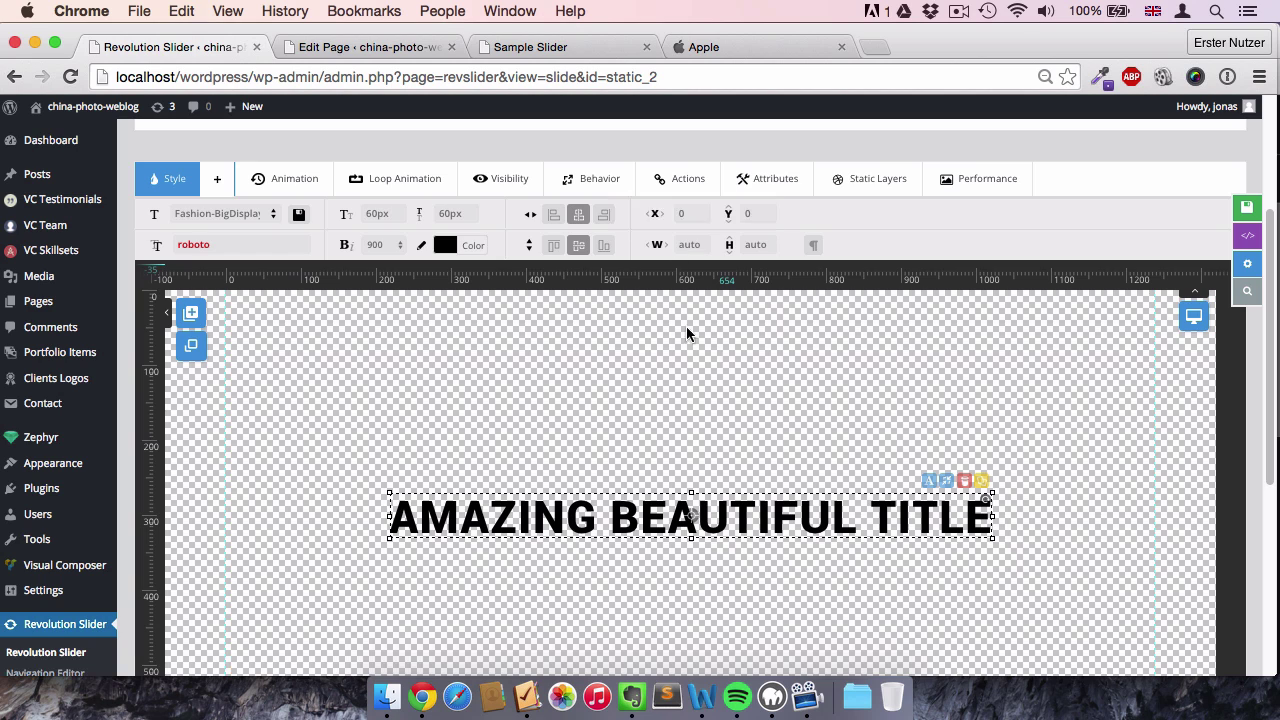
scroll(1058, 508, "down", 1)
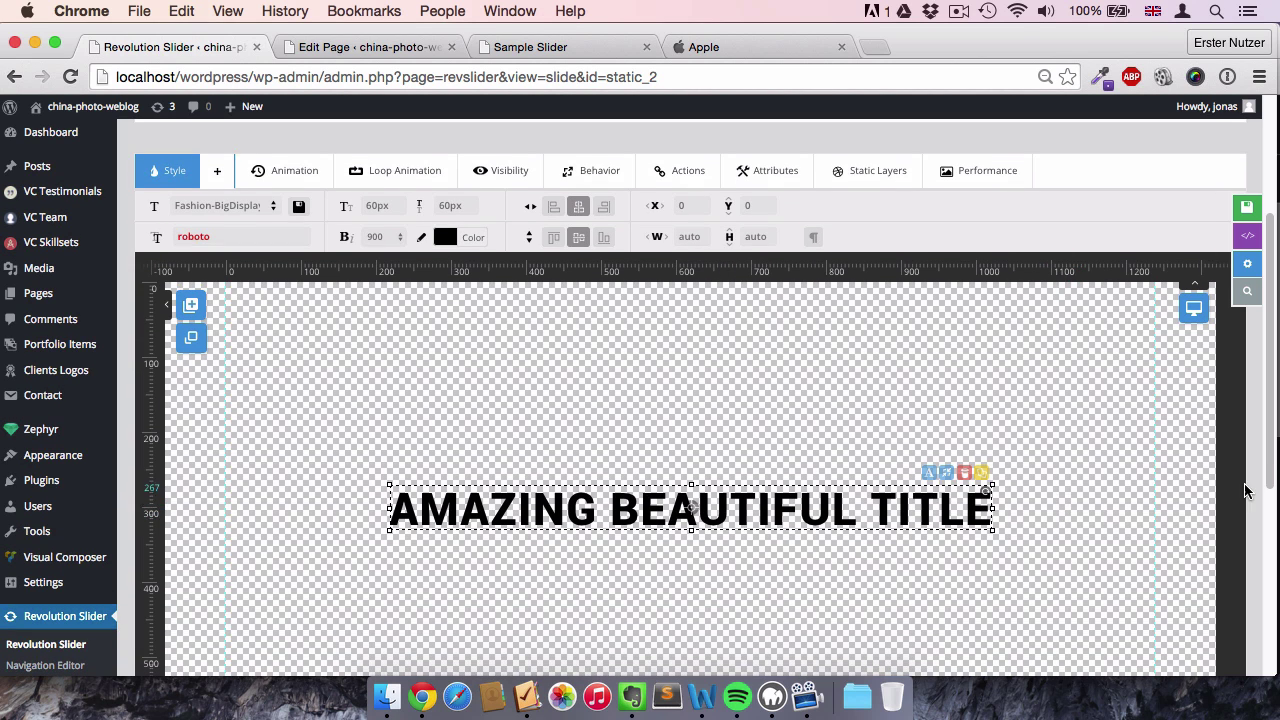
scroll(1250, 500, "down", 4)
- Change the title layer's font colour to white, #ffffff
scroll(1258, 503, "up", 2)
scroll(1258, 503, "up", 1)
scroll(1258, 503, "up", 5)
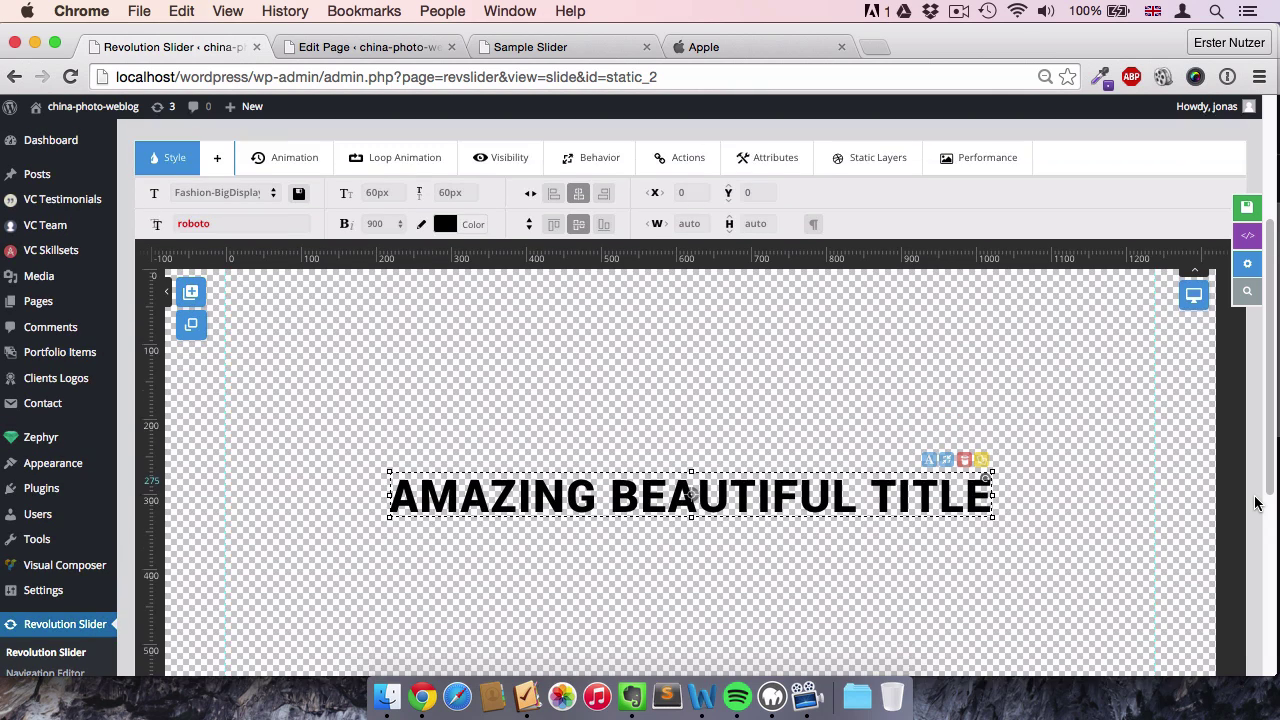
left_click(445, 250)
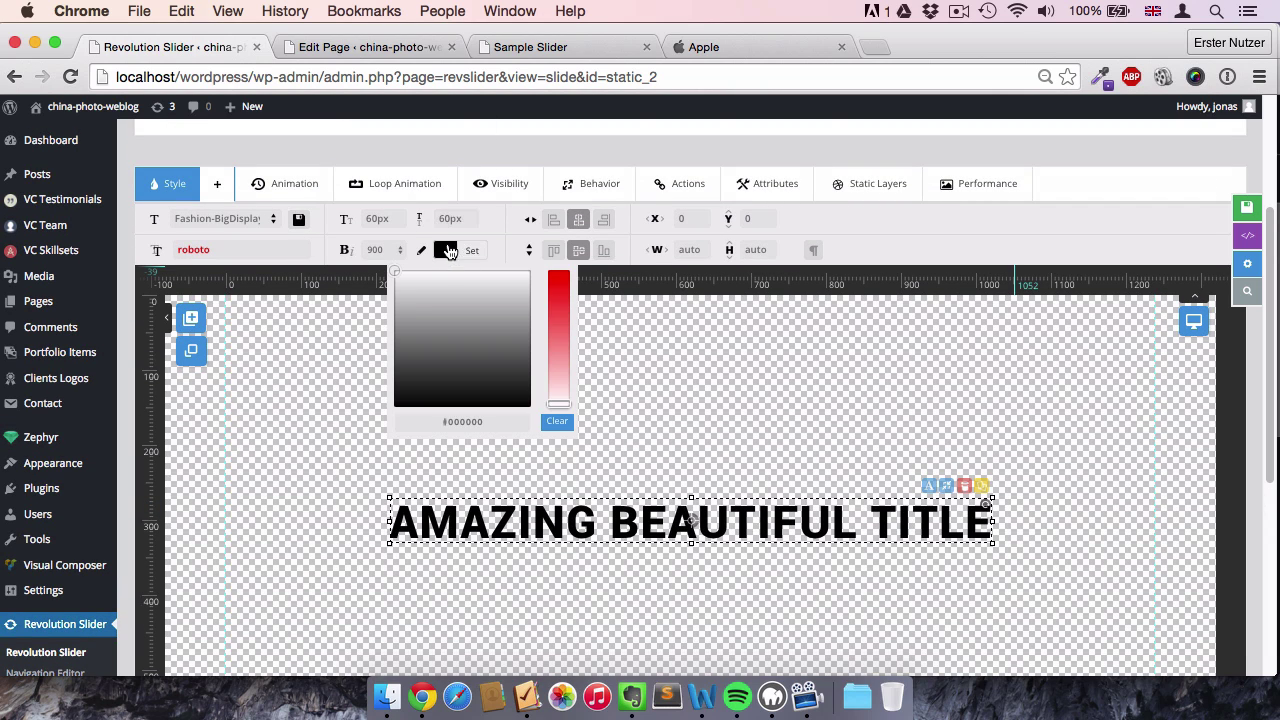
left_click(408, 297)
left_click_drag(397, 260, 371, 251)
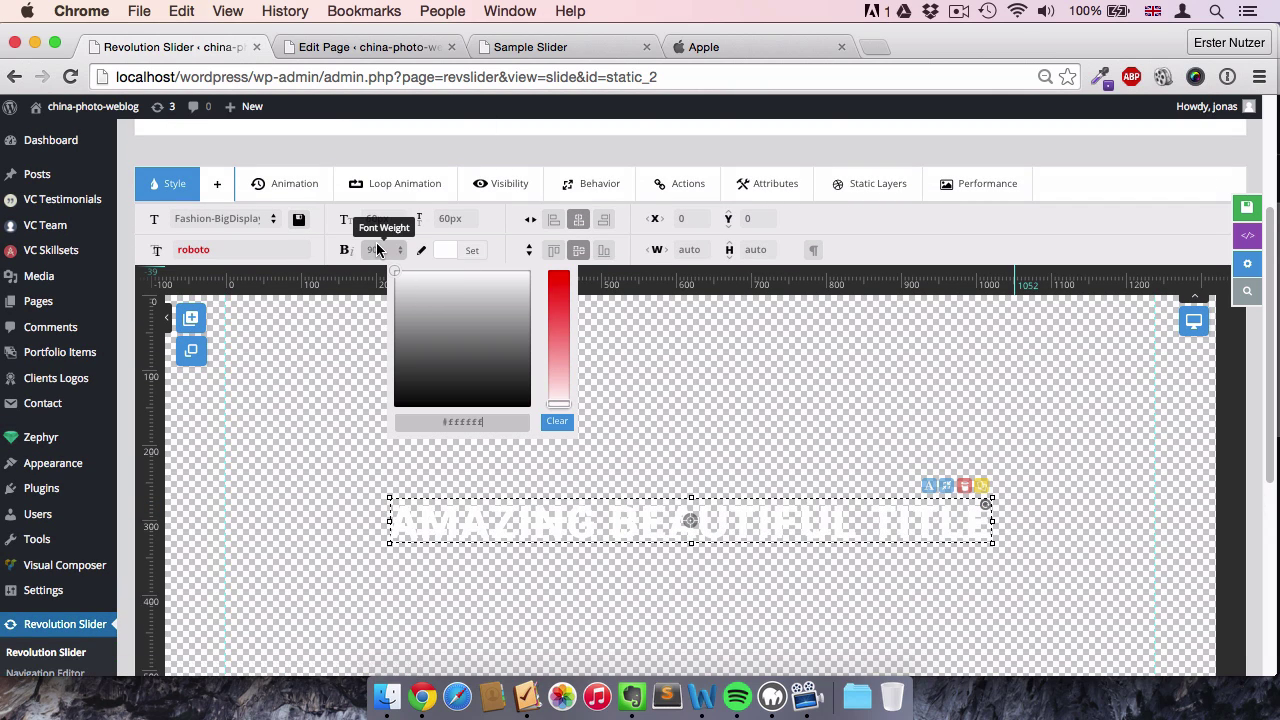
left_click(912, 218)
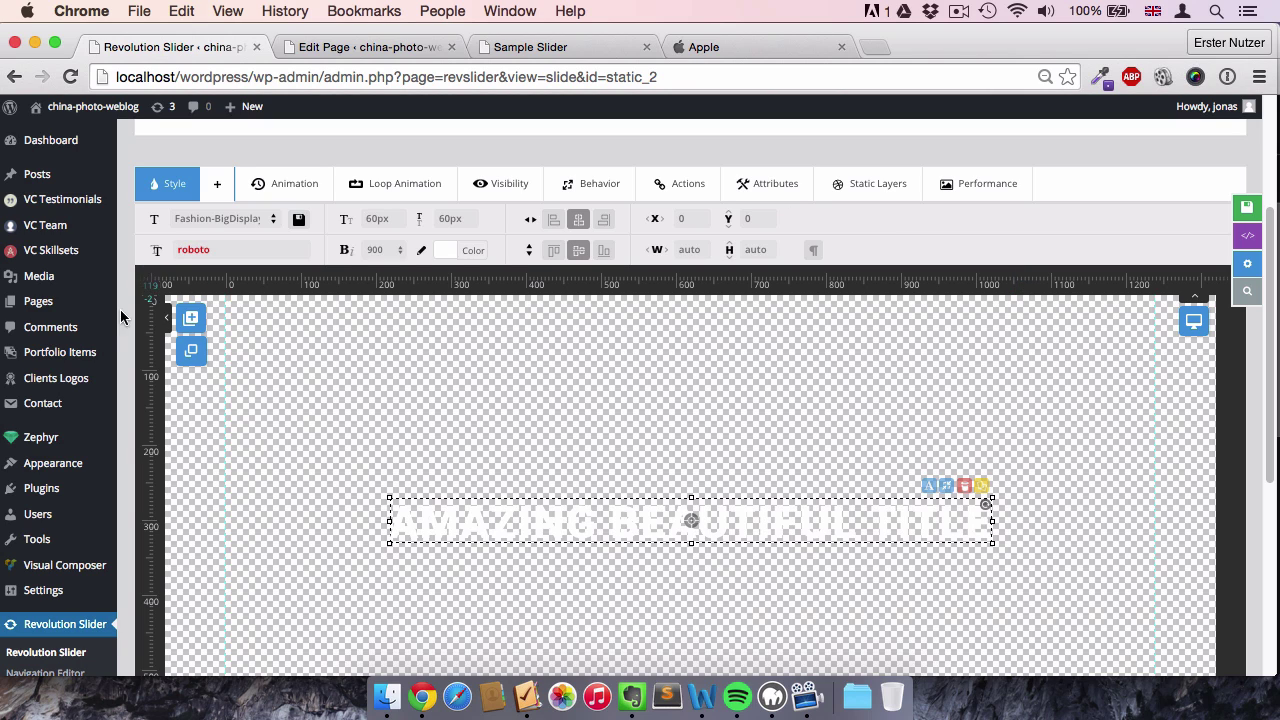
- Add a second text layer reading "PRETTY SUBHEADLINE" to the static layers
mouse_move(191, 317)
left_click(233, 357)
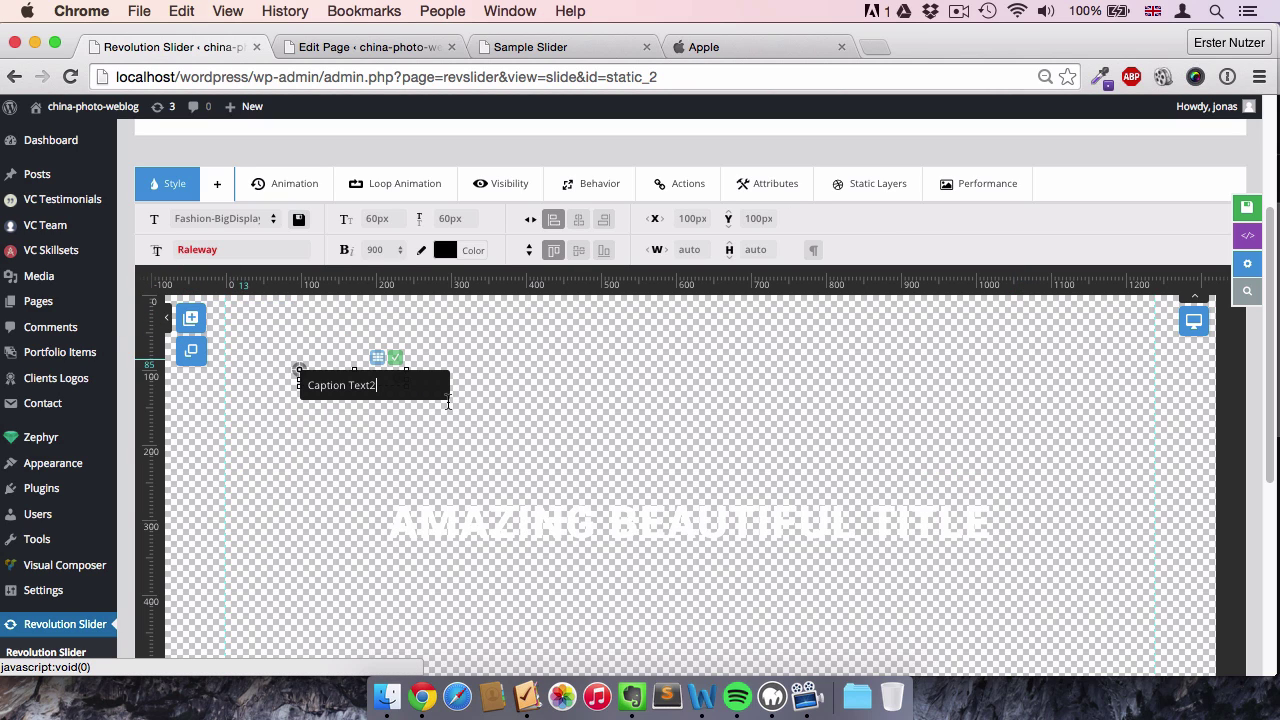
left_click_drag(377, 385, 306, 385)
type("PRETTY S")
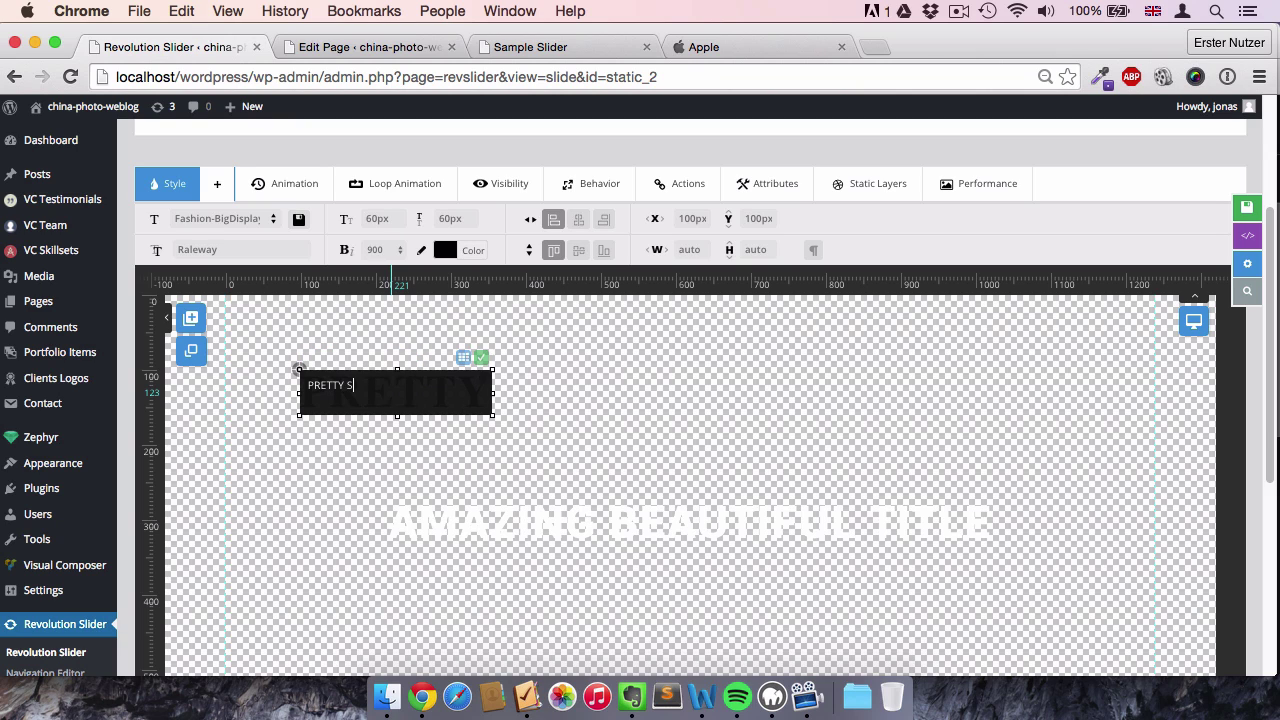
type("UBHEADLINE")
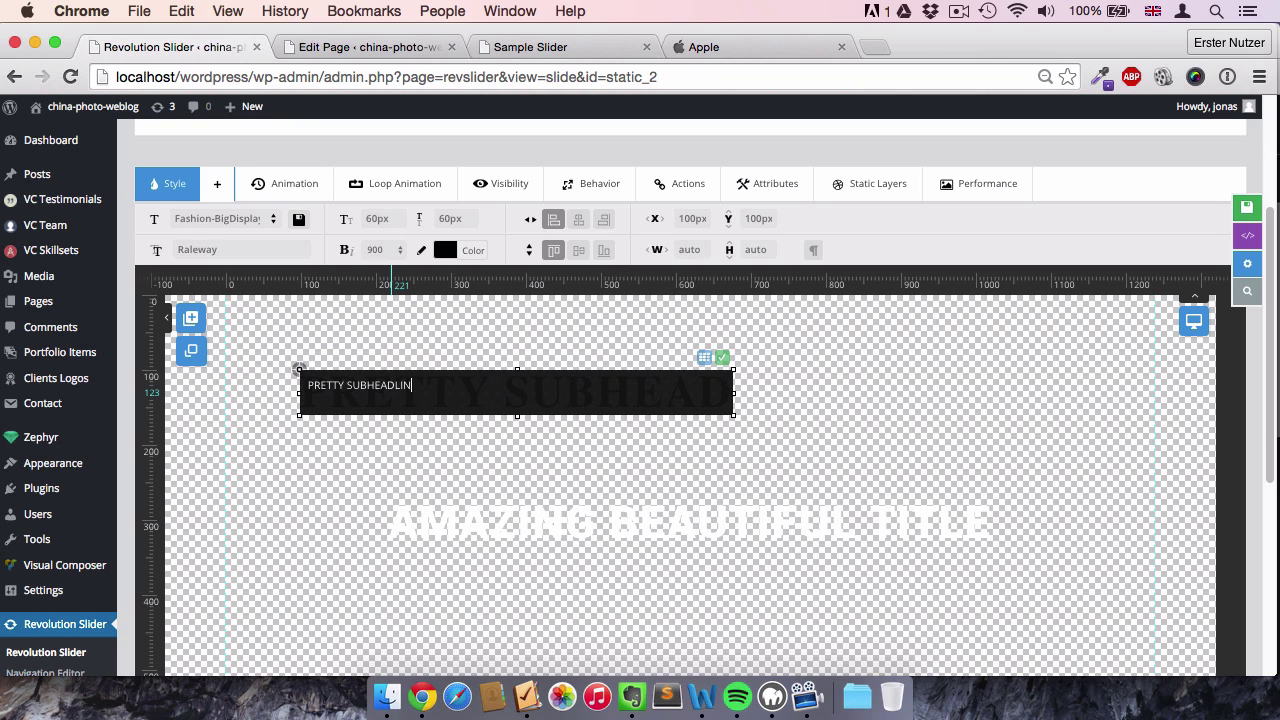
left_click(311, 479)
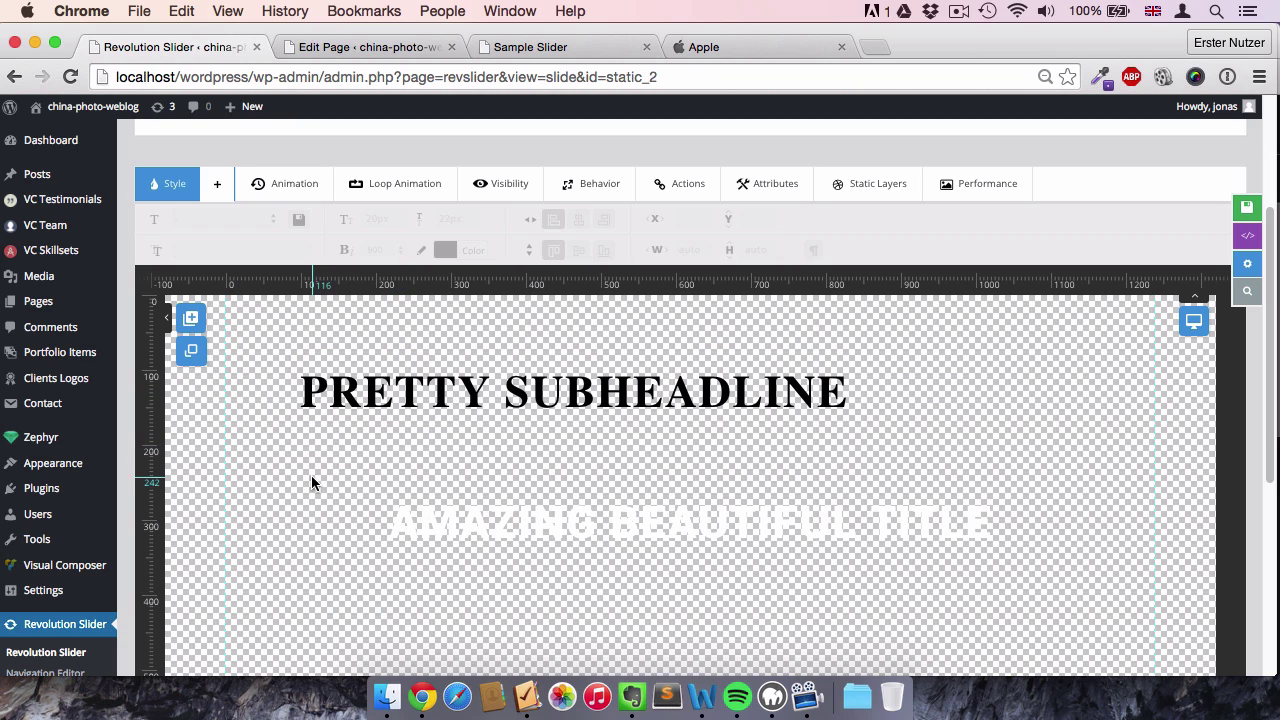
- Set the subheadline layer's font size to 40px and its font family to roboto
left_click(478, 390)
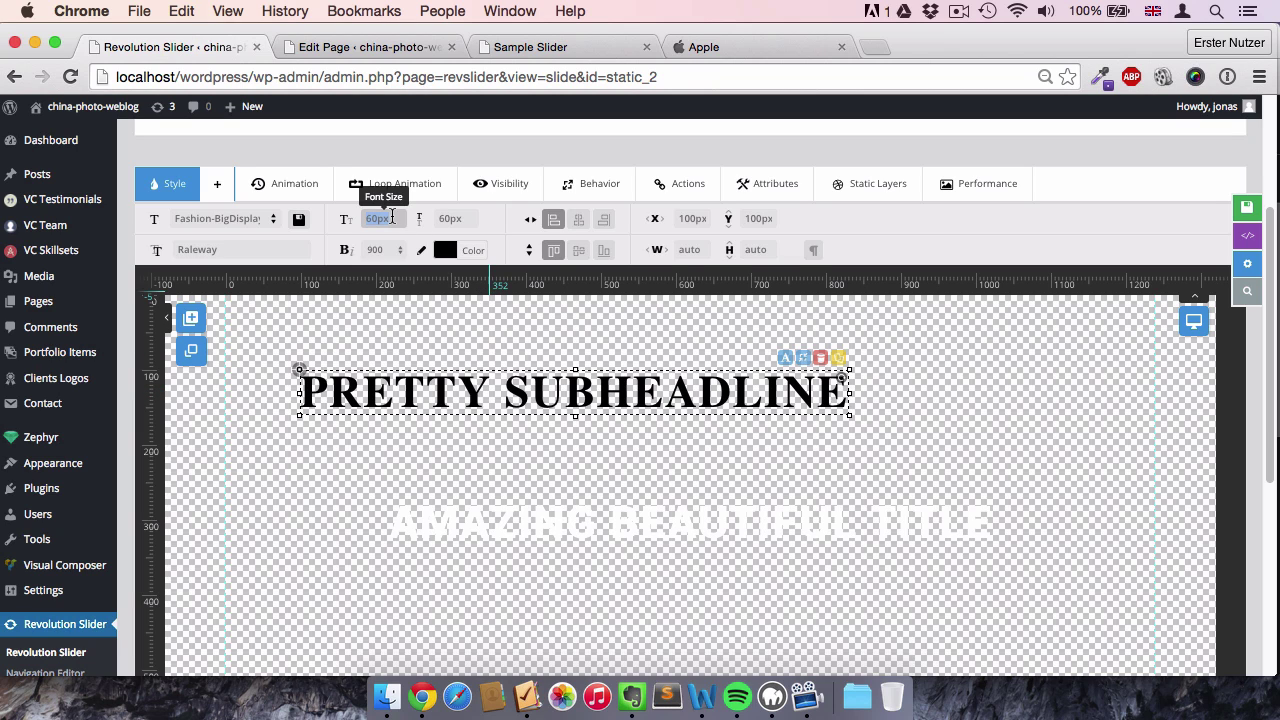
type("40px")
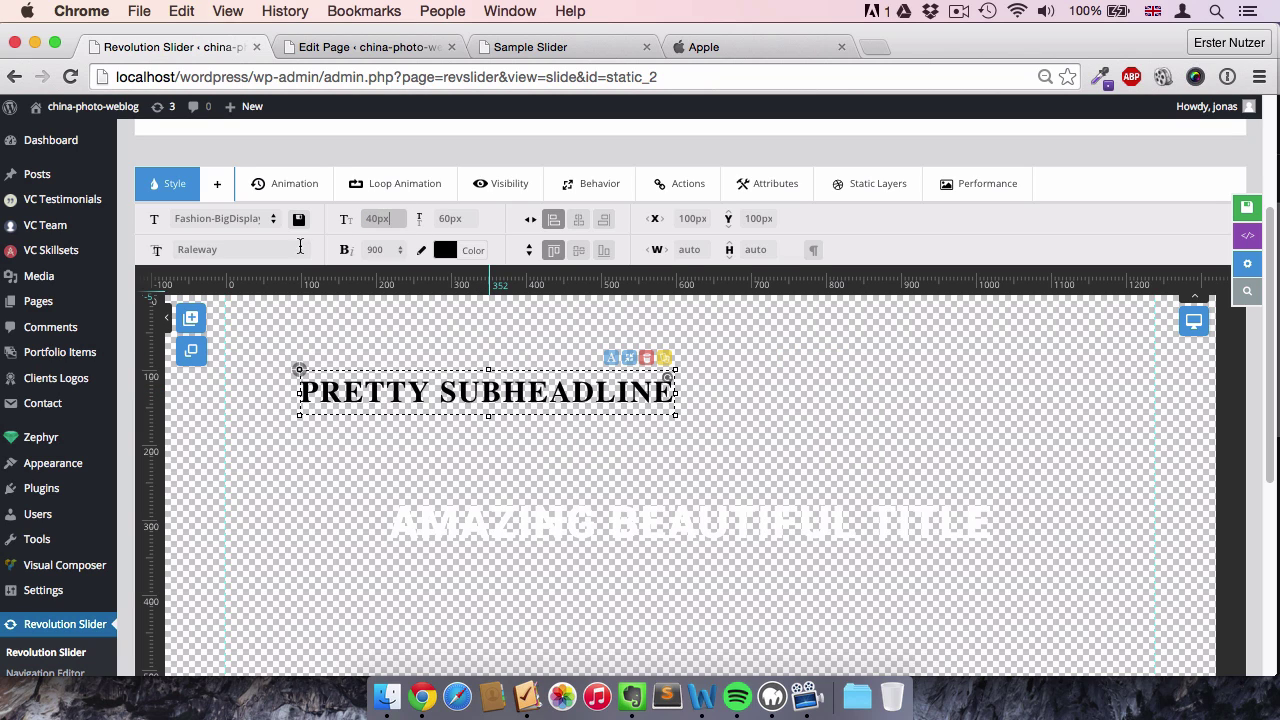
left_click(269, 249)
type("robo")
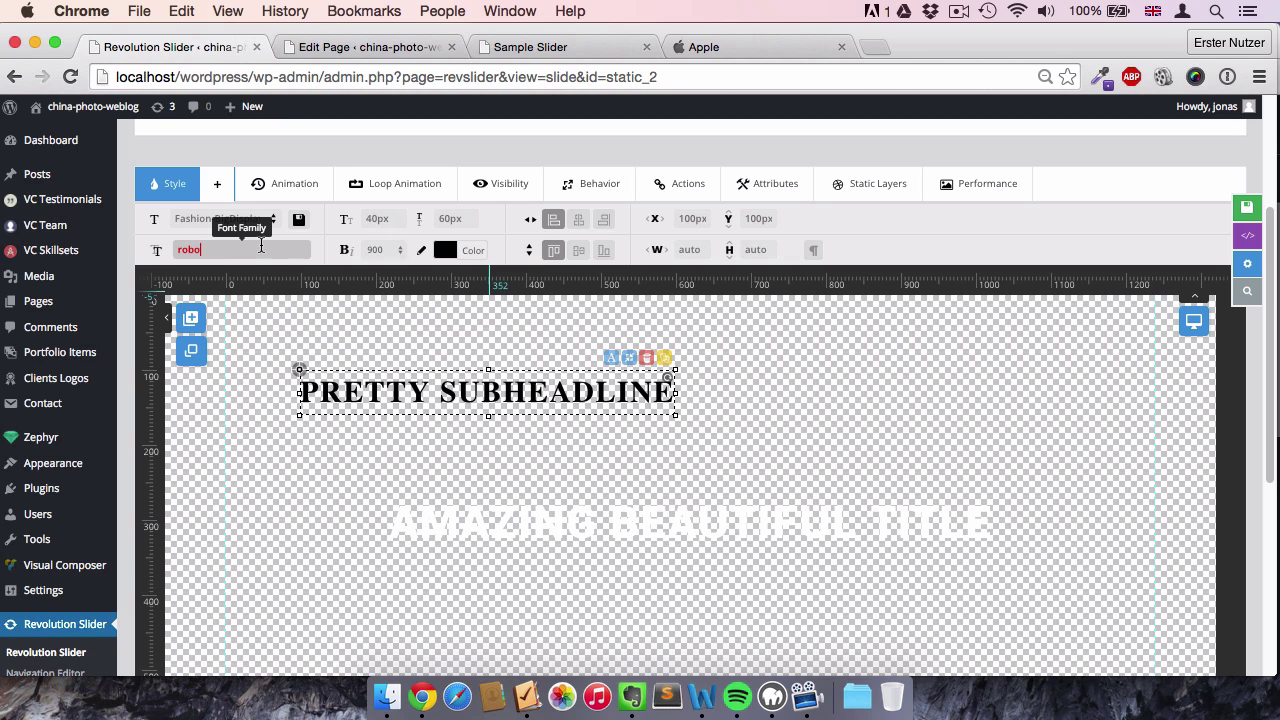
type("to")
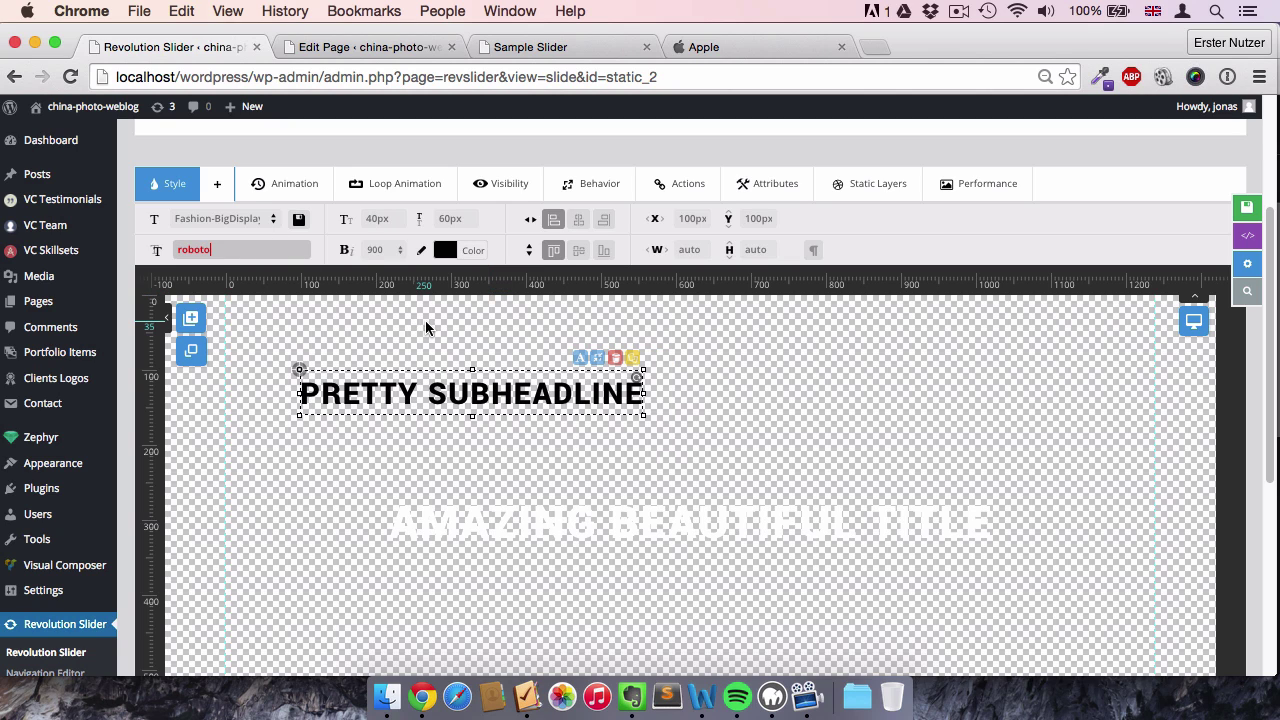
- Change the subheadline layer's font colour to white, #ffffff
left_click(445, 251)
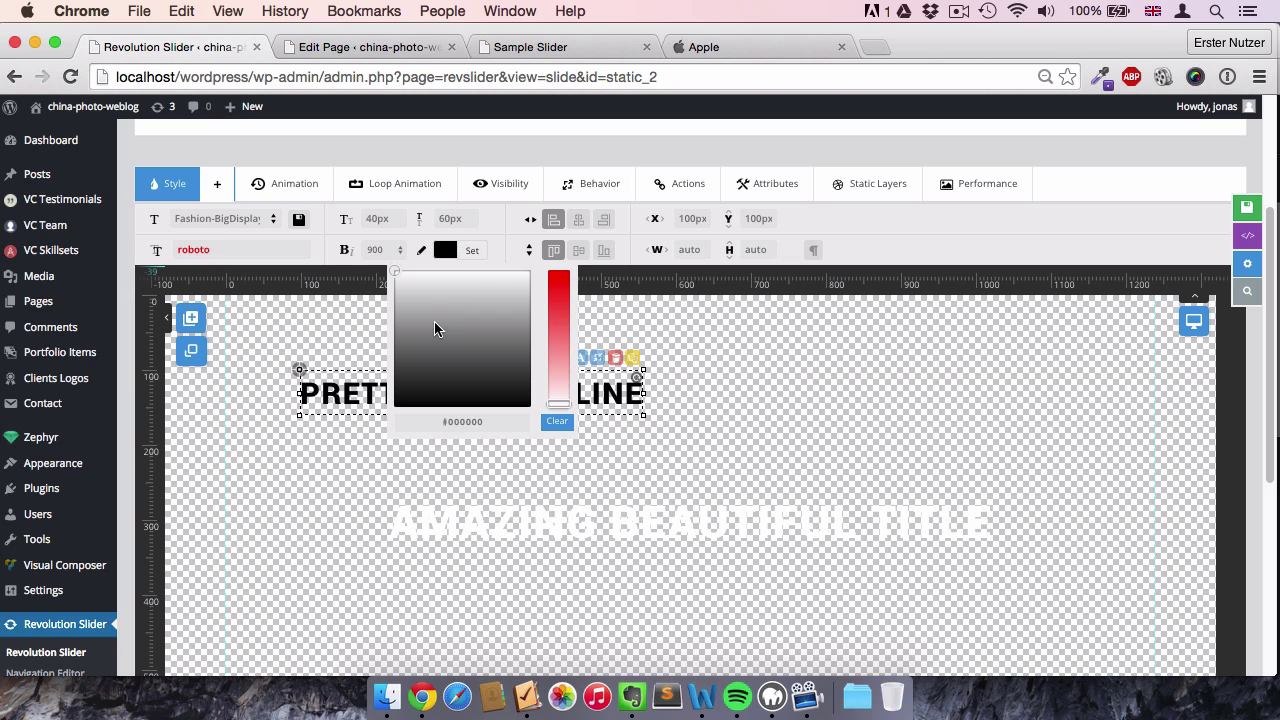
double_click(462, 421)
type("ffffff")
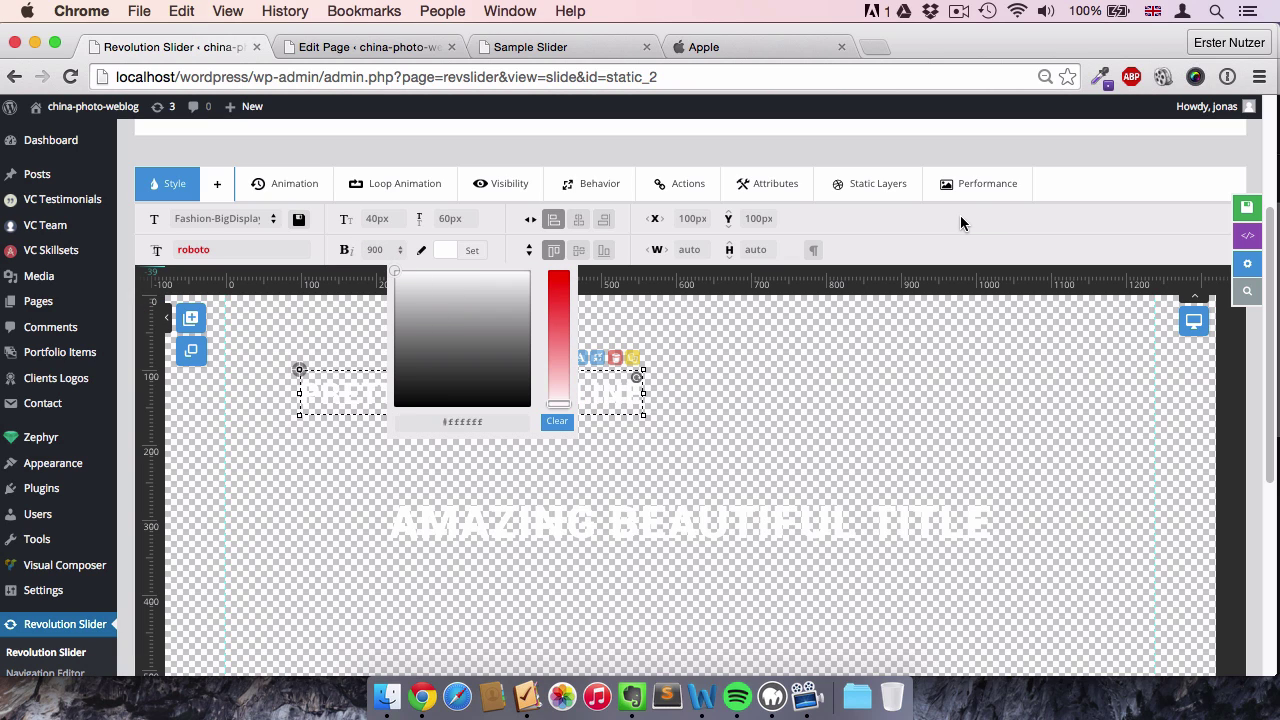
left_click(960, 222)
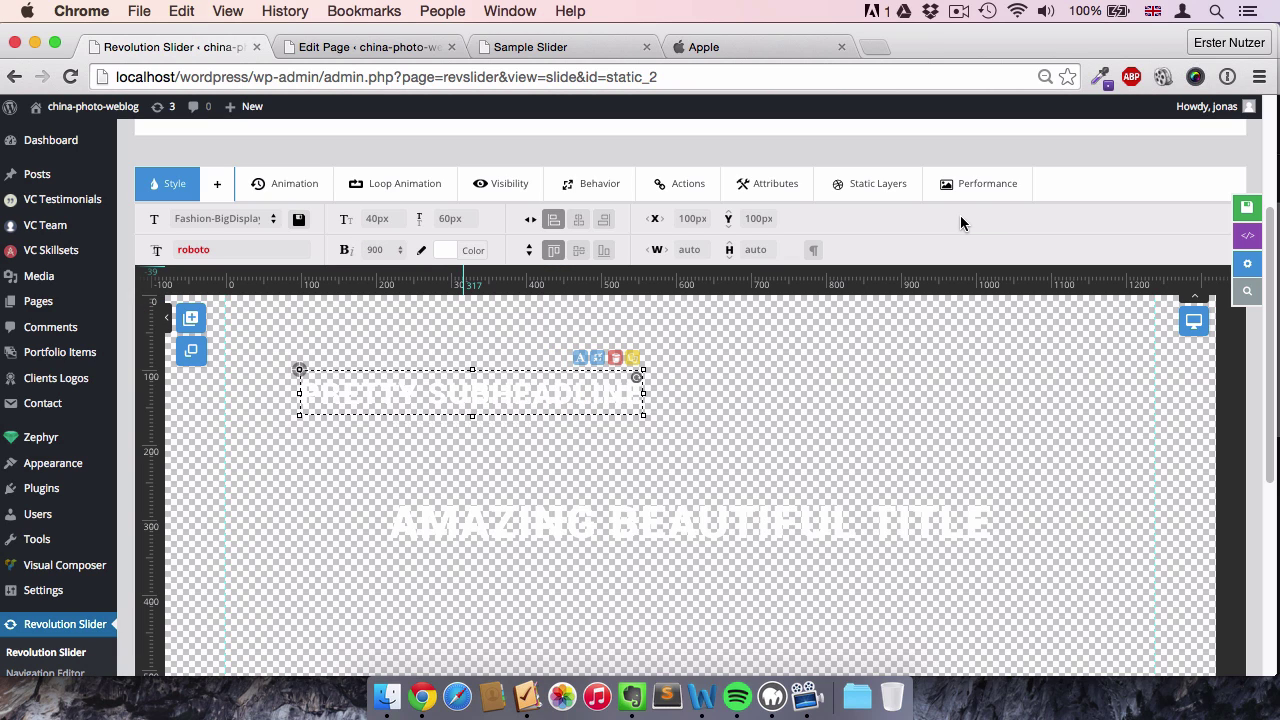
- Centre the subheadline layer horizontally and place it just beneath the title, at a Y position of about 341px
left_click(582, 229)
left_click_drag(643, 389, 640, 589)
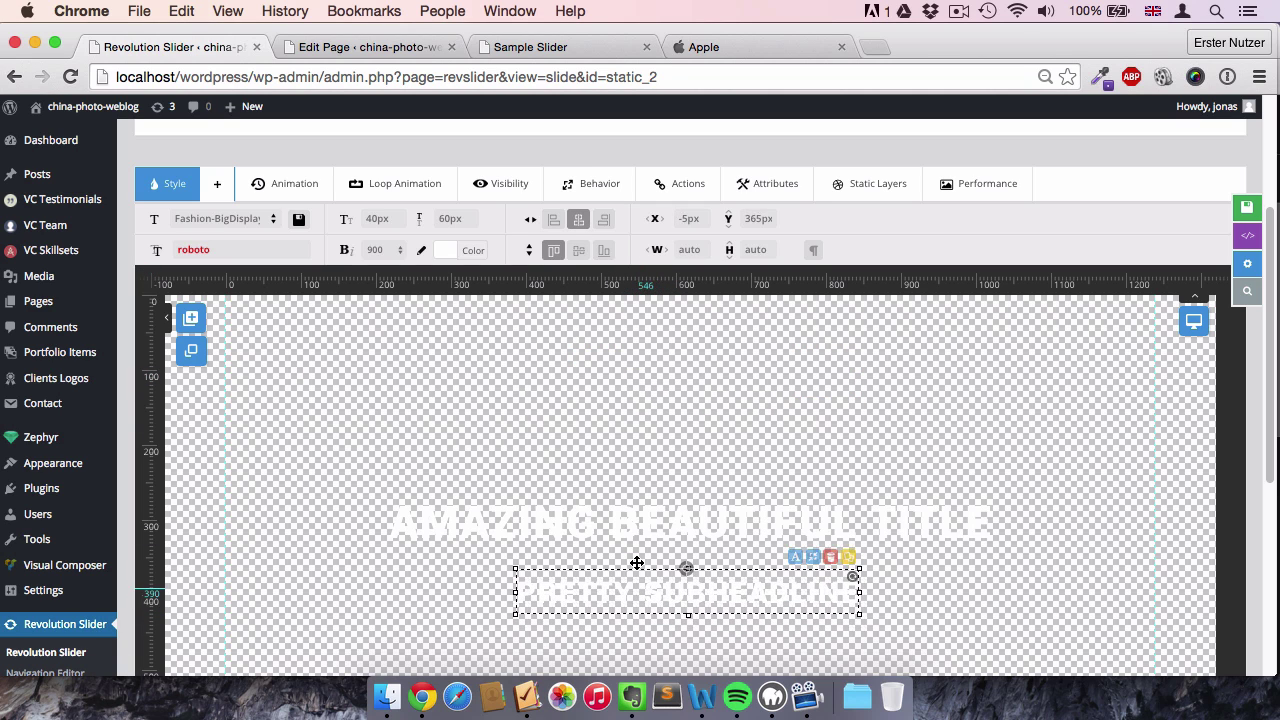
left_click(578, 218)
scroll(1075, 300, "down", 2)
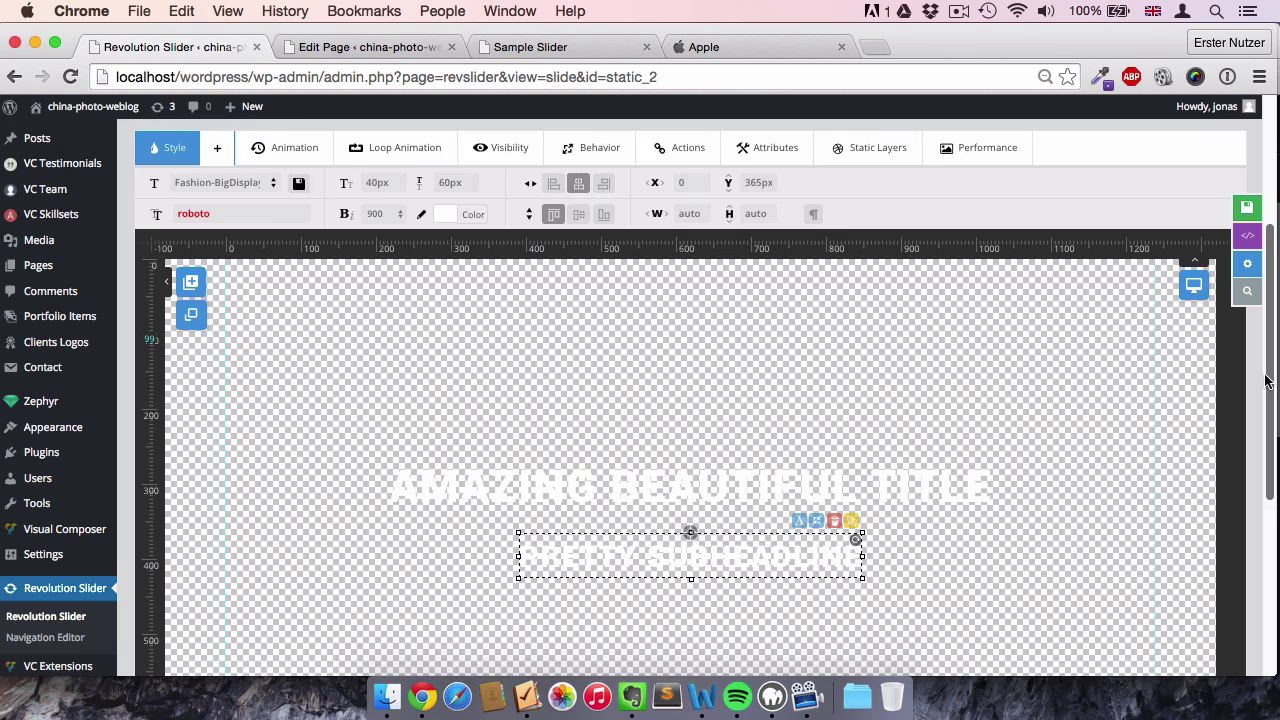
scroll(718, 344, "up", 5)
mouse_move(673, 323)
scroll(673, 323, "down", 2)
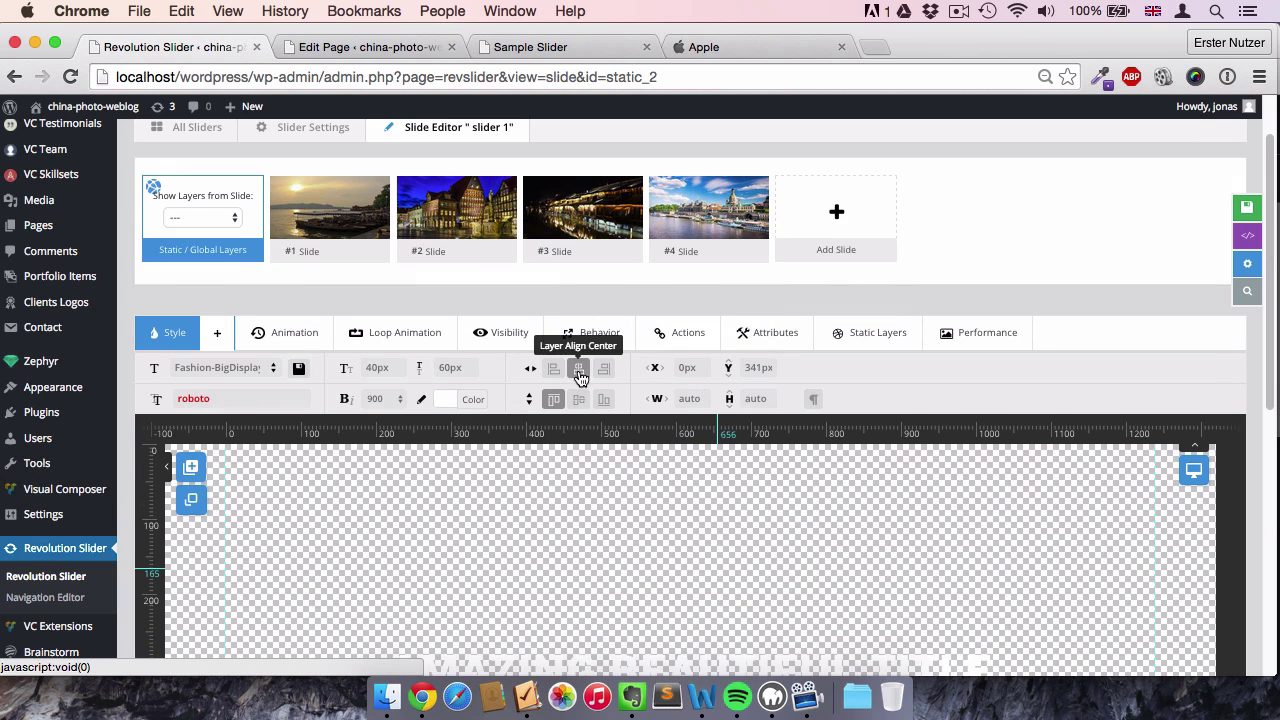
scroll(690, 443, "down", 8)
scroll(690, 443, "up", 1)
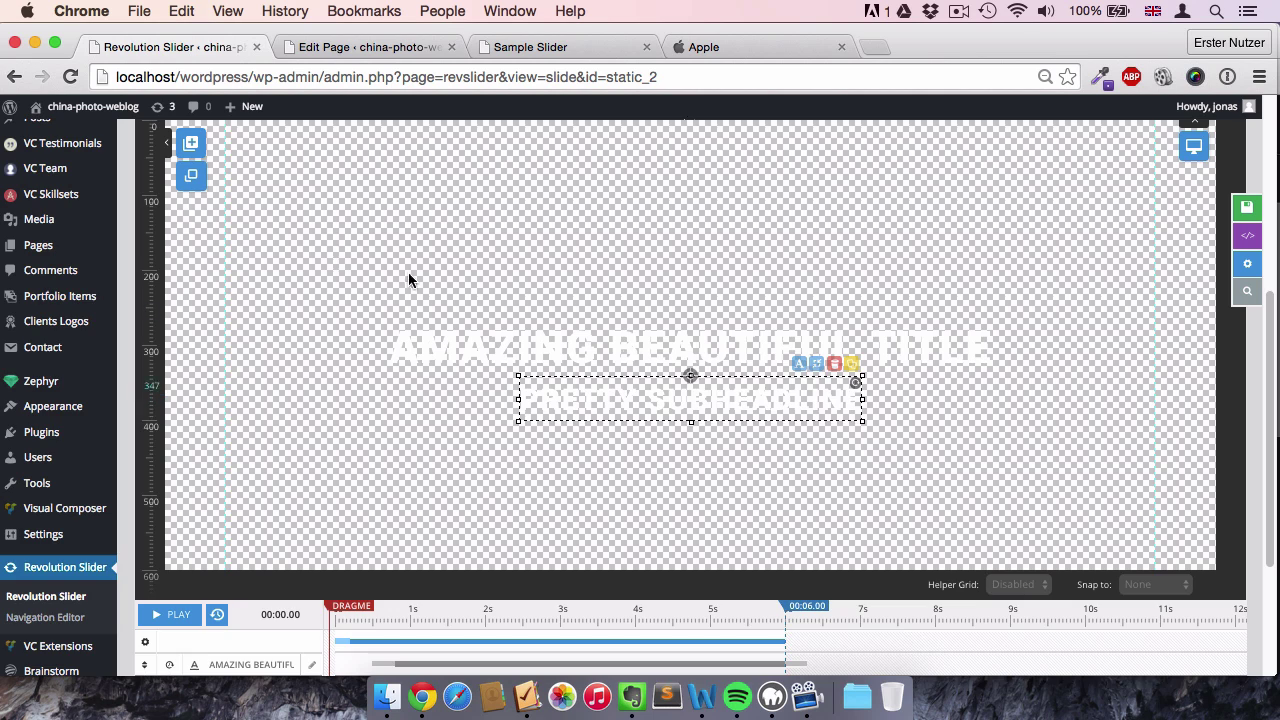
- Add the large square-cornered dark "Click Here" button layer and place it below the subheadline, at about X 547px, Y 421px
scroll(279, 216, "up", 1)
mouse_move(190, 200)
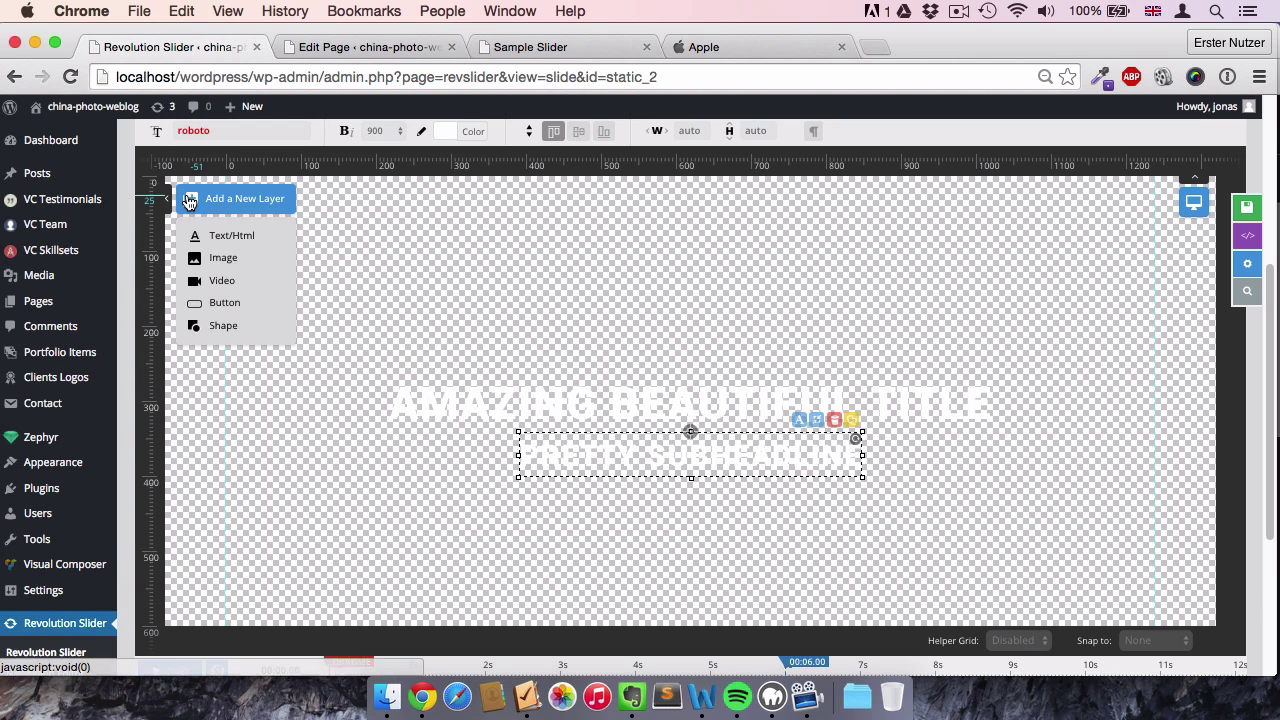
left_click(251, 303)
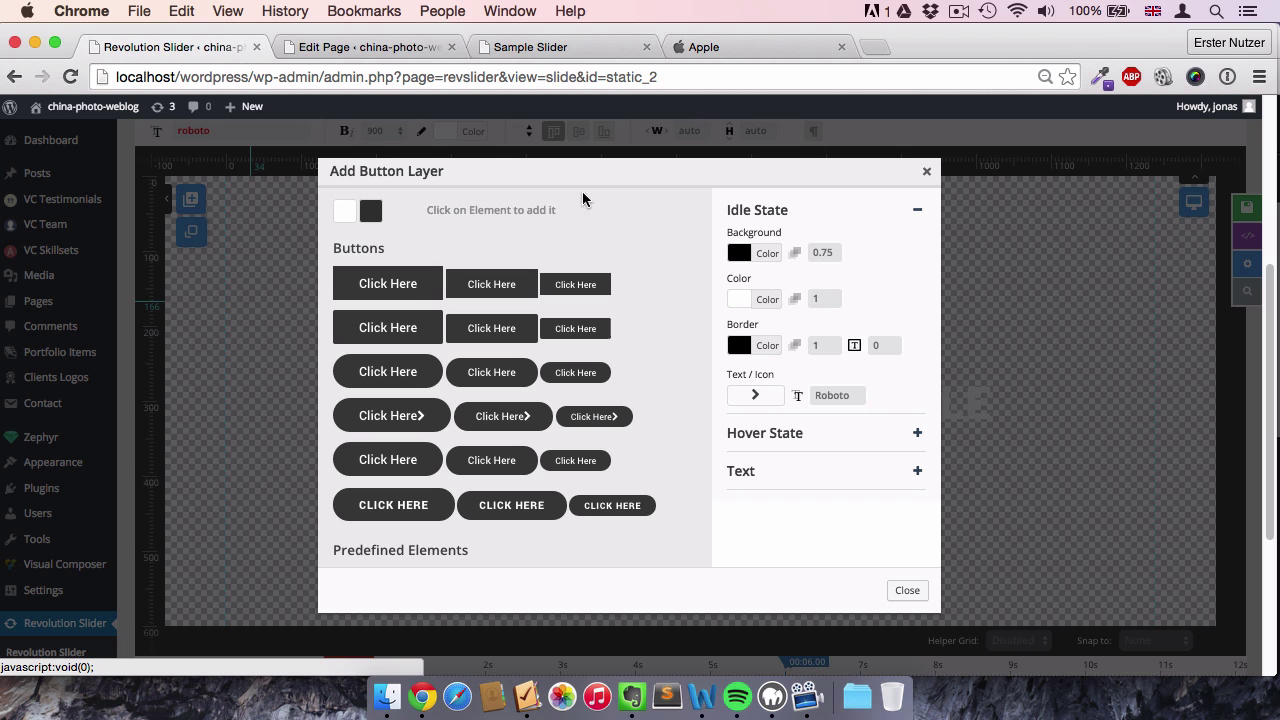
left_click(410, 285)
left_click_drag(363, 266, 663, 510)
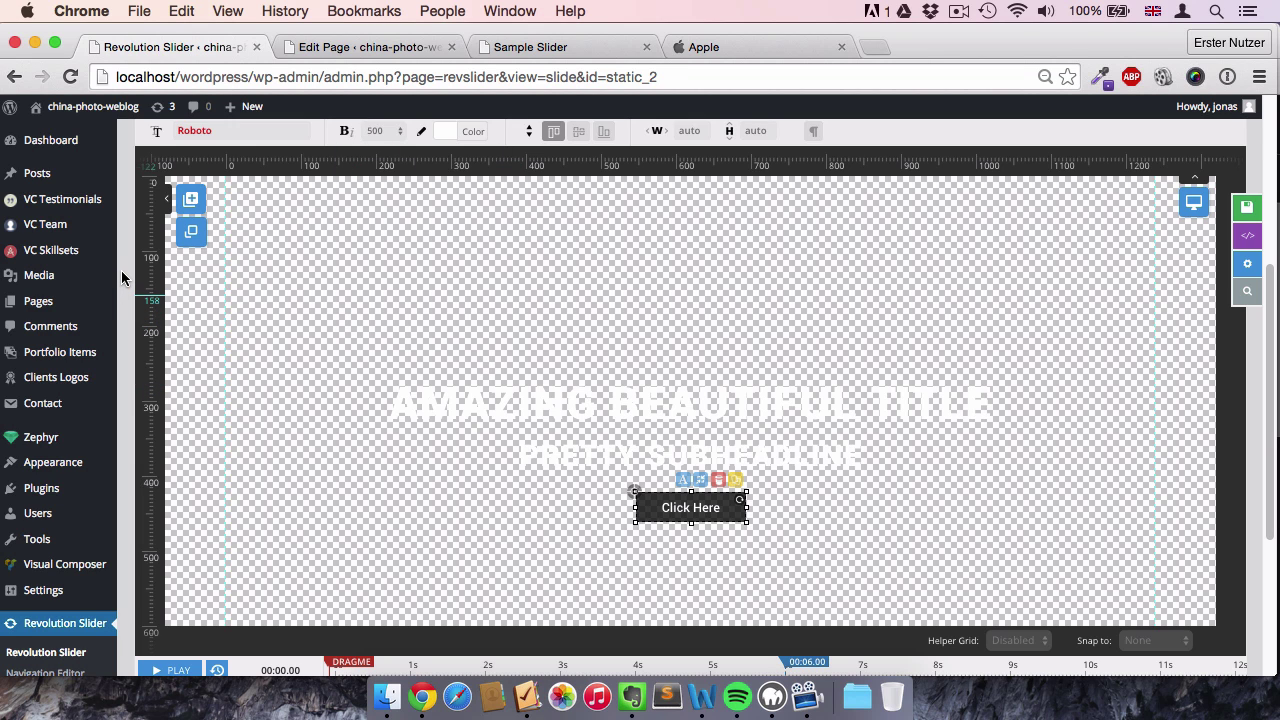
scroll(122, 268, "up", 5)
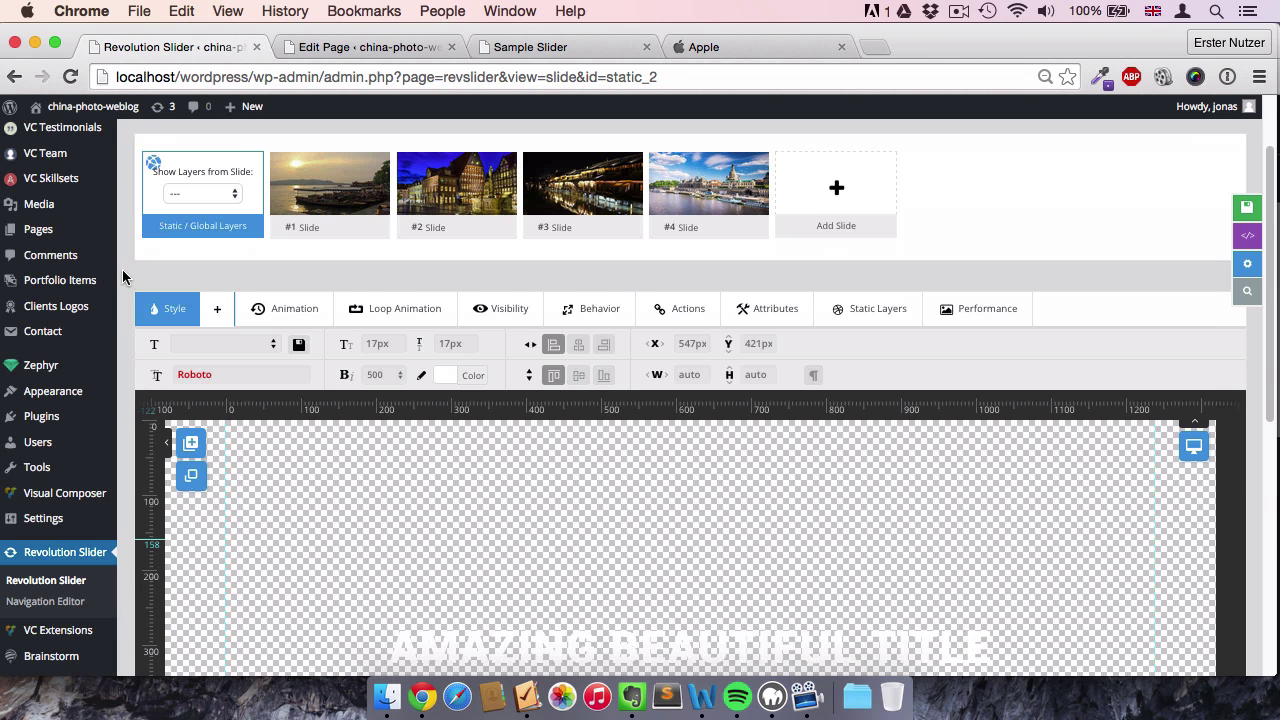
scroll(123, 277, "down", 3)
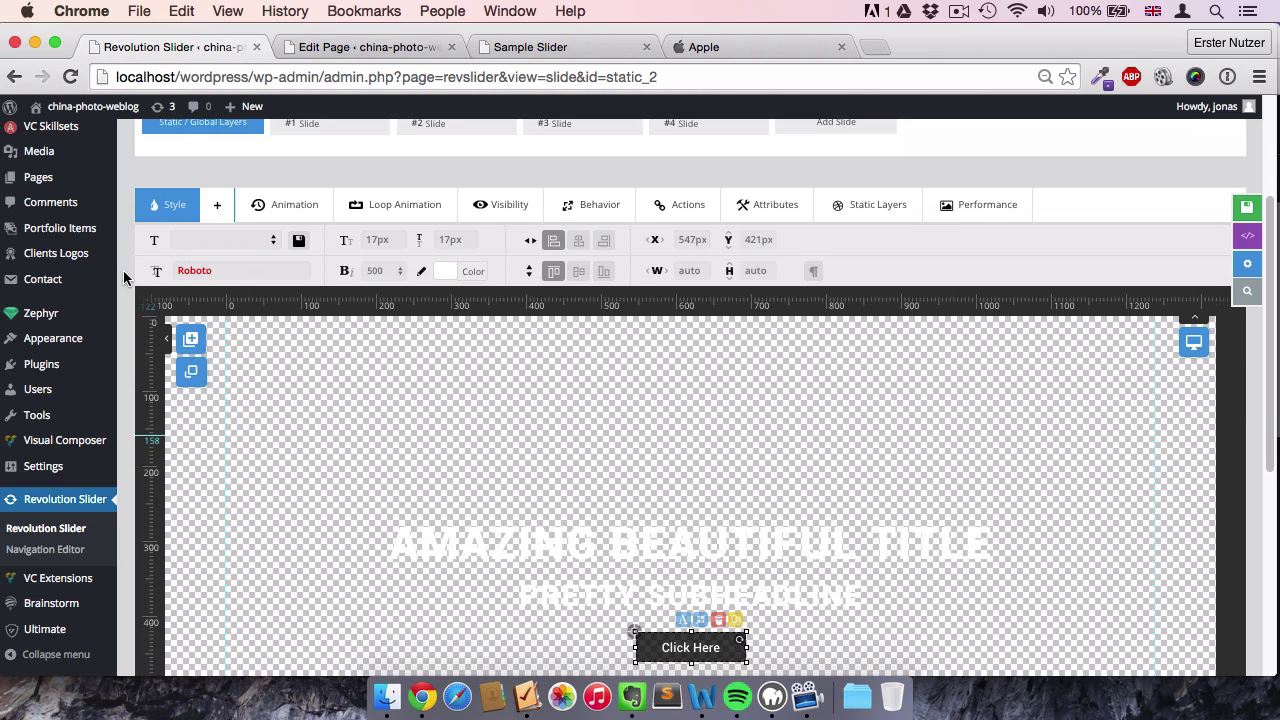
- Set the button layer's font size to 50px and centre it horizontally at a Y position of about 422px
left_click(375, 236)
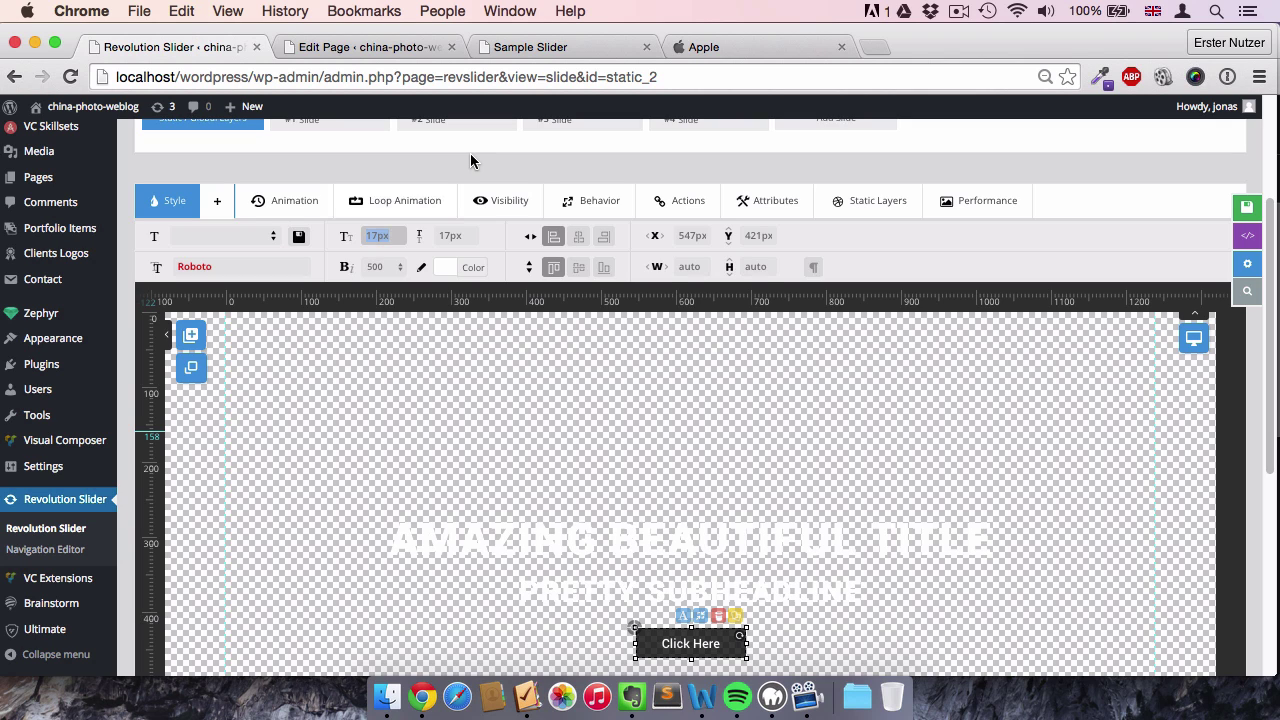
type("50px")
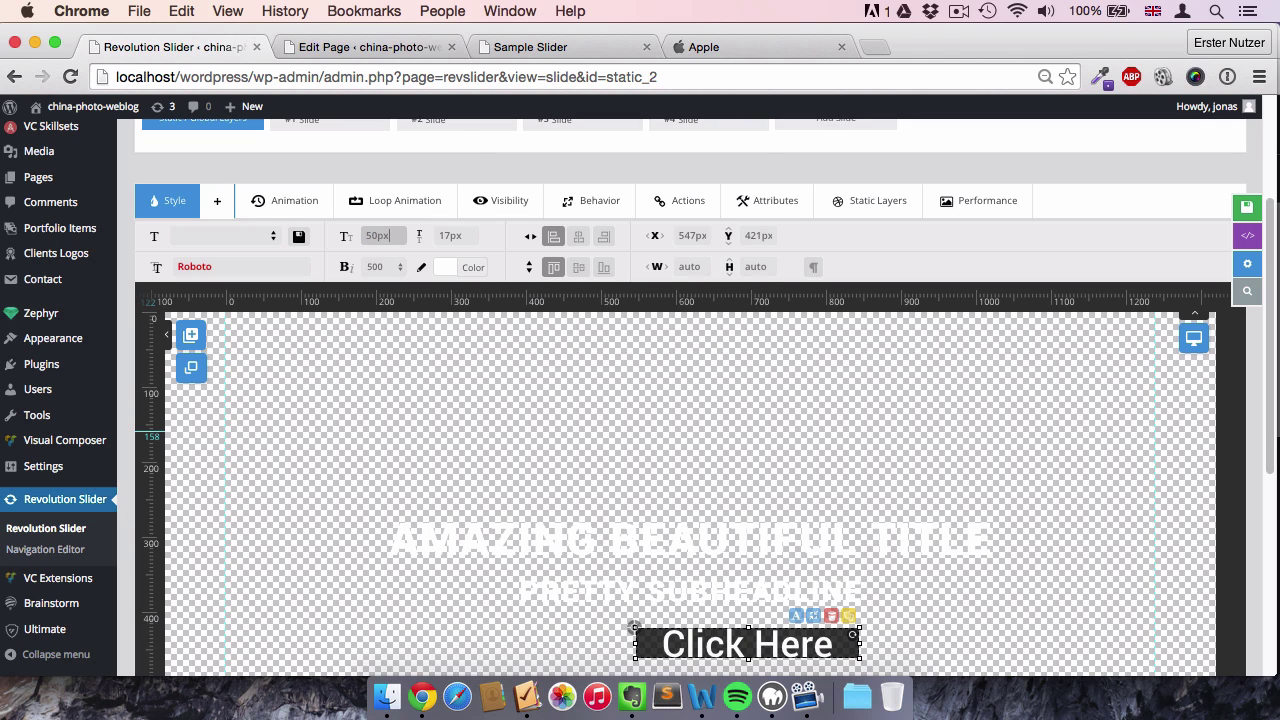
mouse_move(408, 163)
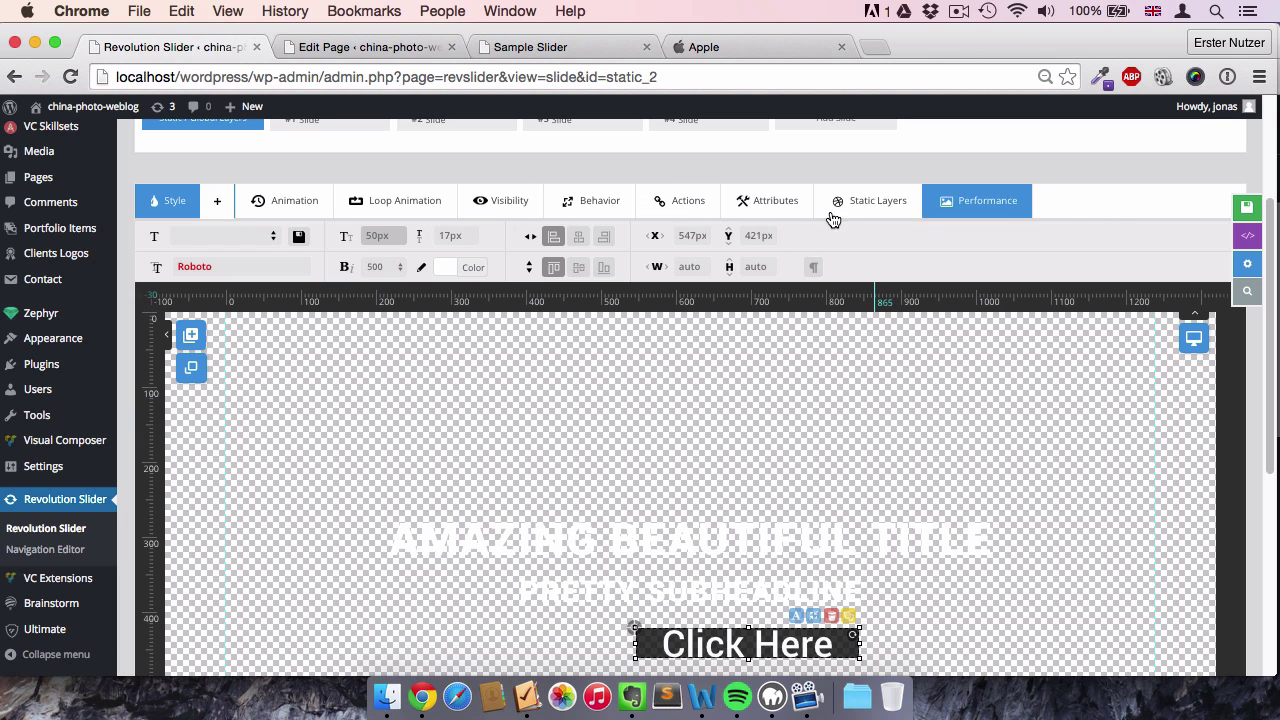
scroll(923, 414, "down", 1)
left_click_drag(742, 625, 689, 627)
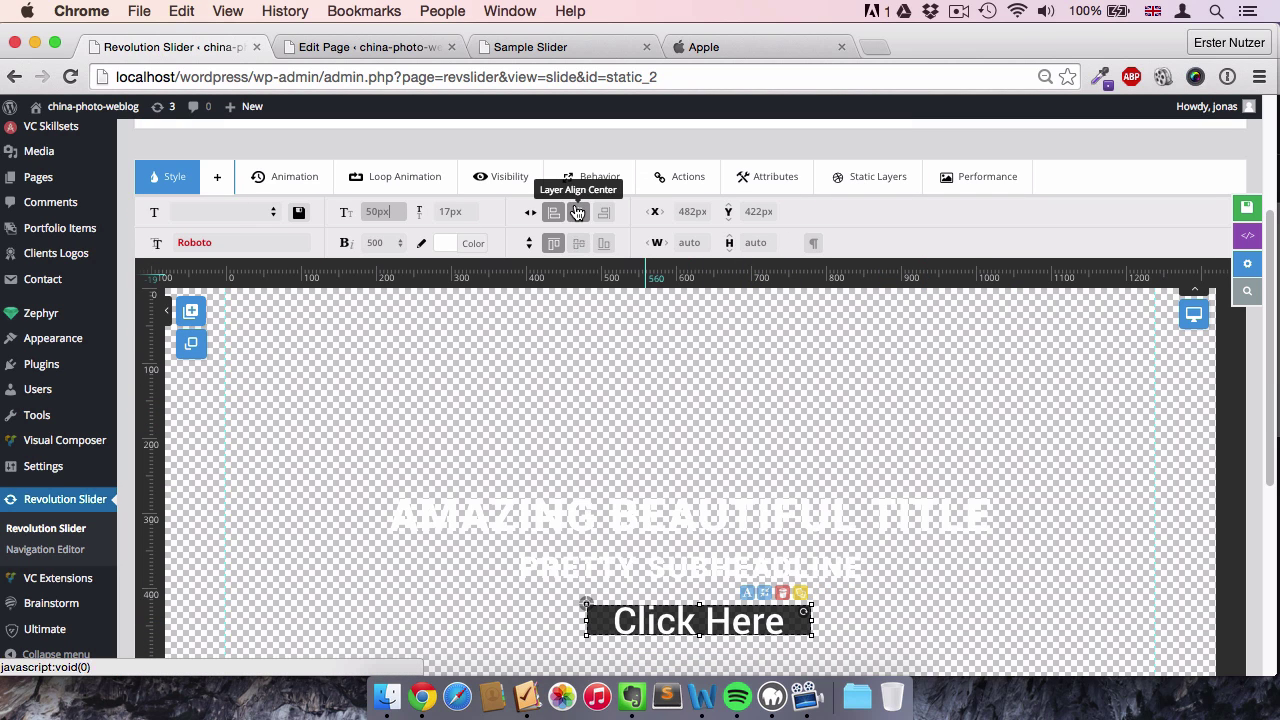
left_click(577, 212)
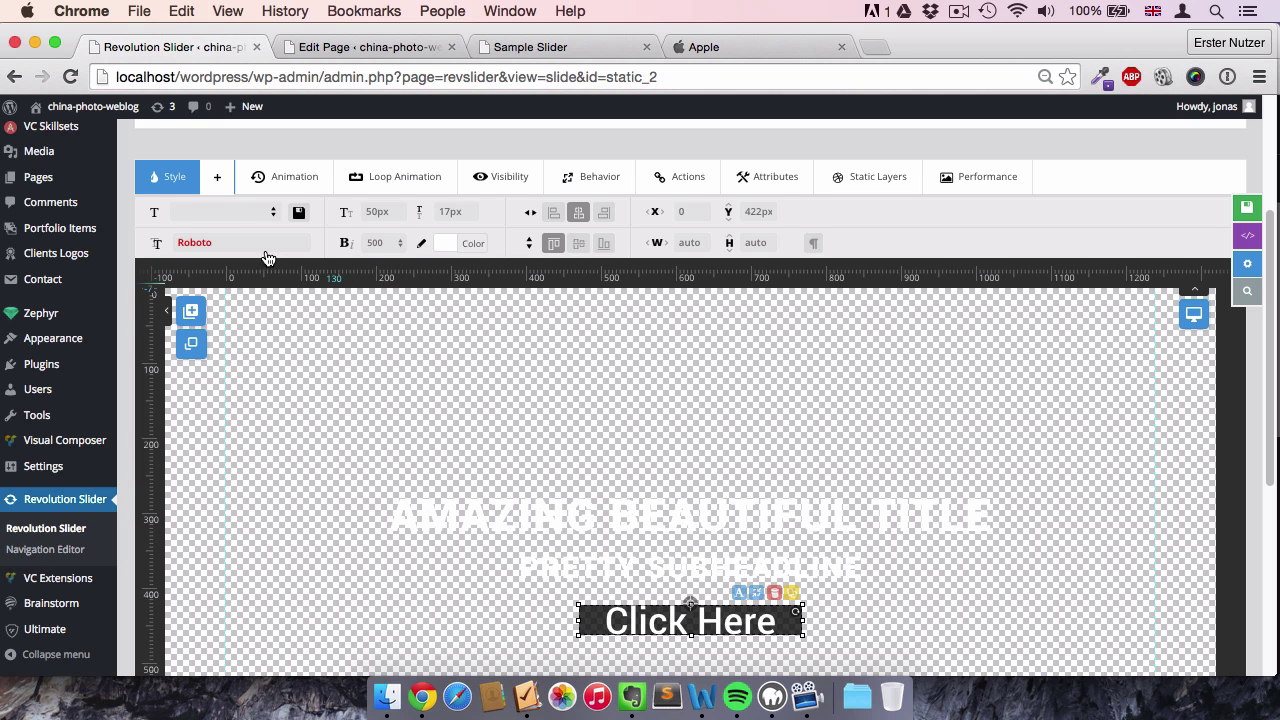
- Set the button layer's top and bottom background padding to 30px each
left_click(217, 180)
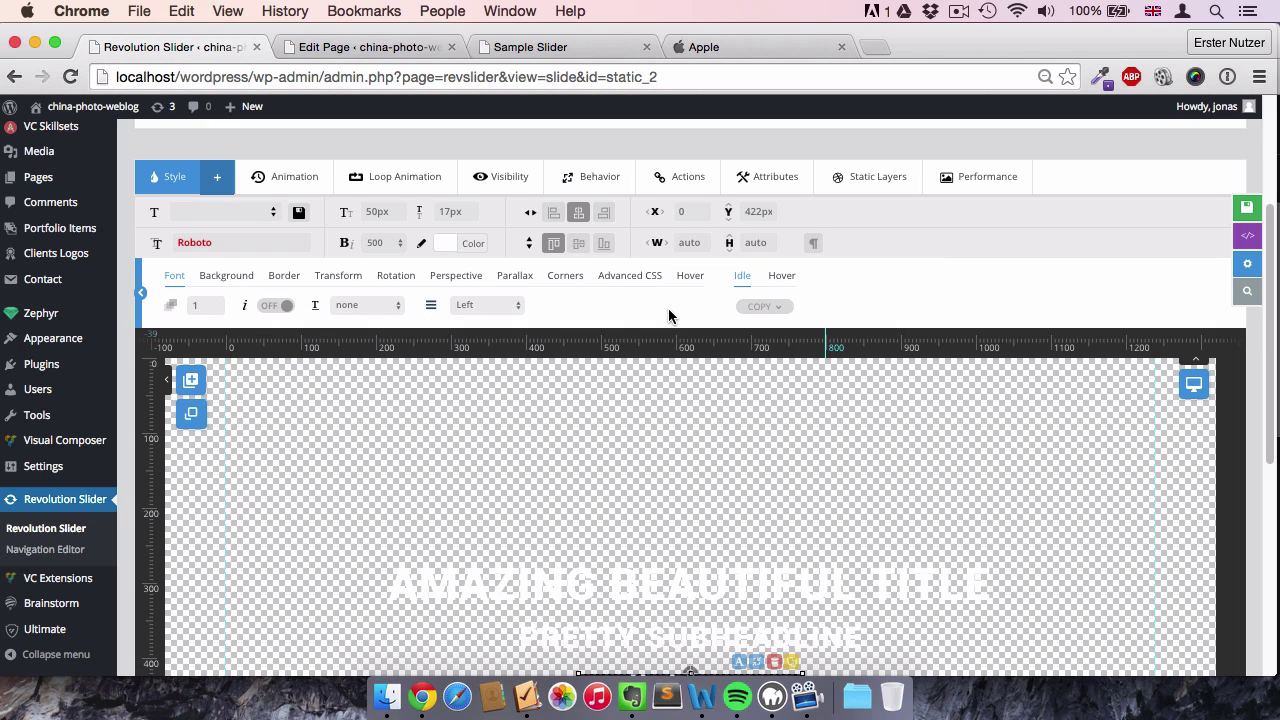
left_click(226, 276)
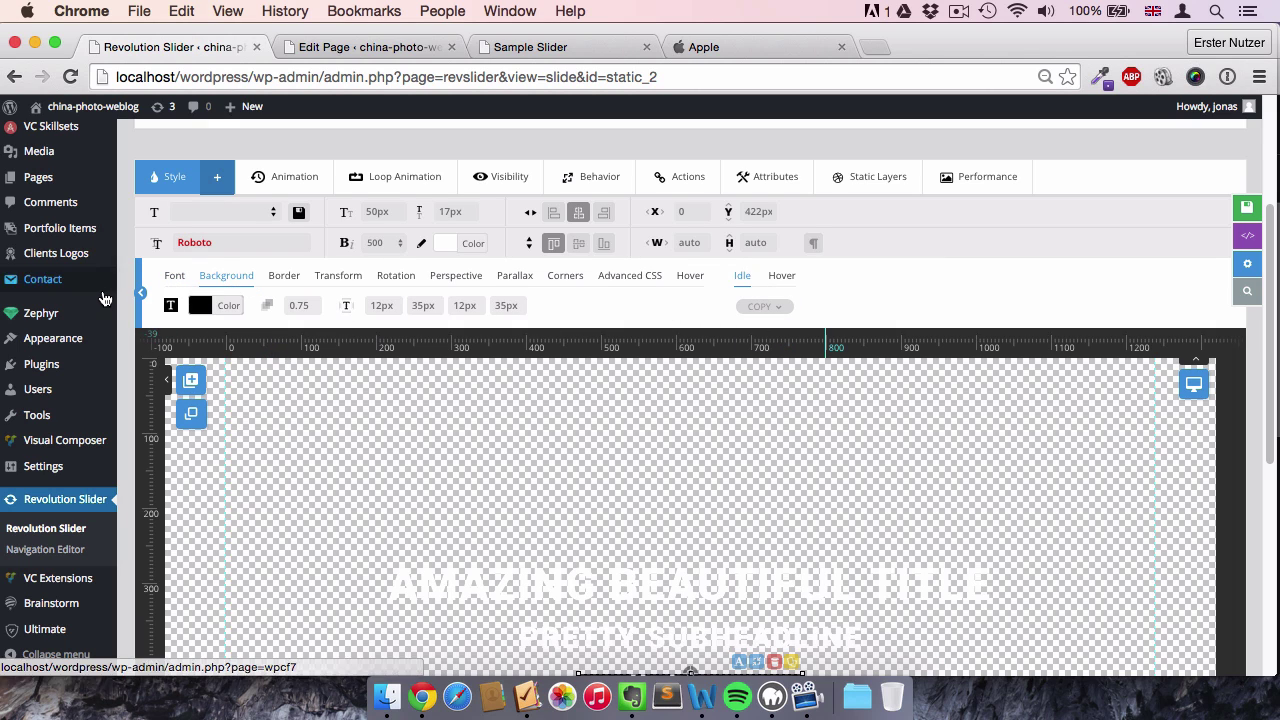
scroll(120, 285, "down", 2)
left_click(381, 249)
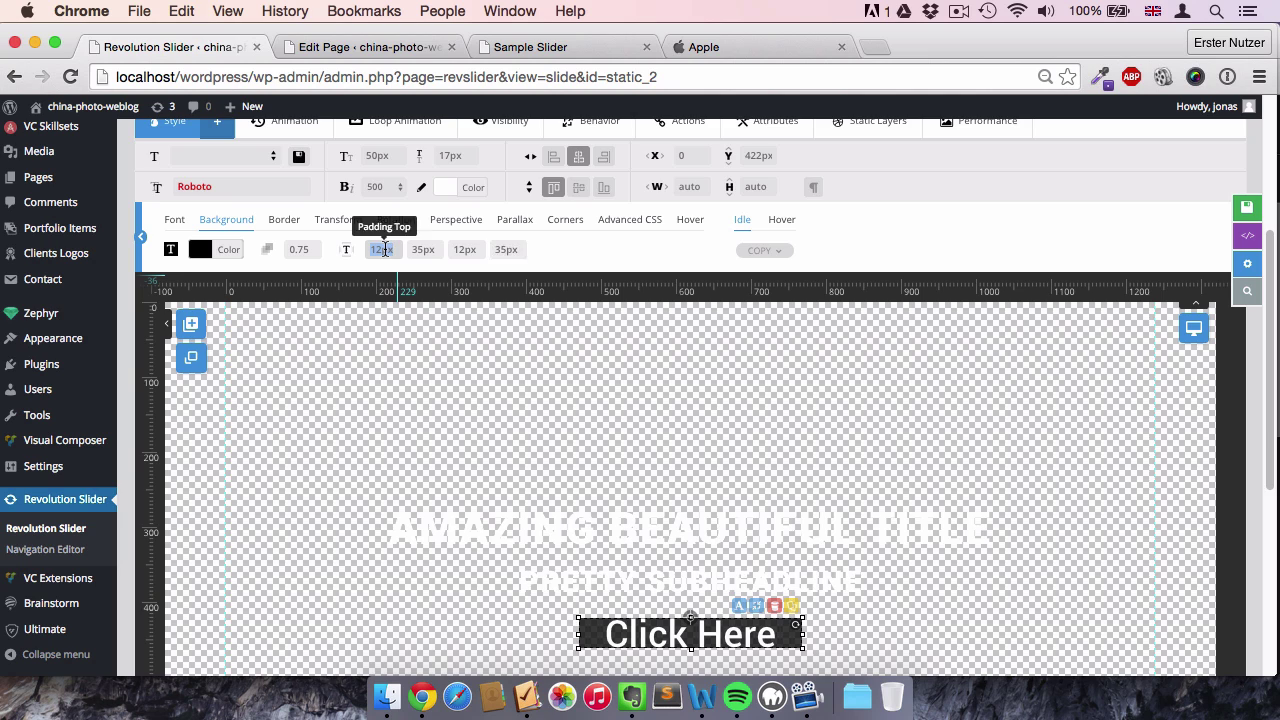
type("30px")
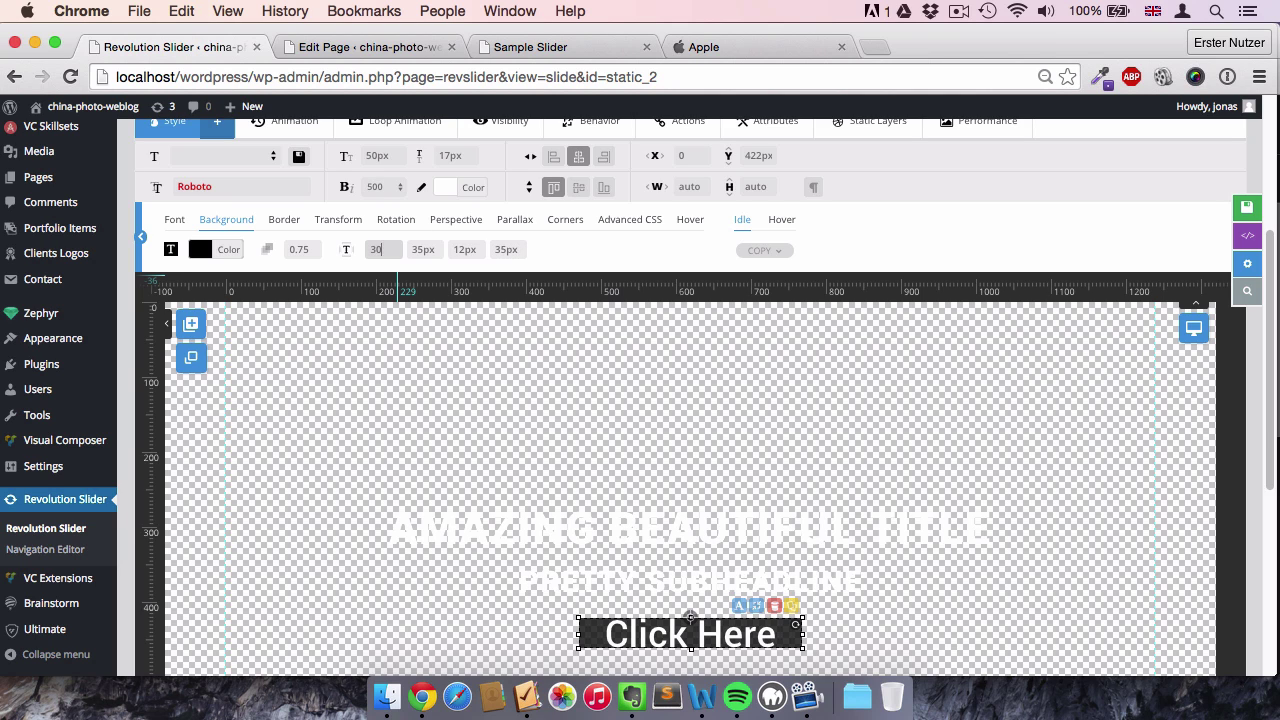
left_click(464, 249)
type("30px")
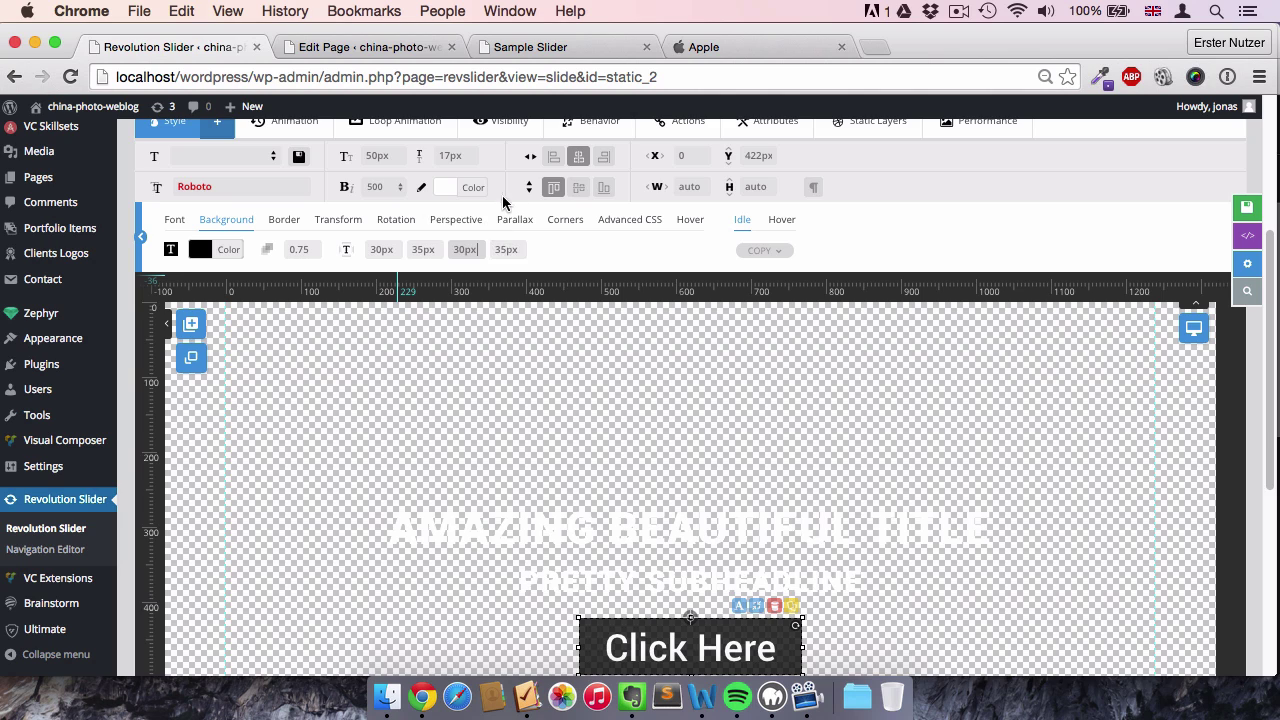
- Set the button layer's right and left background padding to 50px each
left_click(424, 249)
type("40px")
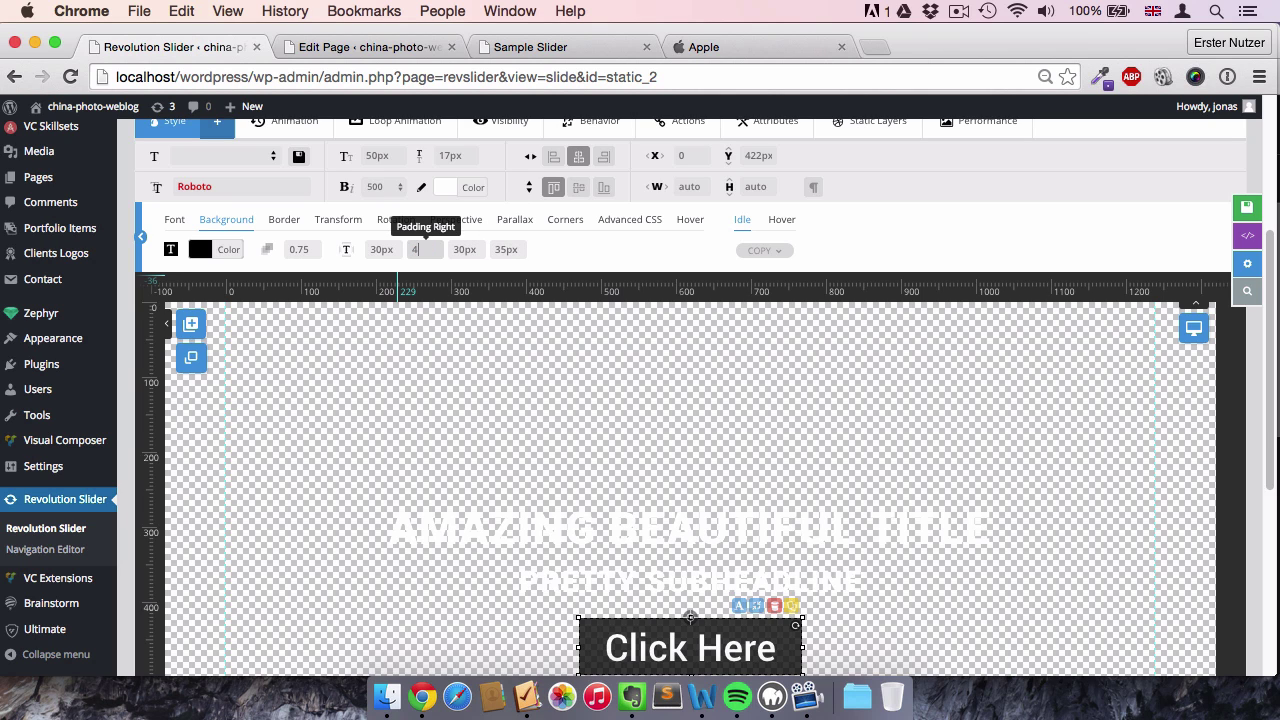
left_click(415, 253)
type("50px")
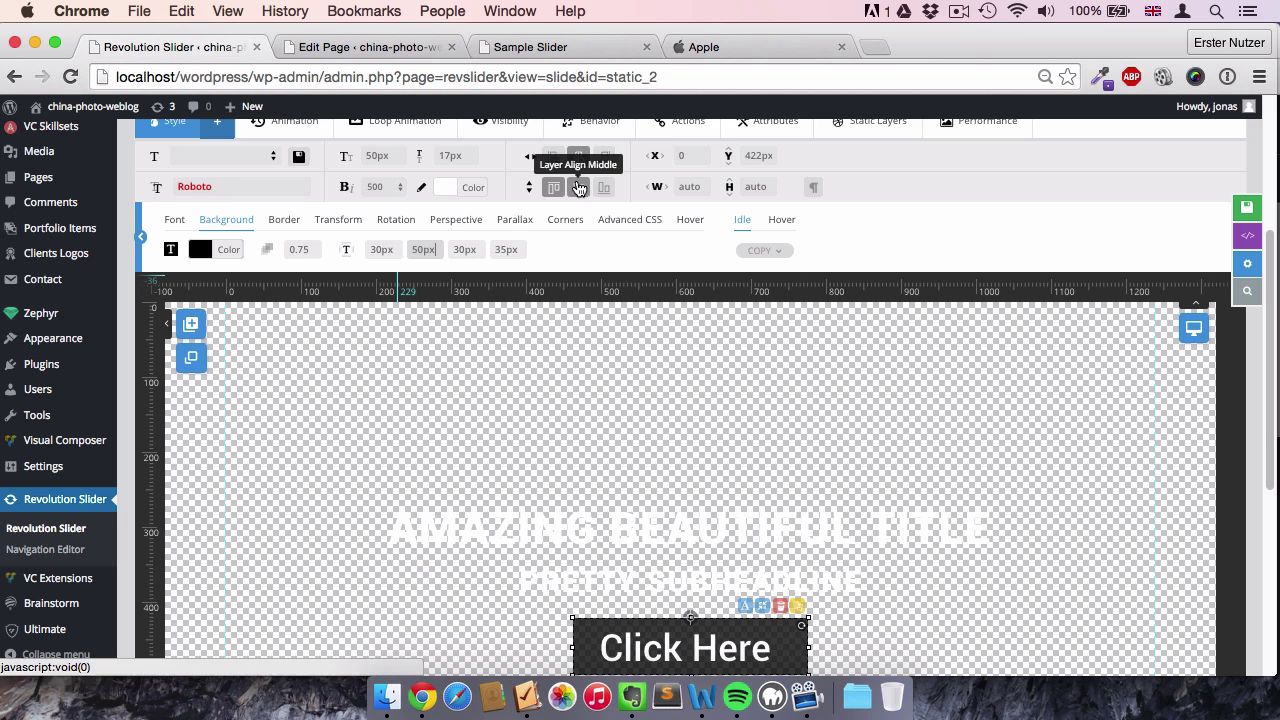
left_click(507, 247)
type("50px")
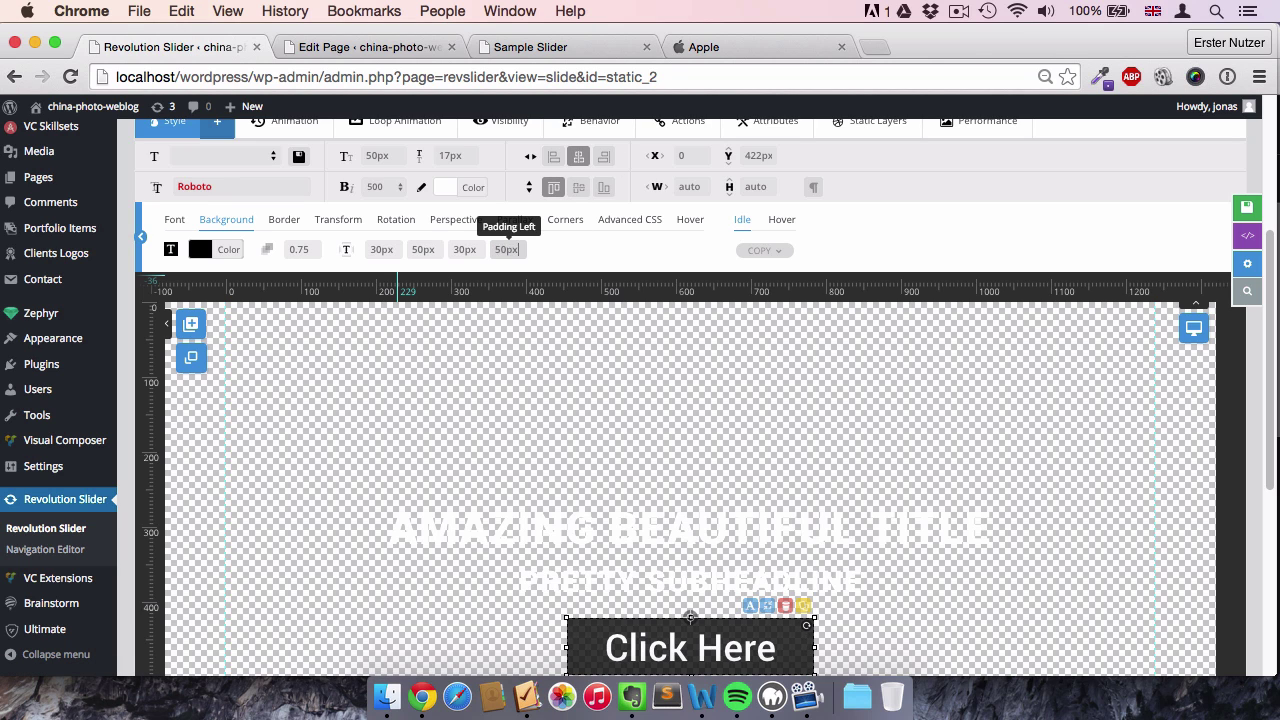
scroll(1181, 336, "down", 2)
scroll(1275, 381, "down", 1)
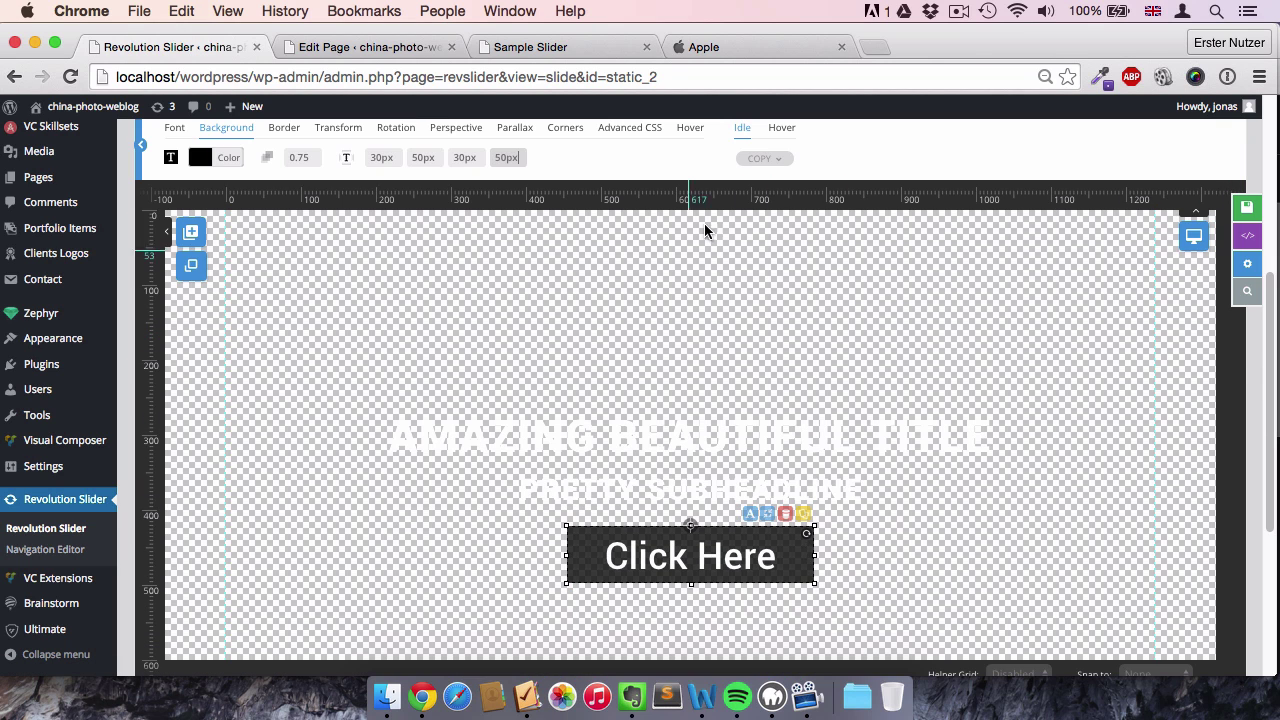
scroll(1268, 412, "up", 1)
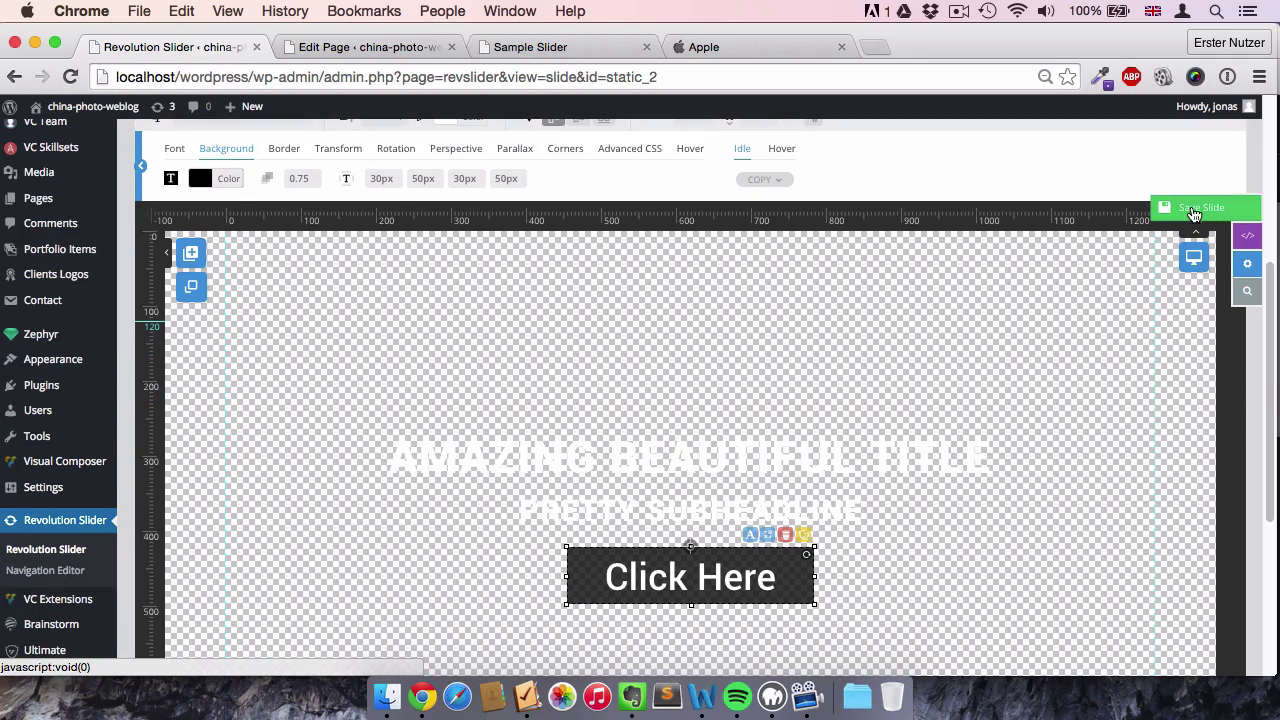
- Save the static layers slide and reload the Sample Slider page
left_click(1246, 207)
key("super+3")
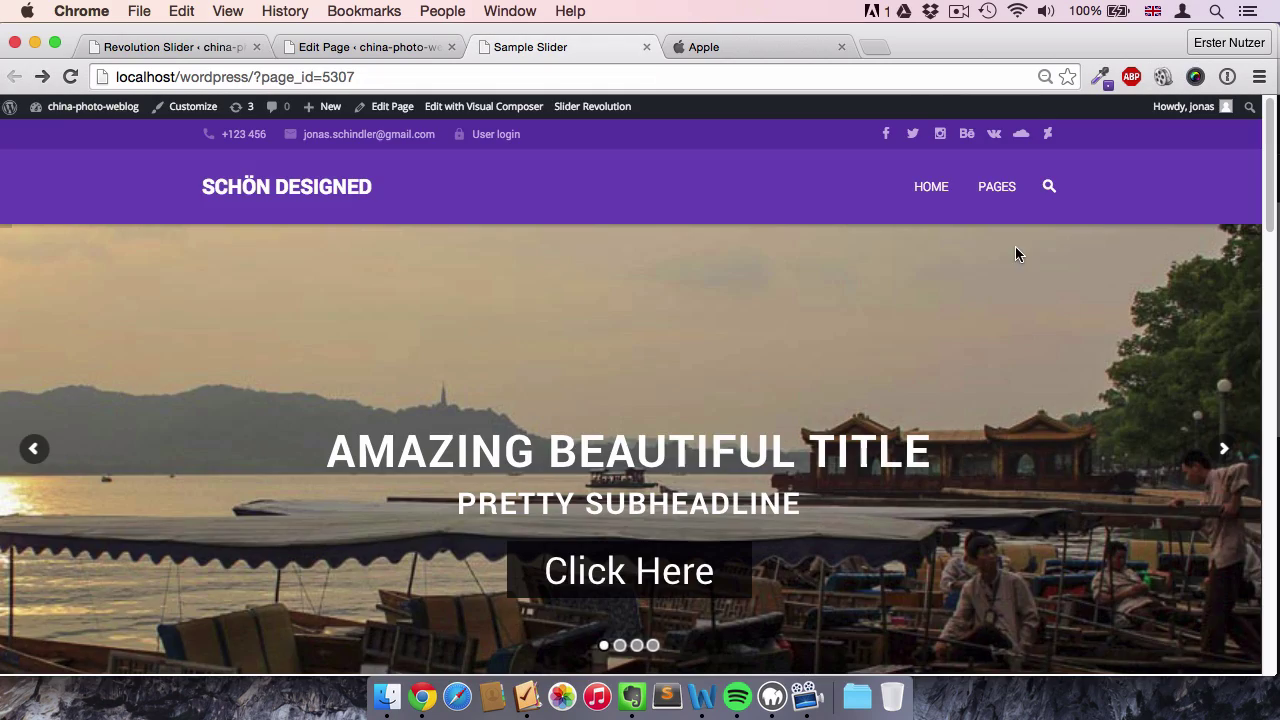
key("super+r")
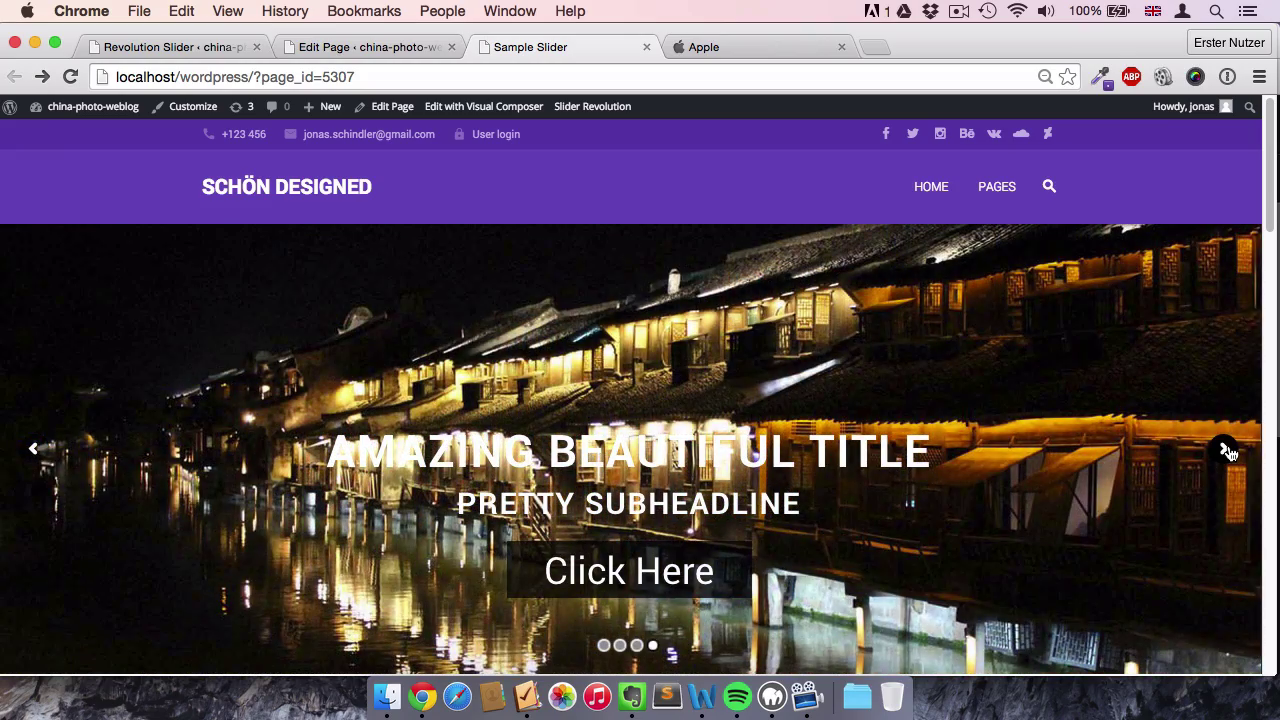
- Page forwards and back through the published slider to check the static title, subheadline and button on each slide
left_click(1229, 453)
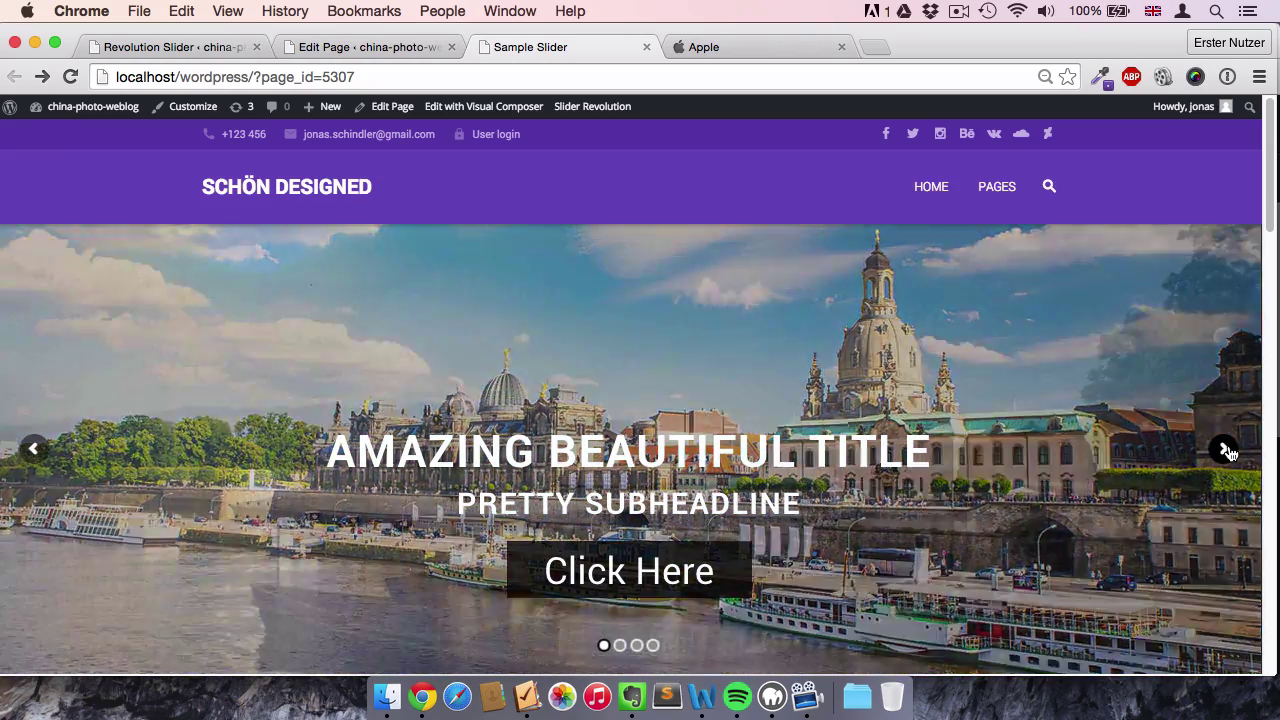
left_click(1229, 453)
left_click(1229, 453)
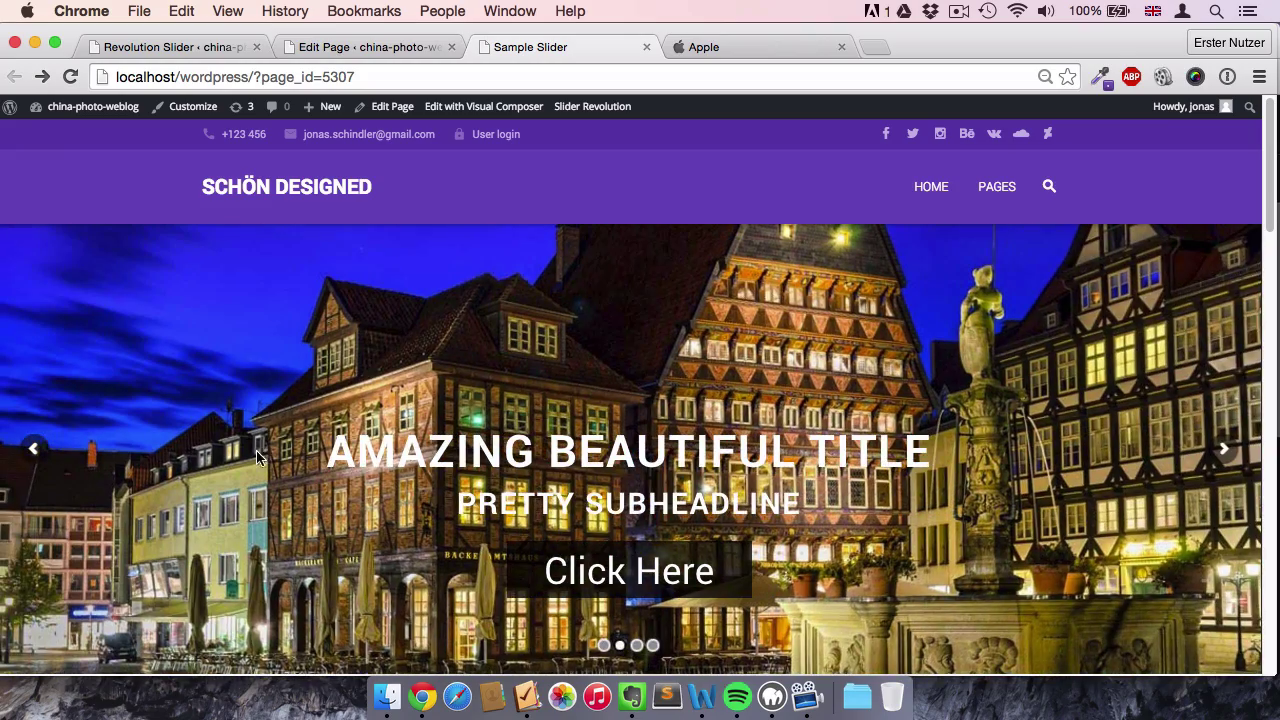
left_click(33, 458)
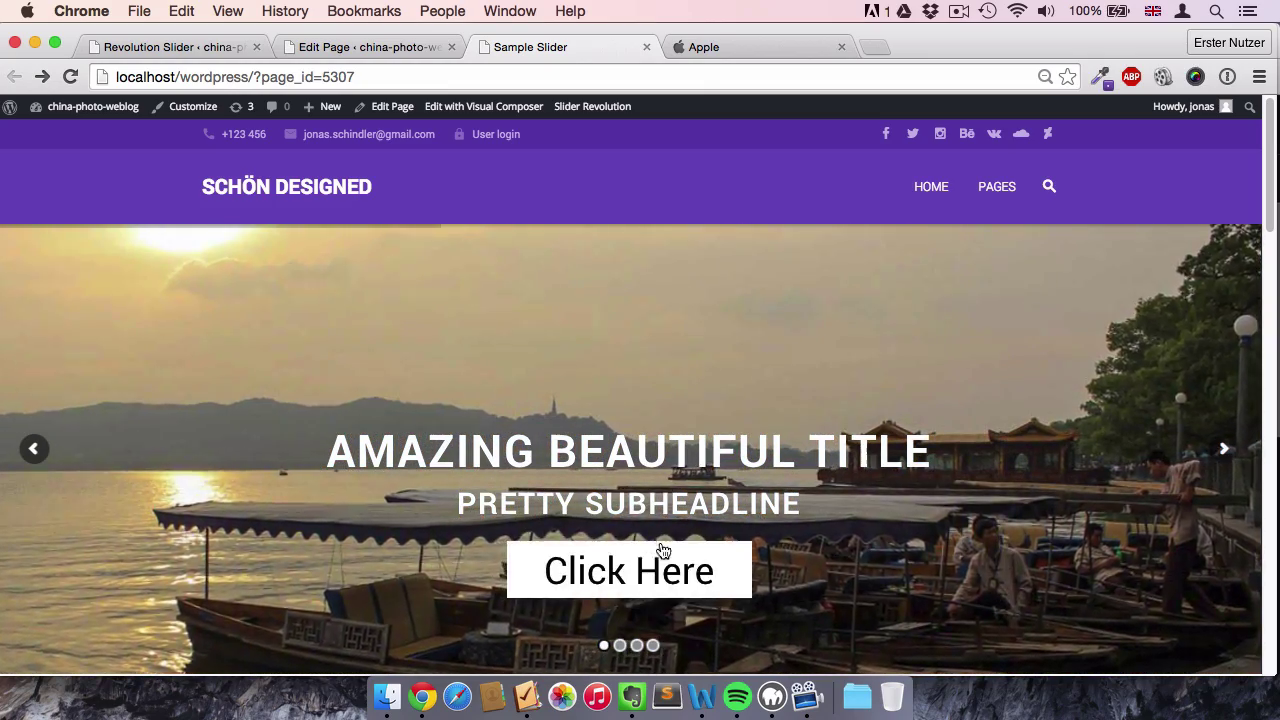
- Return to the slide editor and give the button layer a Click action of type Simple Link
left_click(220, 47)
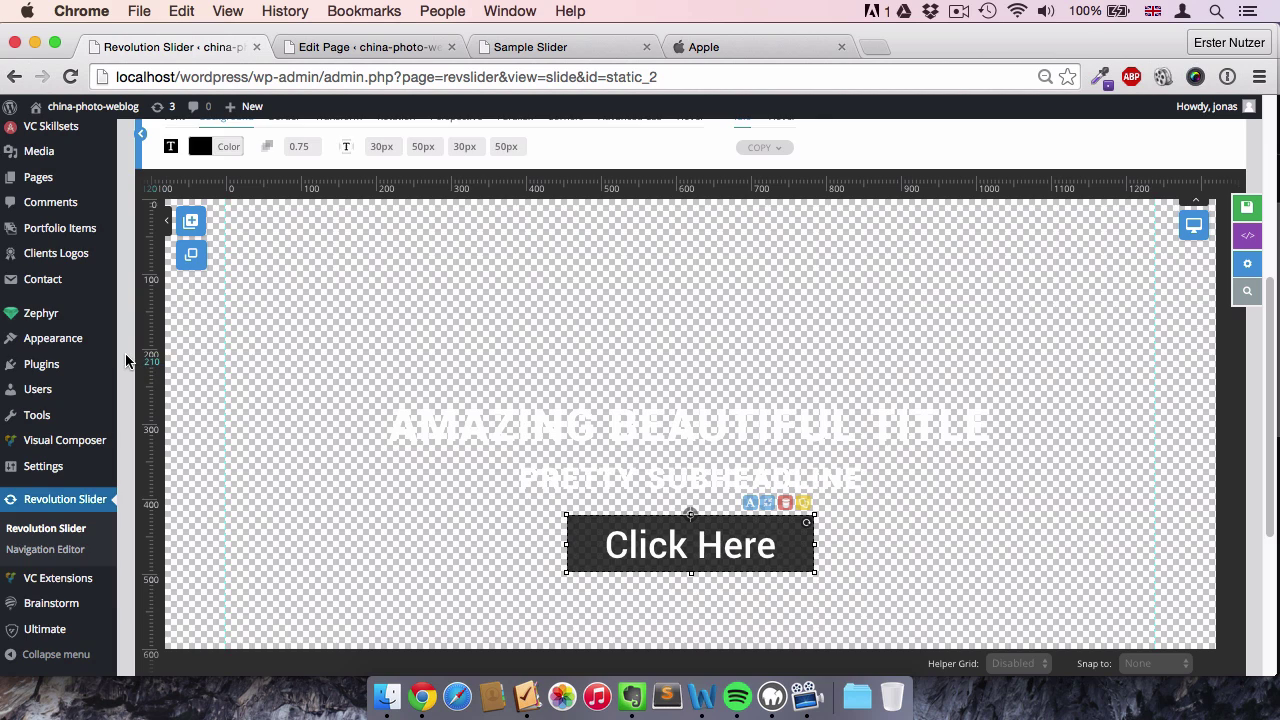
scroll(127, 358, "up", 3)
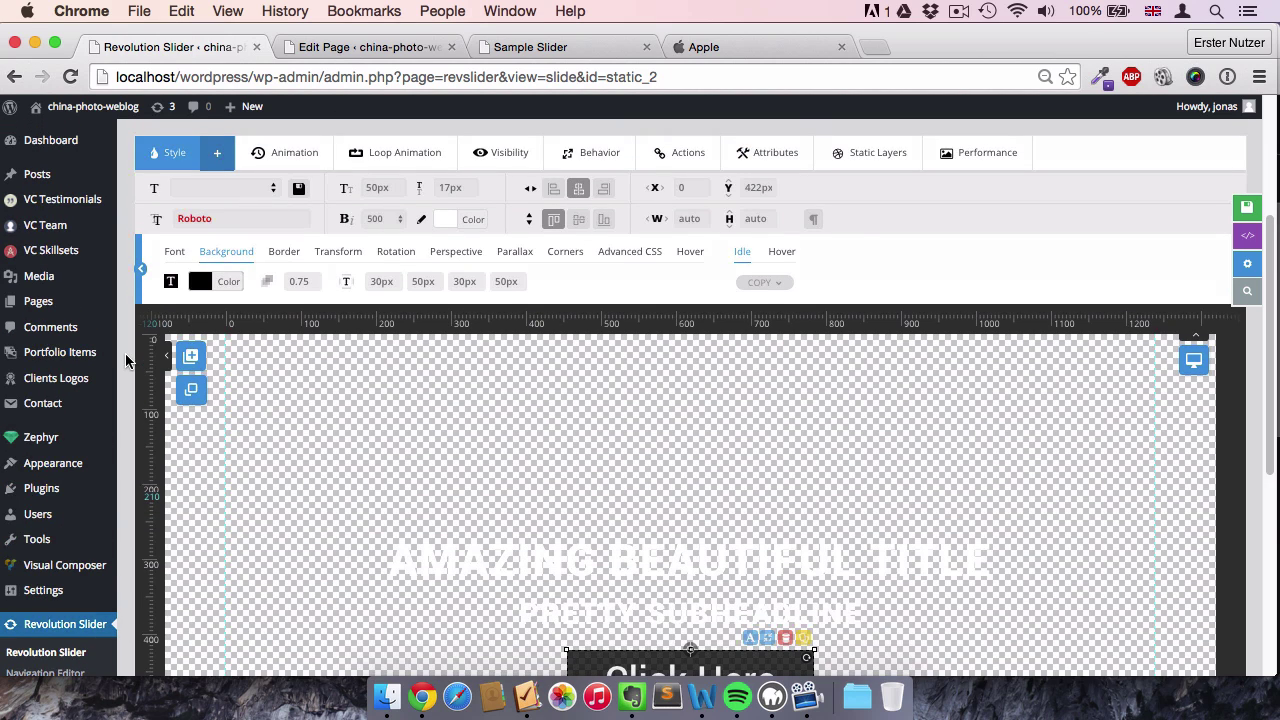
left_click(676, 162)
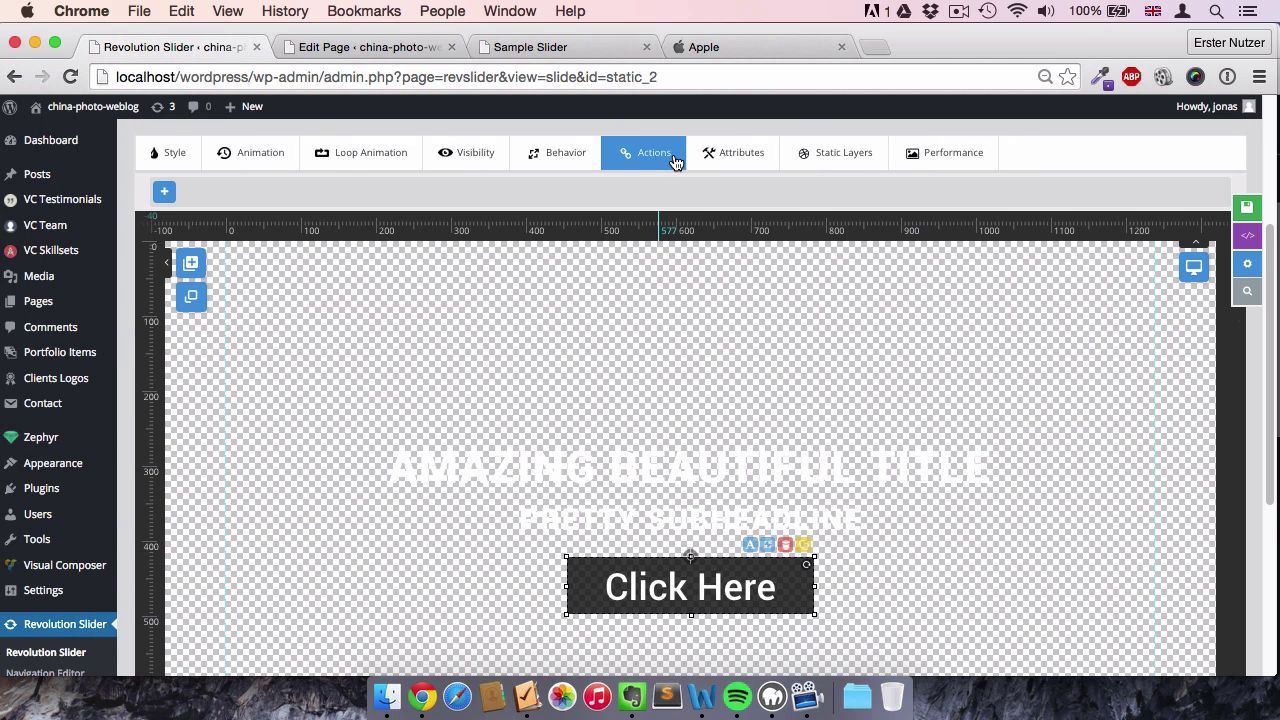
left_click(164, 191)
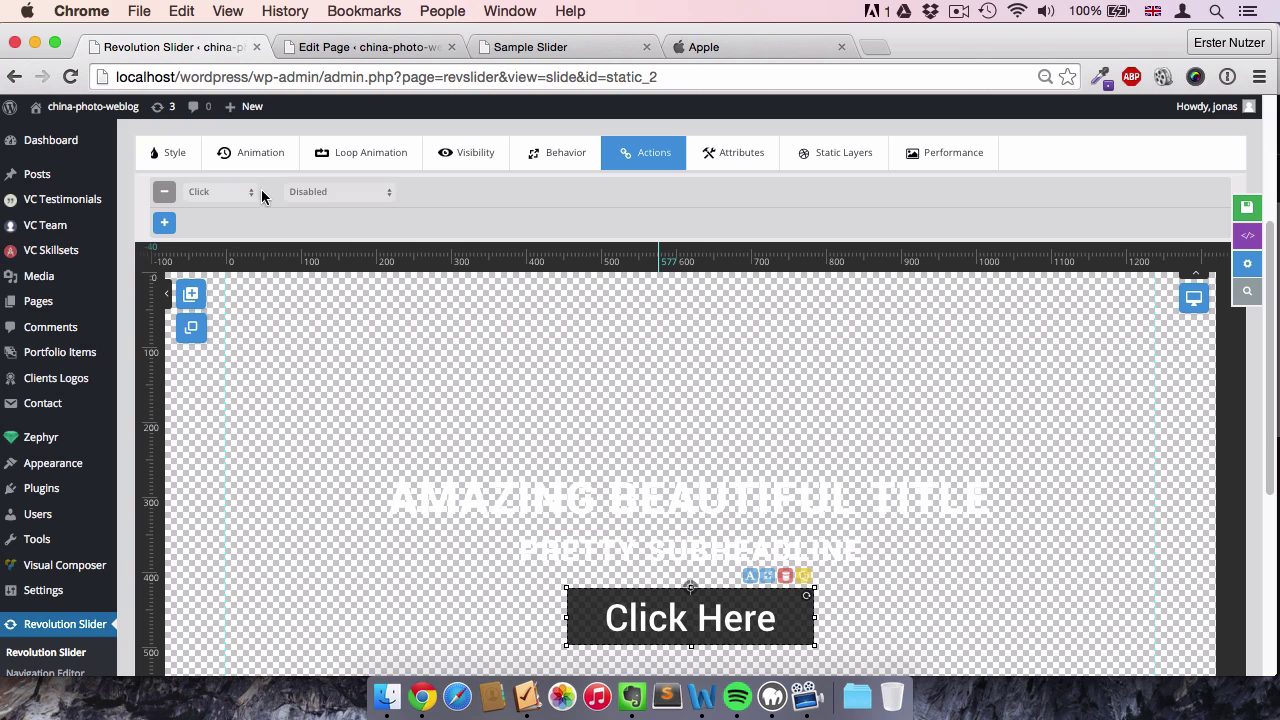
left_click(220, 191)
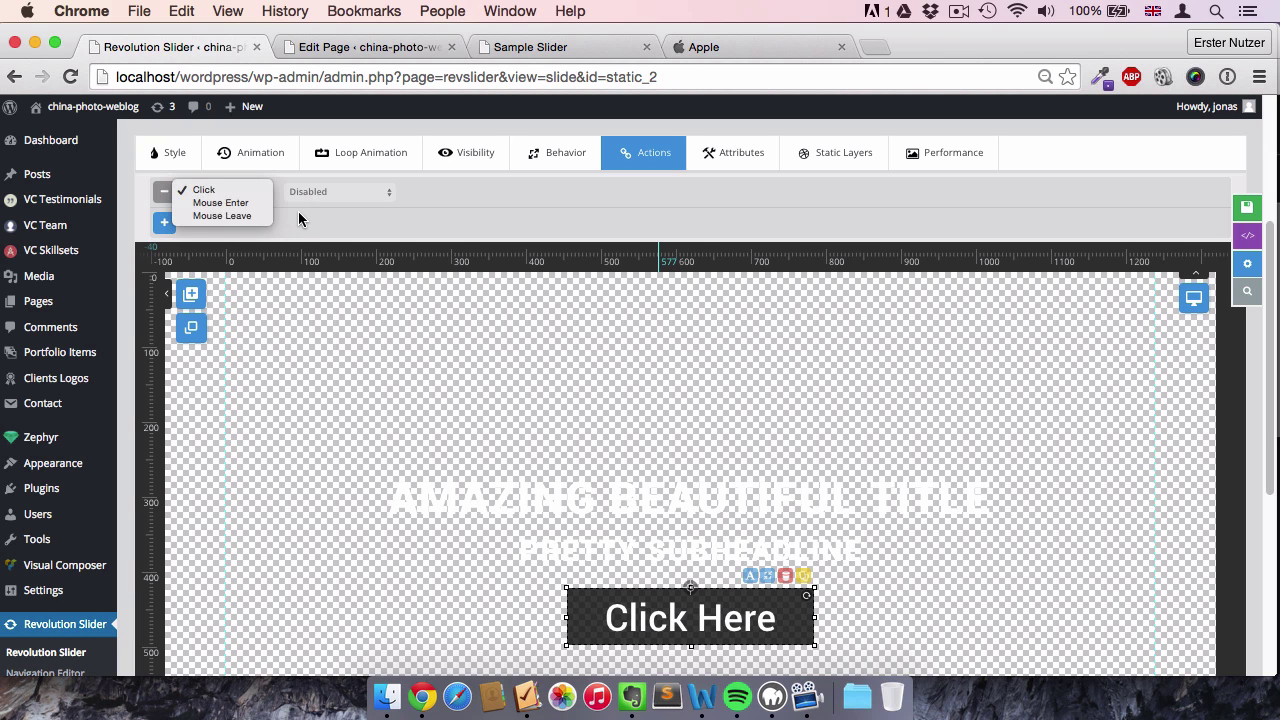
left_click(261, 197)
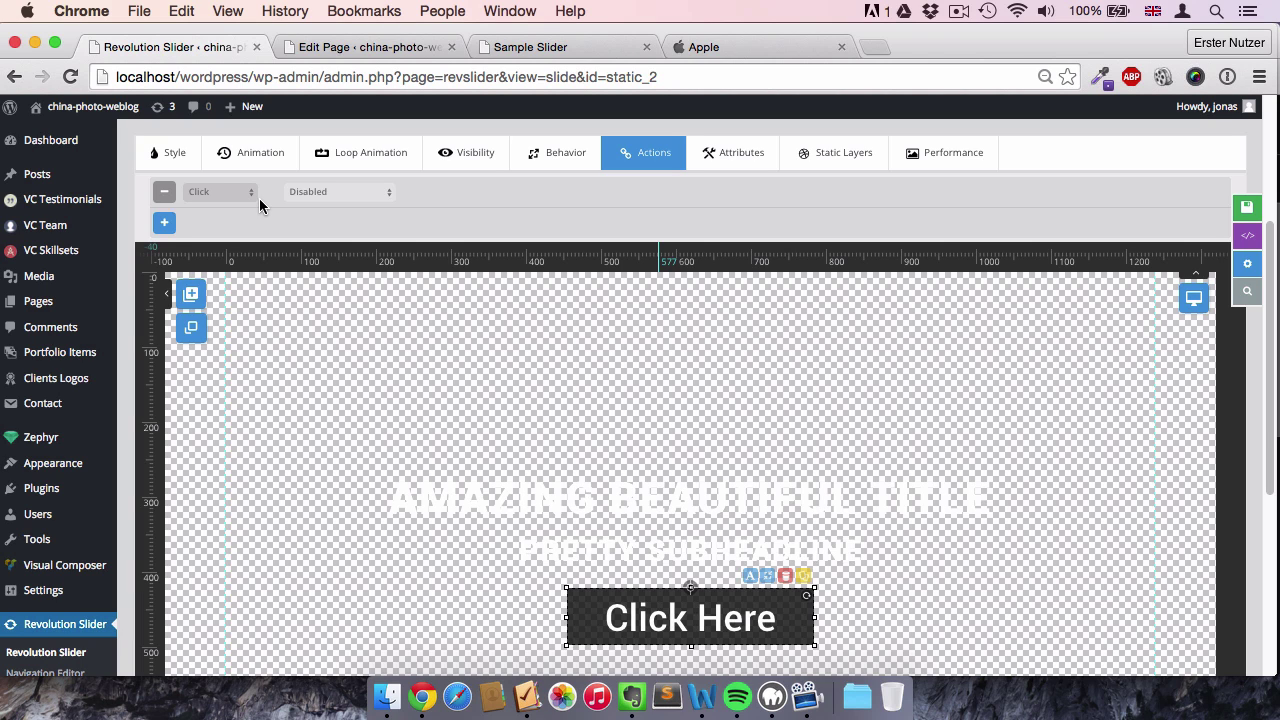
left_click(363, 193)
left_click(343, 203)
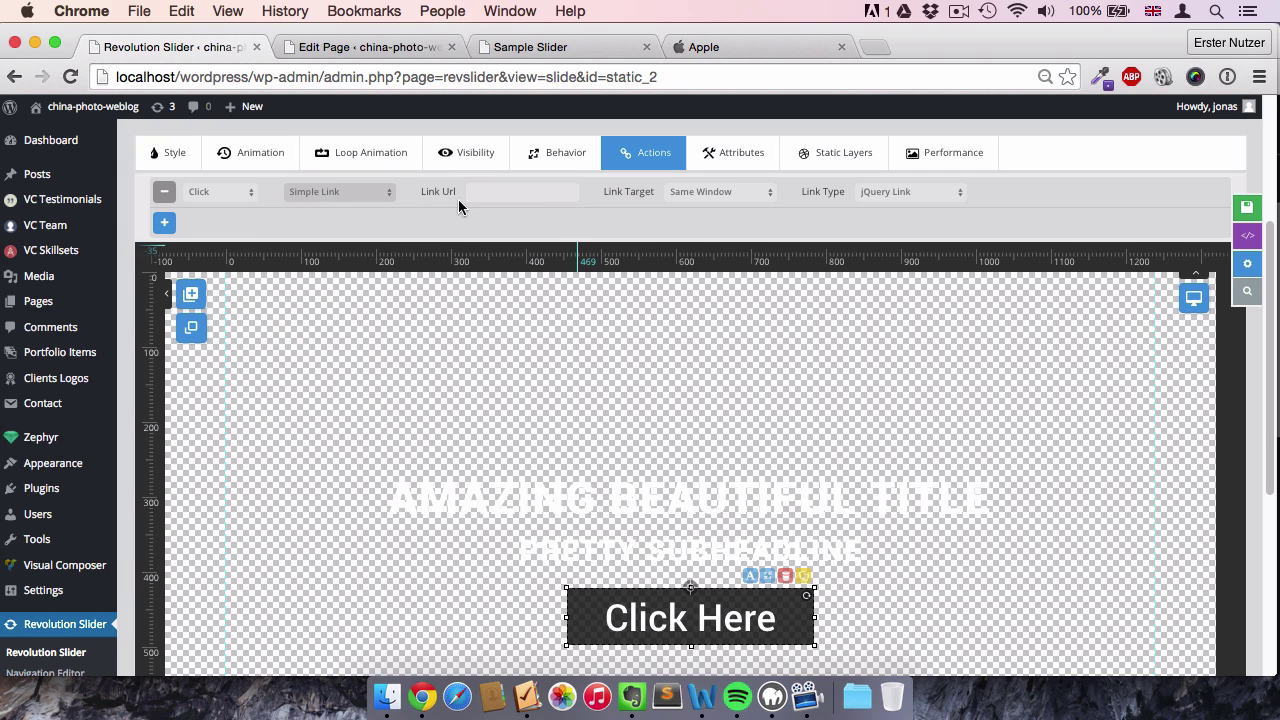
- Remove the Simple Link action from the button layer and go back to its style settings
left_click(166, 199)
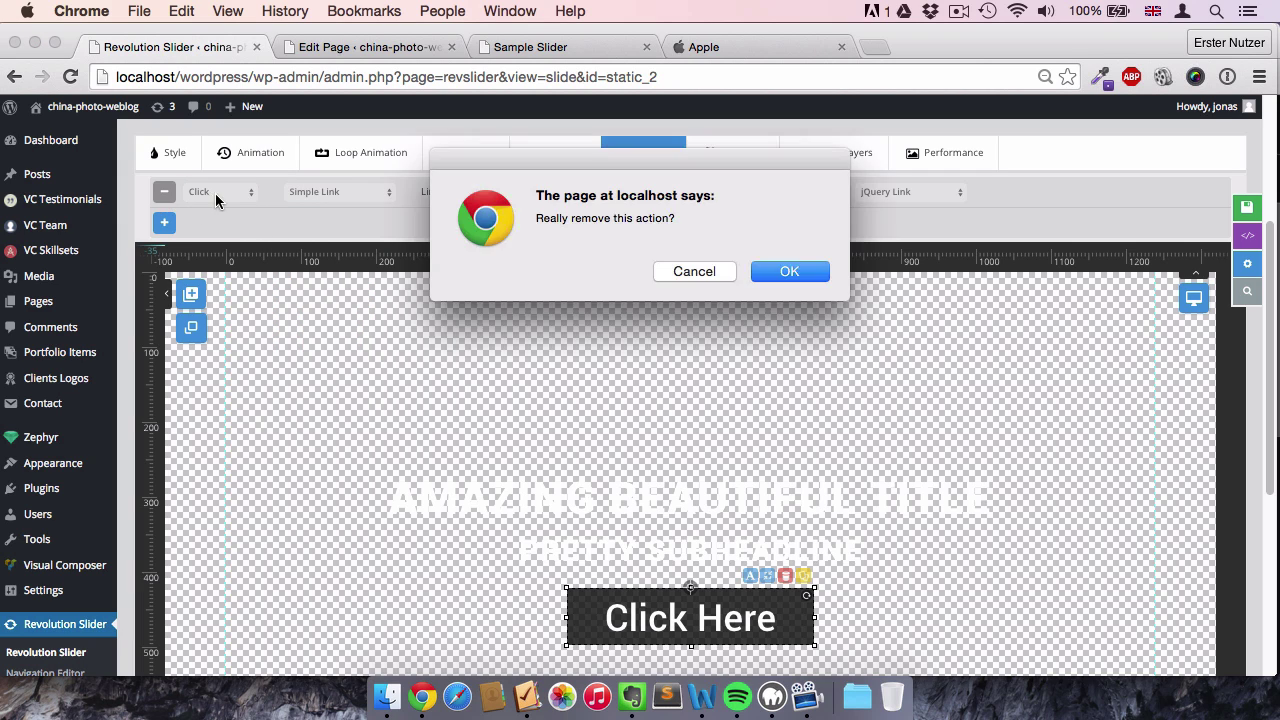
left_click(774, 276)
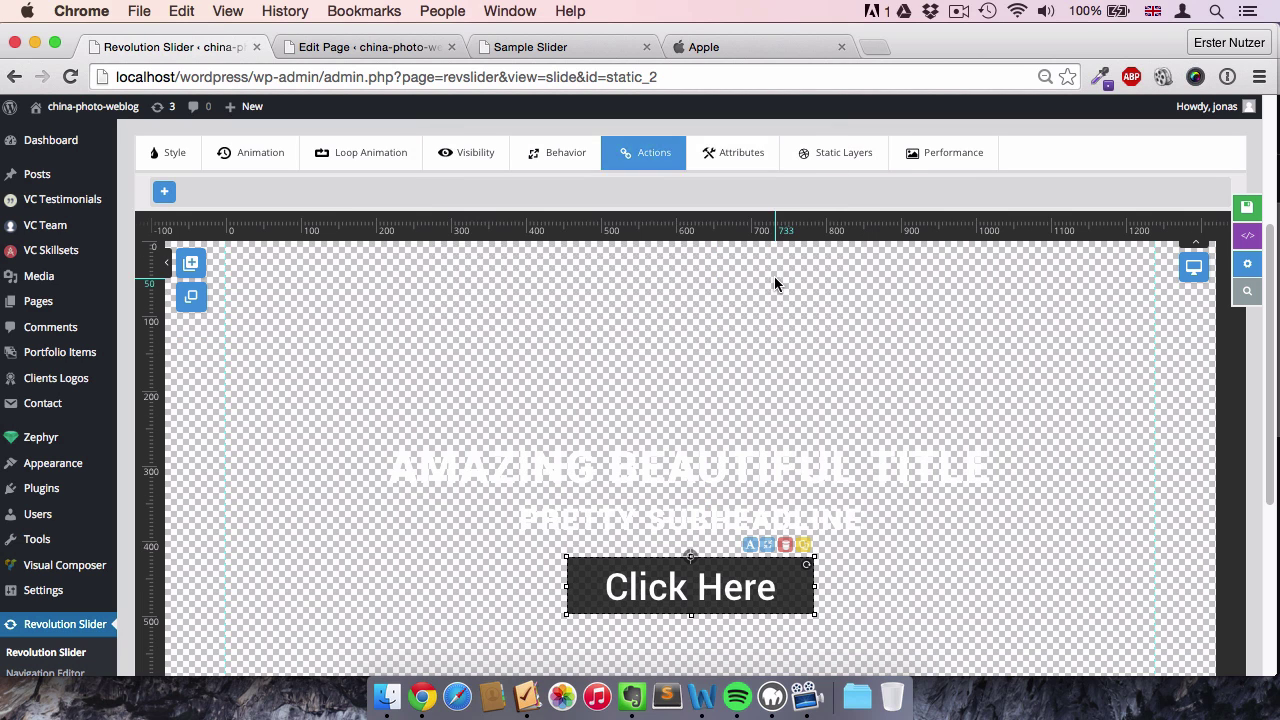
left_click(160, 153)
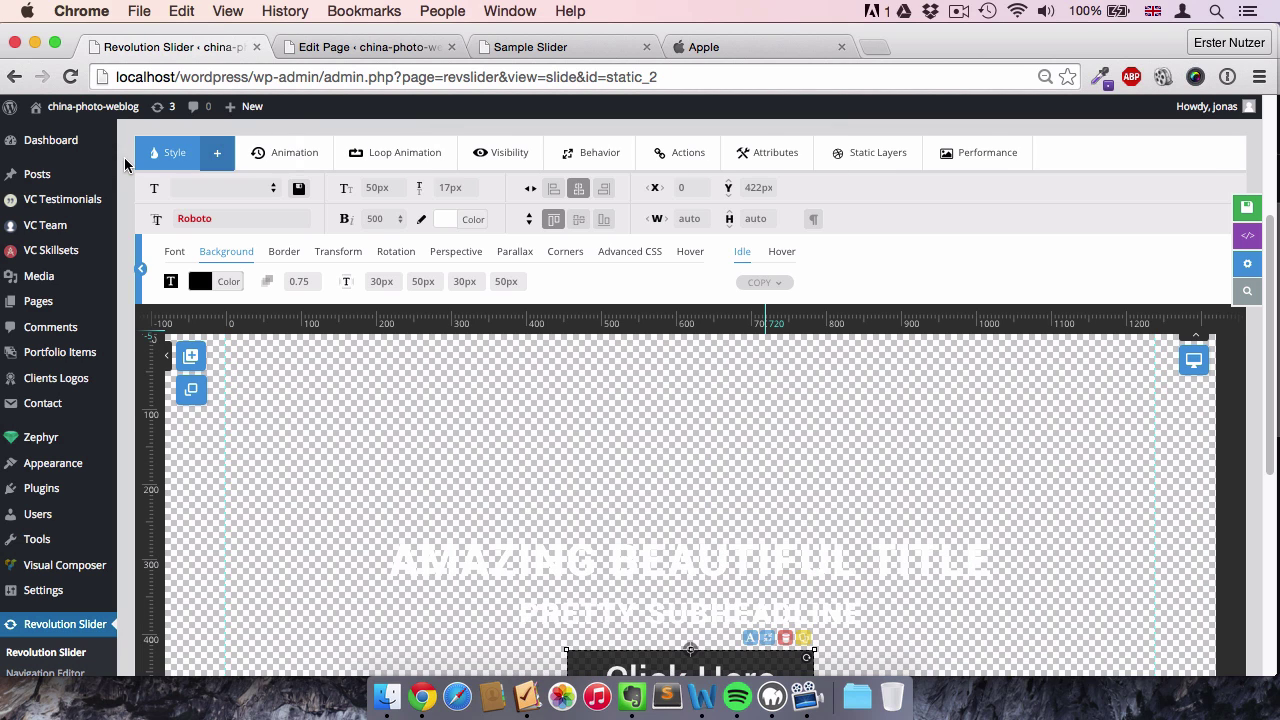
scroll(124, 160, "up", 2)
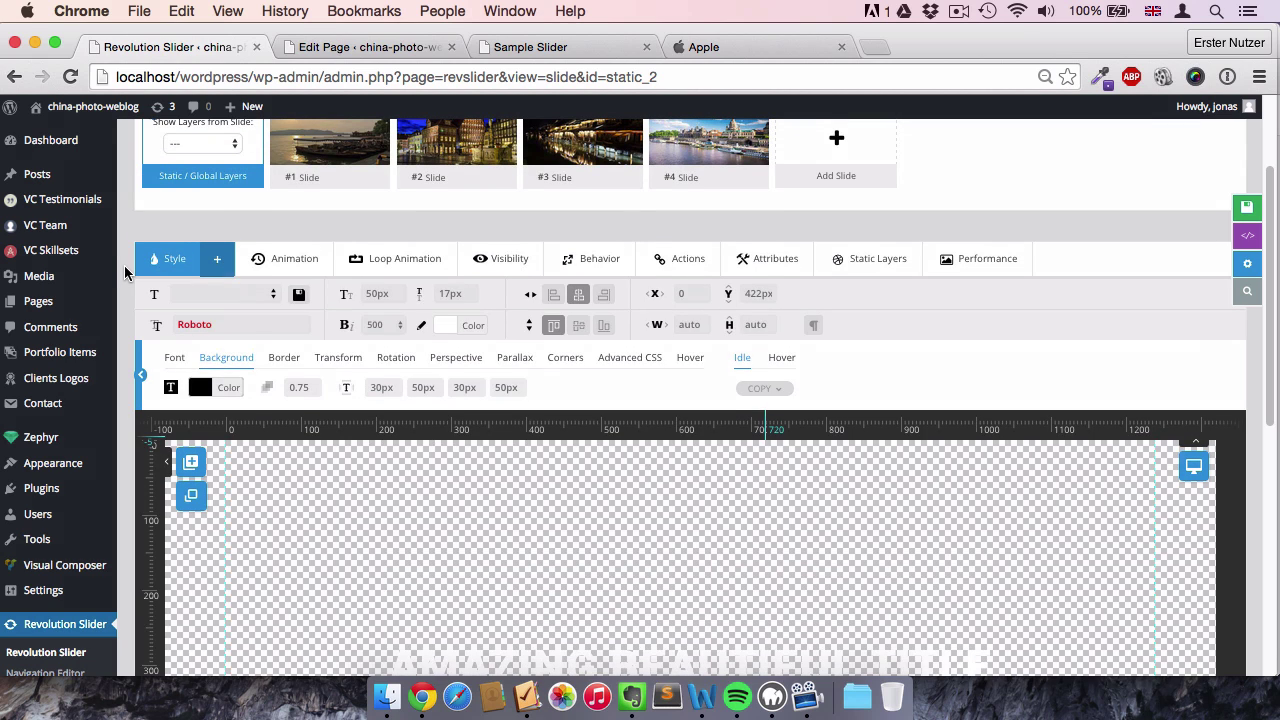
scroll(124, 268, "up", 3)
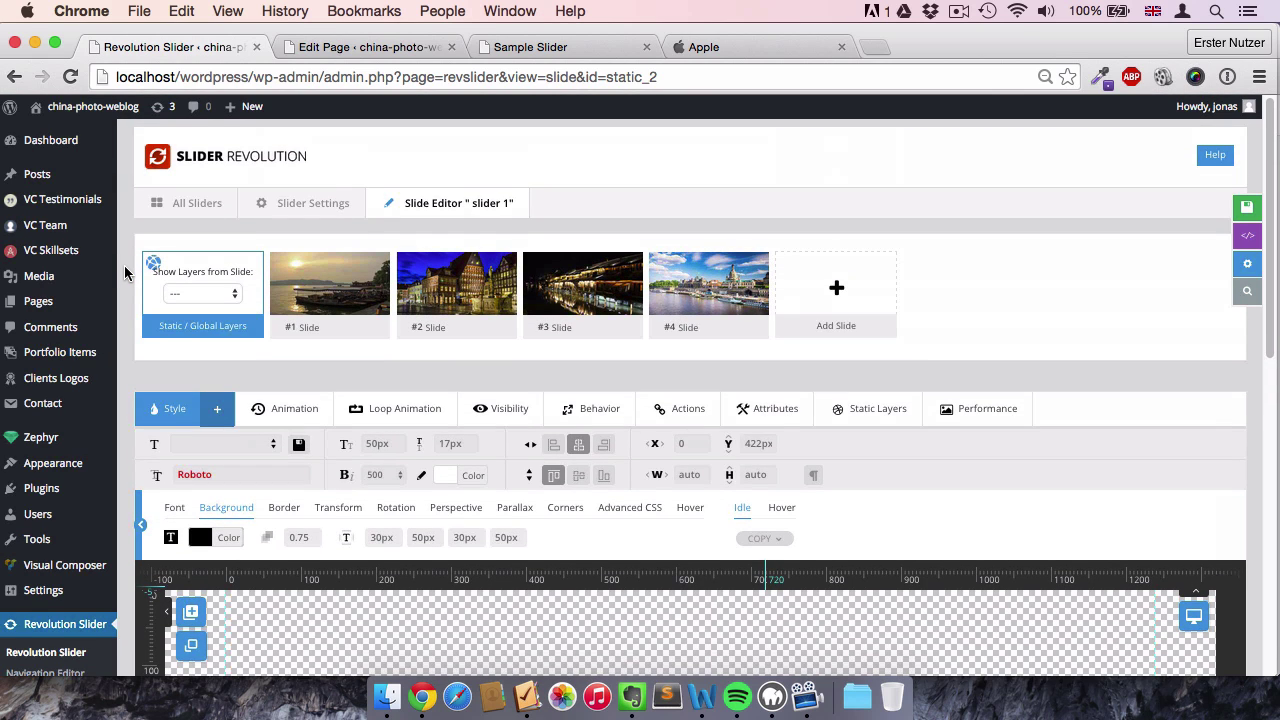